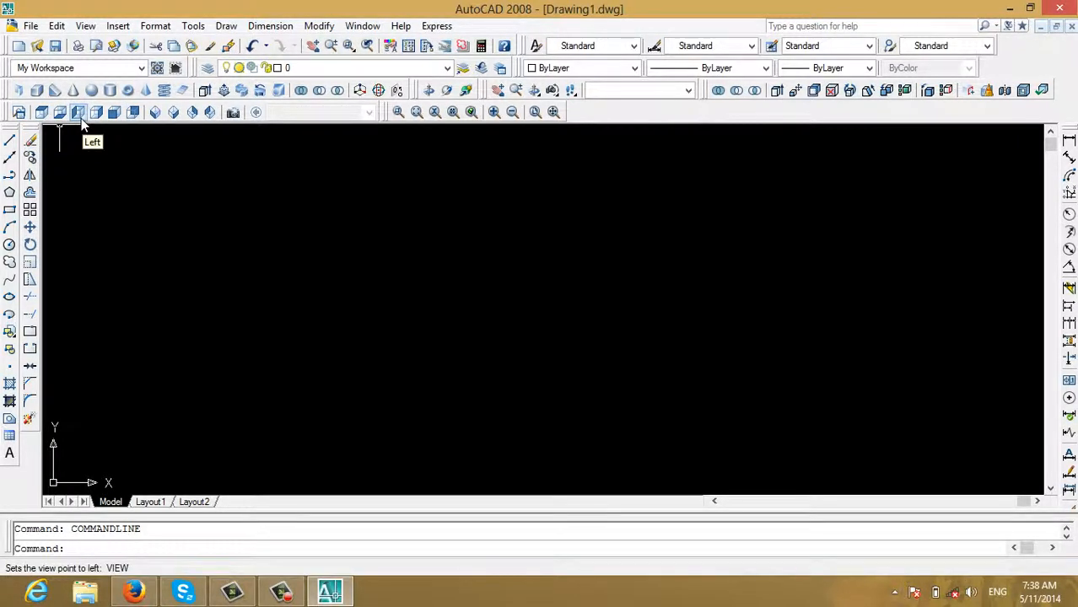
# - Draw a horizontal line 50 units long in the upper part of the empty drawing area
pyautogui.click(81, 118)
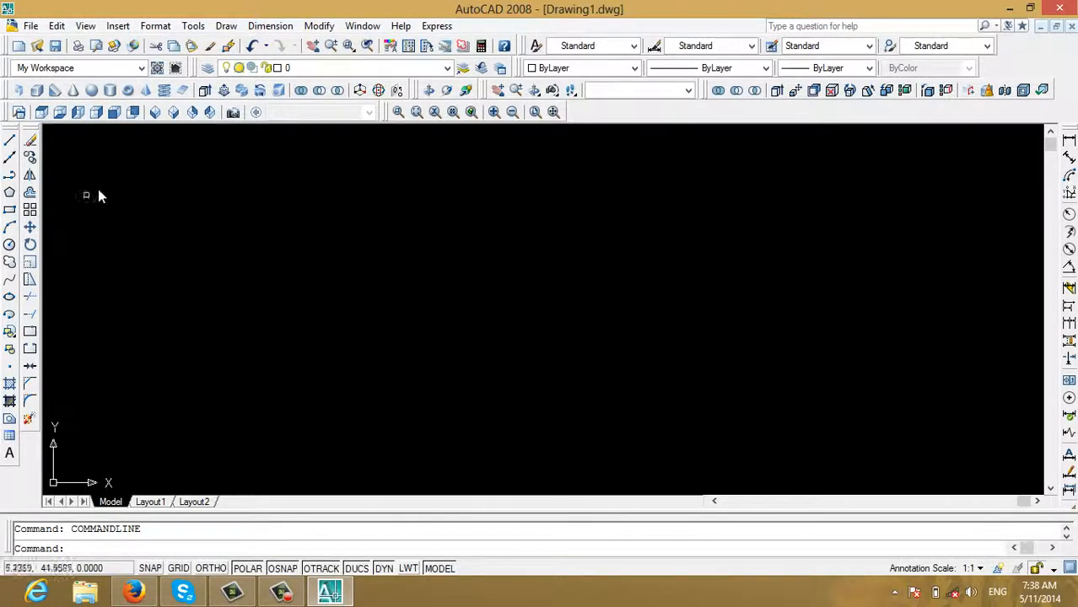
pyautogui.click(9, 141)
pyautogui.click(140, 211)
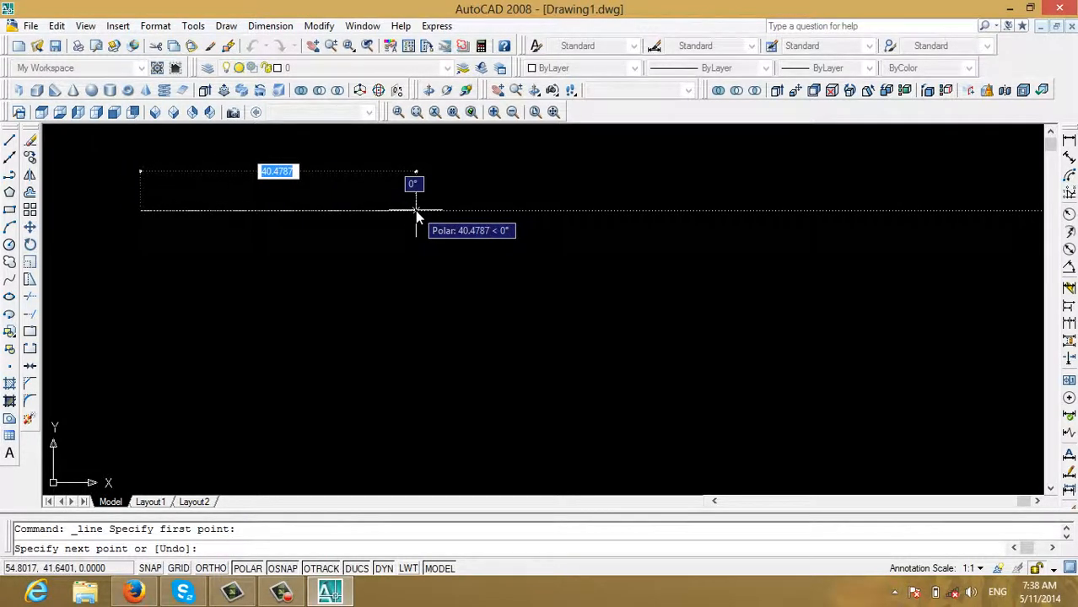
pyautogui.write('50')
pyautogui.press('Return')
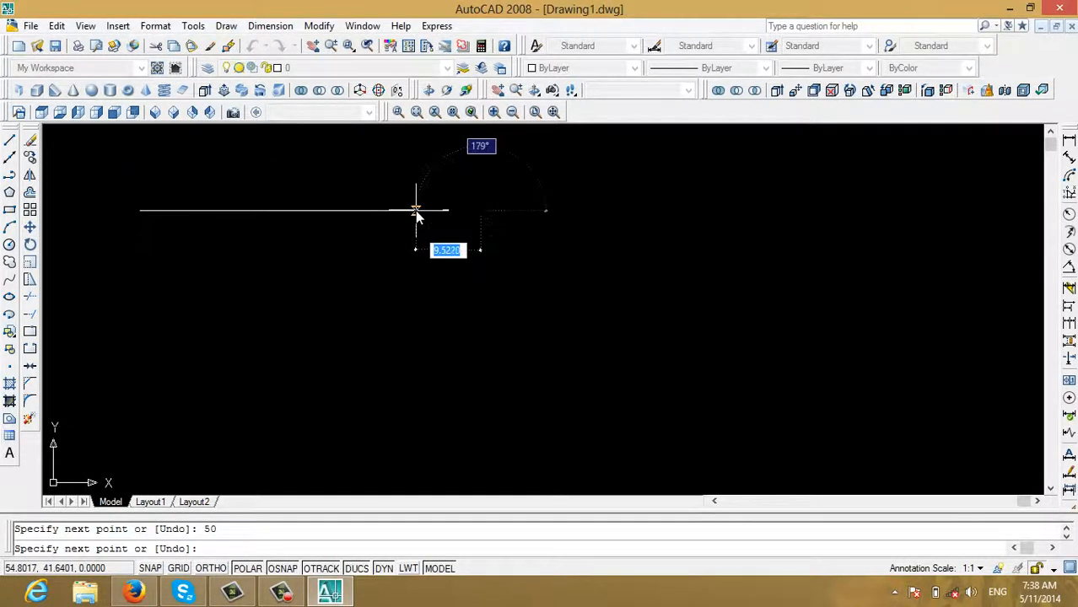
pyautogui.press('Escape')
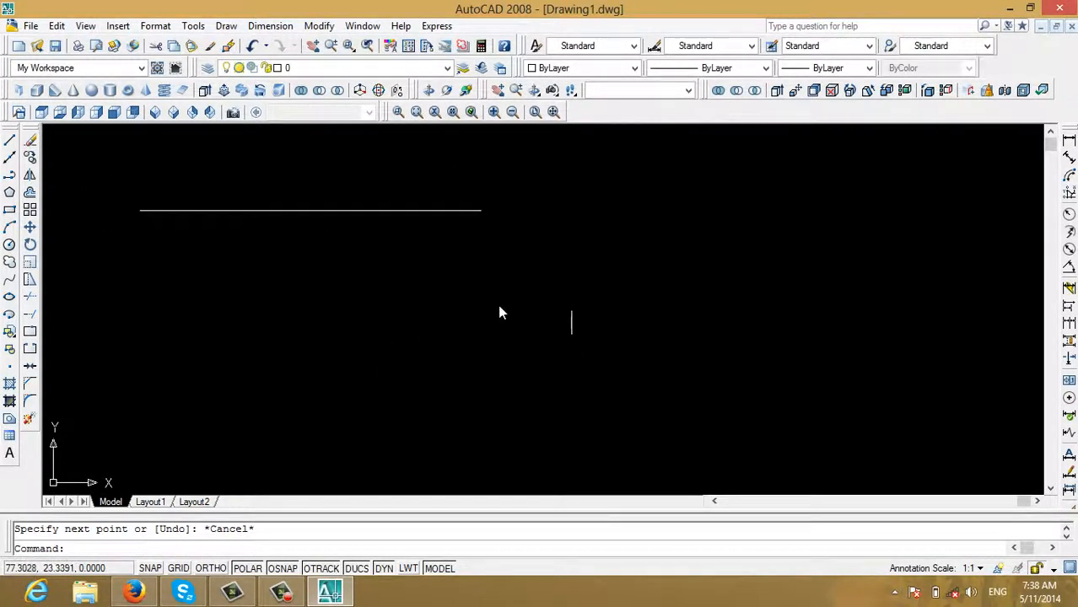
# - Erase the 50-unit horizontal line from the drawing
pyautogui.click(30, 142)
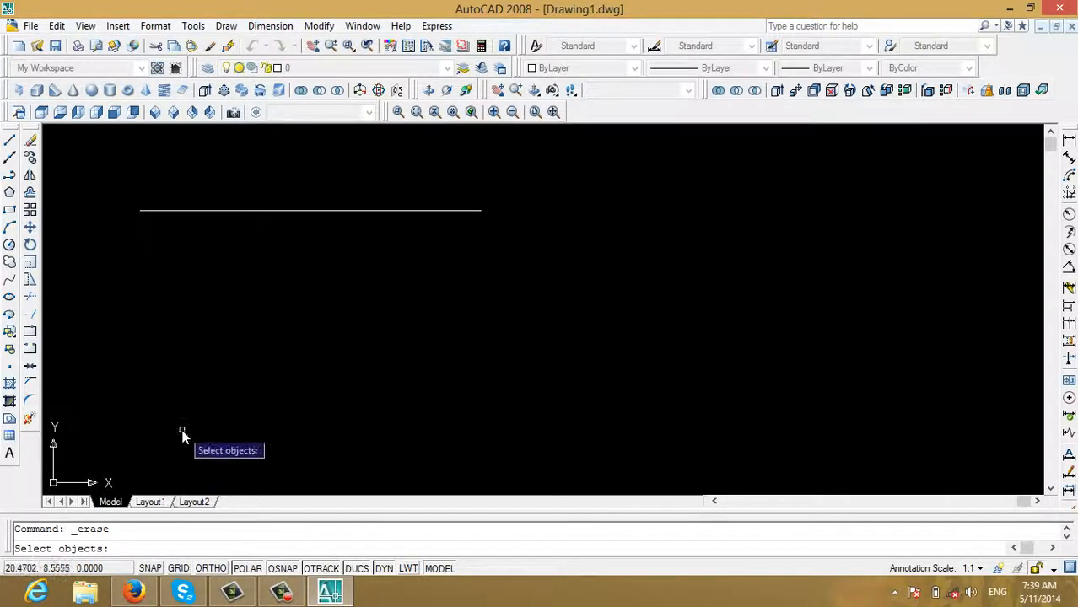
pyautogui.click(224, 212)
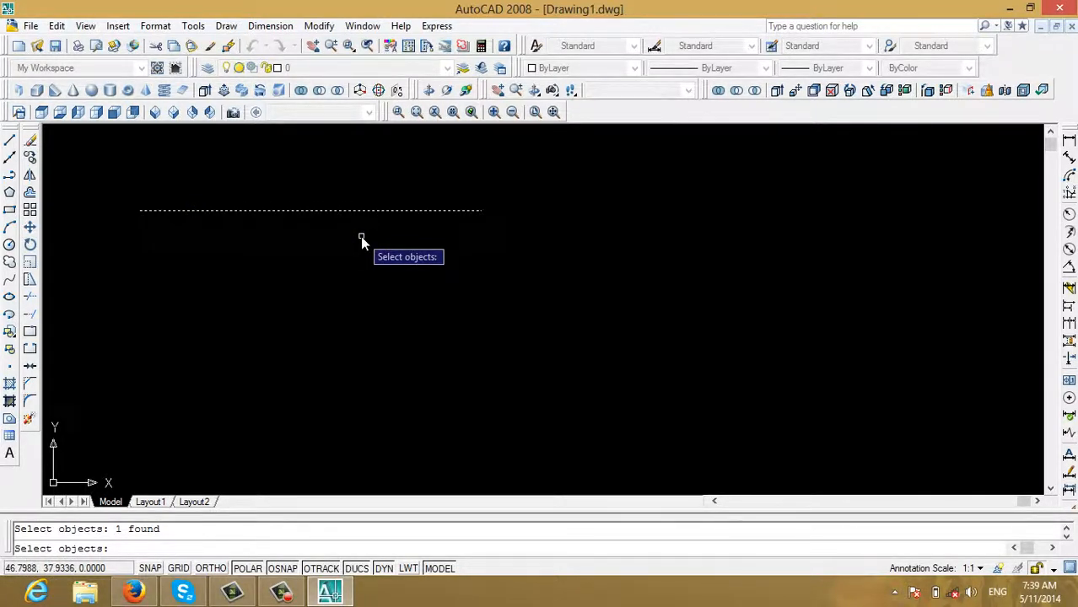
pyautogui.press('Return')
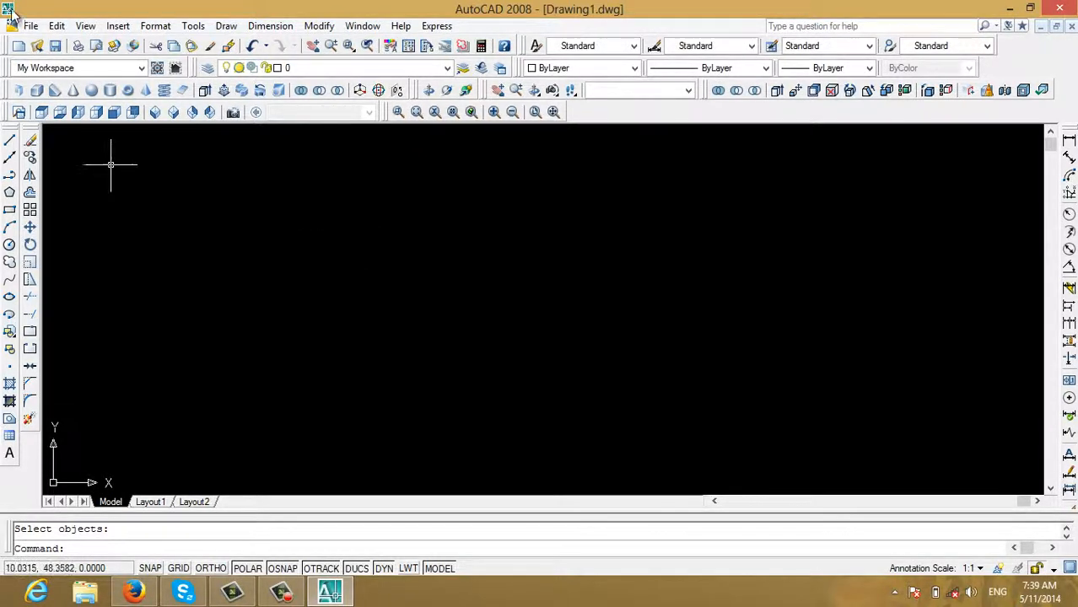
# - Draw a closed four-sided outline with the Line command, about 57 by 15 units, with a slightly slanted left side
pyautogui.click(9, 140)
pyautogui.click(262, 286)
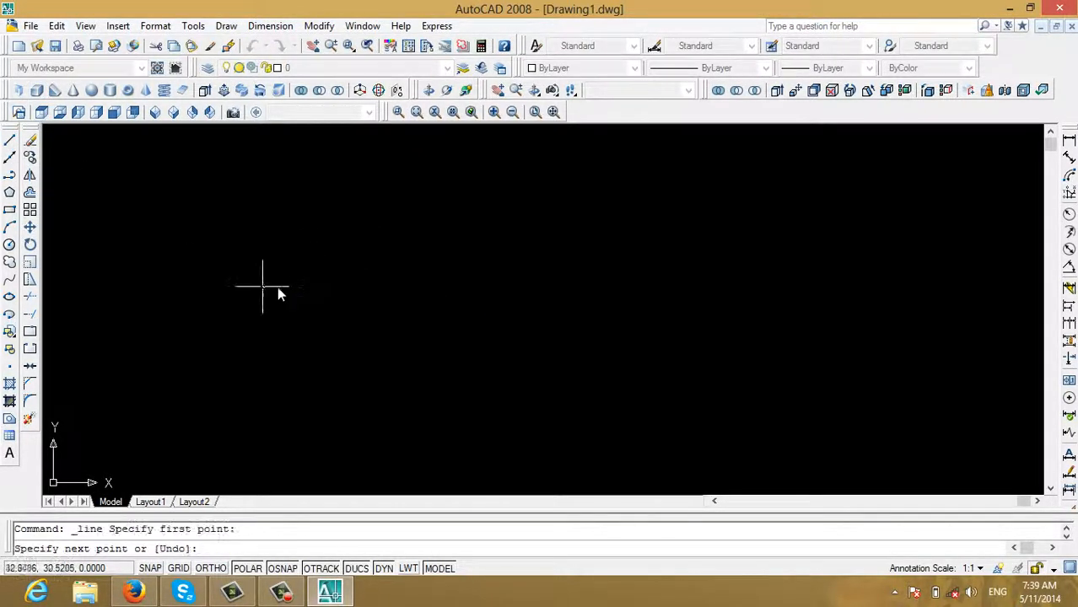
pyautogui.click(648, 288)
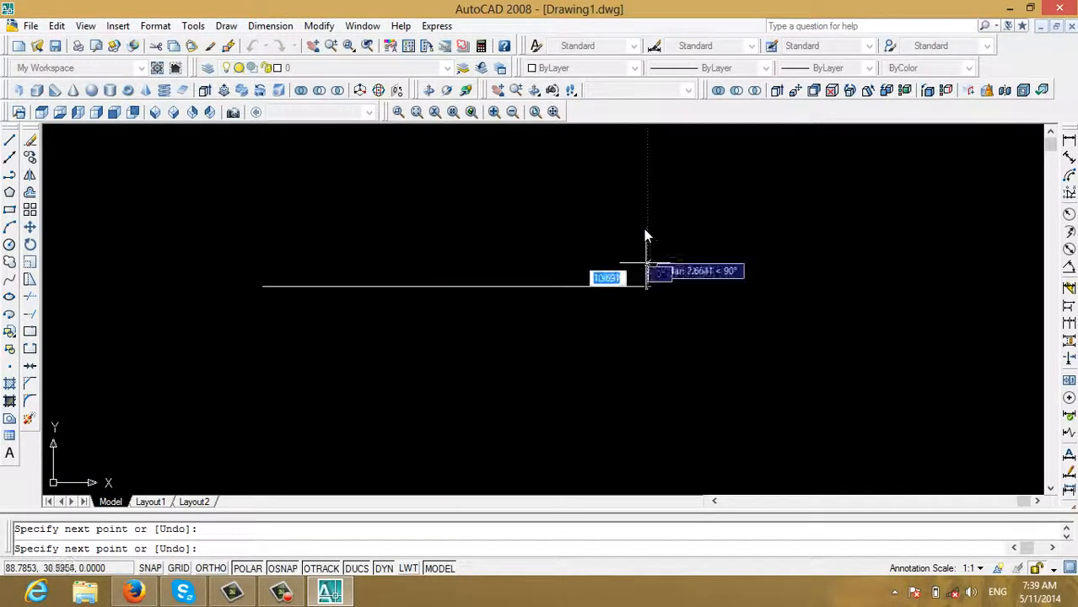
pyautogui.click(647, 183)
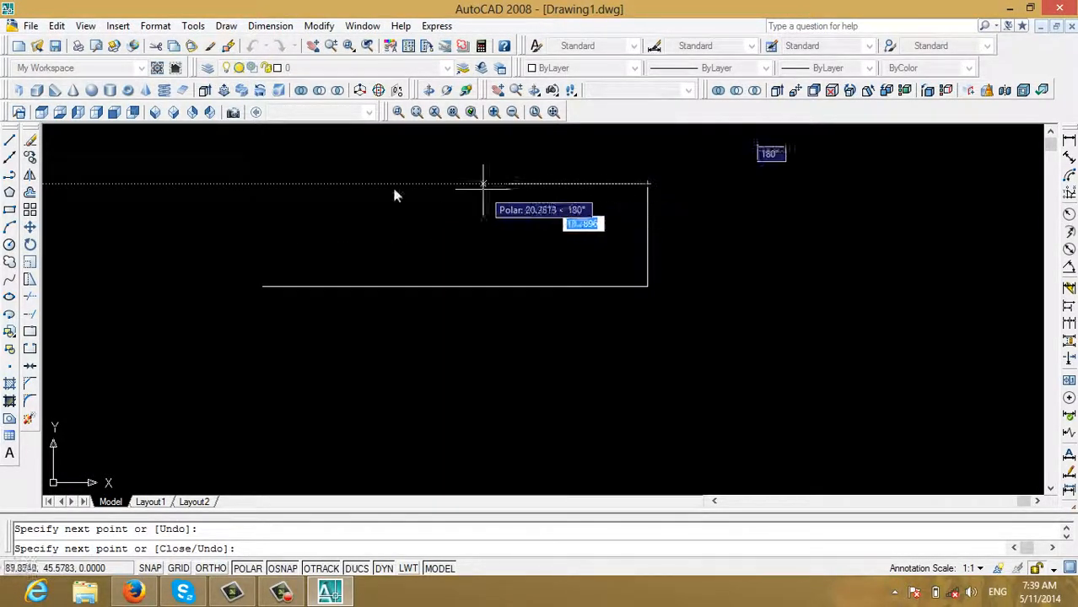
pyautogui.click(255, 183)
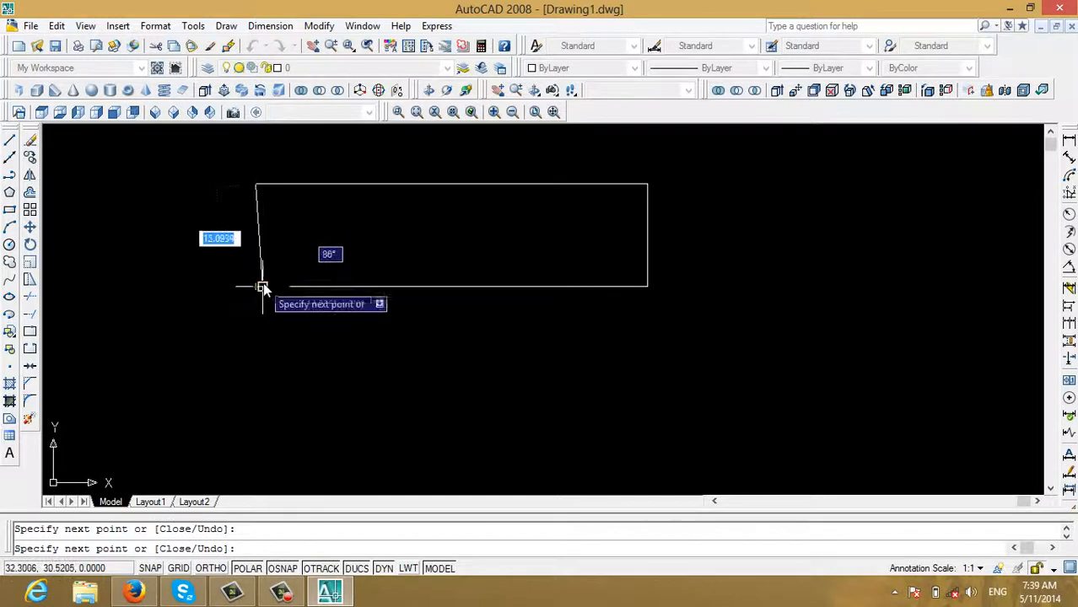
pyautogui.click(260, 287)
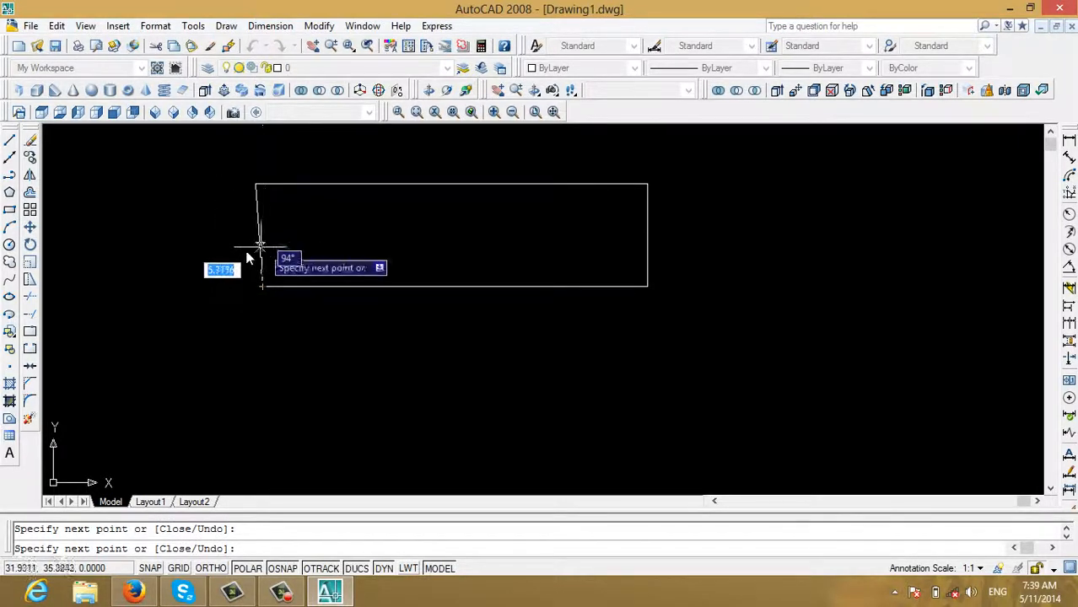
pyautogui.press('Escape')
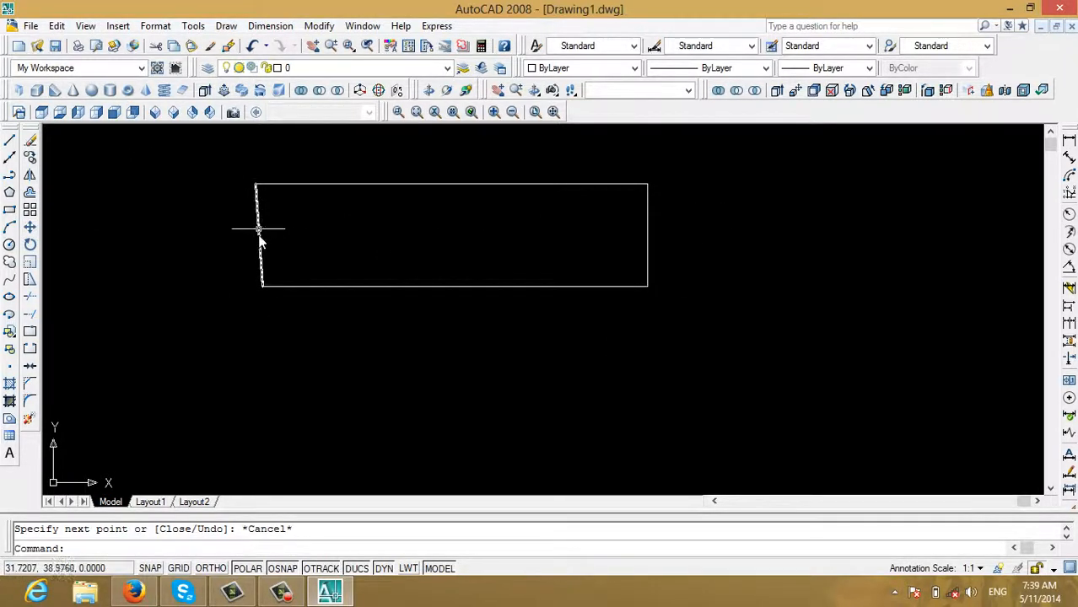
# - Erase the slanted left side of the outline
pyautogui.click(30, 145)
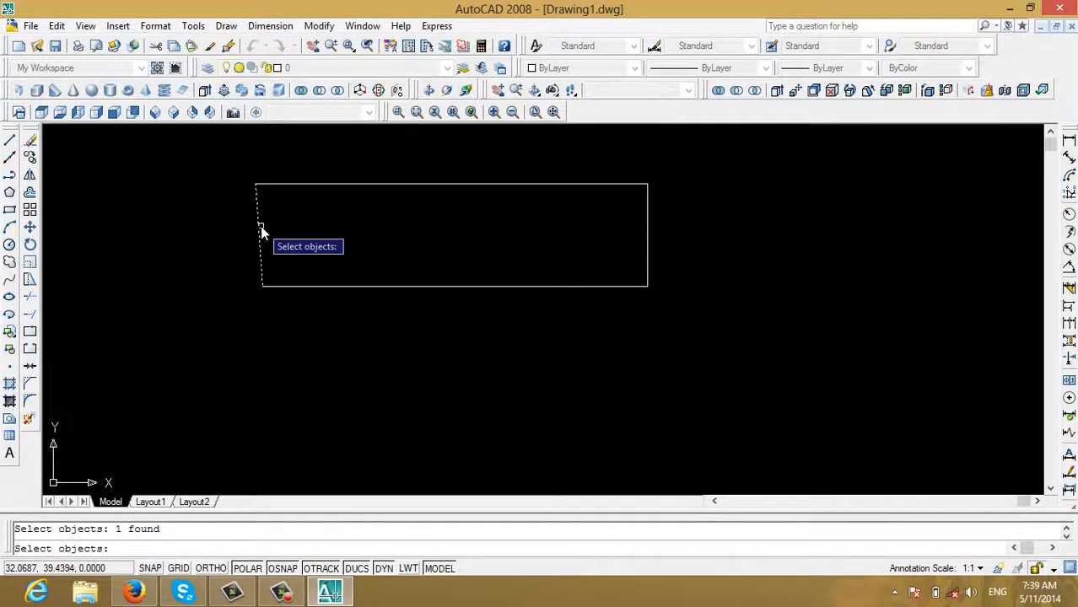
pyautogui.press('Return')
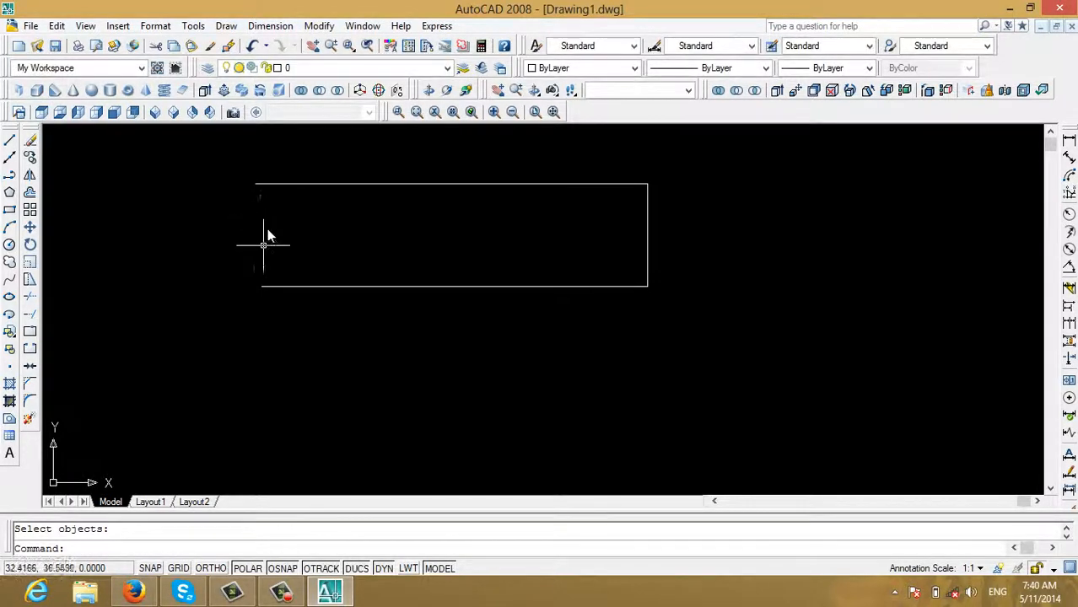
# - Copy the right vertical side from its lower endpoint to the left end of the bottom line, and undo the copy
pyautogui.click(31, 157)
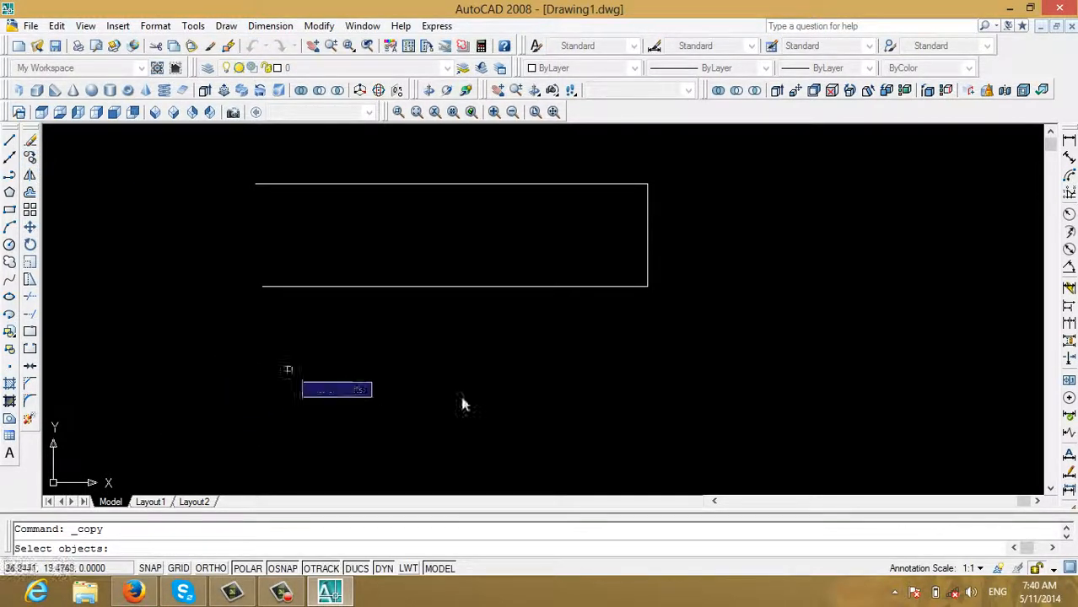
pyautogui.click(646, 235)
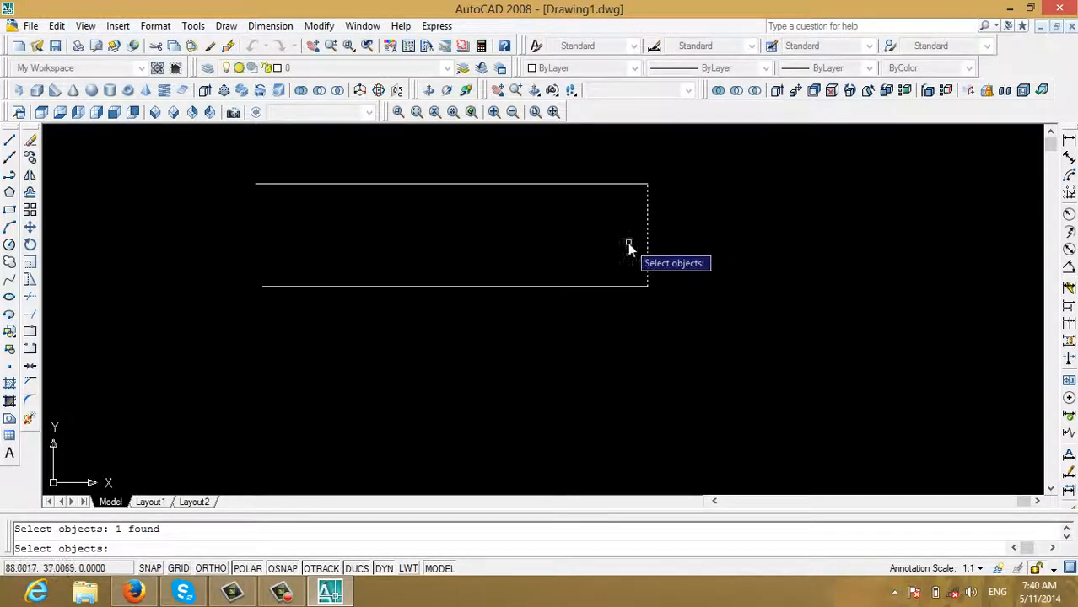
pyautogui.press('Return')
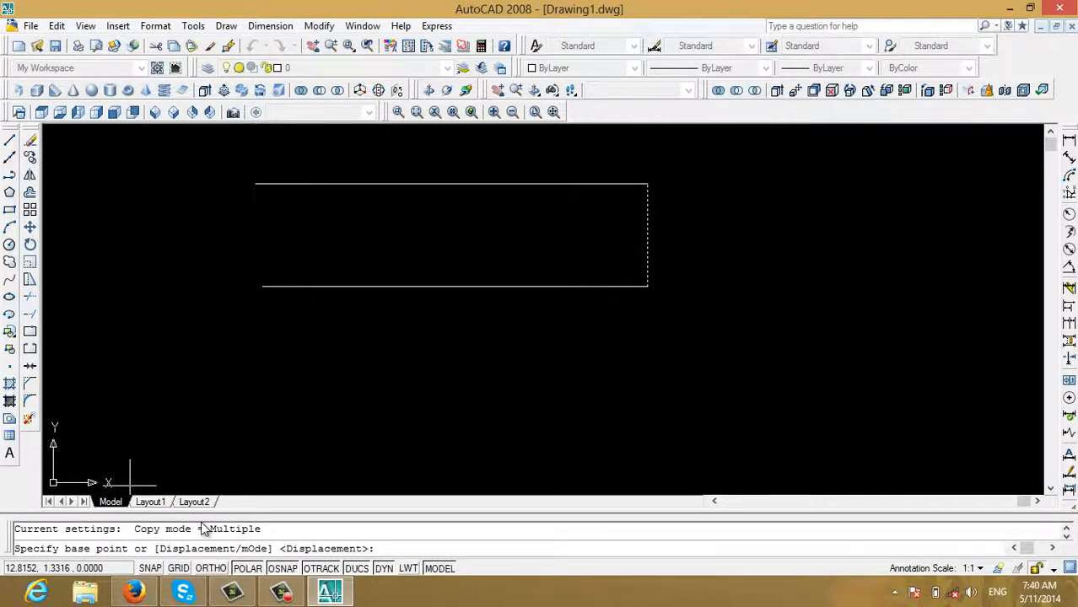
pyautogui.click(647, 287)
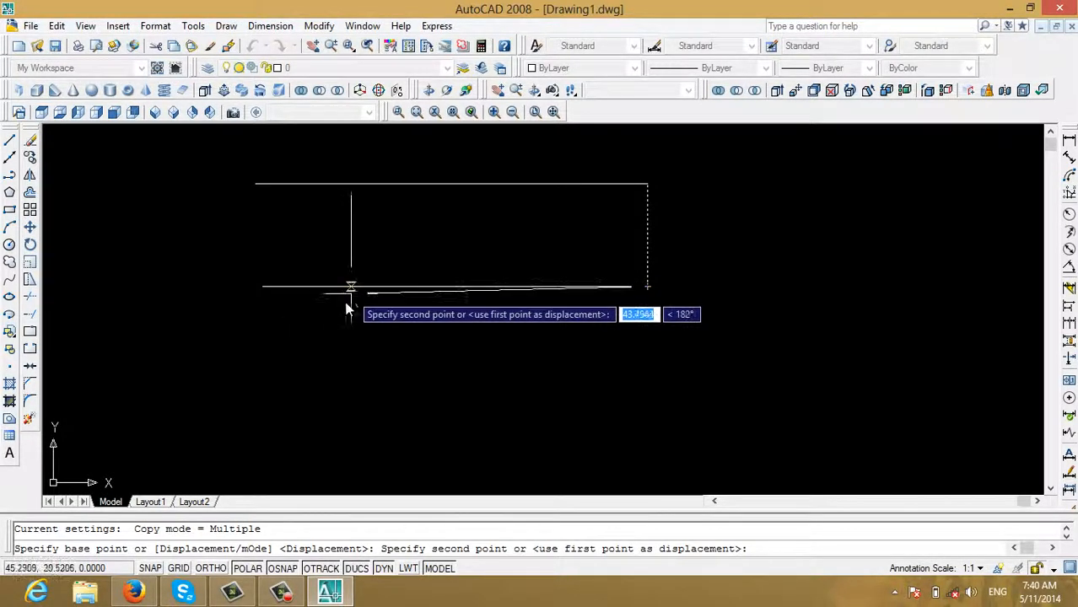
pyautogui.click(262, 287)
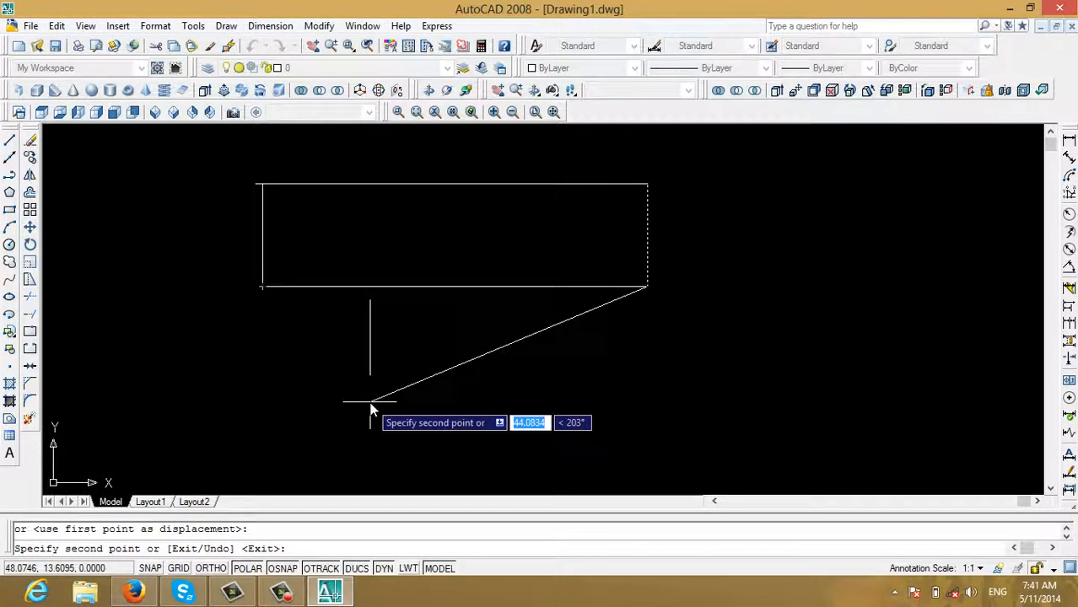
pyautogui.press('Escape')
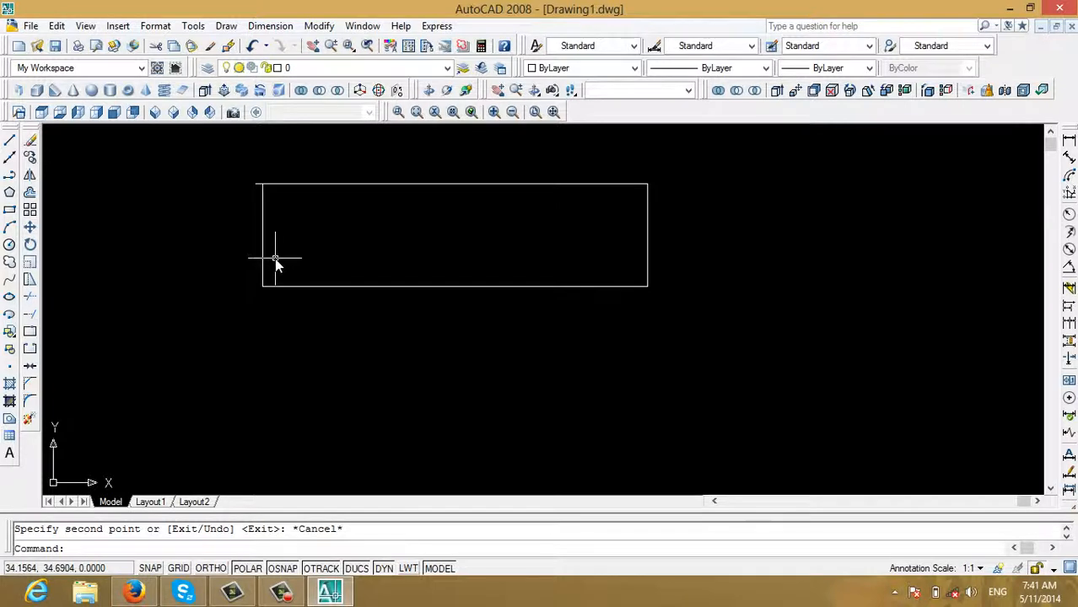
pyautogui.hotkey('ctrl', 'z')
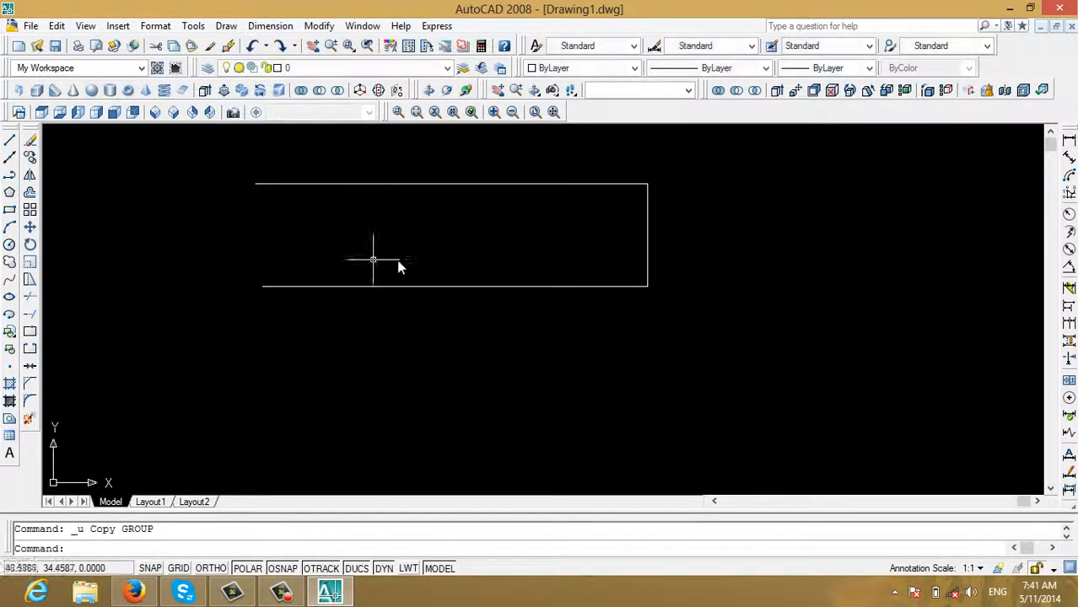
# - Copy the right vertical side using its midpoint as base point onto the bottom line's left end, and undo that copy
pyautogui.click(30, 158)
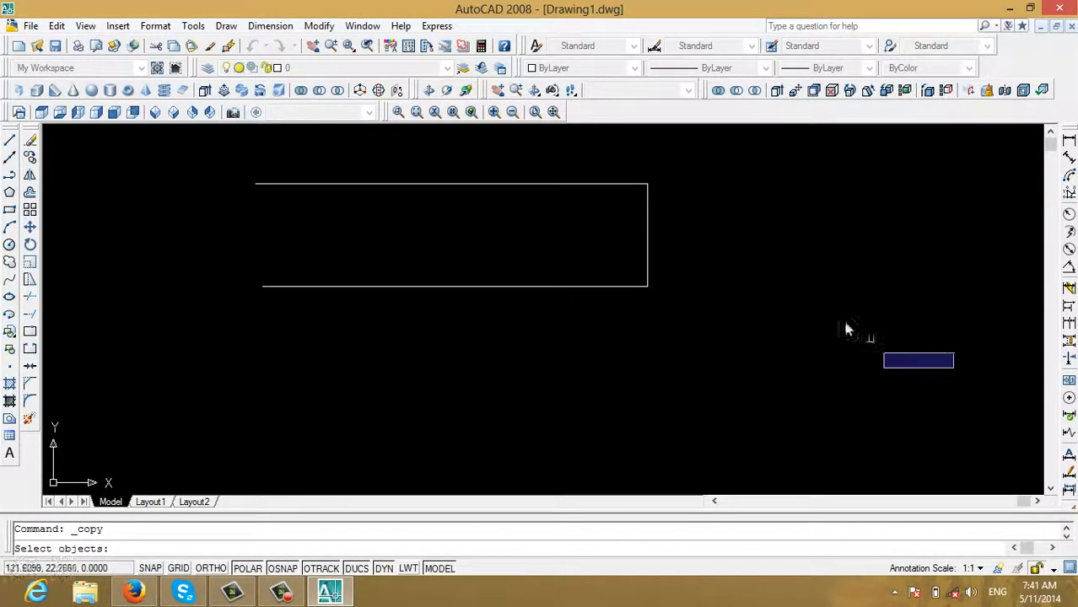
pyautogui.click(648, 229)
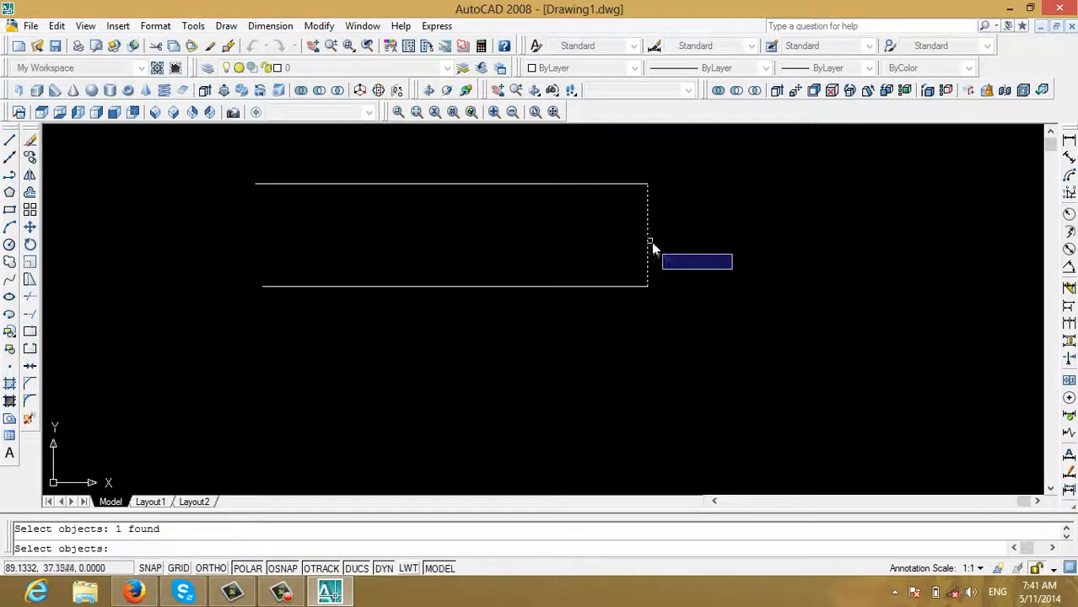
pyautogui.press('Return')
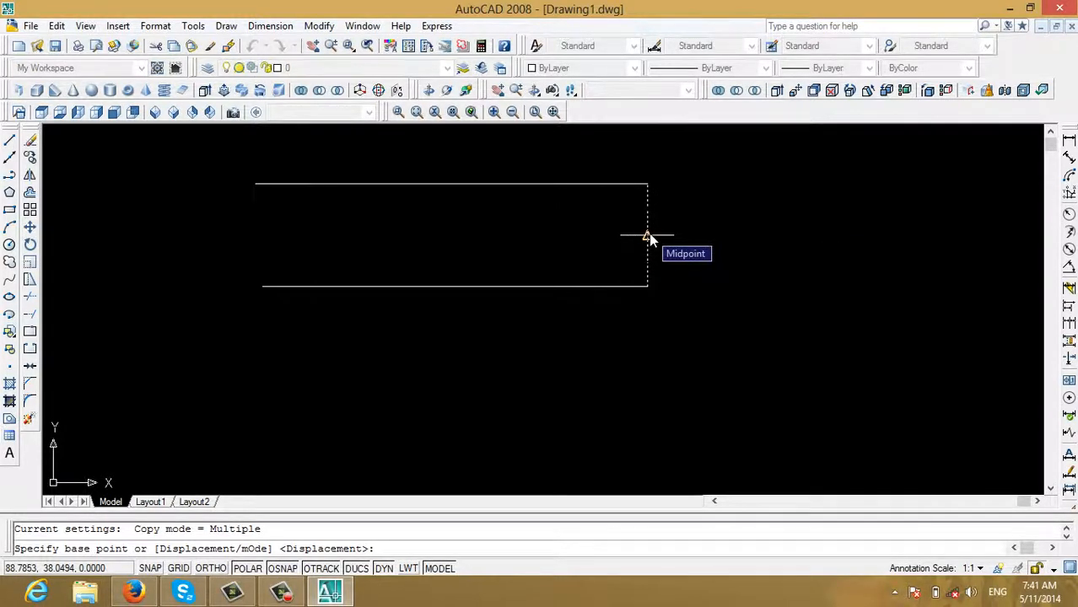
pyautogui.click(647, 236)
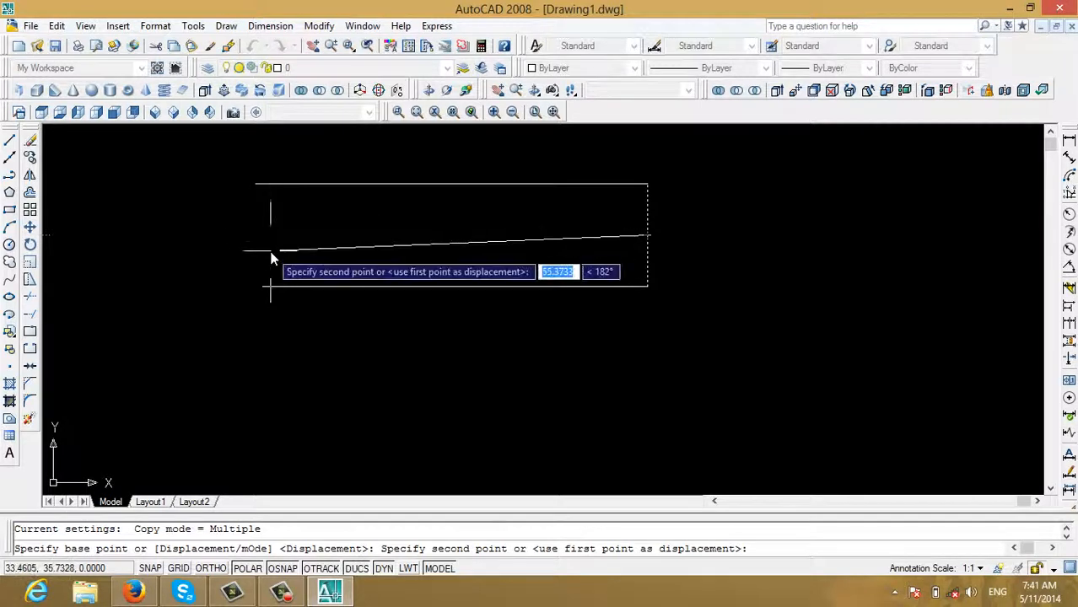
pyautogui.scroll(1, 272, 240)
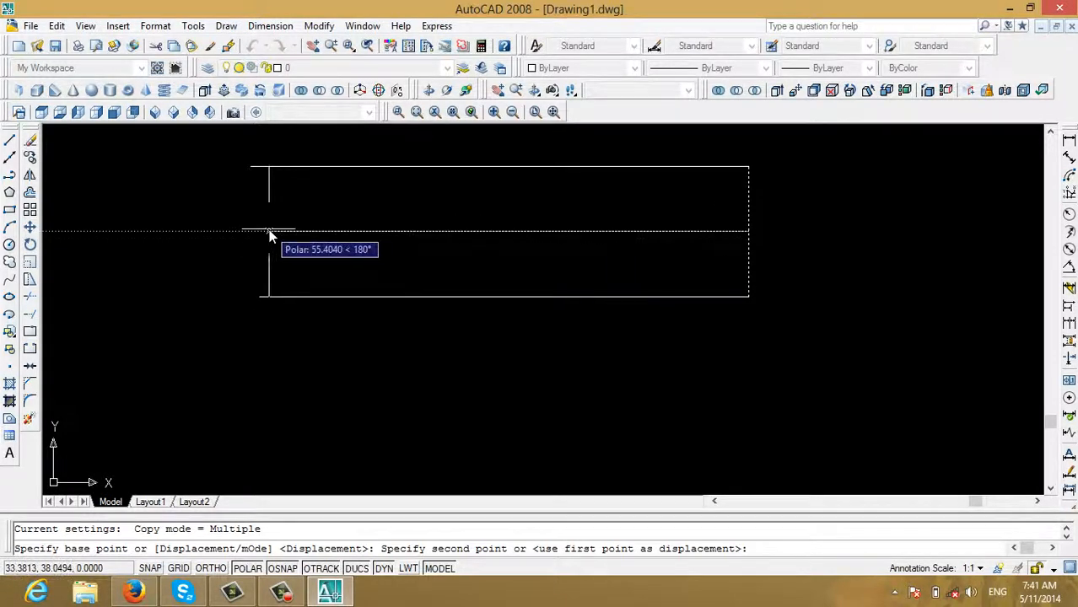
pyautogui.click(259, 297)
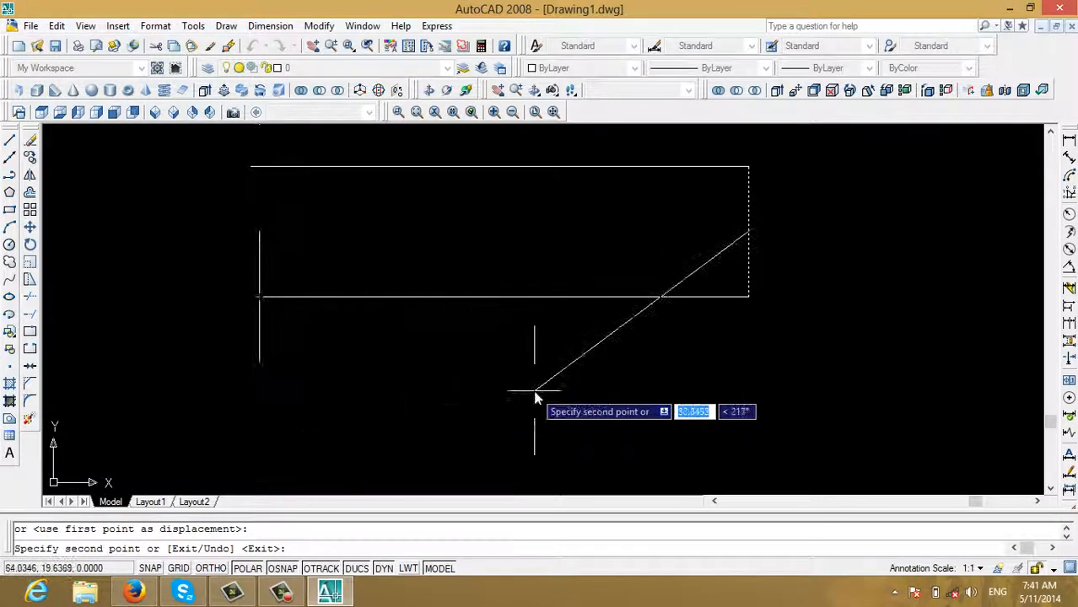
pyautogui.press('Escape')
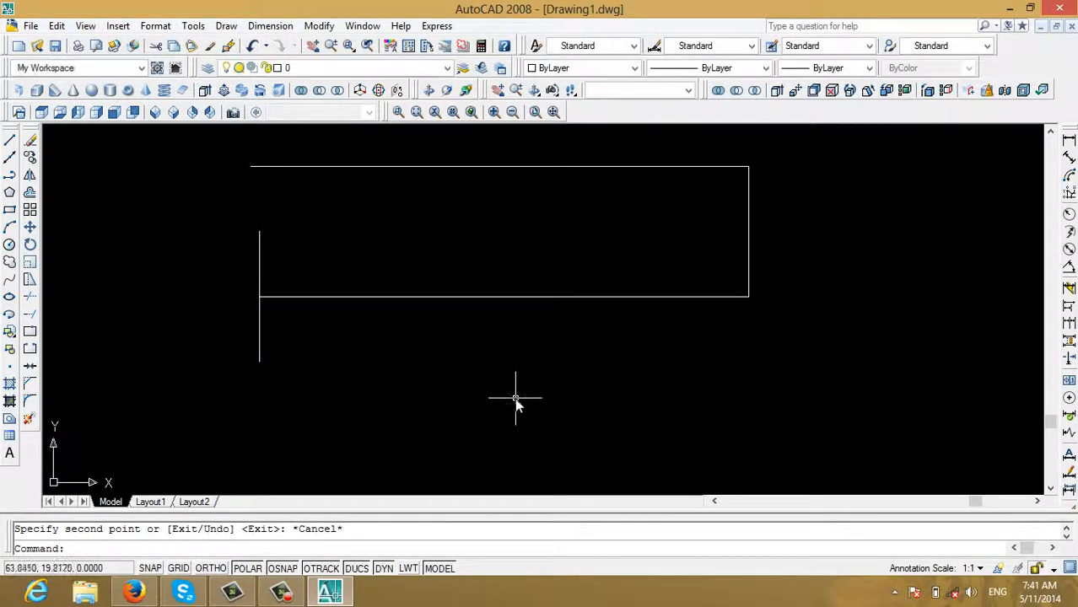
pyautogui.hotkey('ctrl', 'z')
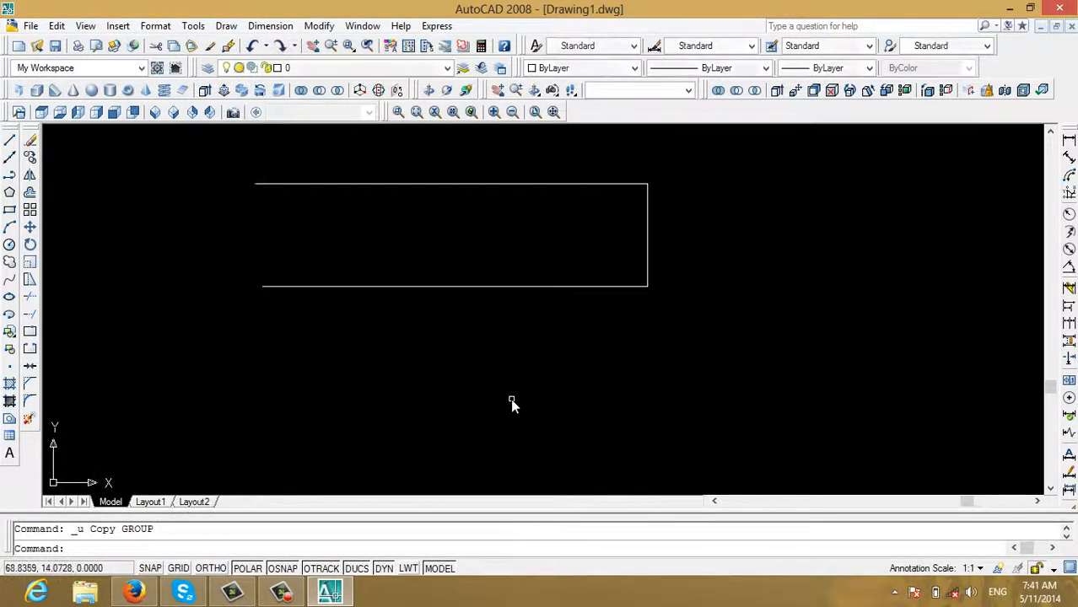
# - Copy the right vertical side with its lower end as base point to the bottom line's left end, closing the outline
pyautogui.click(29, 158)
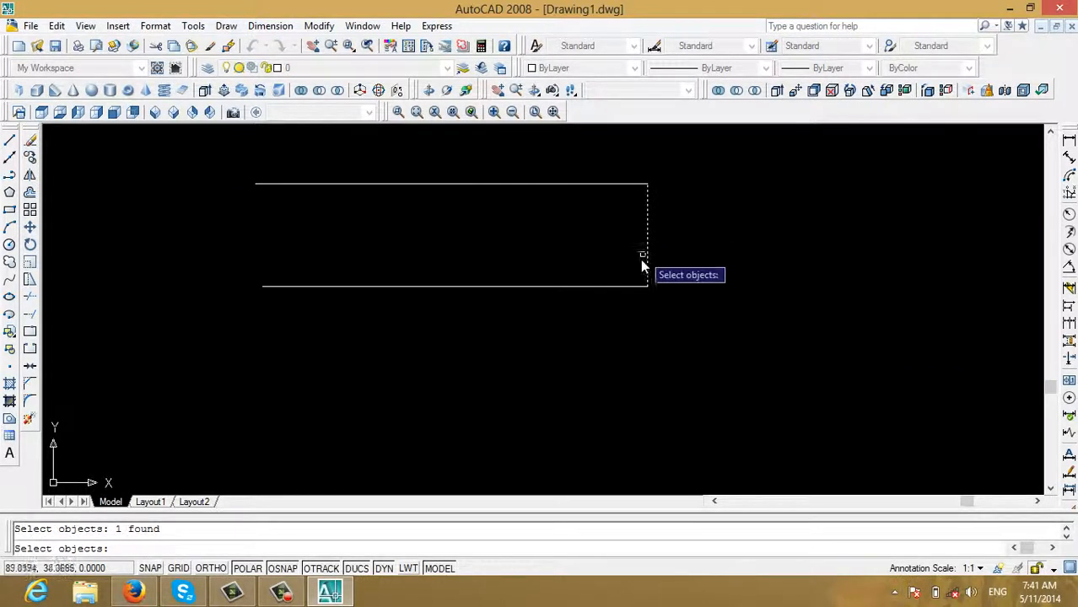
pyautogui.press('Return')
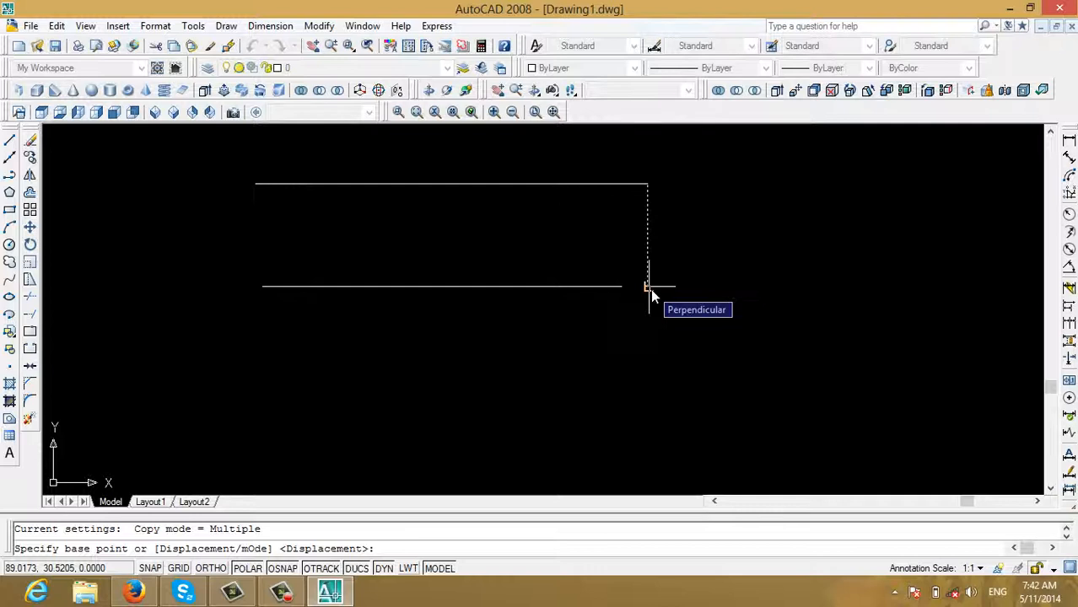
pyautogui.click(650, 288)
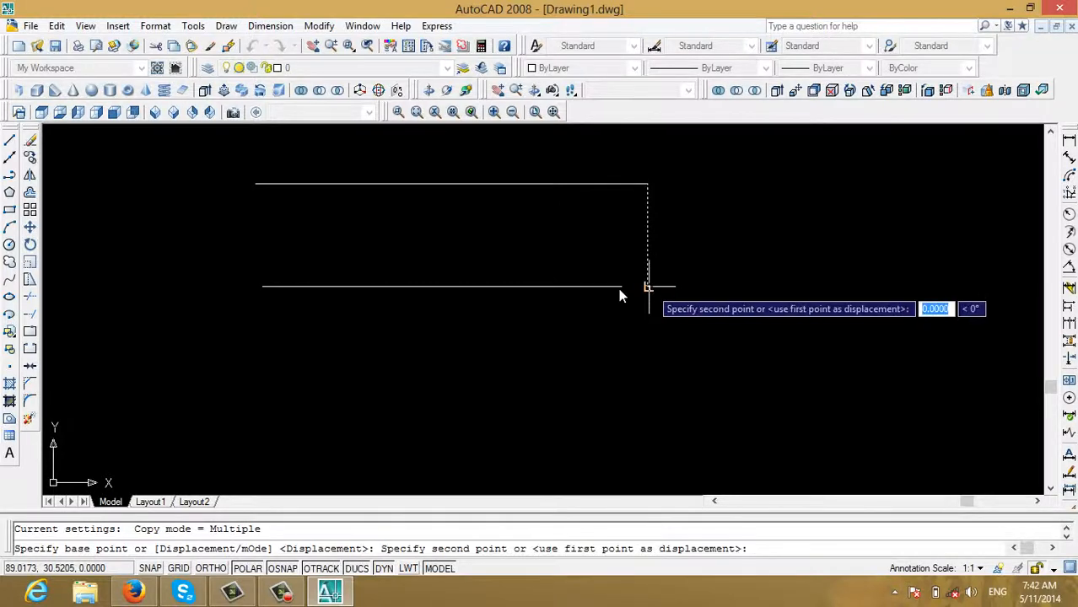
pyautogui.click(263, 286)
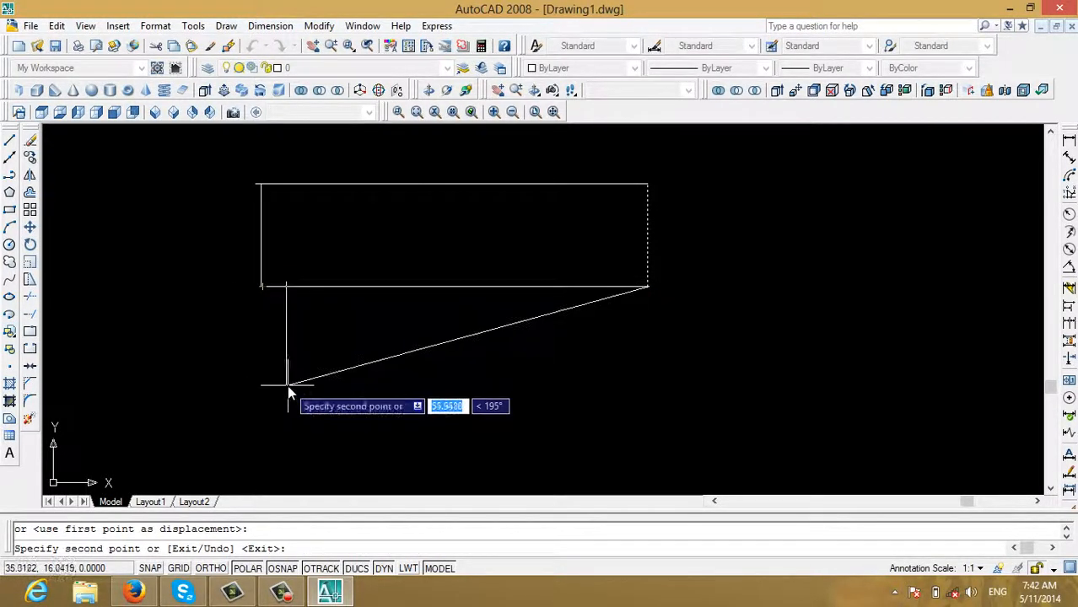
pyautogui.press('Escape')
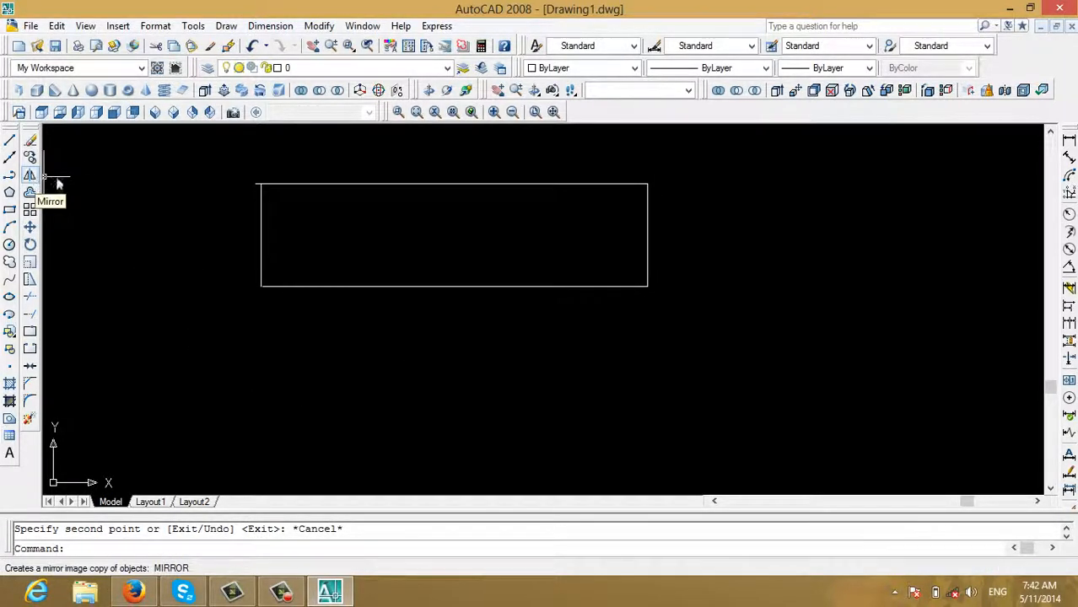
pyautogui.scroll(-4, 802, 323)
pyautogui.moveTo(793, 328)
pyautogui.mouseDown(button='middle')
pyautogui.moveTo(356, 289)
pyautogui.moveTo(496, 305)
pyautogui.mouseUp(button='middle')
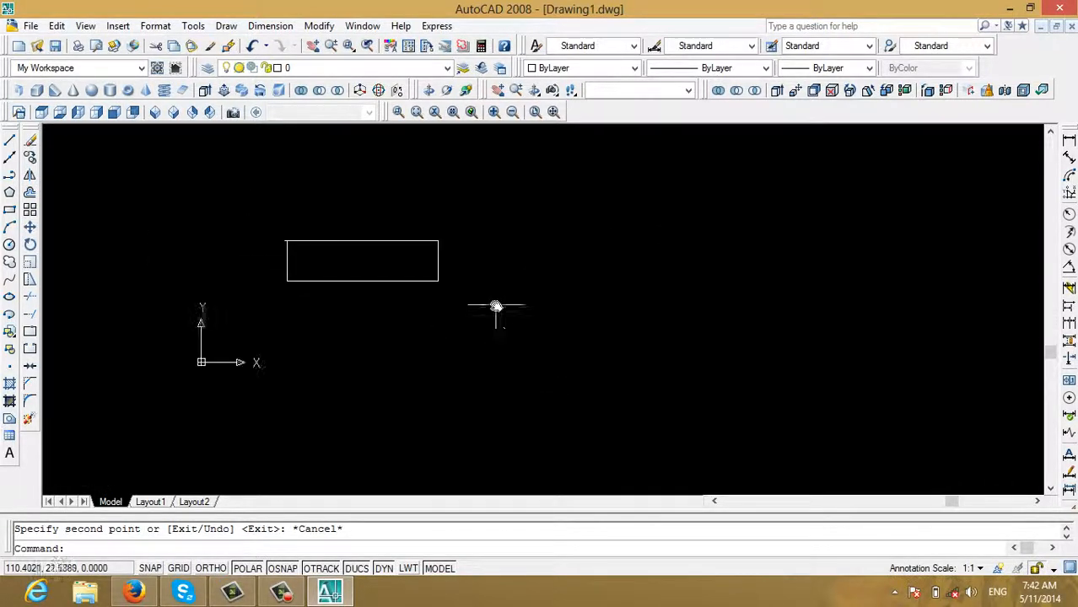
pyautogui.scroll(3, 317, 235)
pyautogui.scroll(3, 245, 252)
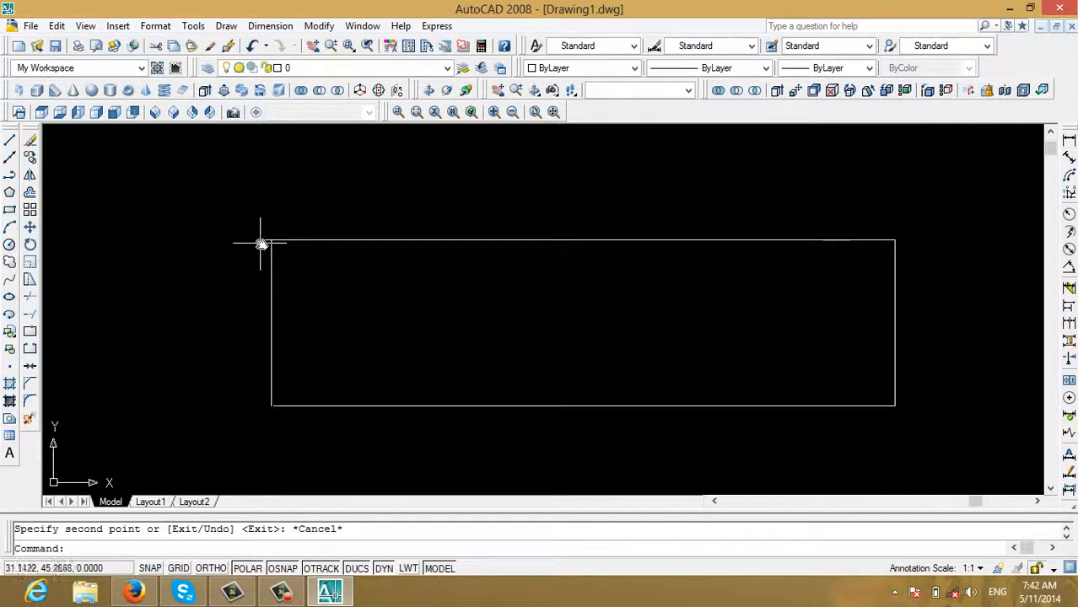
pyautogui.scroll(-2, 832, 272)
pyautogui.moveTo(601, 323)
pyautogui.mouseDown(button='middle')
pyautogui.moveTo(315, 287)
pyautogui.moveTo(277, 297)
pyautogui.mouseUp(button='middle')
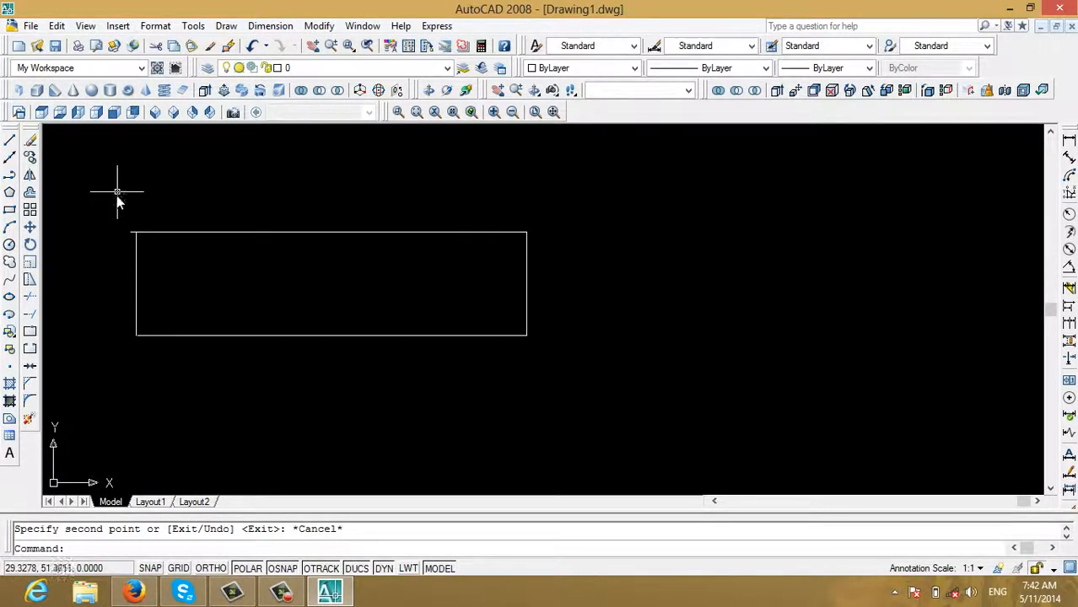
# - Copy the whole rectangle 30 units straight up, using the midpoint of its right side as the base point
pyautogui.scroll(-2, 257, 321)
pyautogui.moveTo(270, 341); pyautogui.dragTo(237, 326, button='middle')
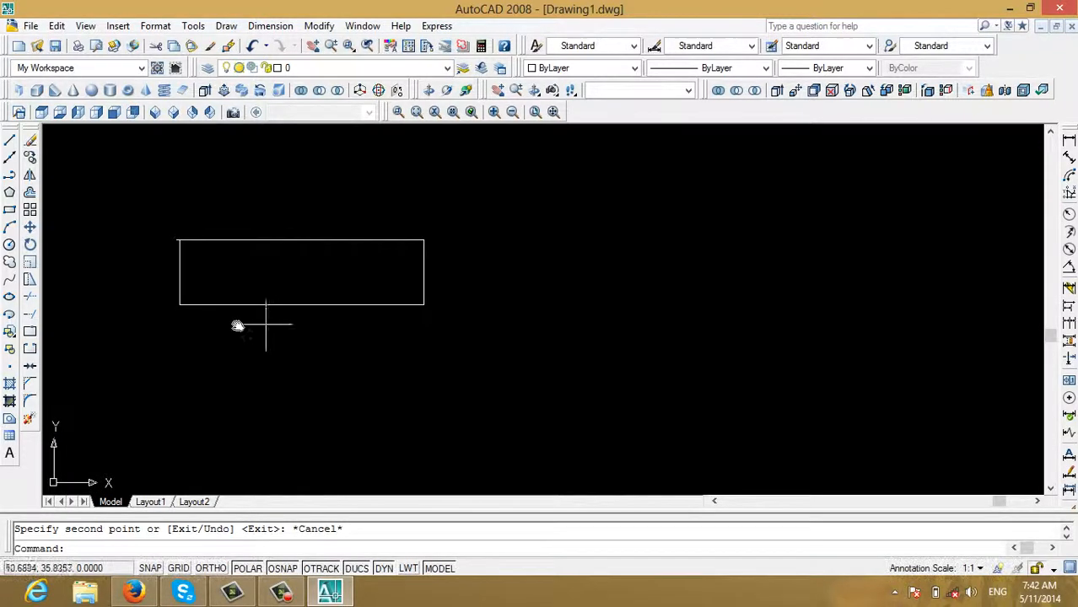
pyautogui.click(31, 157)
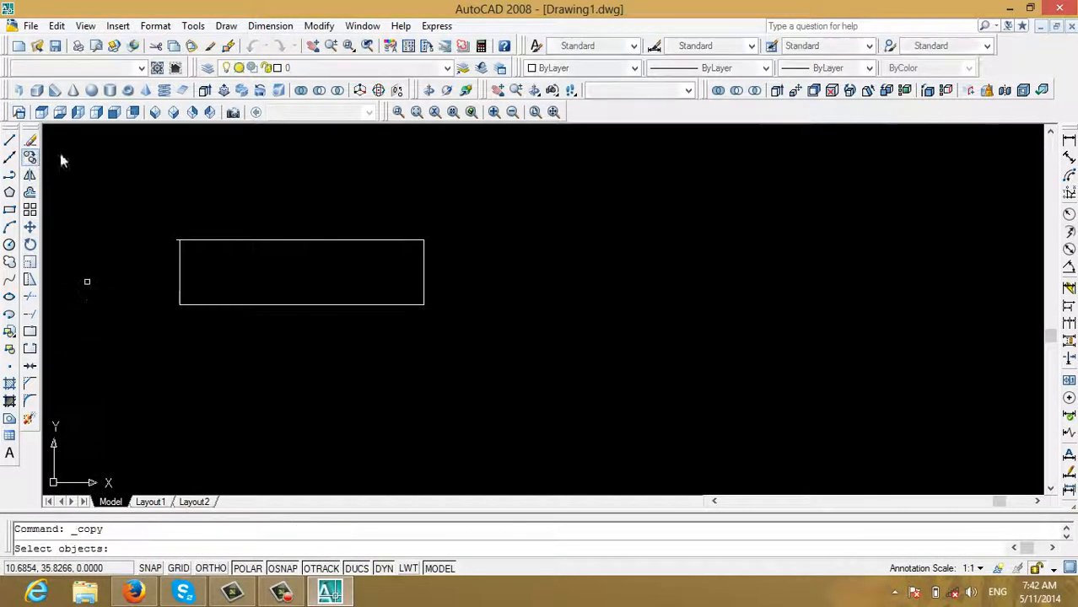
pyautogui.click(145, 206)
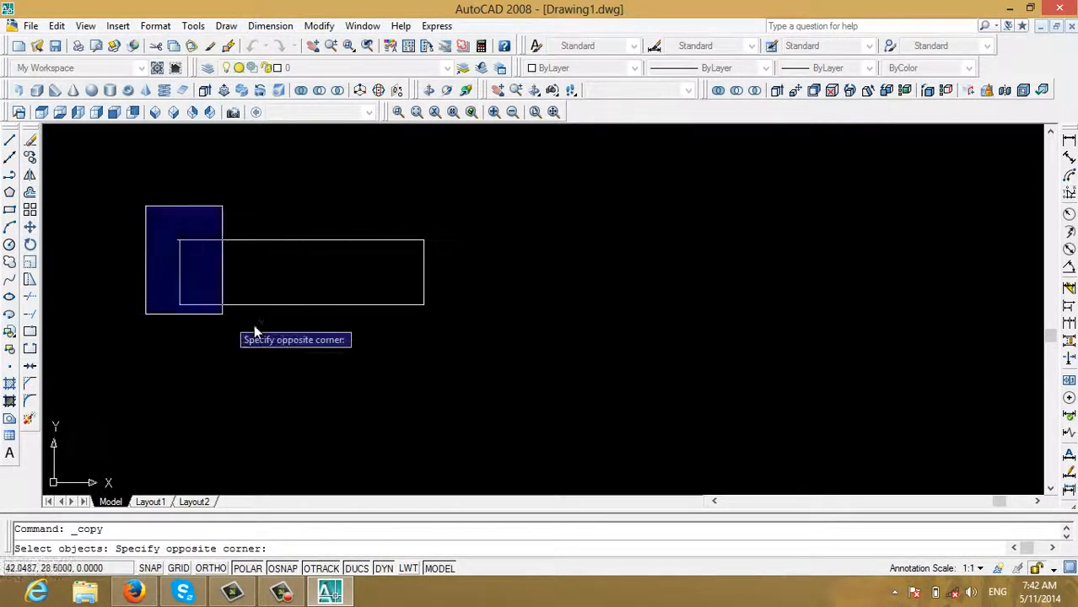
pyautogui.click(509, 355)
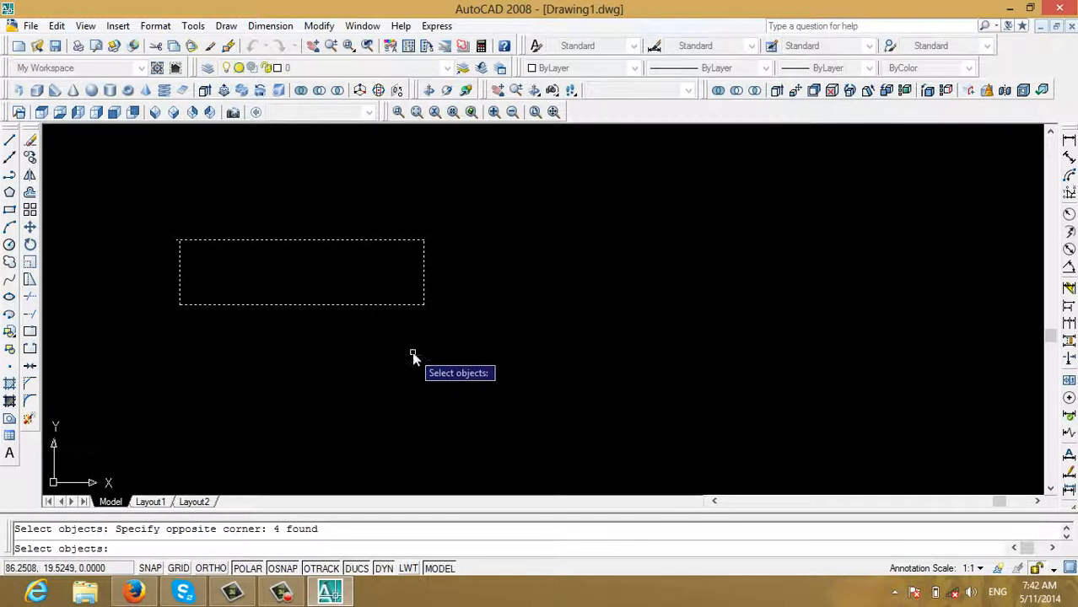
pyautogui.press('Return')
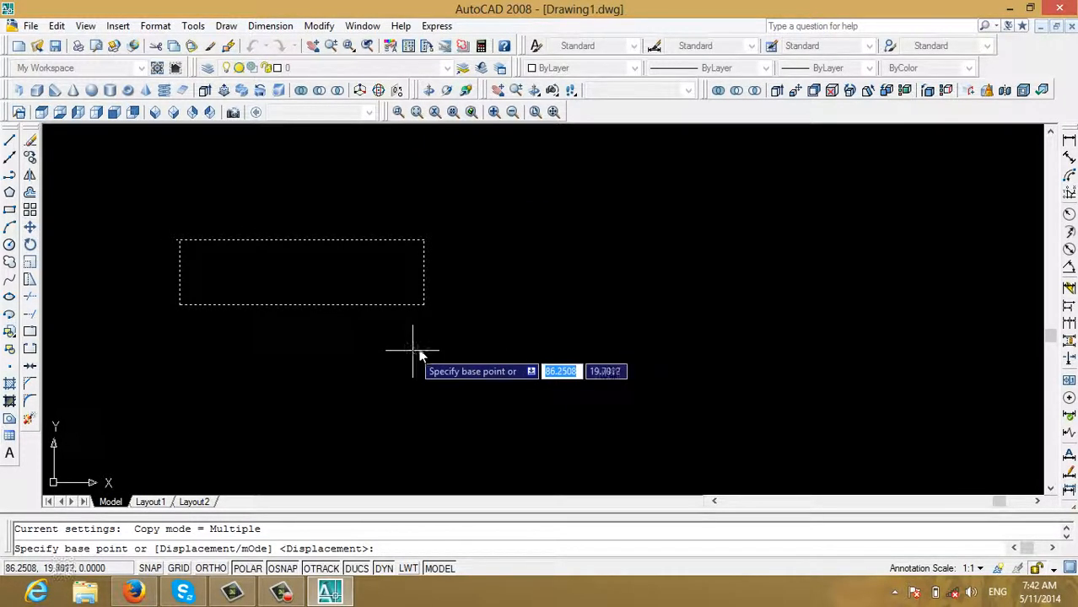
pyautogui.click(420, 273)
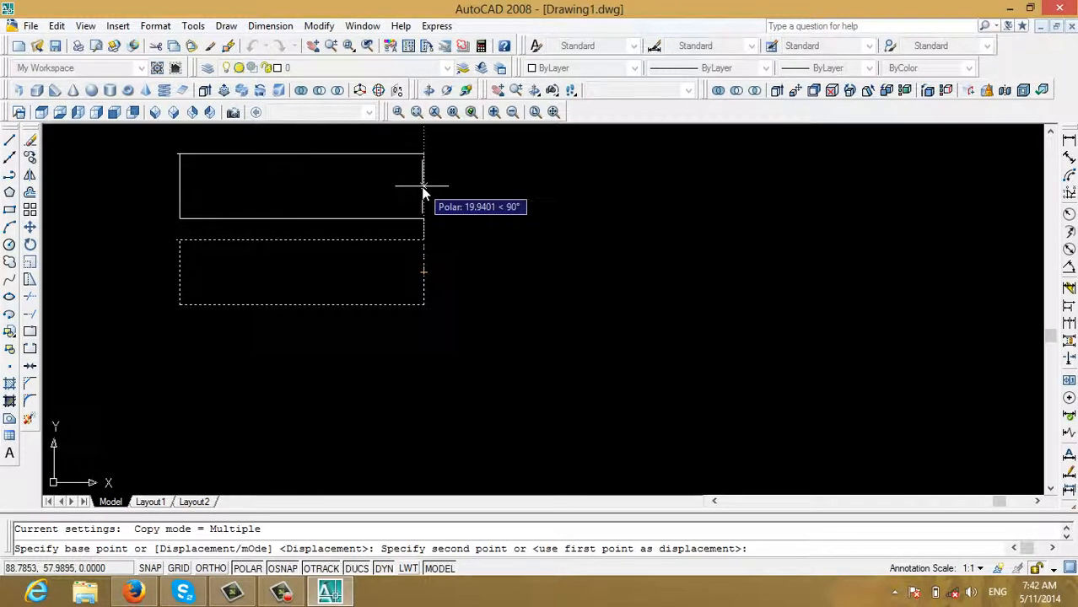
pyautogui.write('30')
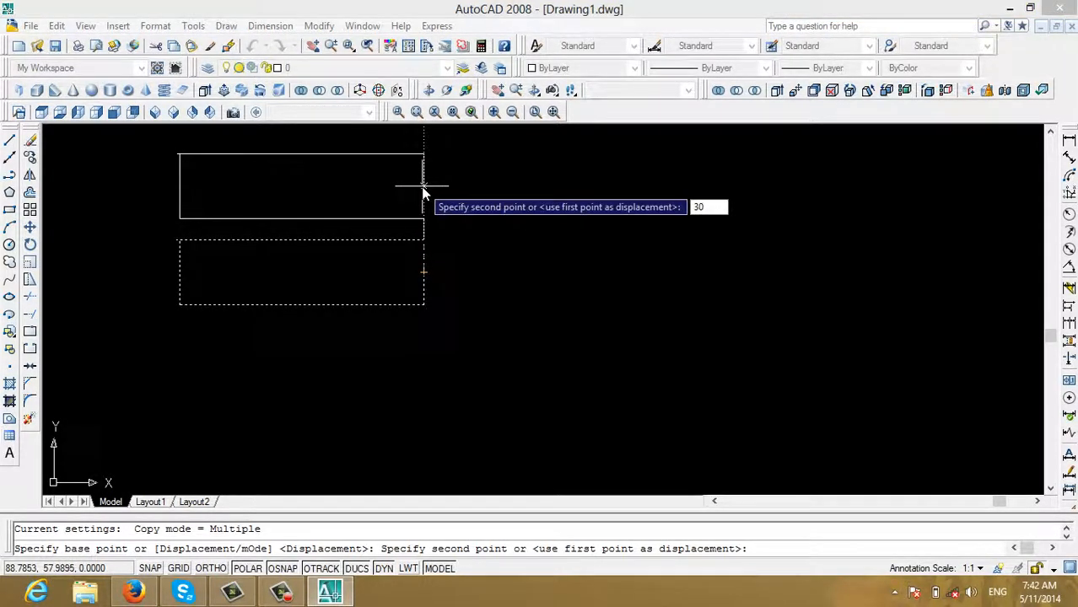
pyautogui.press('Return')
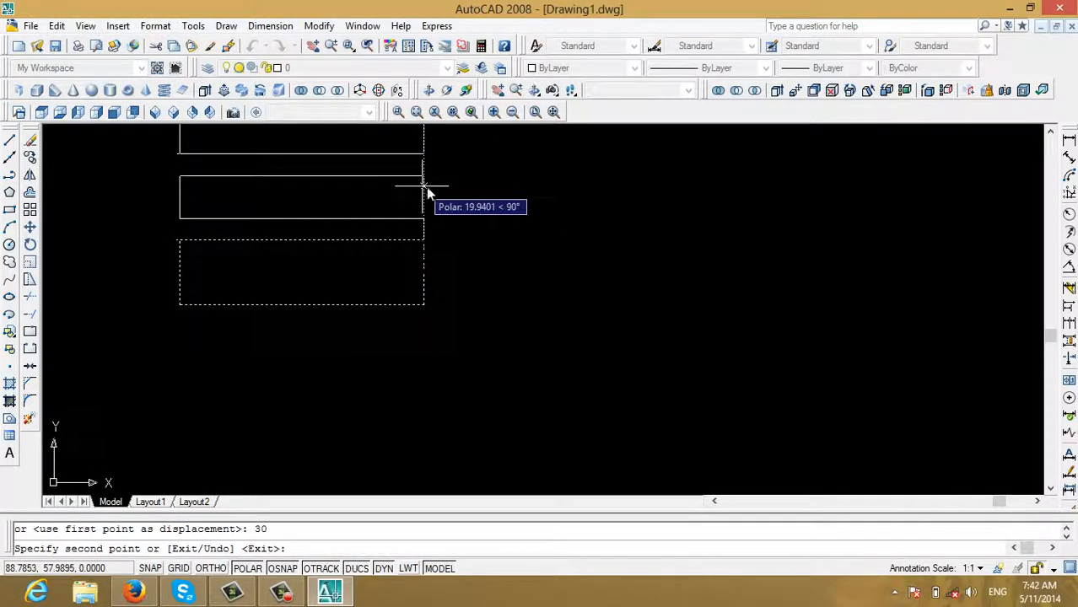
pyautogui.press('Escape')
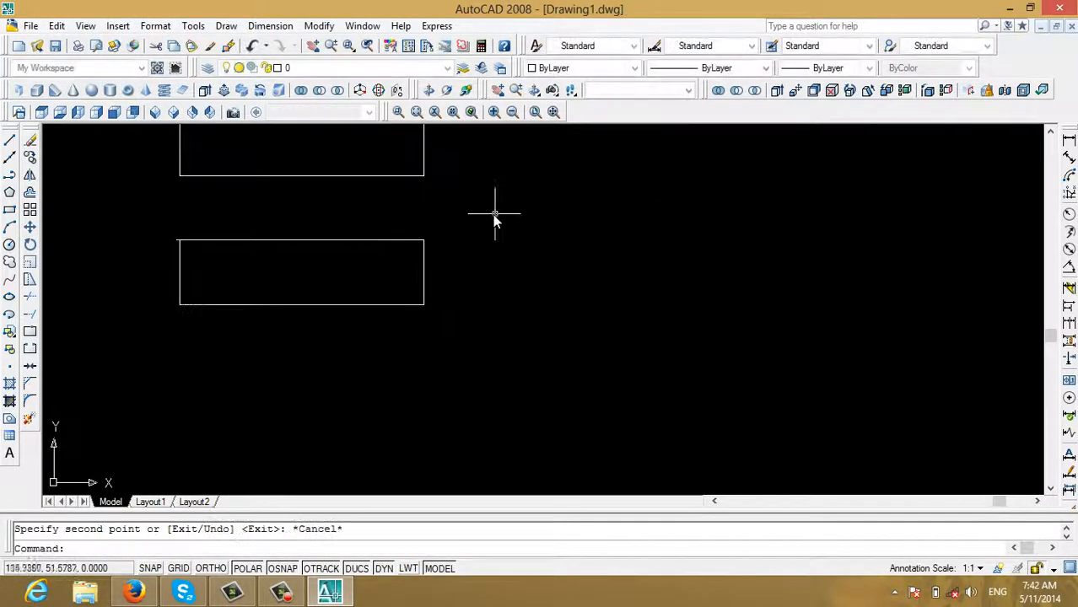
# - Copy the upper rectangle 70 units horizontally to the right, using the midpoint of its right side as the base point
pyautogui.scroll(-2, 490, 223)
pyautogui.moveTo(489, 226); pyautogui.dragTo(448, 270, button='middle')
pyautogui.scroll(2, 321, 258)
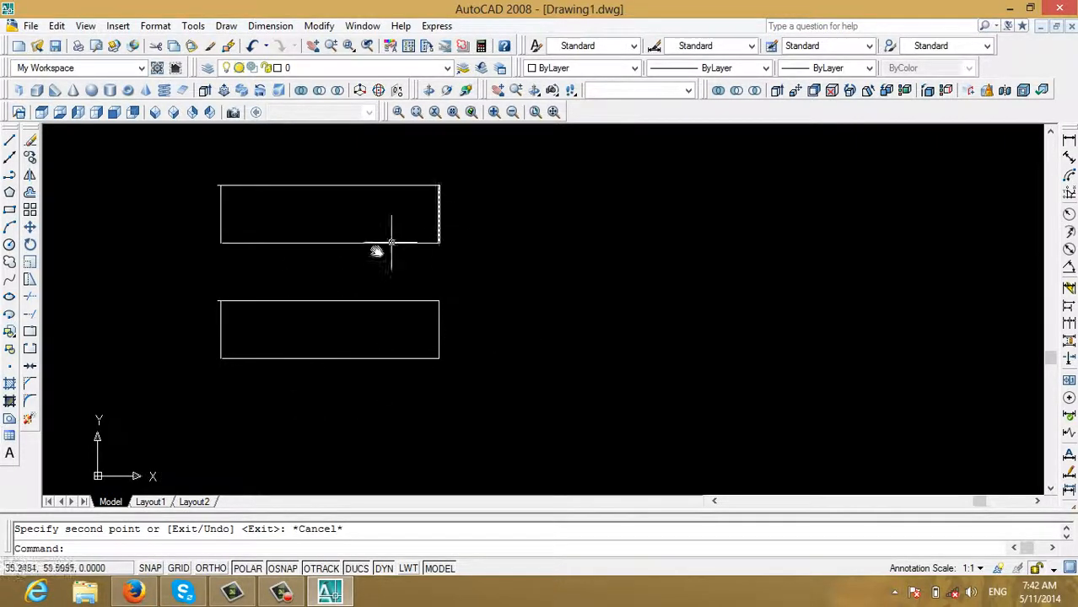
pyautogui.click(478, 271)
pyautogui.click(120, 169)
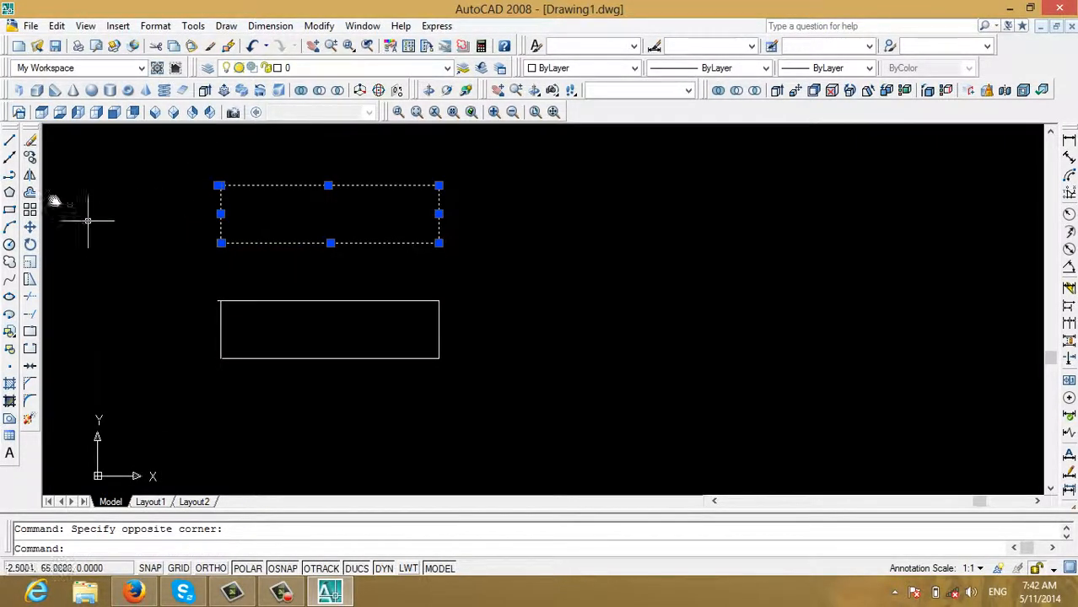
pyautogui.click(30, 158)
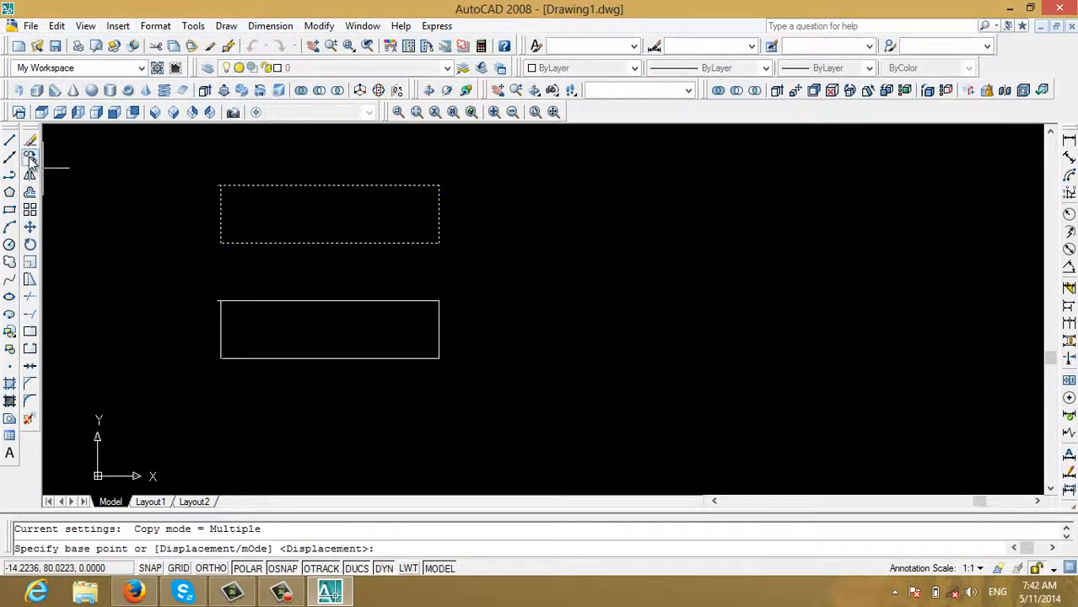
pyautogui.click(437, 213)
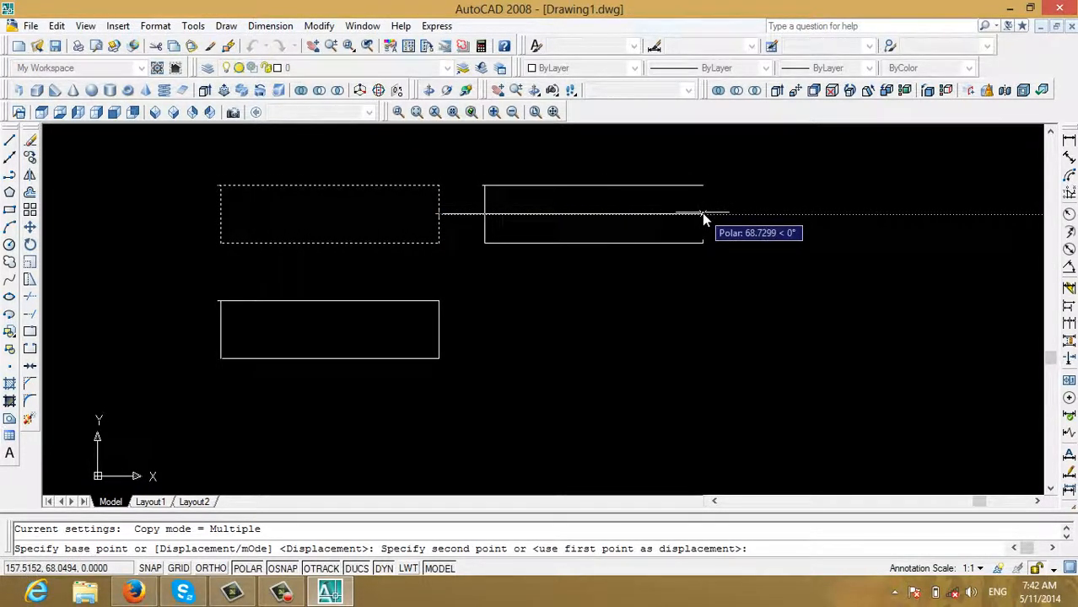
pyautogui.write('10')
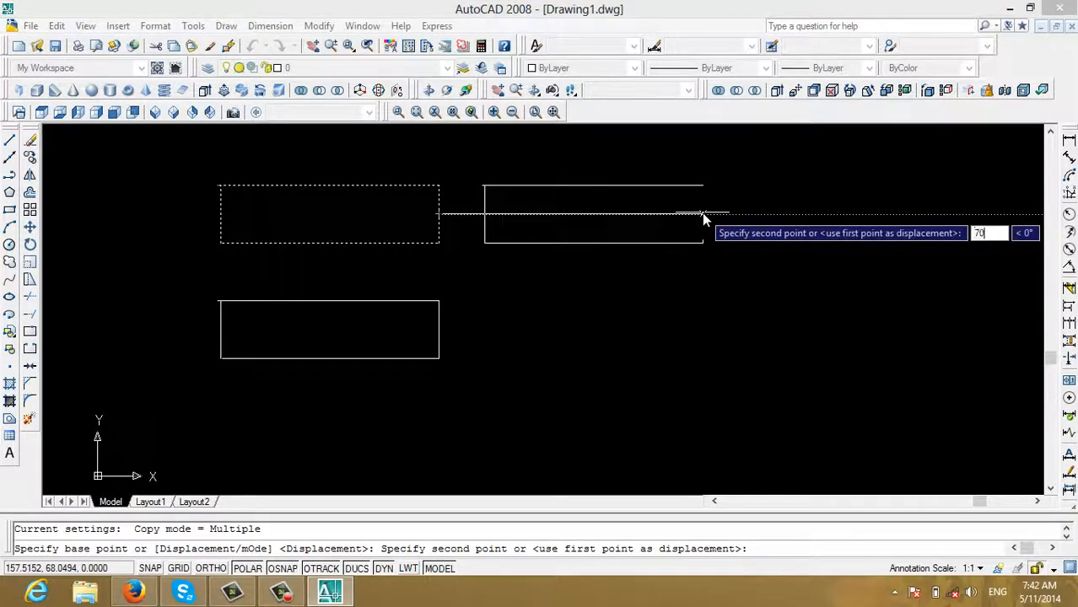
pyautogui.press('Return')
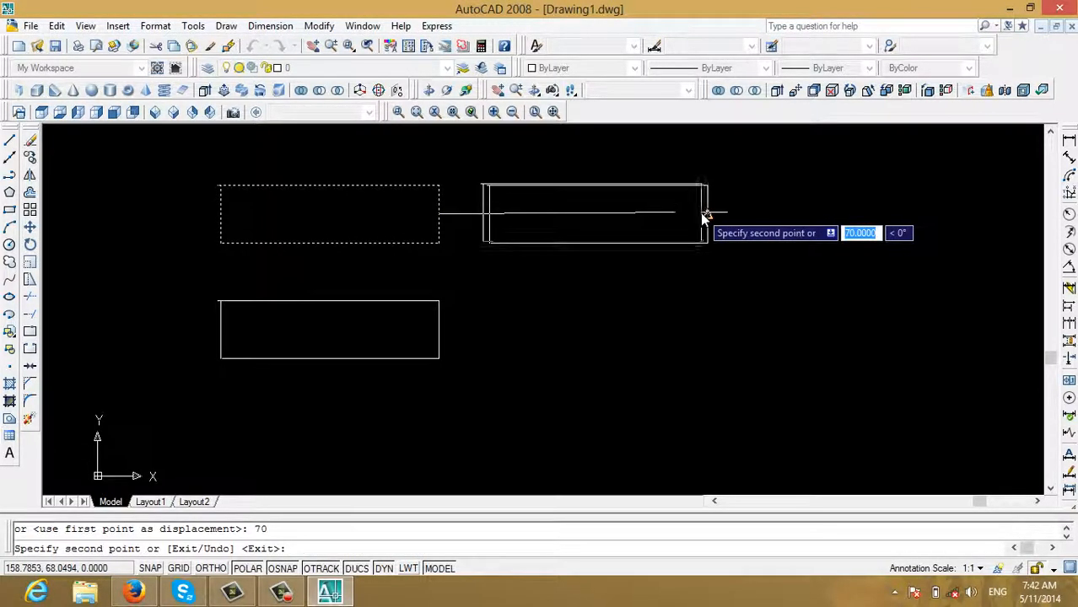
pyautogui.press('Escape')
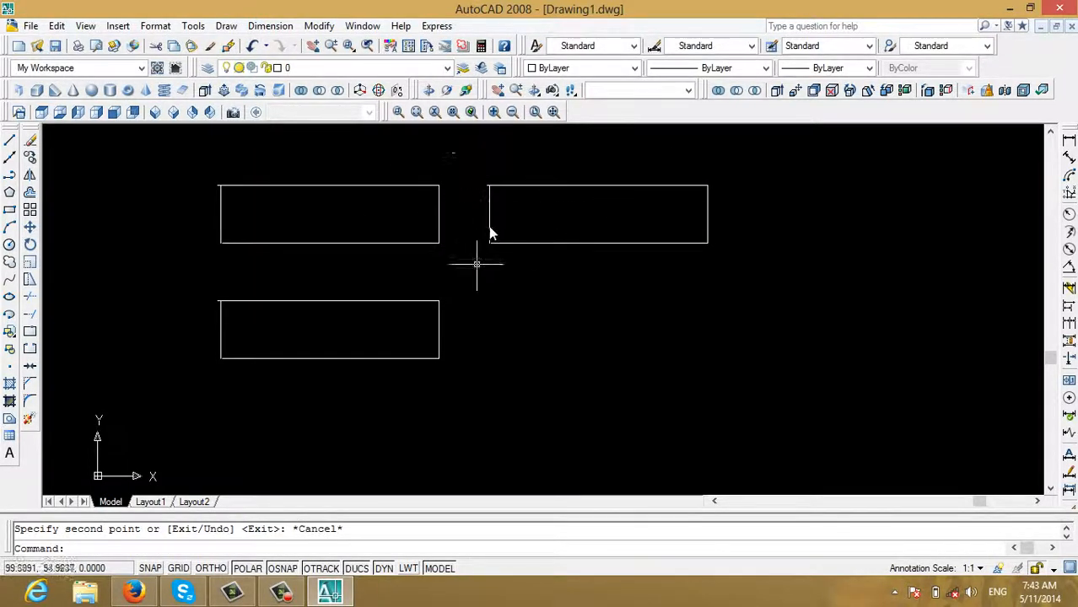
pyautogui.scroll(3, 457, 253)
pyautogui.scroll(-2, 457, 253)
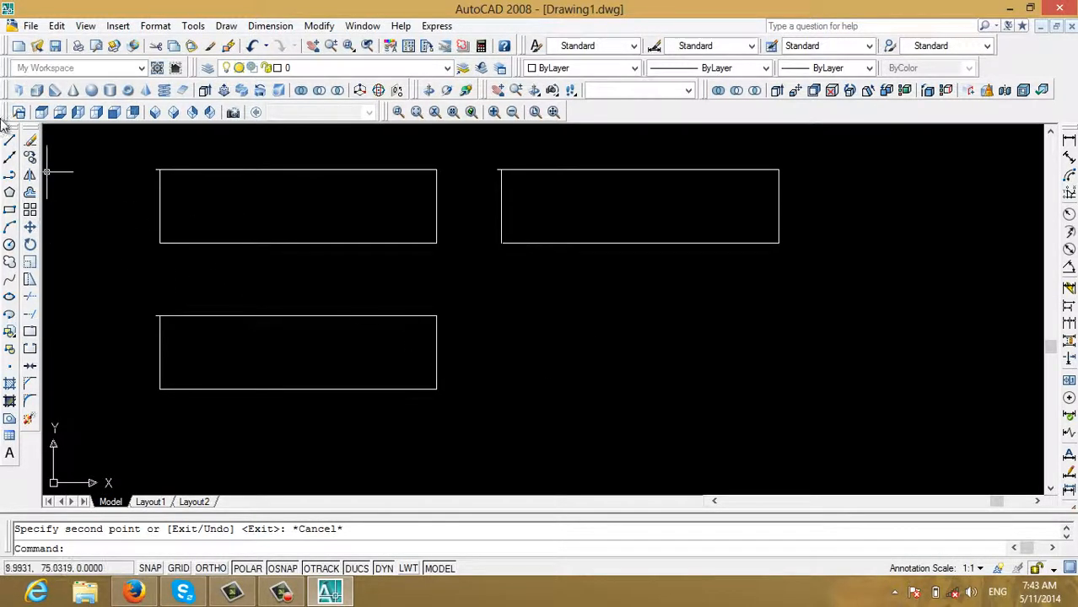
pyautogui.click(11, 143)
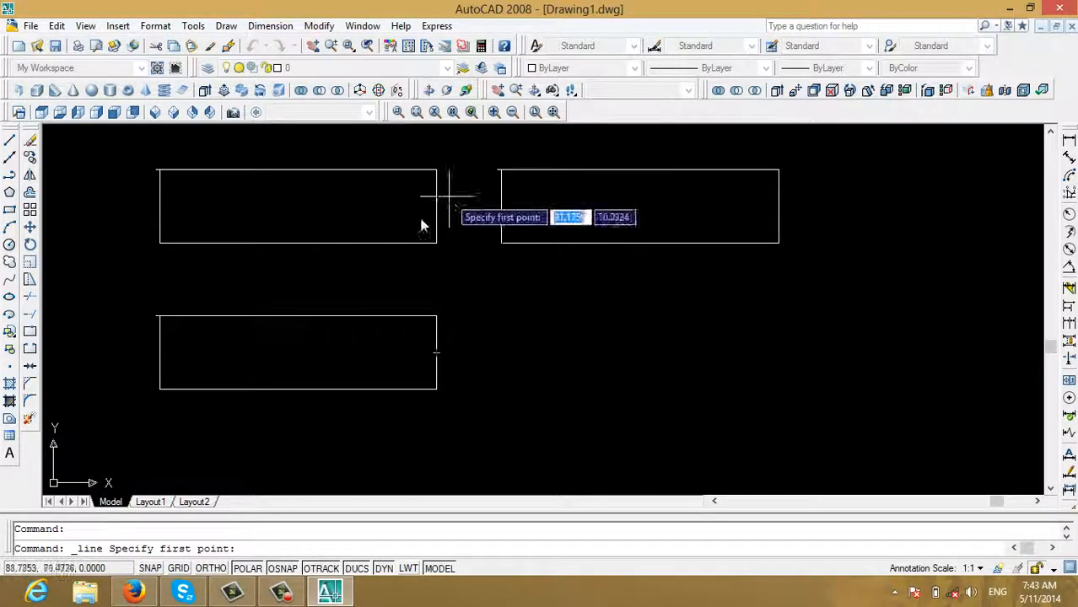
pyautogui.scroll(3, 433, 193)
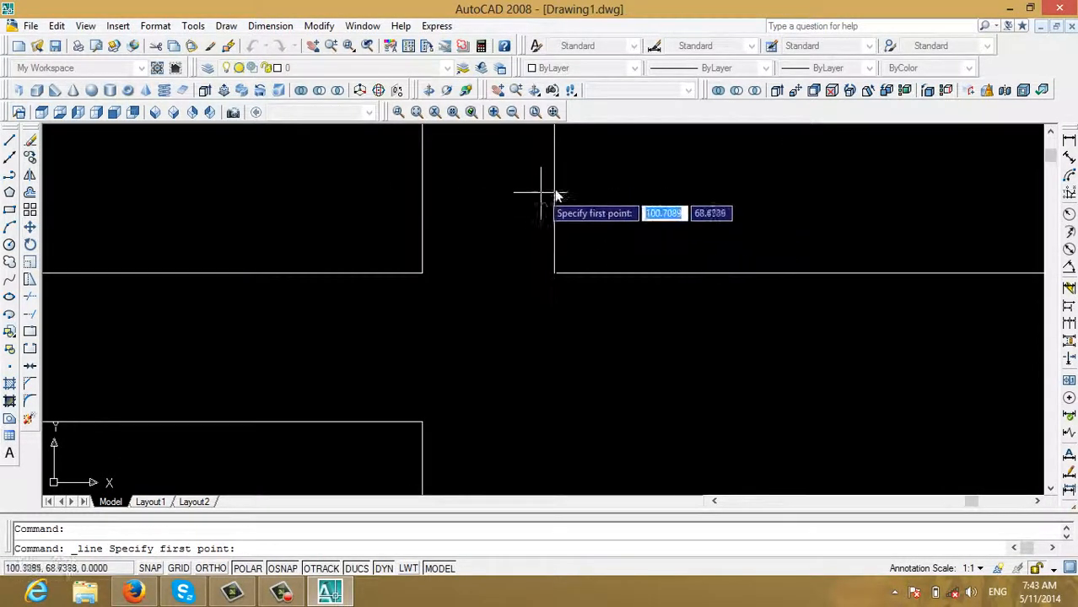
pyautogui.scroll(-4, 527, 198)
pyautogui.press('Escape')
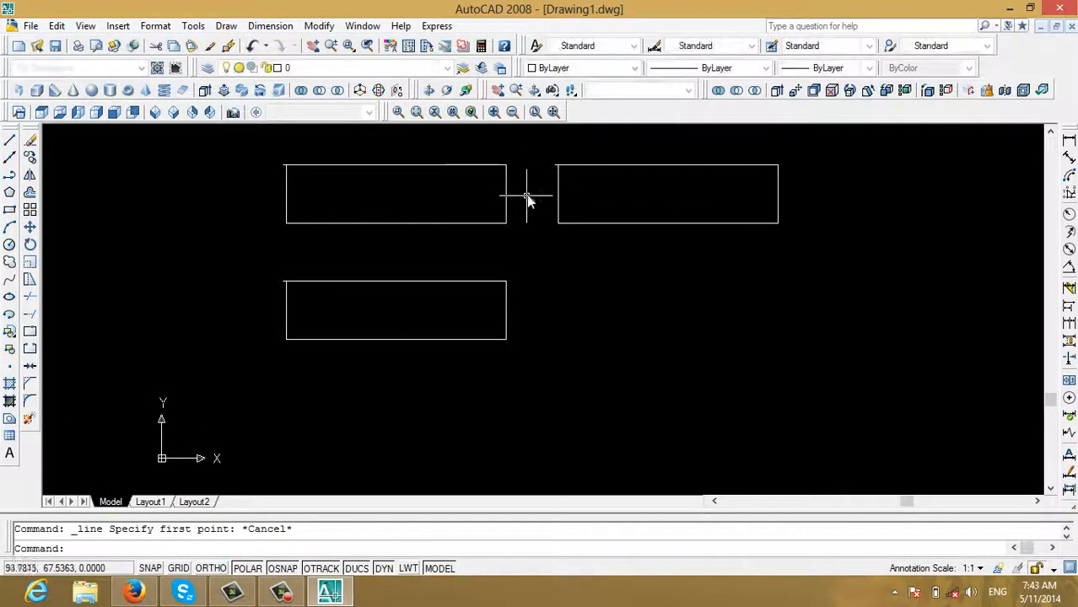
# - Add a horizontal linear dimension across the gap between the two upper rectangles, from midpoint to midpoint of their facing sides
pyautogui.scroll(2, 524, 197)
pyautogui.moveTo(543, 197); pyautogui.dragTo(521, 257, button='middle')
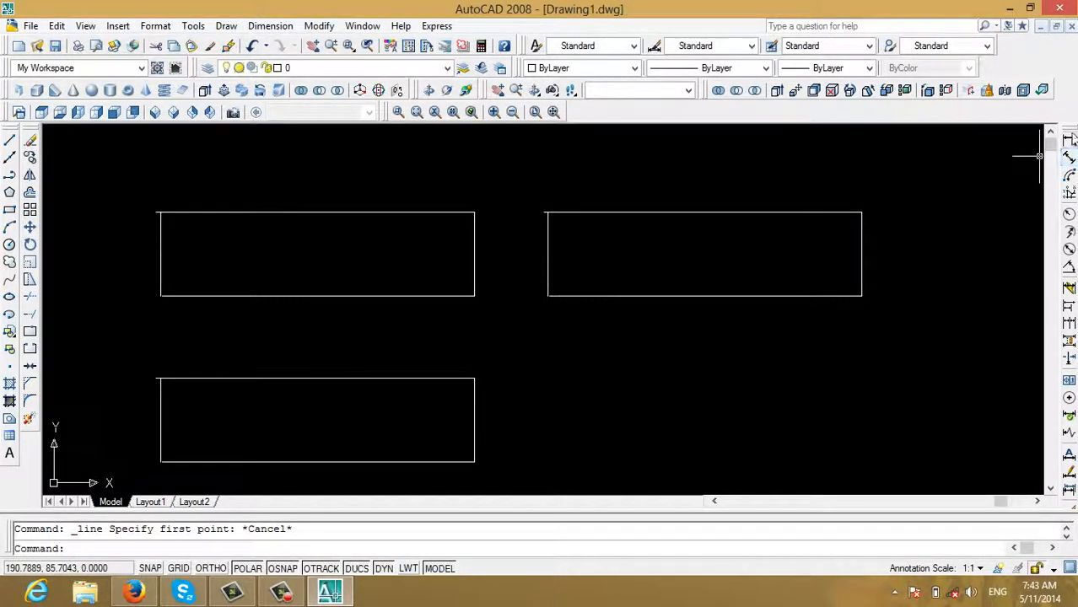
pyautogui.click(1068, 141)
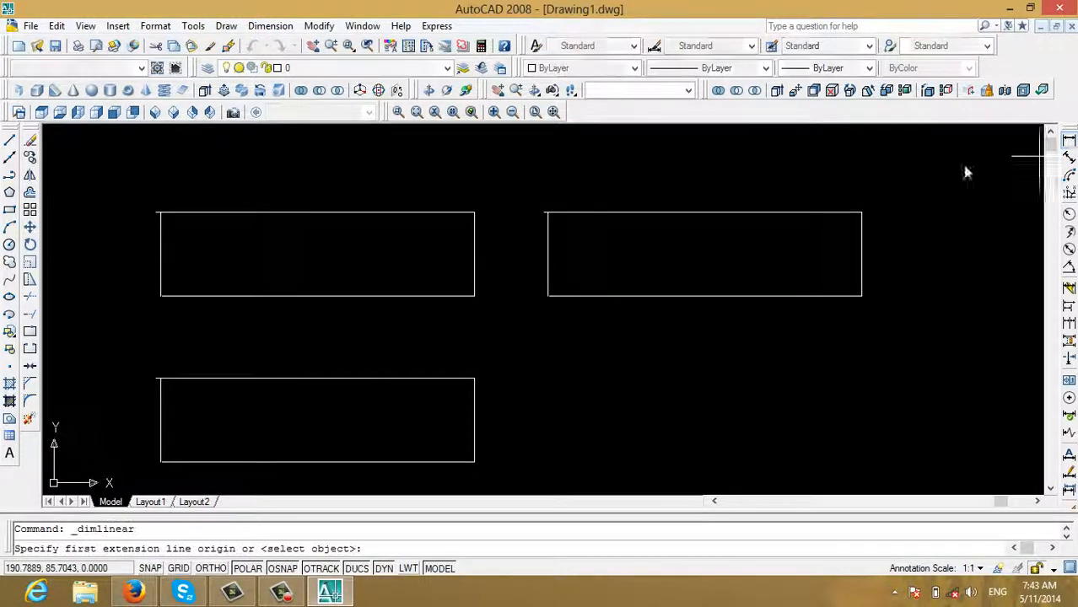
pyautogui.click(475, 254)
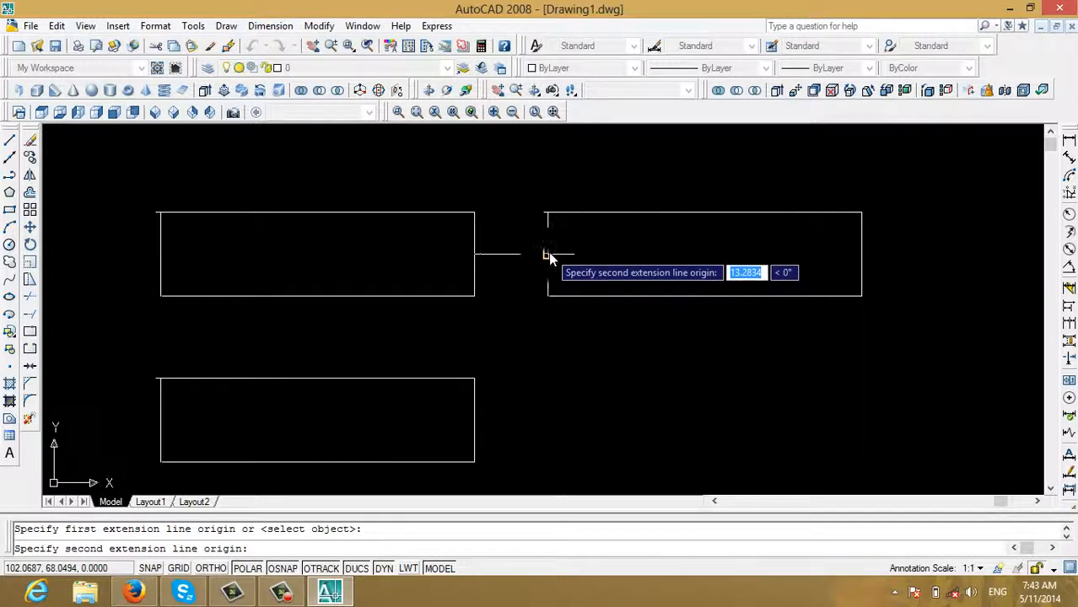
pyautogui.click(548, 254)
pyautogui.scroll(2, 524, 235)
pyautogui.click(523, 236)
pyautogui.scroll(4, 497, 238)
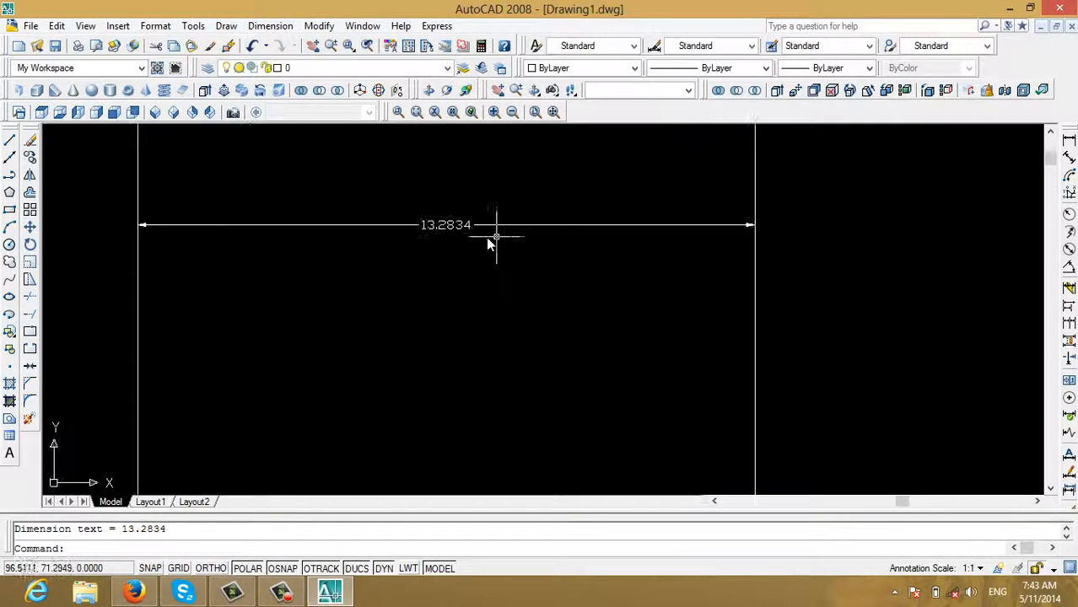
pyautogui.scroll(-7, 485, 243)
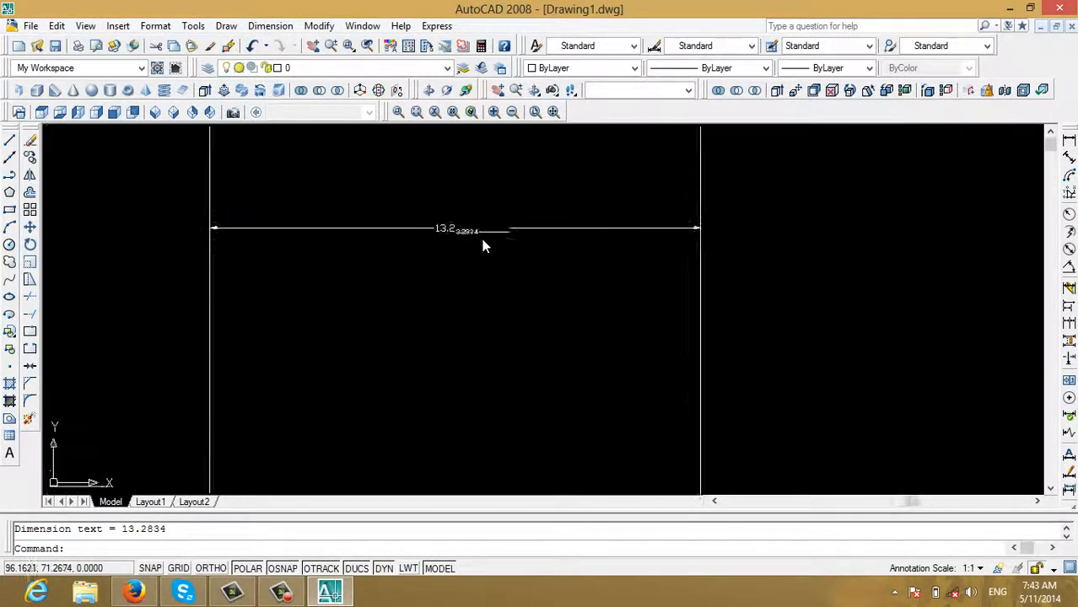
pyautogui.moveTo(494, 258); pyautogui.dragTo(497, 265, button='middle')
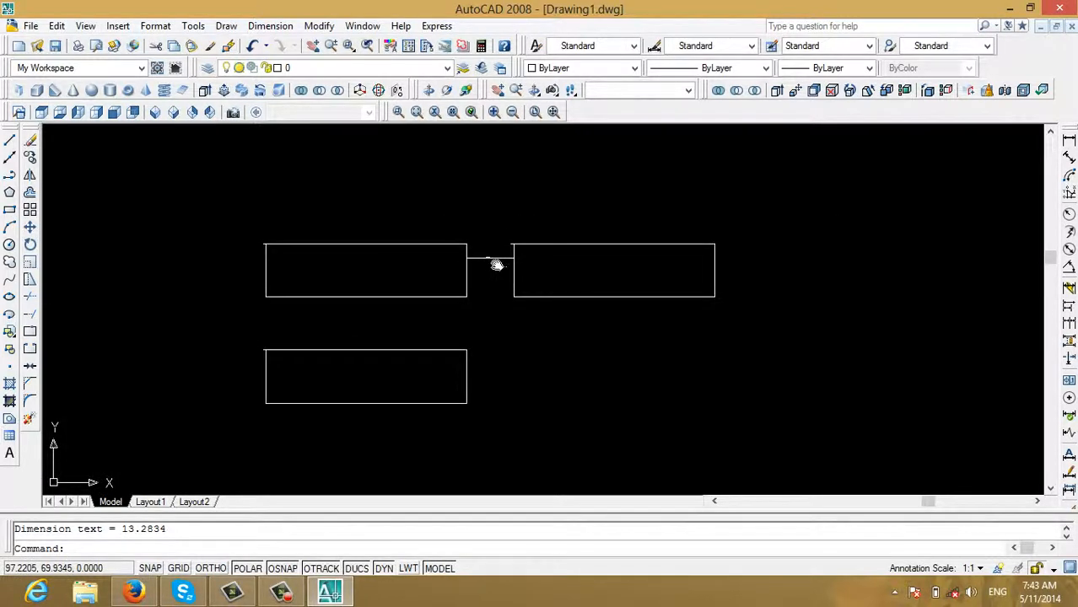
pyautogui.scroll(10, 496, 271)
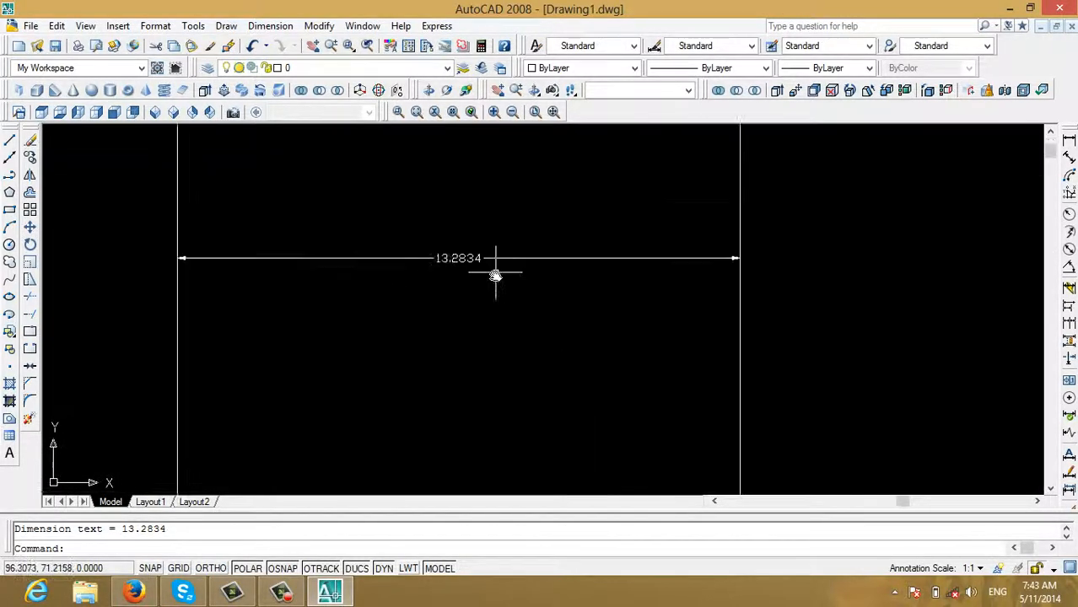
# - Delete the linear dimension between the two upper rectangles
pyautogui.click(493, 281)
pyautogui.click(426, 238)
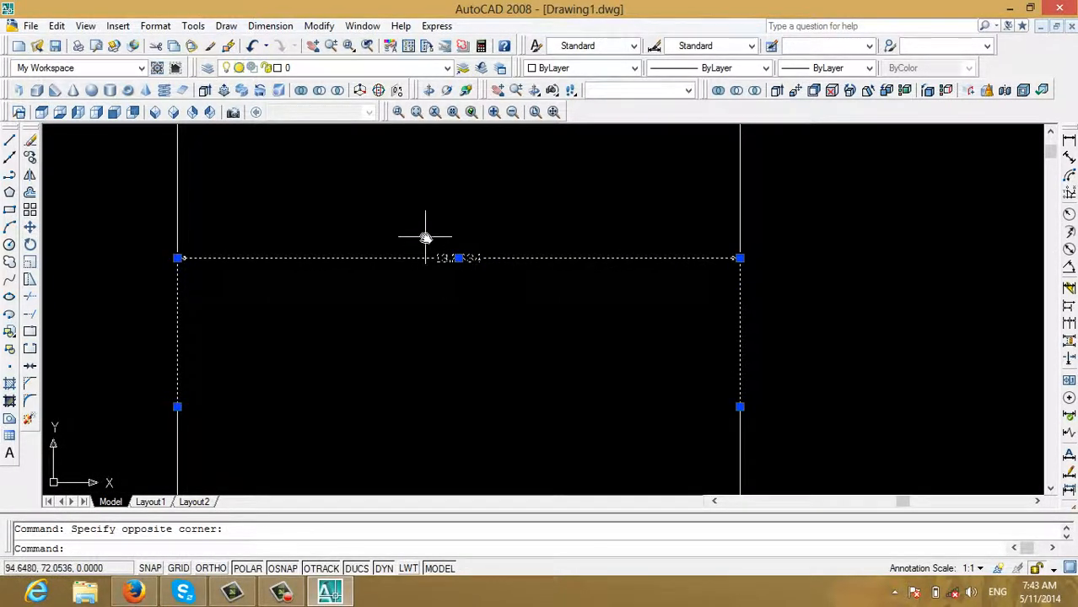
pyautogui.press('Delete')
pyautogui.scroll(-8, 572, 332)
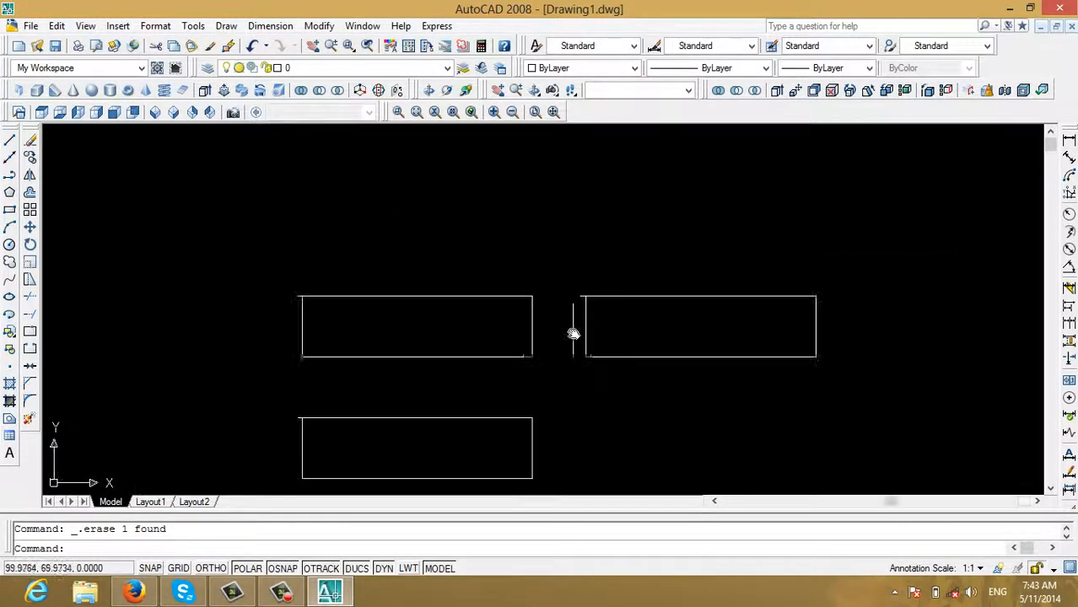
pyautogui.moveTo(566, 321); pyautogui.dragTo(517, 272, button='middle')
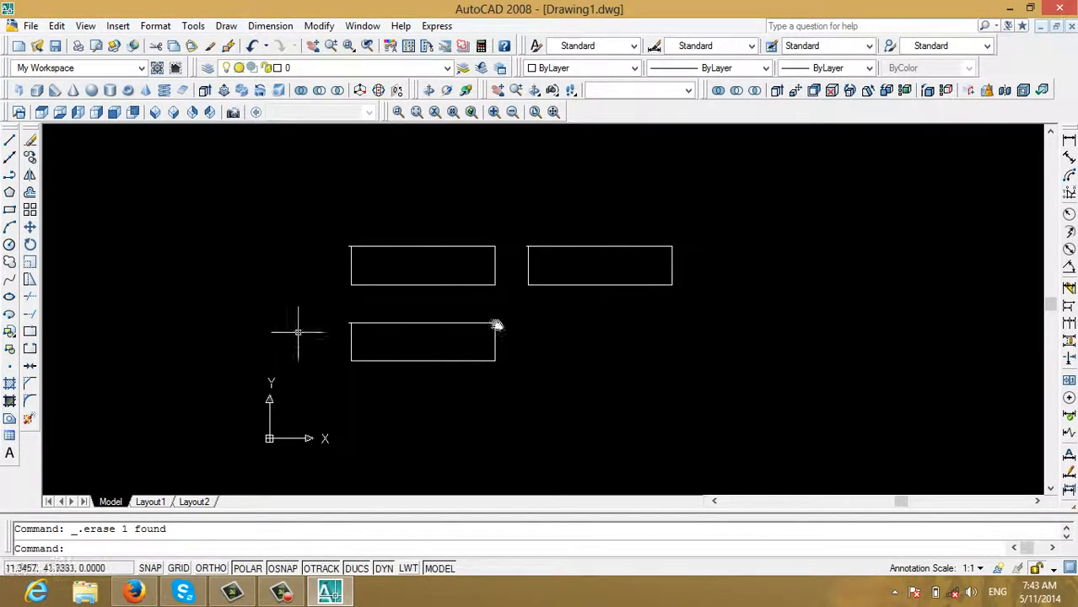
pyautogui.scroll(3, 506, 372)
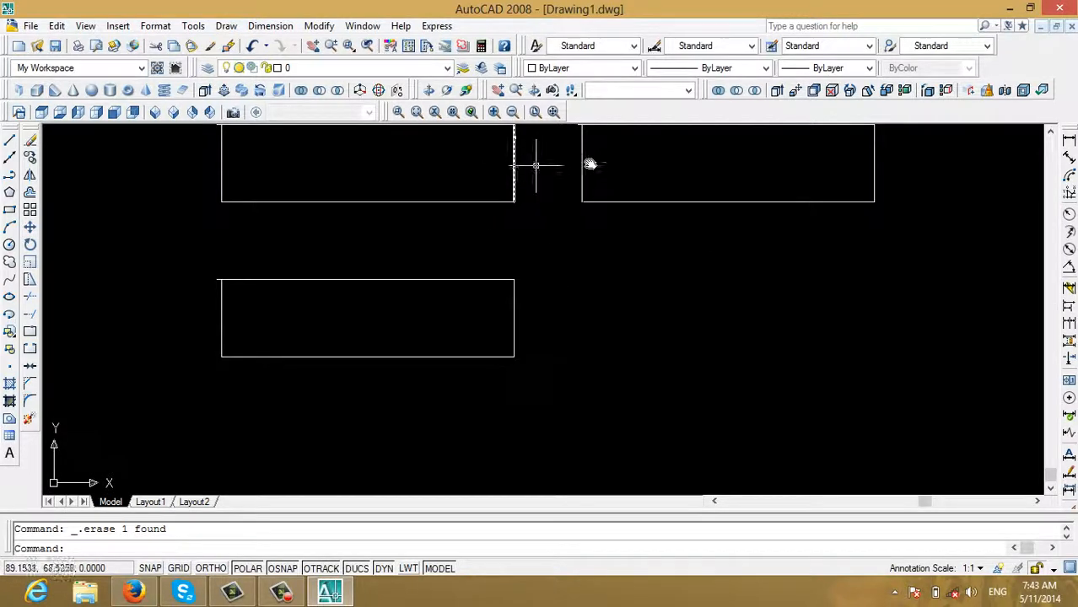
pyautogui.moveTo(536, 224)
pyautogui.mouseDown(button='middle')
pyautogui.moveTo(482, 297)
pyautogui.moveTo(449, 307)
pyautogui.mouseUp(button='middle')
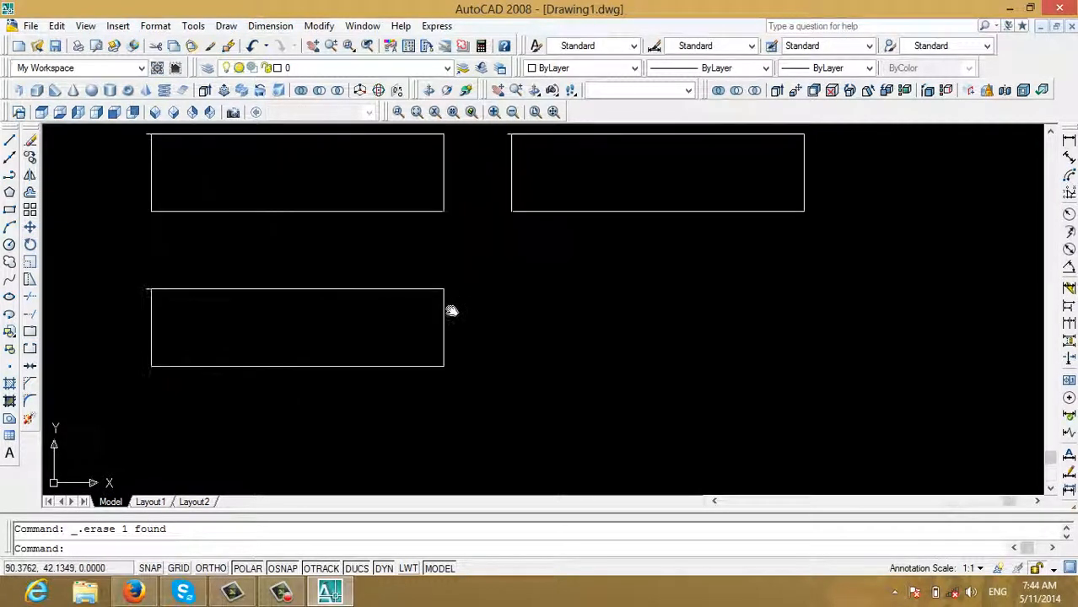
# - Draw a 7-unit horizontal line to the right from the midpoint of the lower rectangle's right side
pyautogui.click(10, 142)
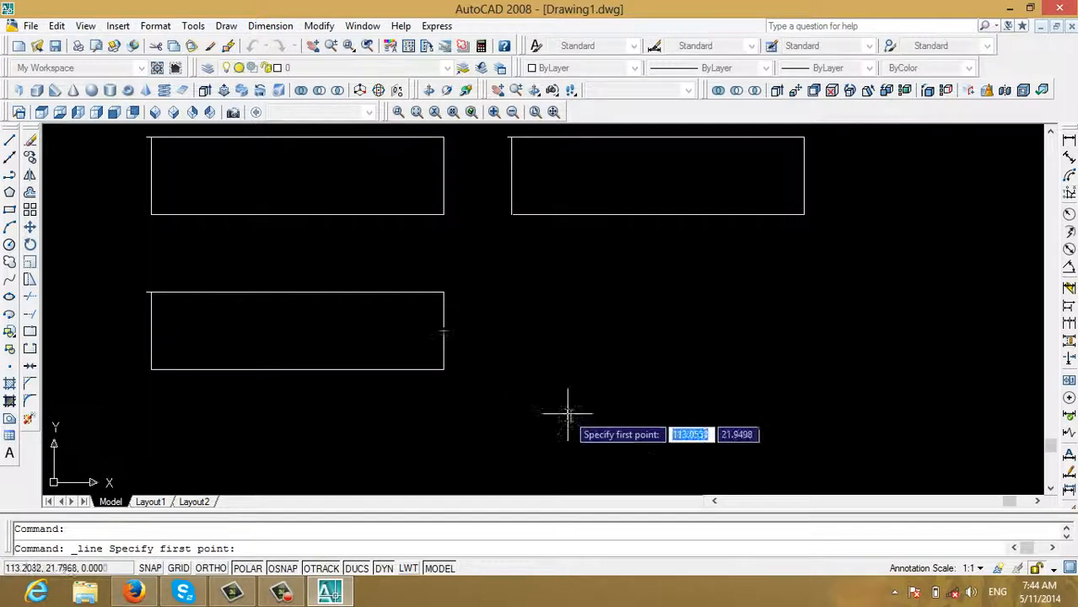
pyautogui.scroll(-2, 481, 389)
pyautogui.moveTo(479, 390)
pyautogui.mouseDown(button='middle')
pyautogui.moveTo(482, 446)
pyautogui.moveTo(396, 300)
pyautogui.moveTo(401, 320)
pyautogui.mouseUp(button='middle')
pyautogui.scroll(2, 396, 300)
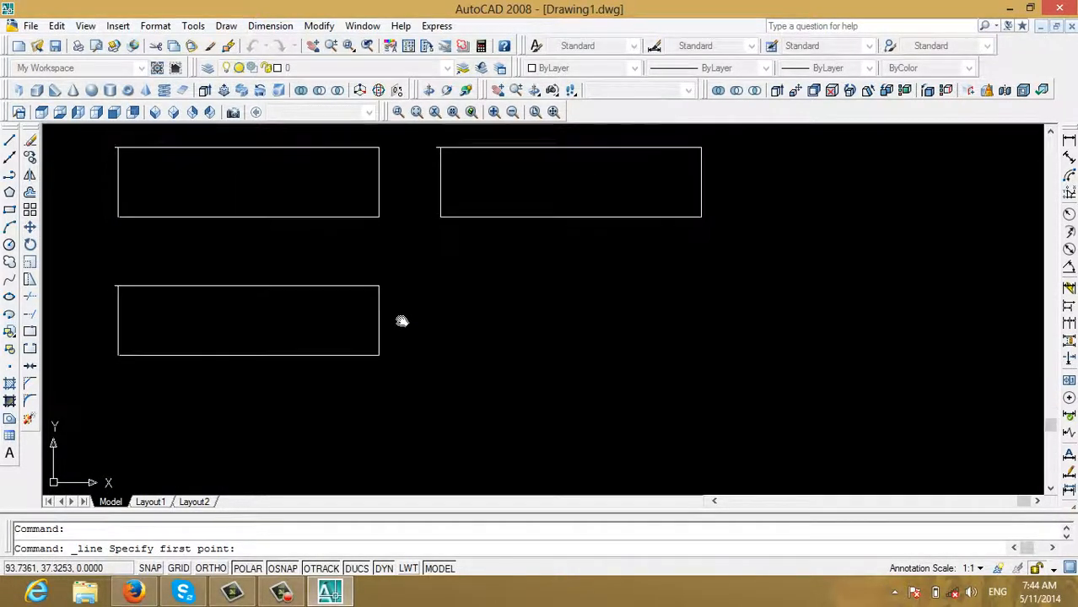
pyautogui.scroll(3, 377, 317)
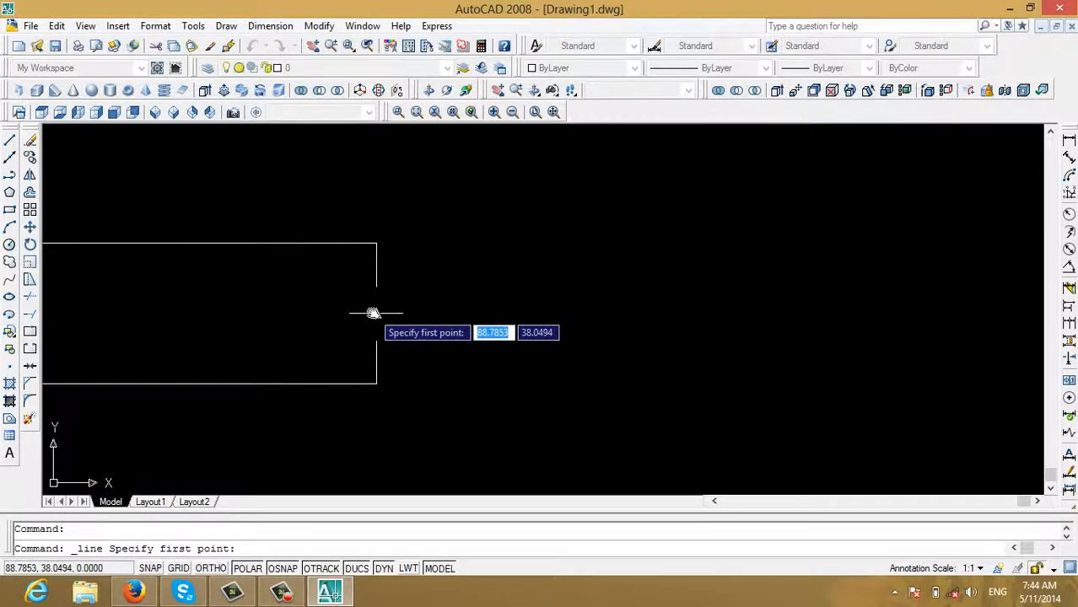
pyautogui.click(377, 314)
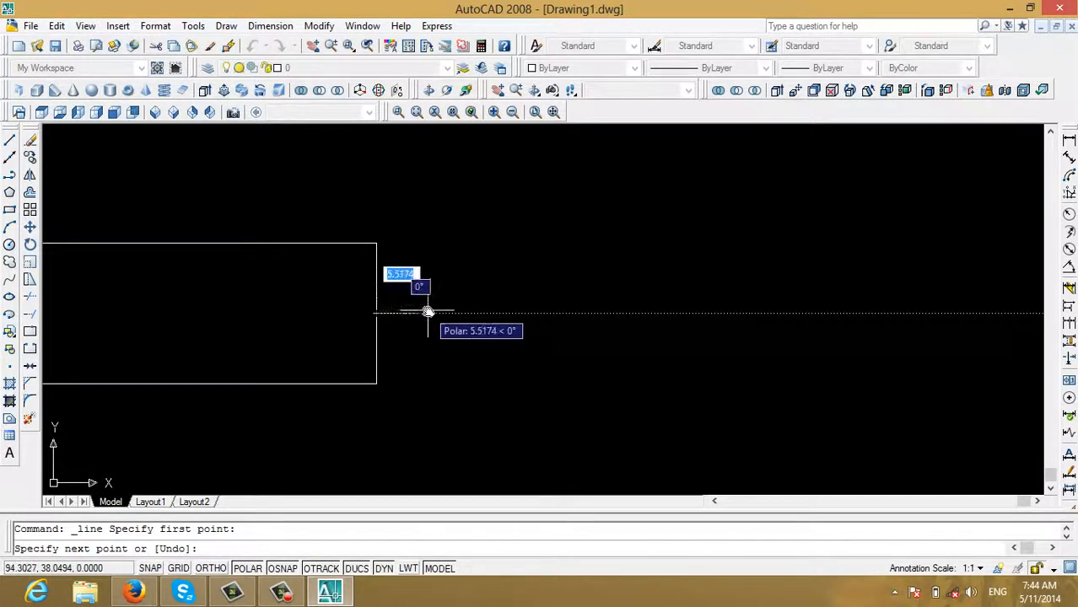
pyautogui.write('7')
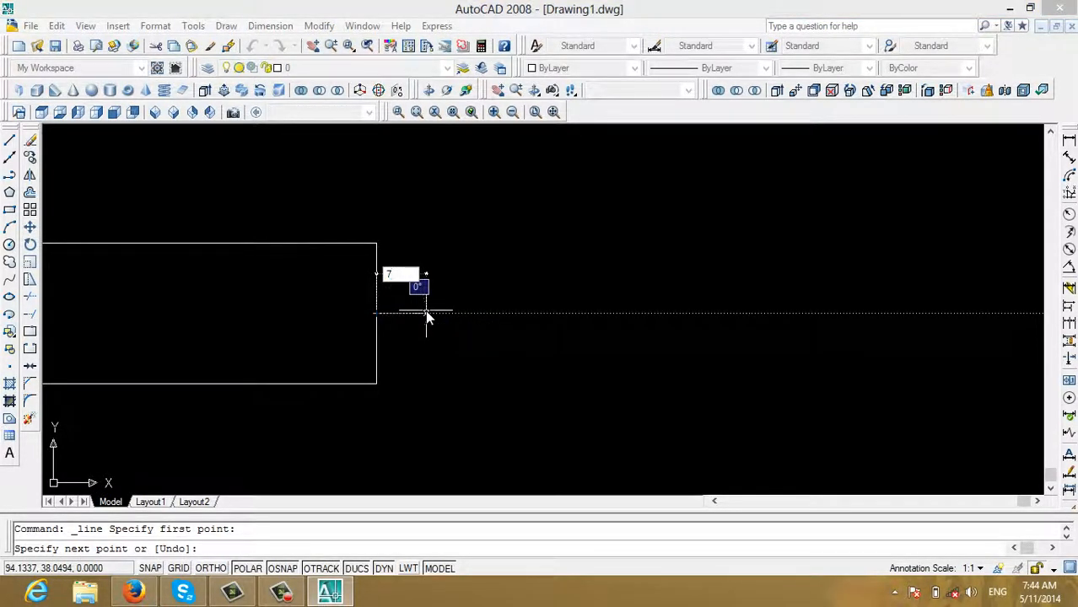
pyautogui.press('Return')
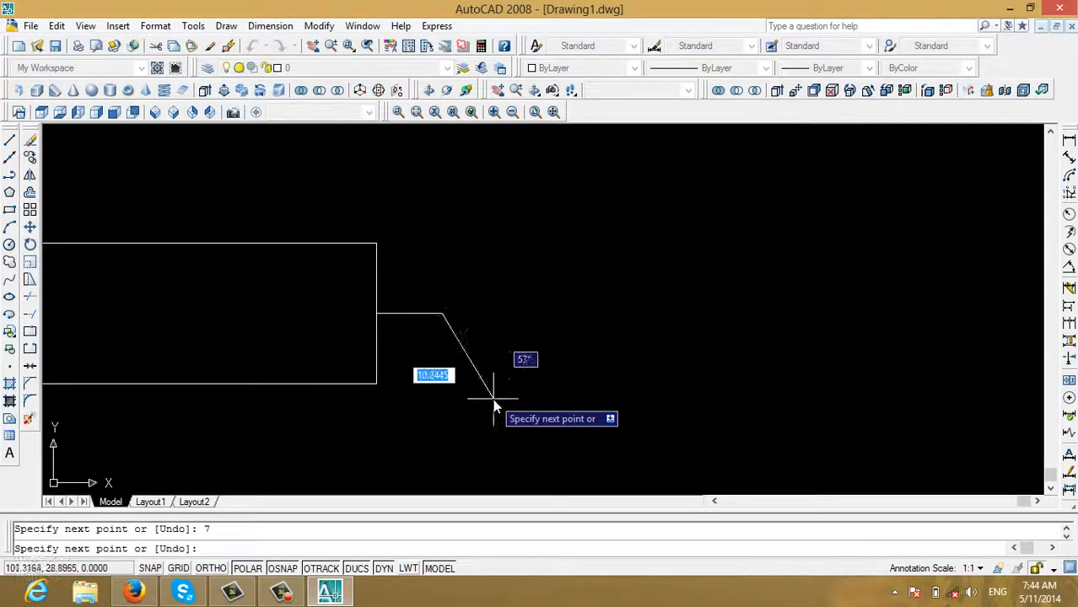
# - Continue with a vertical line about 22 units straight down from the end of the short horizontal line
pyautogui.scroll(-2, 494, 406)
pyautogui.moveTo(474, 384); pyautogui.dragTo(452, 177, button='middle')
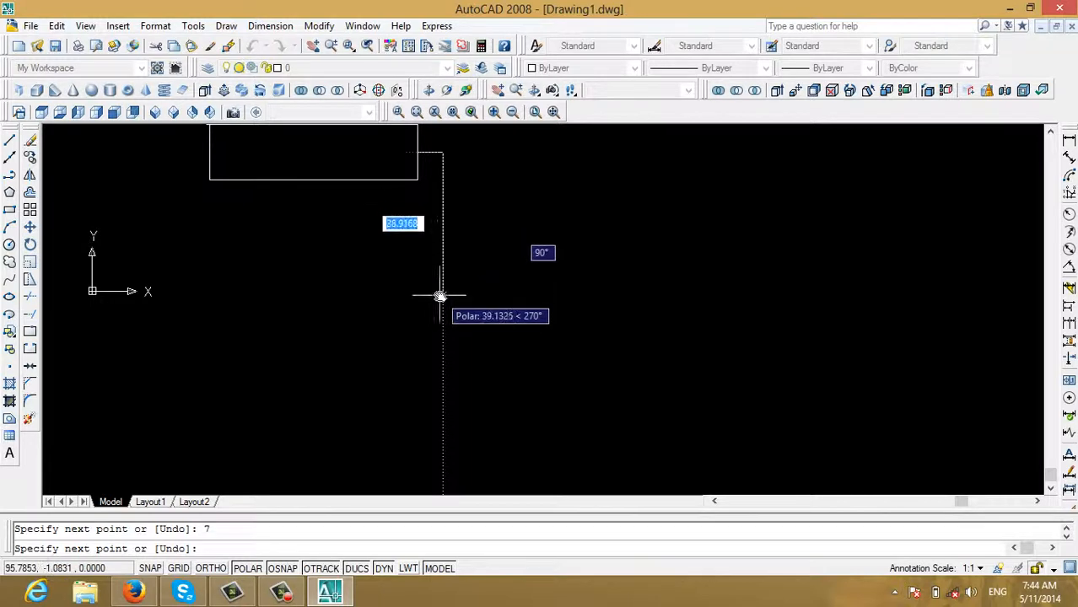
pyautogui.moveTo(438, 240); pyautogui.dragTo(419, 377, button='middle')
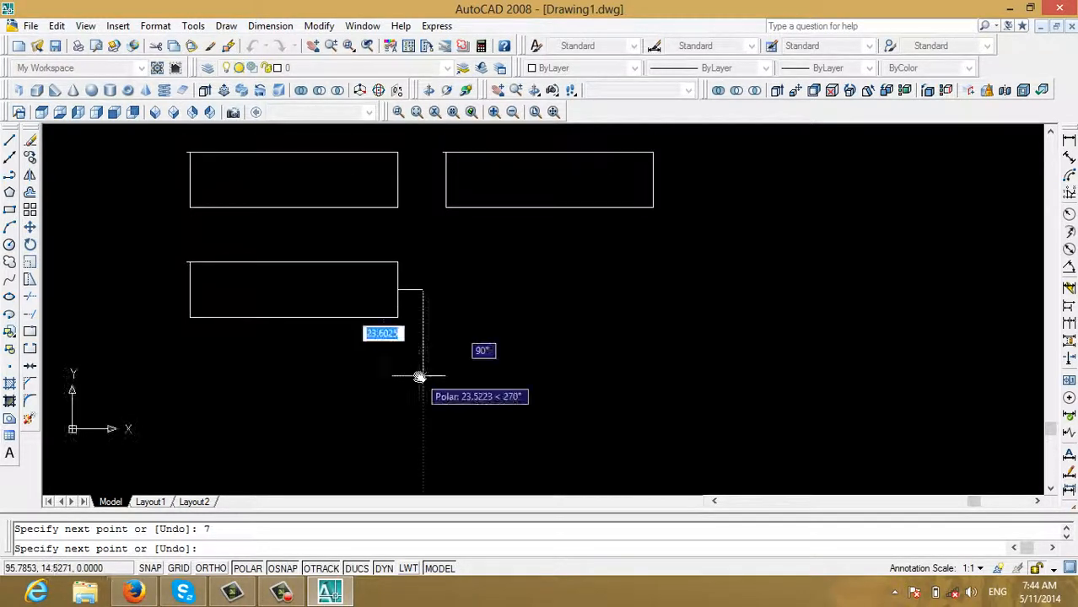
pyautogui.click(420, 373)
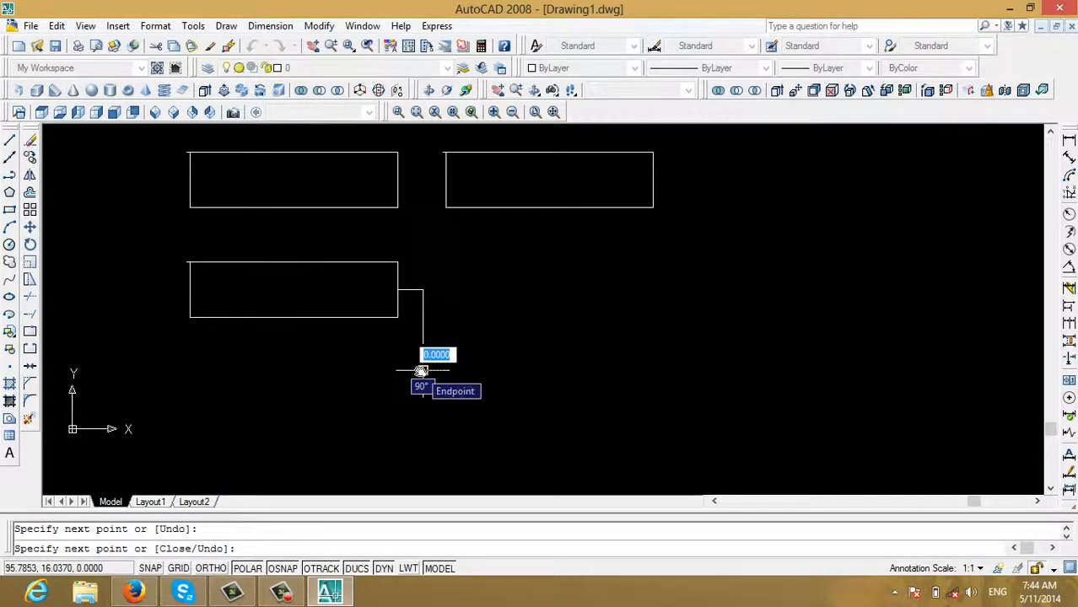
pyautogui.press('Escape')
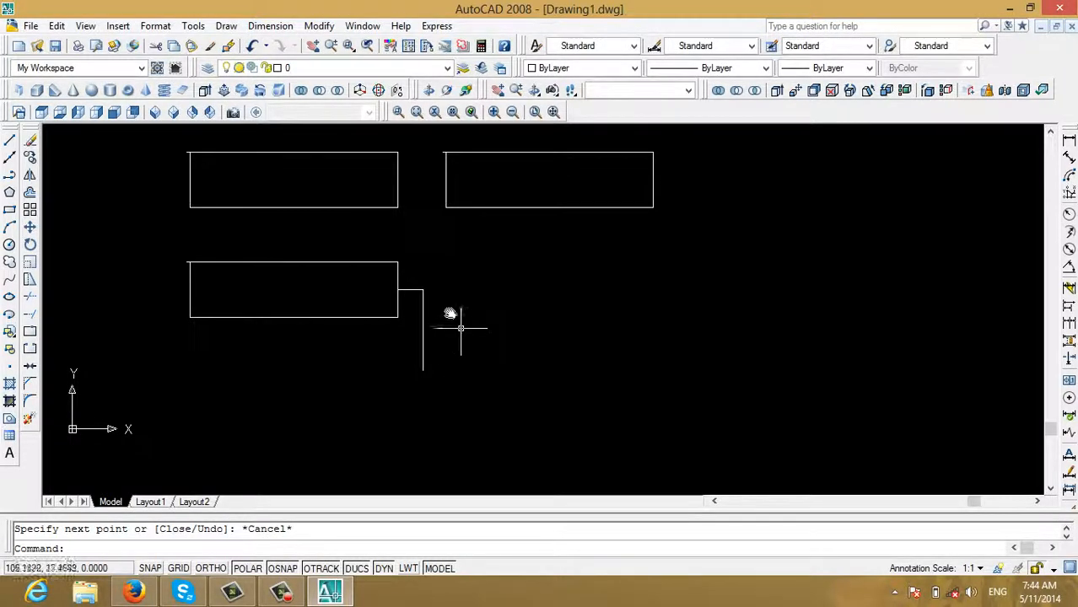
# - Erase the short horizontal line joining the lower rectangle to the vertical line
pyautogui.scroll(2, 376, 287)
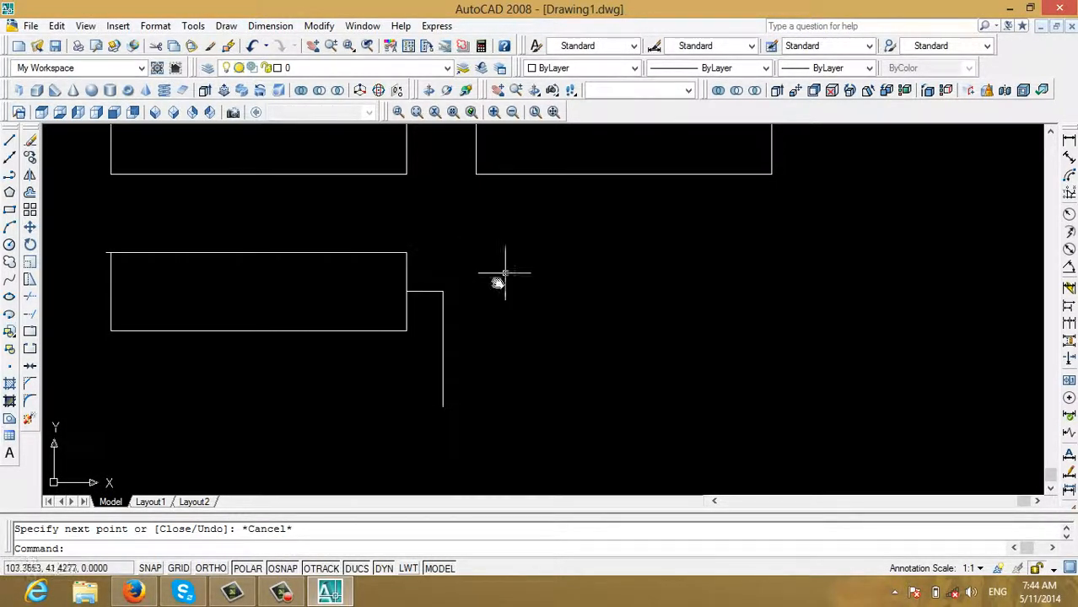
pyautogui.click(427, 296)
pyautogui.click(427, 298)
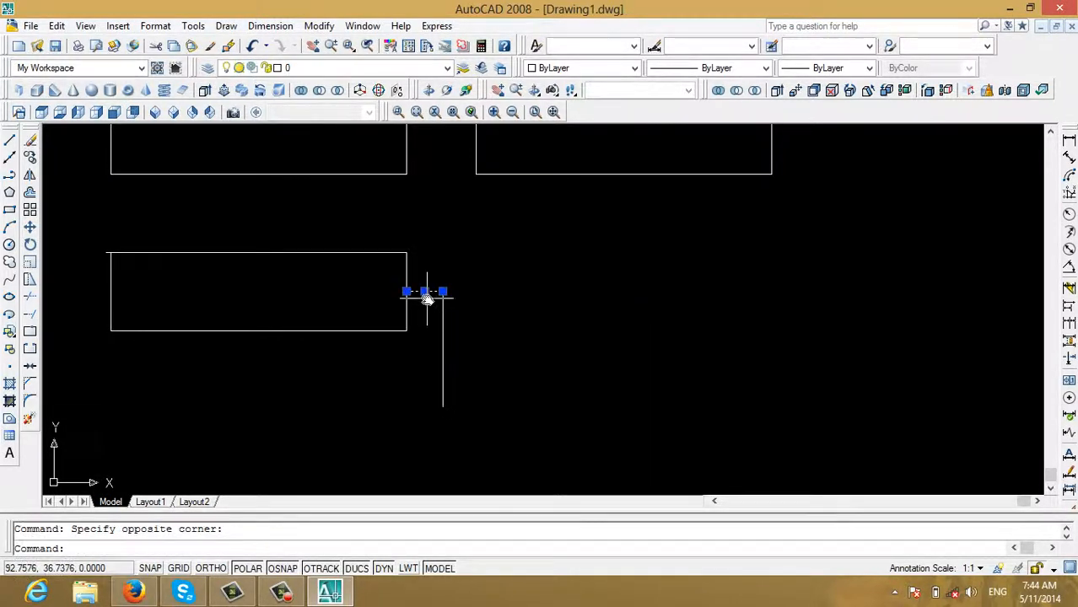
pyautogui.click(30, 140)
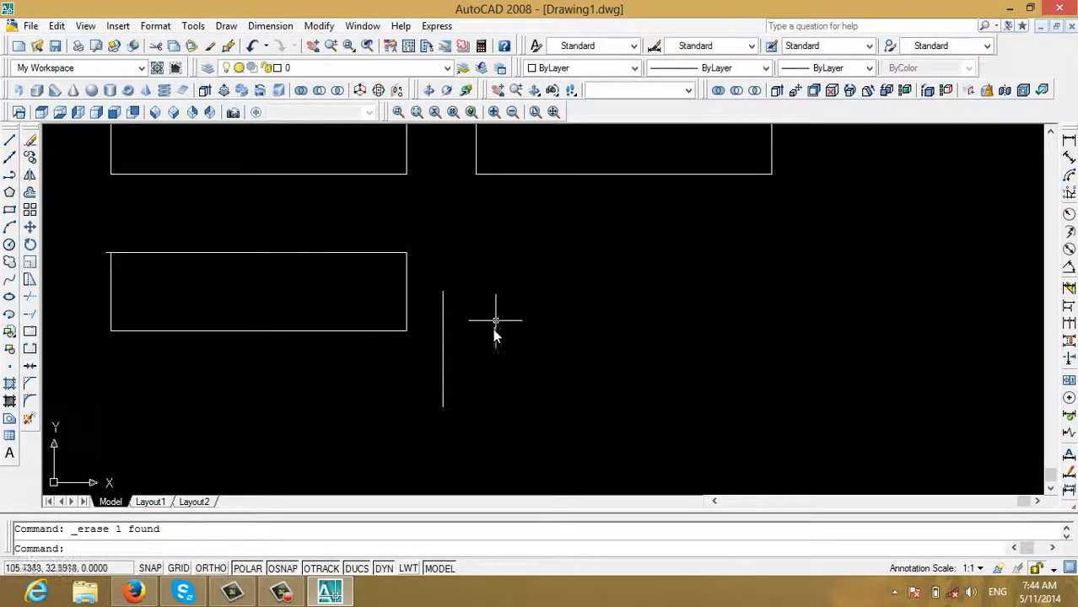
# - Mirror the lower rectangle about the vertical line, using its two endpoints as the mirror axis and keeping the source objects
pyautogui.click(29, 175)
pyautogui.click(85, 224)
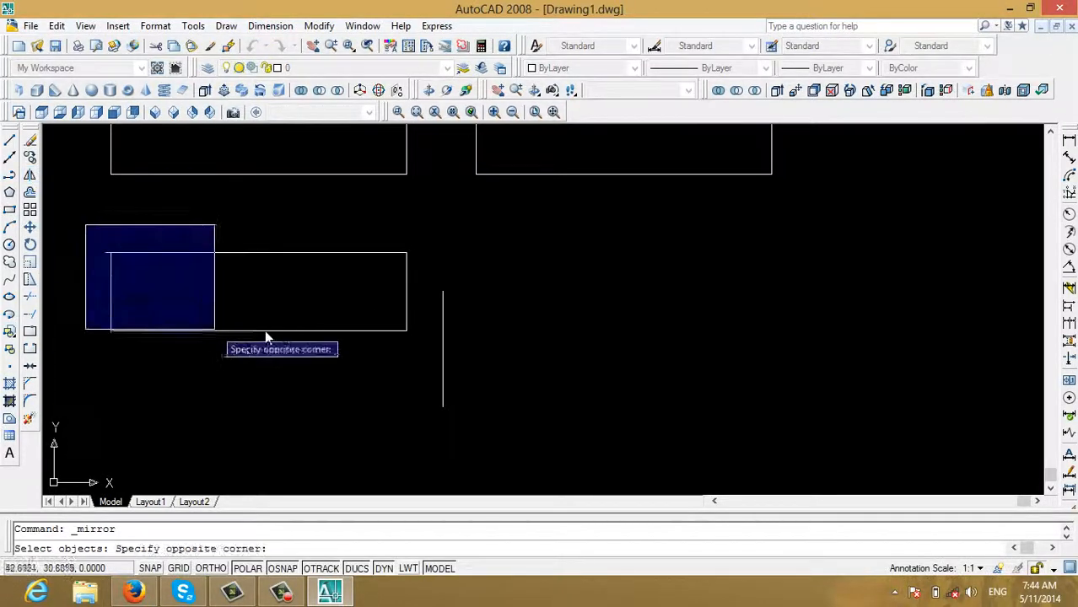
pyautogui.click(409, 357)
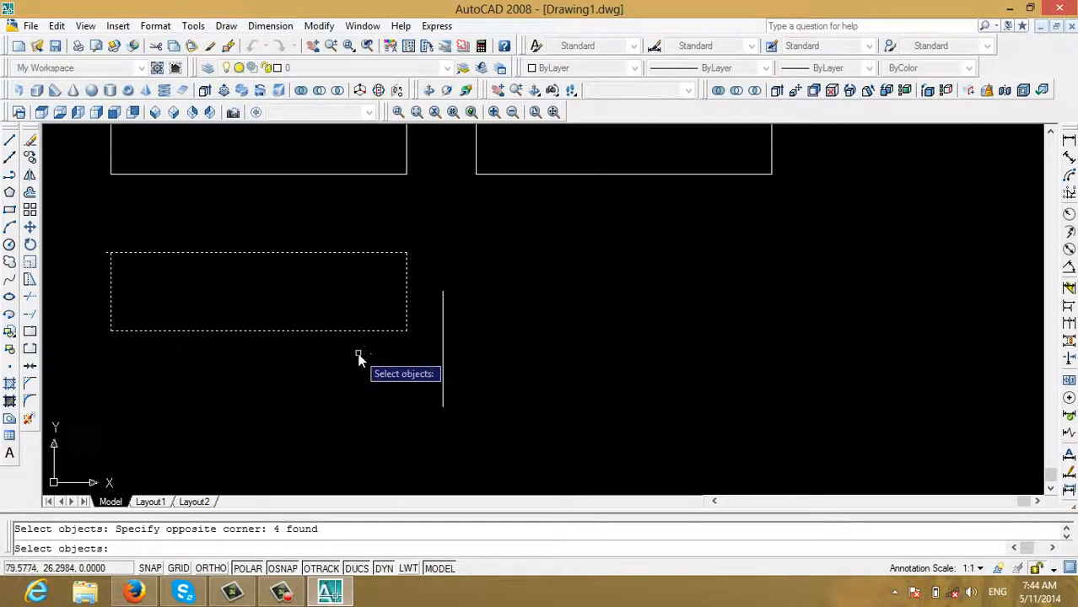
pyautogui.press('Return')
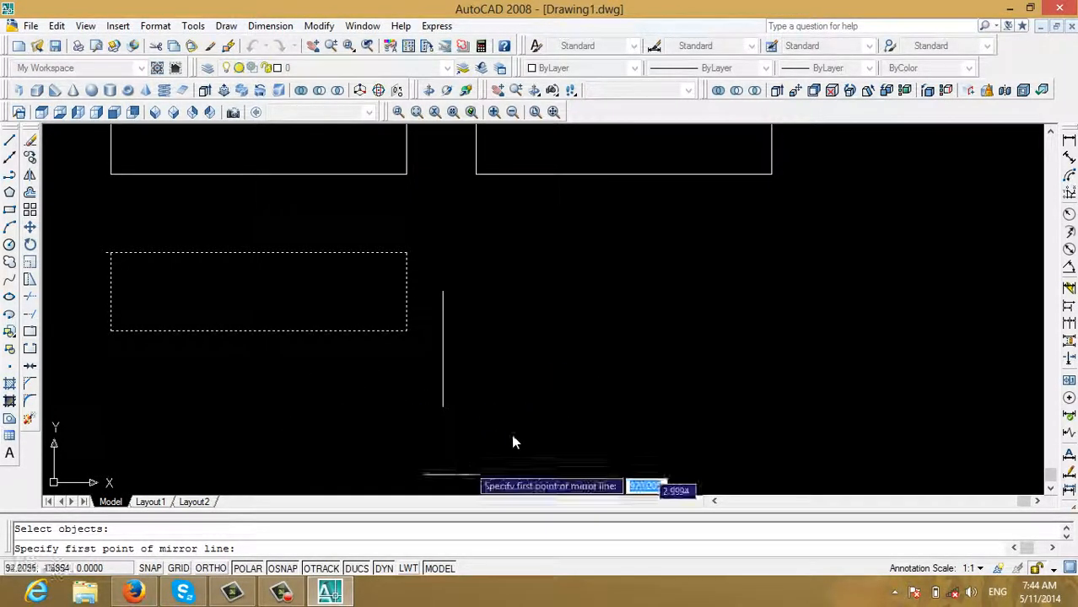
pyautogui.click(443, 408)
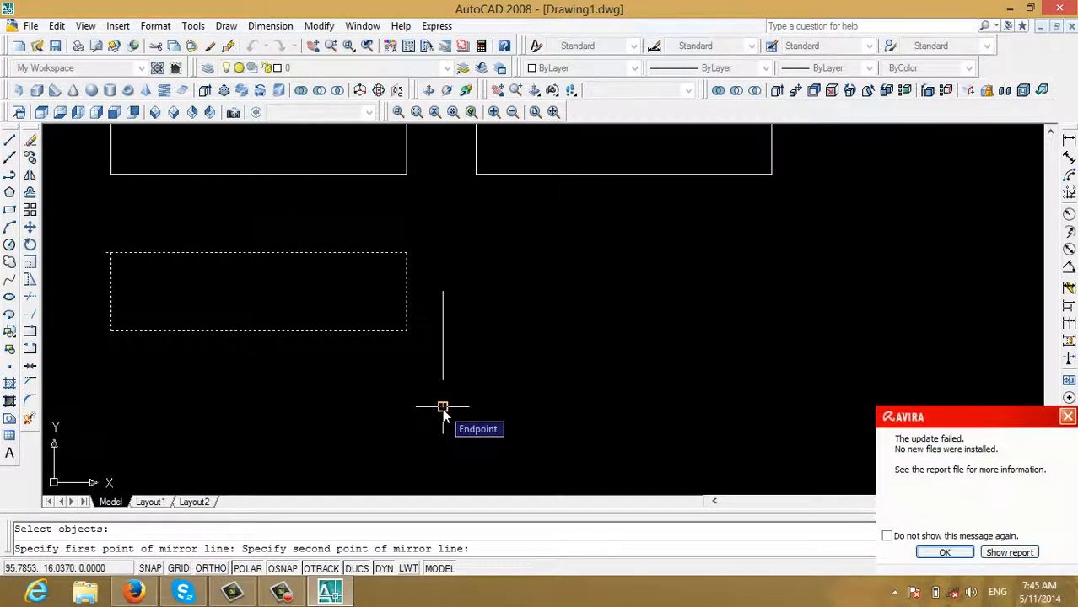
pyautogui.click(440, 290)
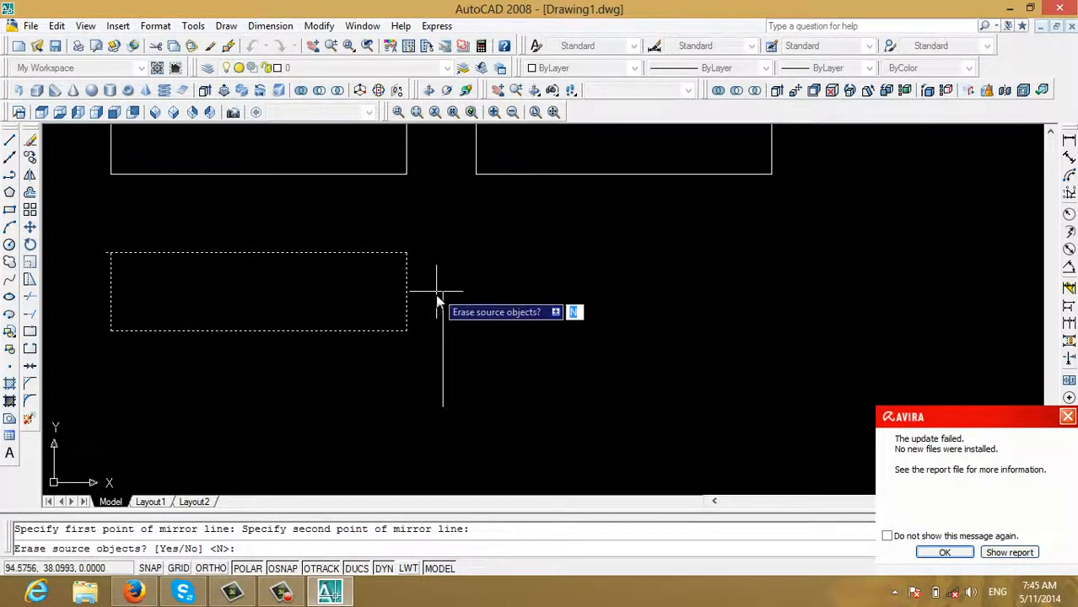
pyautogui.rightClick(447, 271)
pyautogui.click(461, 276)
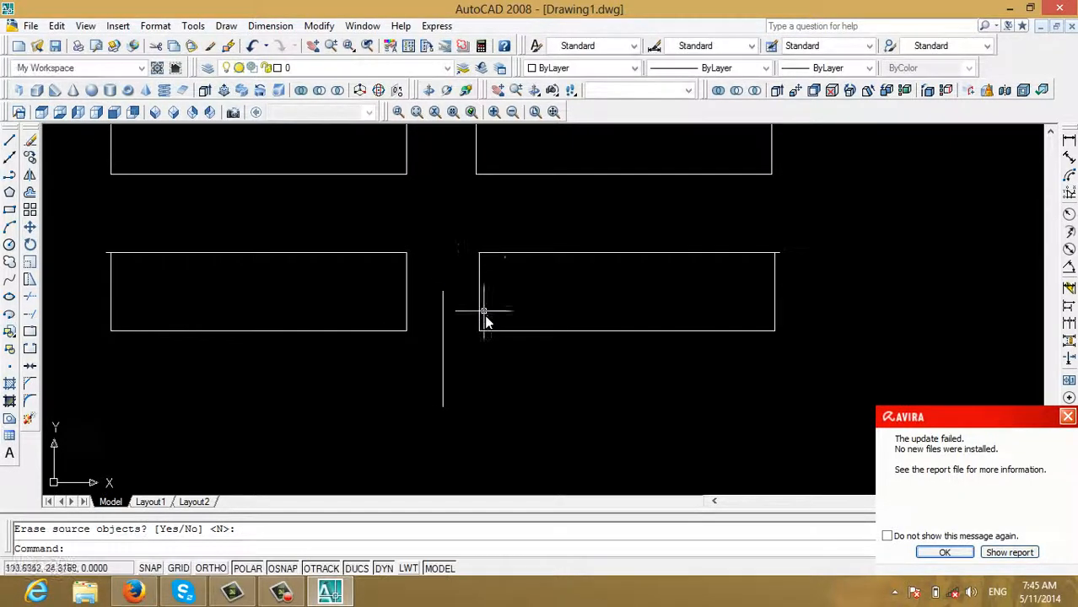
# - Dismiss the antivirus notification and compare the copied upper pair of rectangles with the mirrored lower pair
pyautogui.scroll(-4, 518, 367)
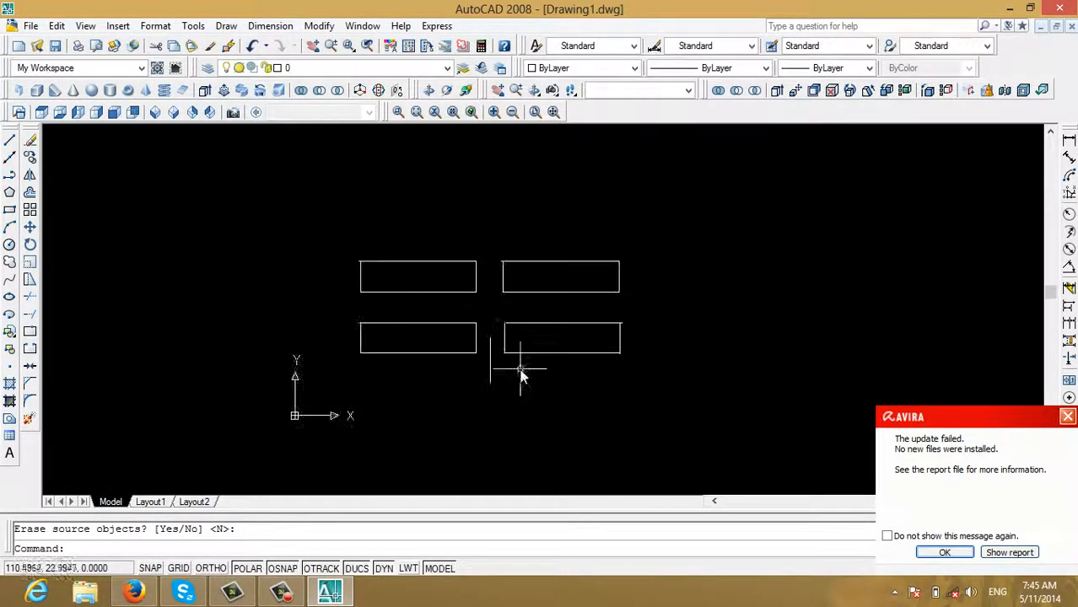
pyautogui.click(1068, 419)
pyautogui.scroll(2, 411, 334)
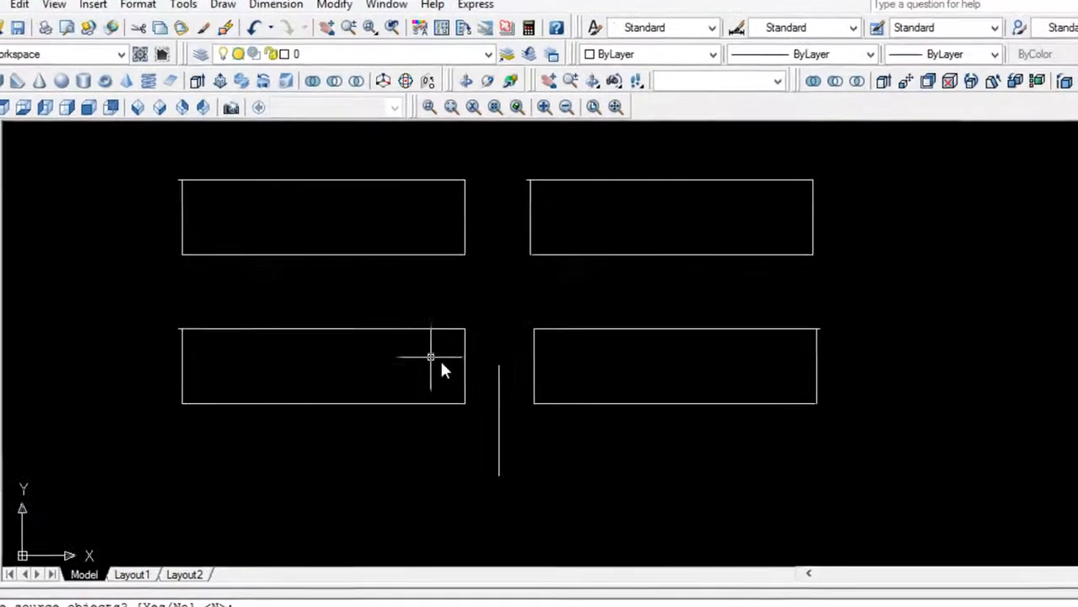
pyautogui.moveTo(507, 369); pyautogui.dragTo(505, 378, button='middle')
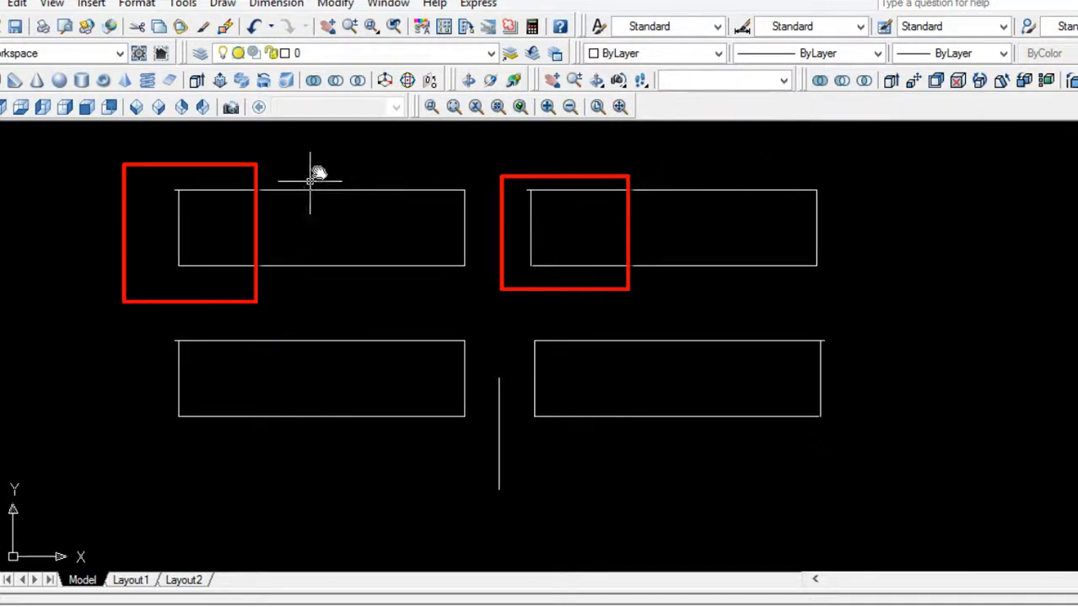
pyautogui.click(563, 283)
pyautogui.click(353, 190)
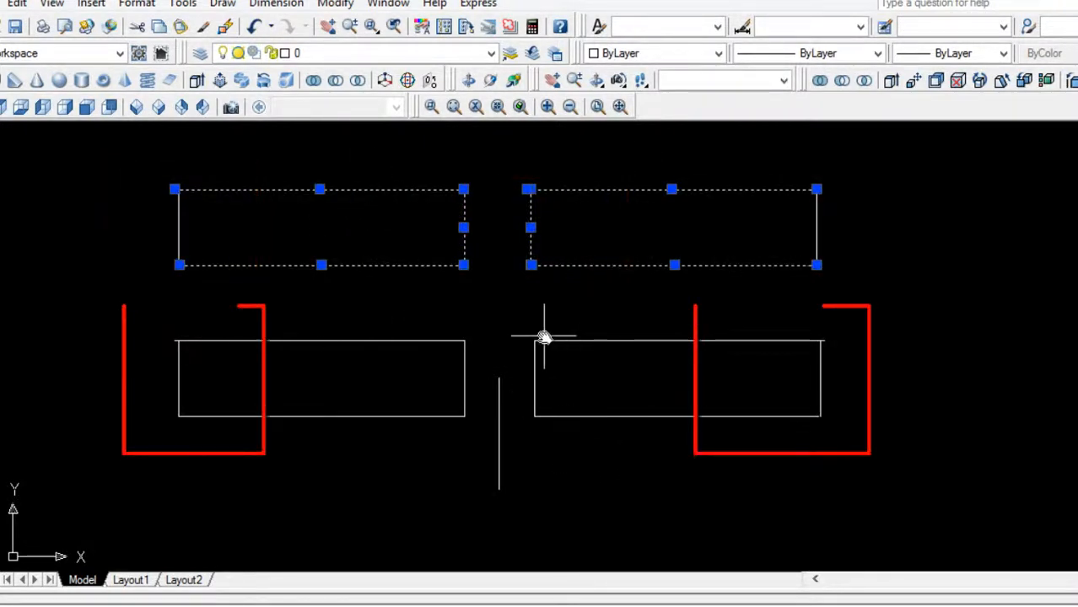
pyautogui.press('Escape')
pyautogui.scroll(2, 184, 190)
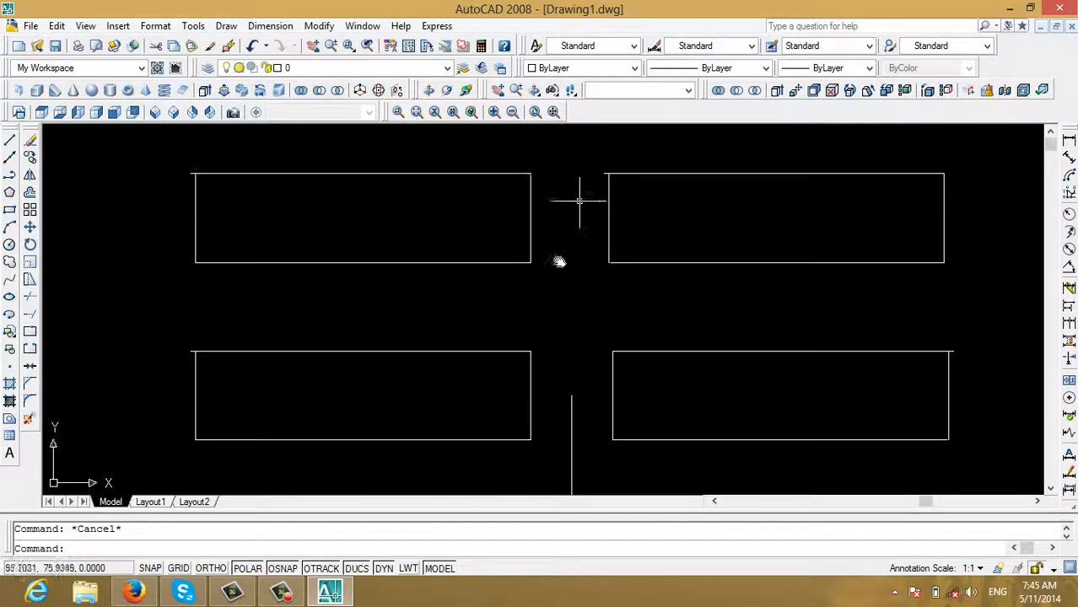
# - Delete all four rectangles and the vertical mirror line
pyautogui.scroll(-2, 551, 390)
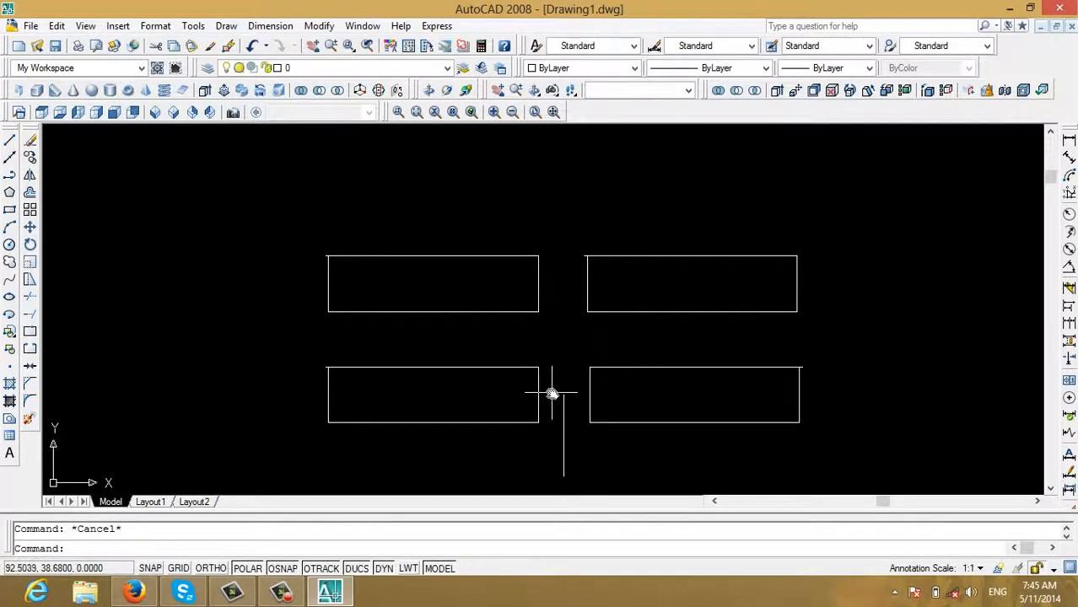
pyautogui.moveTo(551, 389); pyautogui.dragTo(532, 364, button='middle')
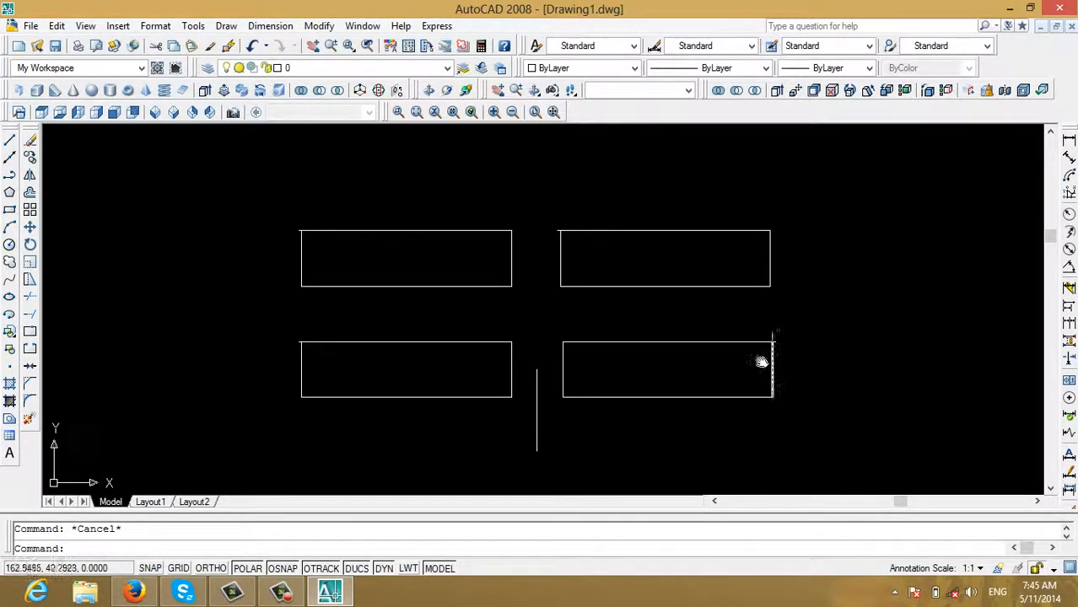
pyautogui.click(816, 441)
pyautogui.click(190, 181)
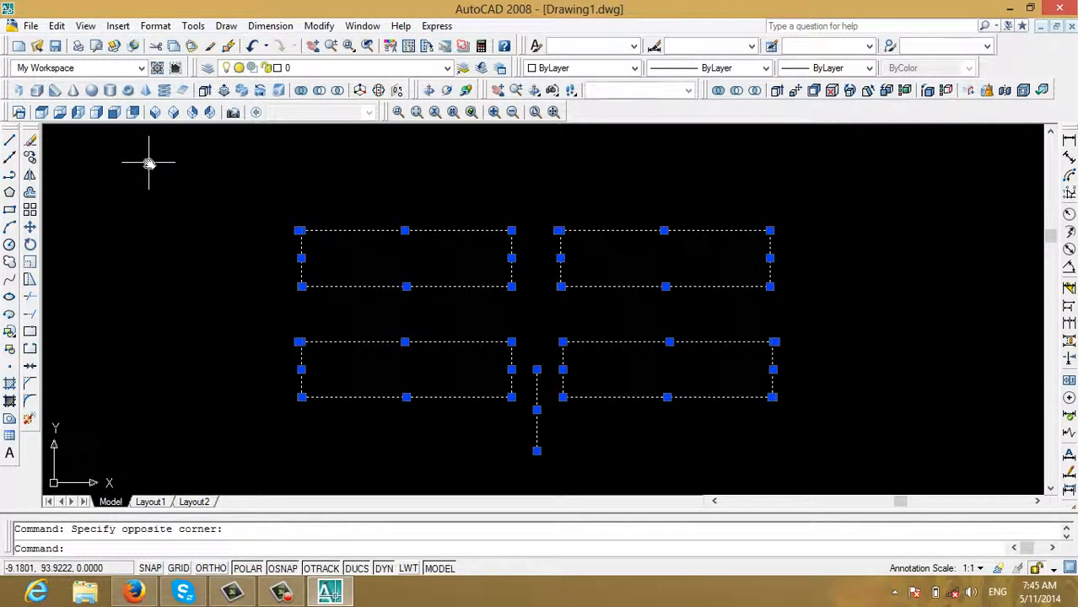
pyautogui.press('Delete')
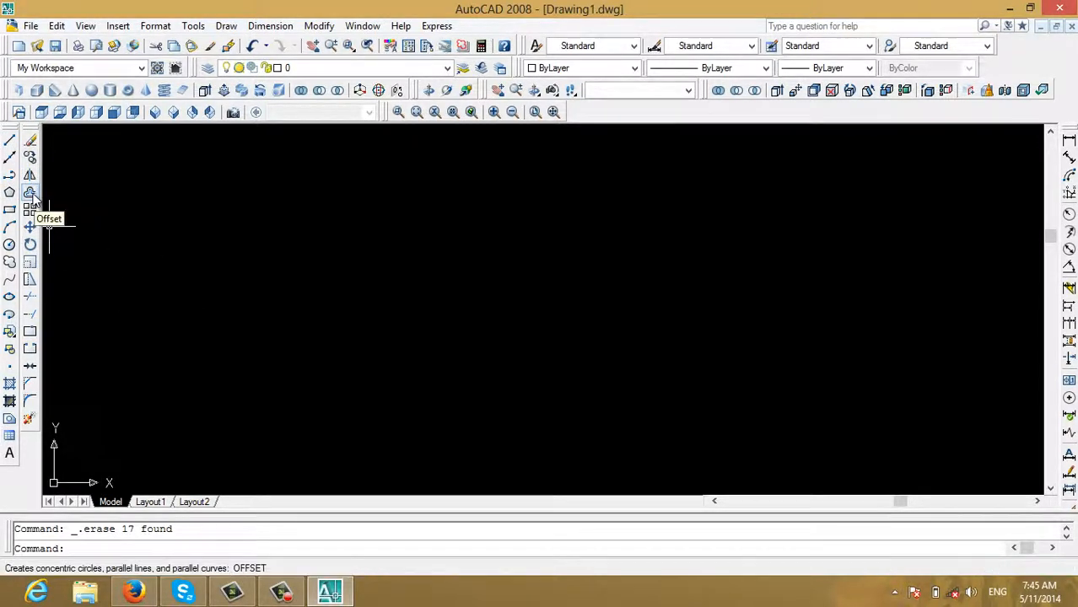
# - Draw a 100-unit horizontal line to the right from a free point in the upper part of the empty drawing
pyautogui.click(11, 141)
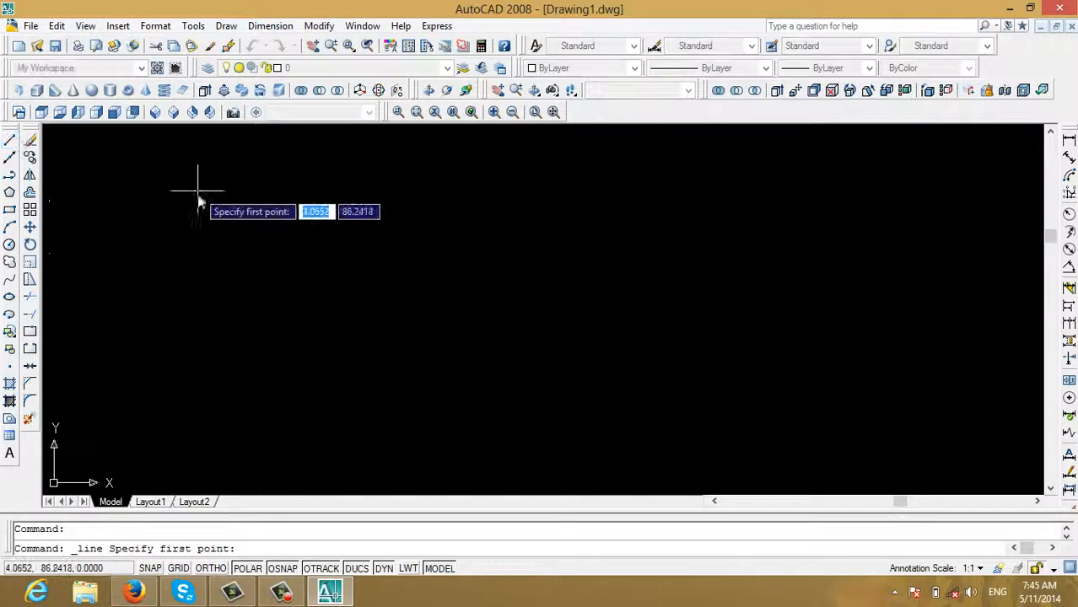
pyautogui.click(10, 211)
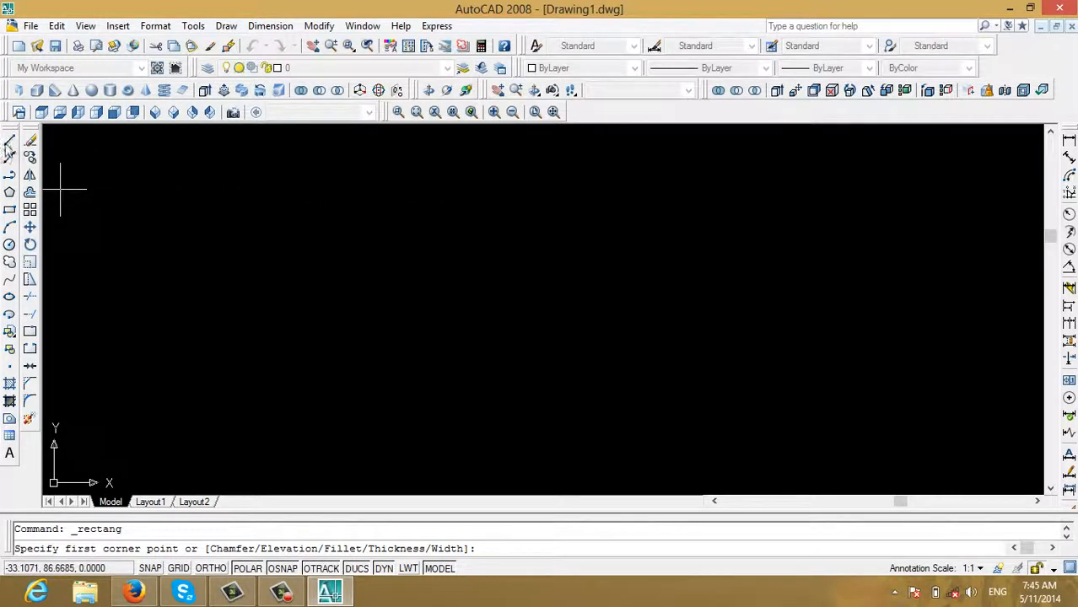
pyautogui.click(9, 141)
pyautogui.click(206, 228)
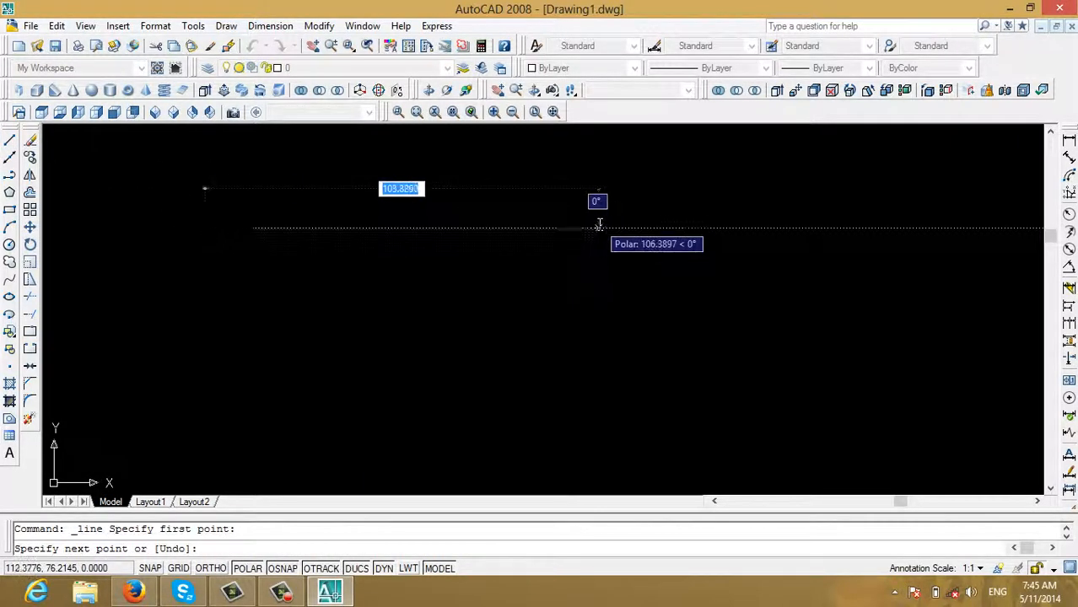
pyautogui.write('100')
pyautogui.press('Return')
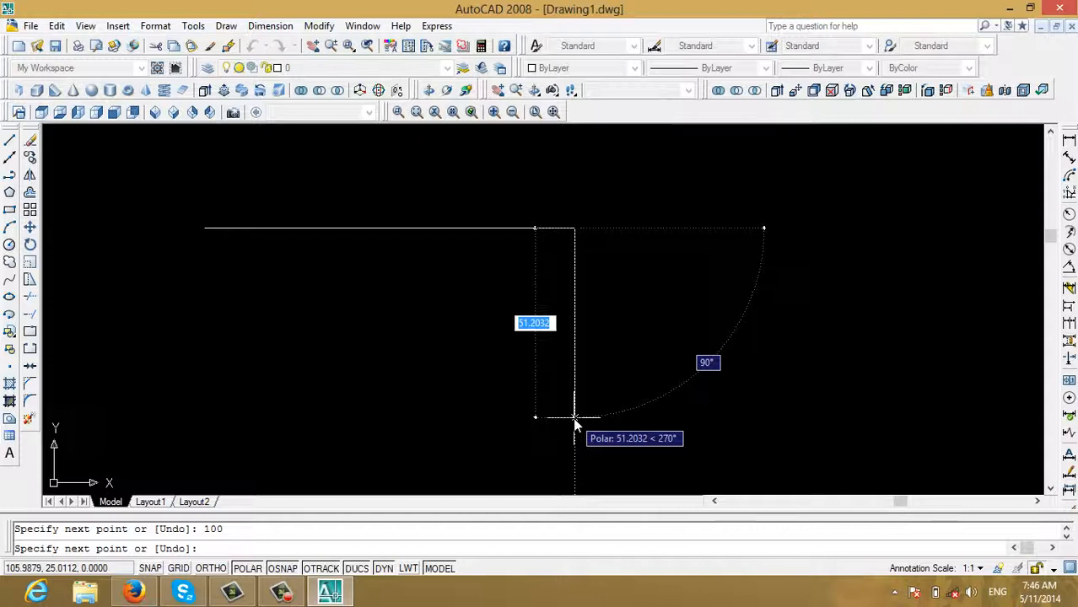
# - Continue with a 120-unit vertical line straight down from the horizontal line's right end
pyautogui.write('120')
pyautogui.press('Return')
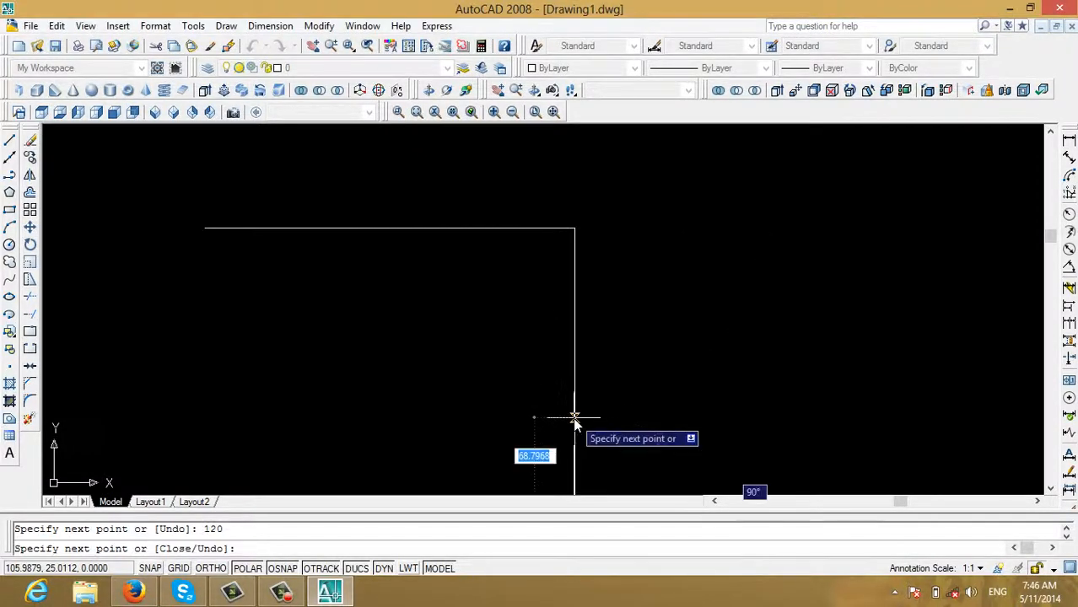
pyautogui.press('Escape')
pyautogui.scroll(-2, 601, 277)
pyautogui.moveTo(630, 284); pyautogui.dragTo(622, 196, button='middle')
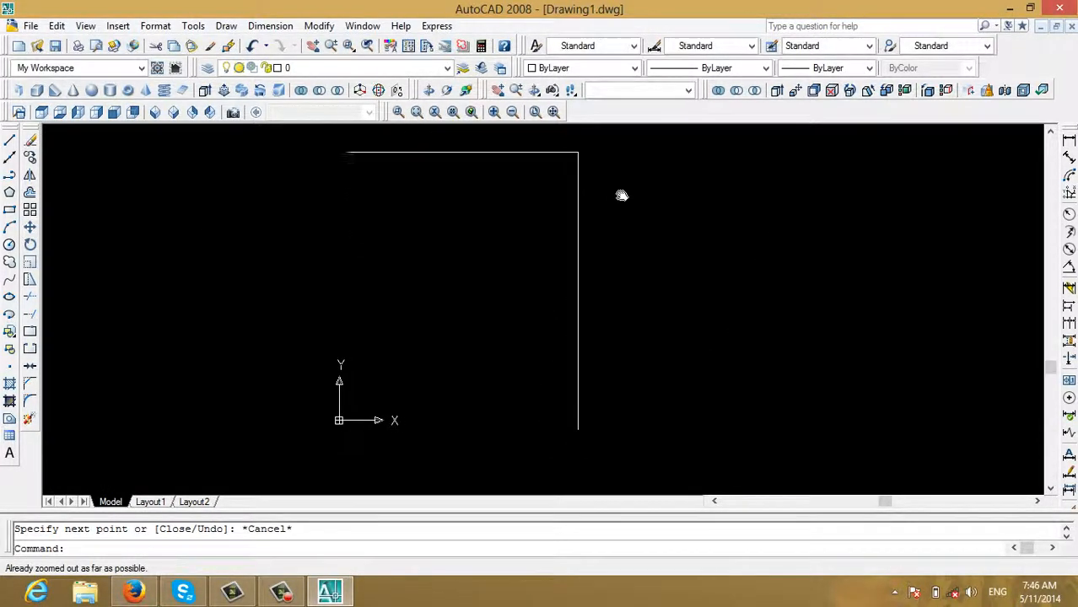
# - Offset the horizontal line by 5 units to its lower side
pyautogui.click(29, 192)
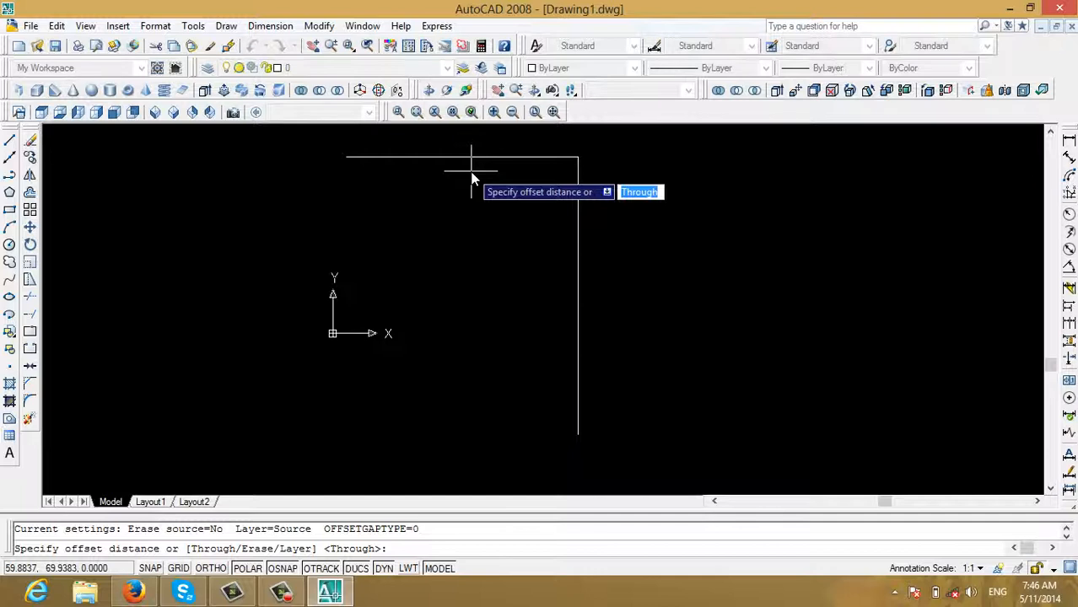
pyautogui.write('5')
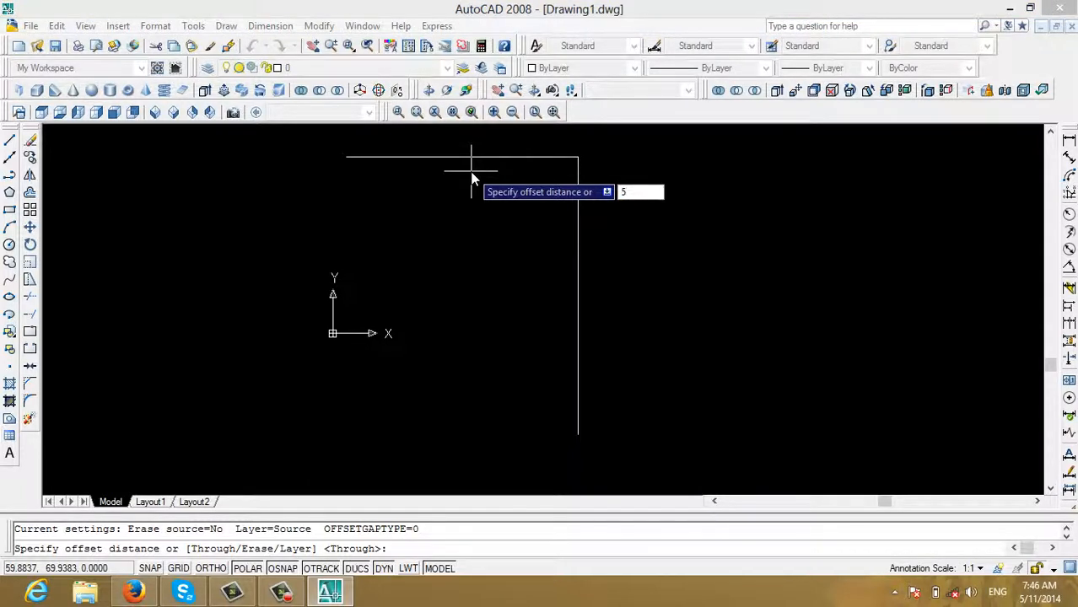
pyautogui.press('Return')
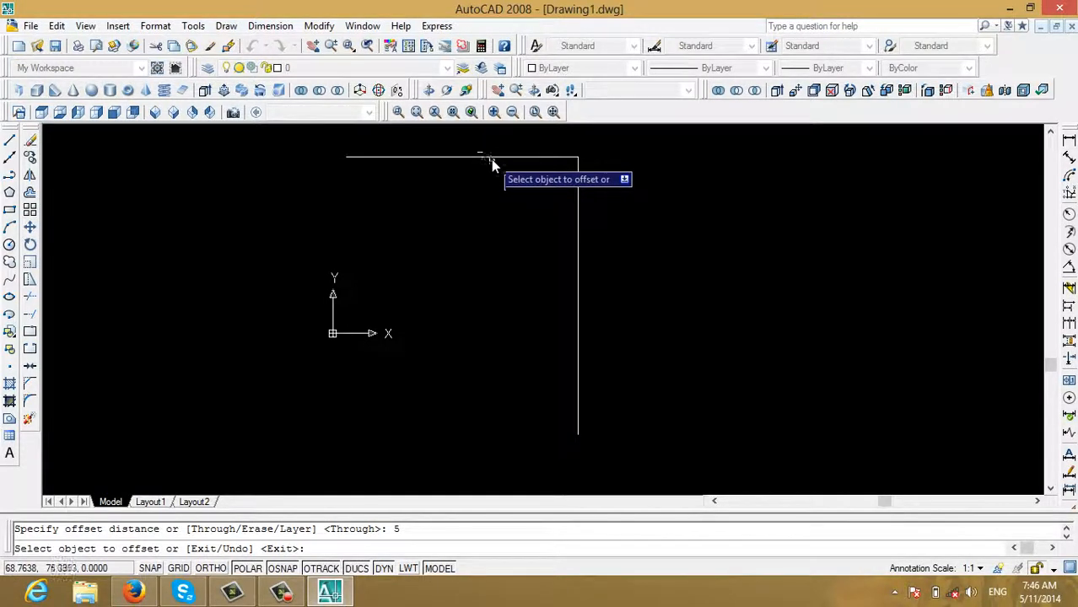
pyautogui.click(480, 158)
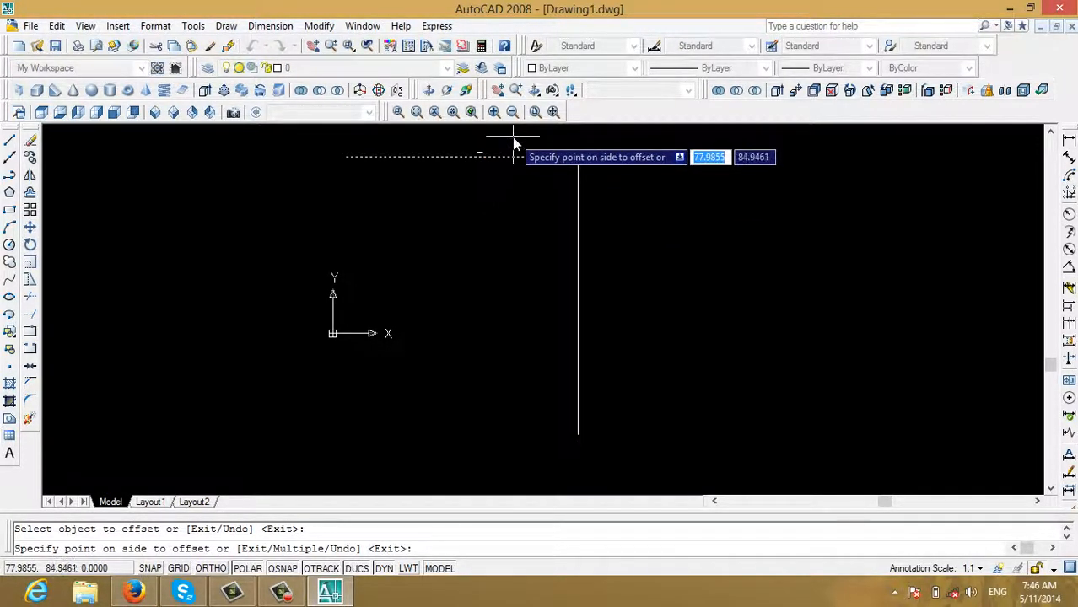
pyautogui.click(473, 207)
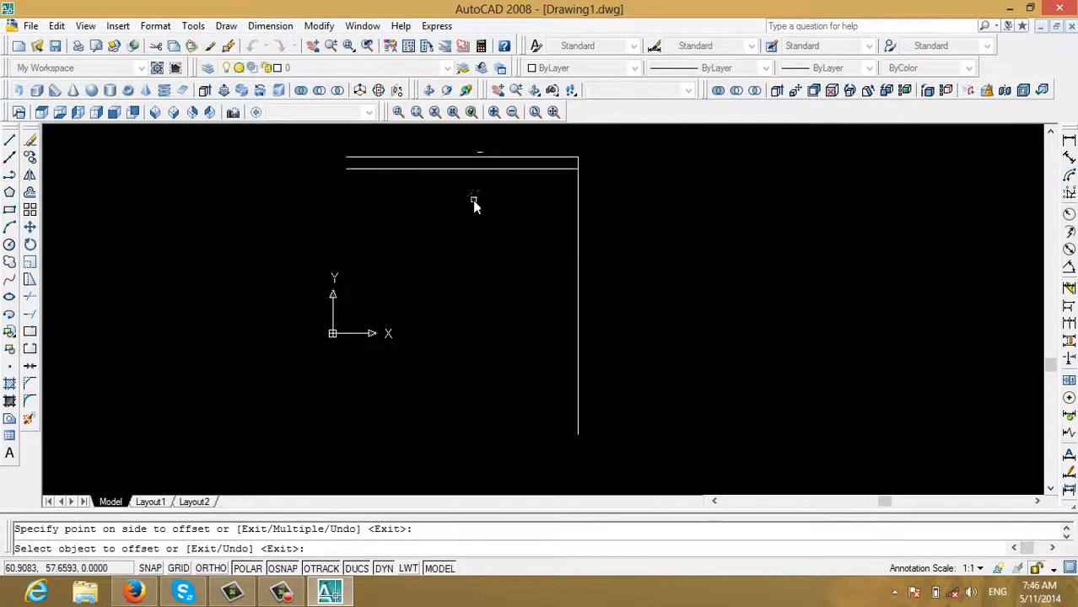
# - Offset the vertical line by the same 5 units toward the inside of the corner and end the Offset command
pyautogui.click(577, 207)
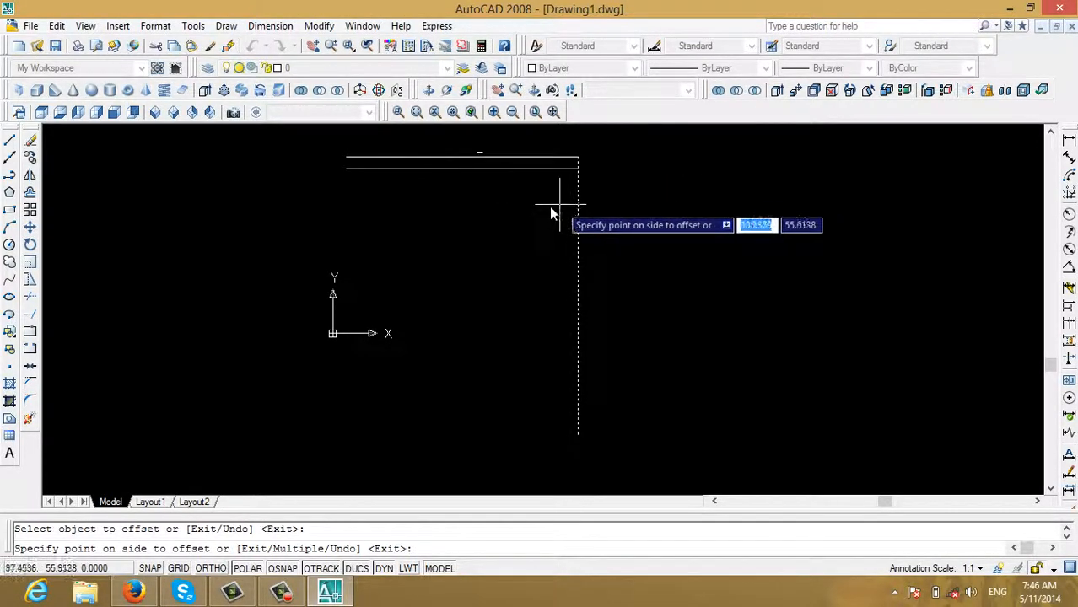
pyautogui.click(541, 211)
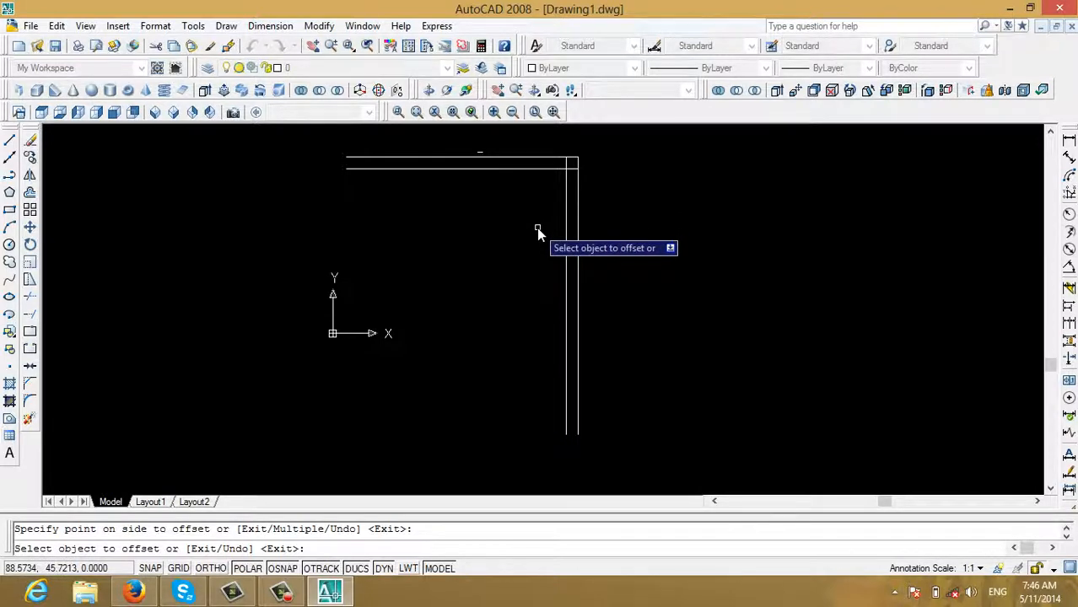
pyautogui.press('Escape')
# - Draw a large rectangle in the empty area to the right of the offset lines
pyautogui.moveTo(641, 194)
pyautogui.mouseDown(button='middle')
pyautogui.moveTo(561, 204)
pyautogui.moveTo(460, 191)
pyautogui.mouseUp(button='middle')
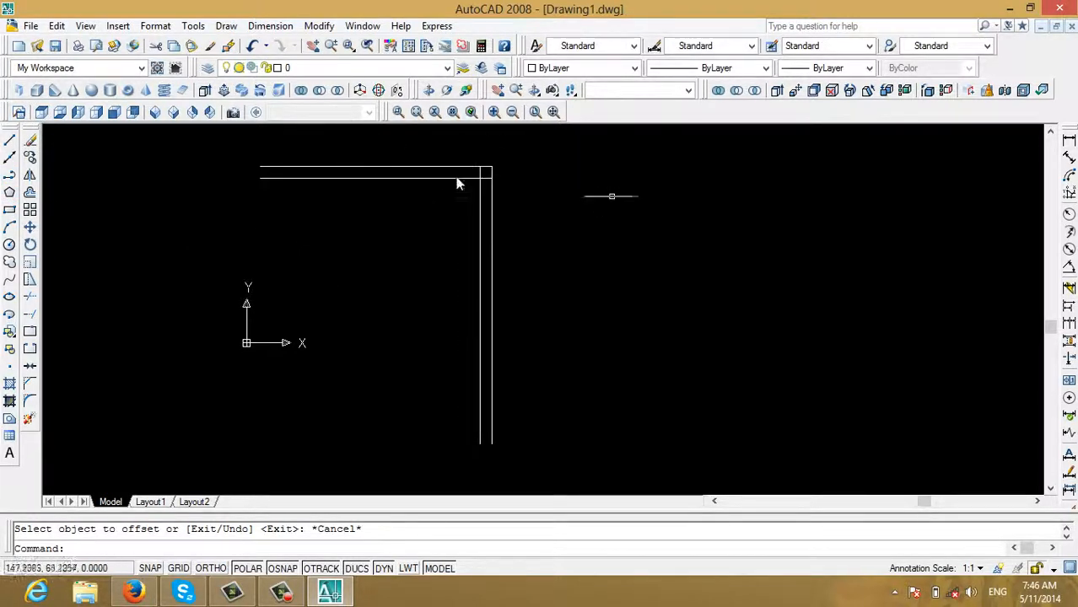
pyautogui.click(9, 210)
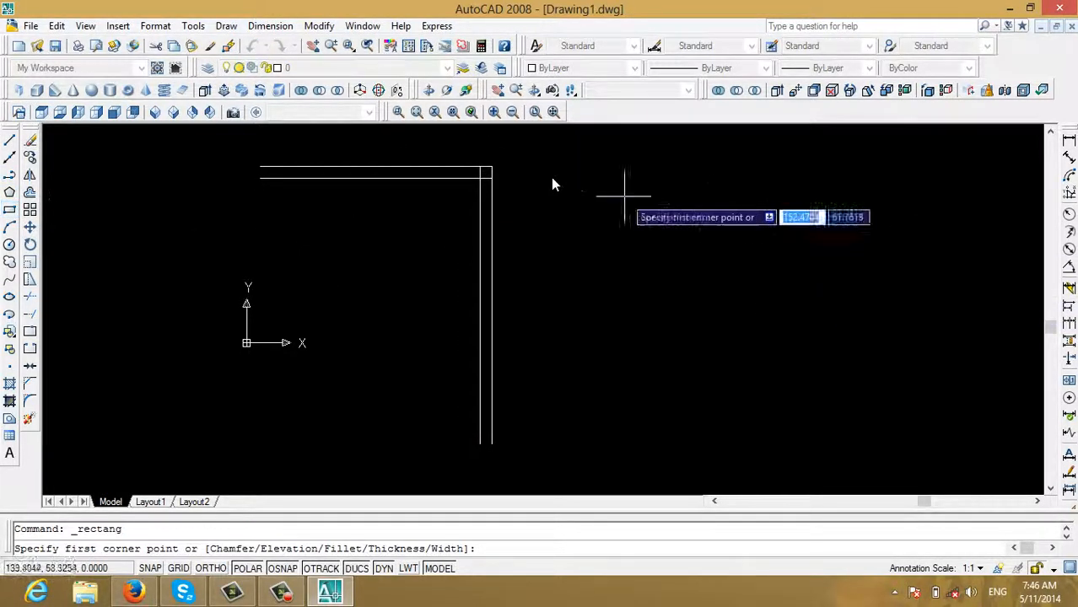
pyautogui.click(588, 178)
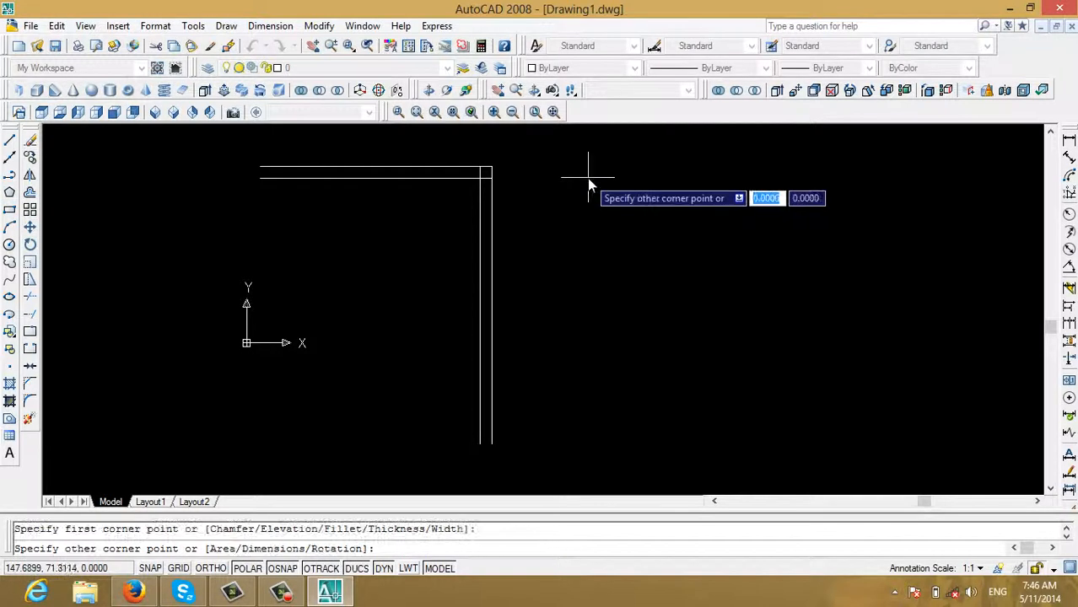
pyautogui.click(935, 455)
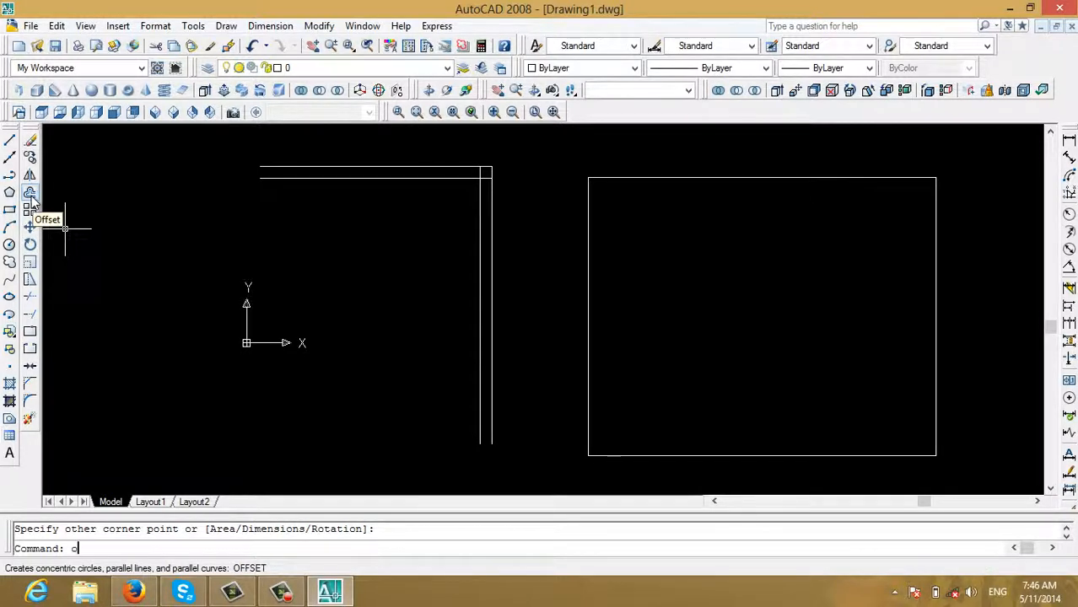
# - Offset the rectangle 5 units inward
pyautogui.click(30, 194)
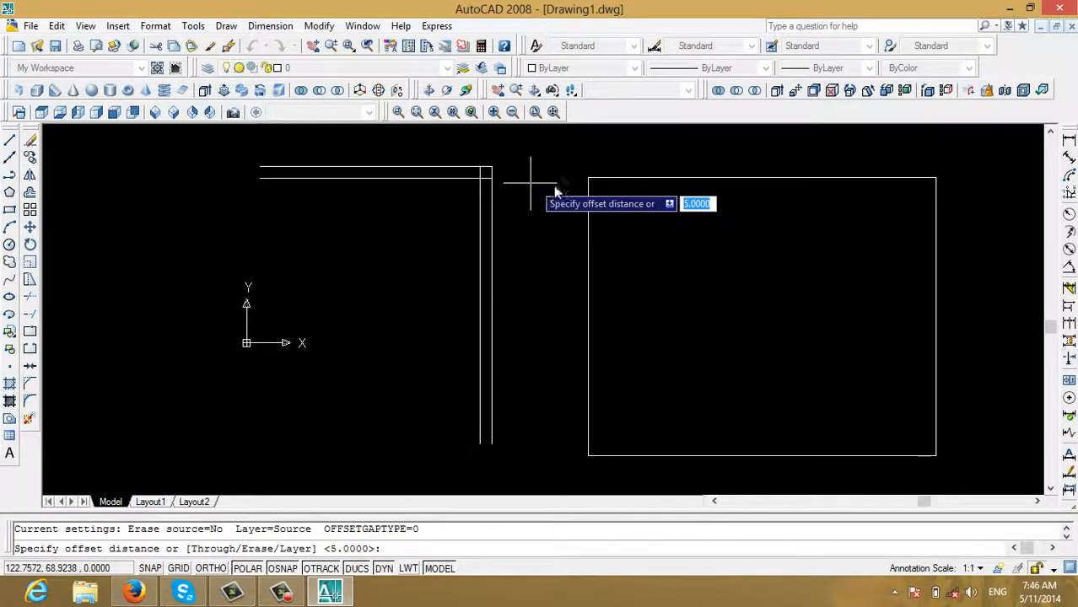
pyautogui.write('5')
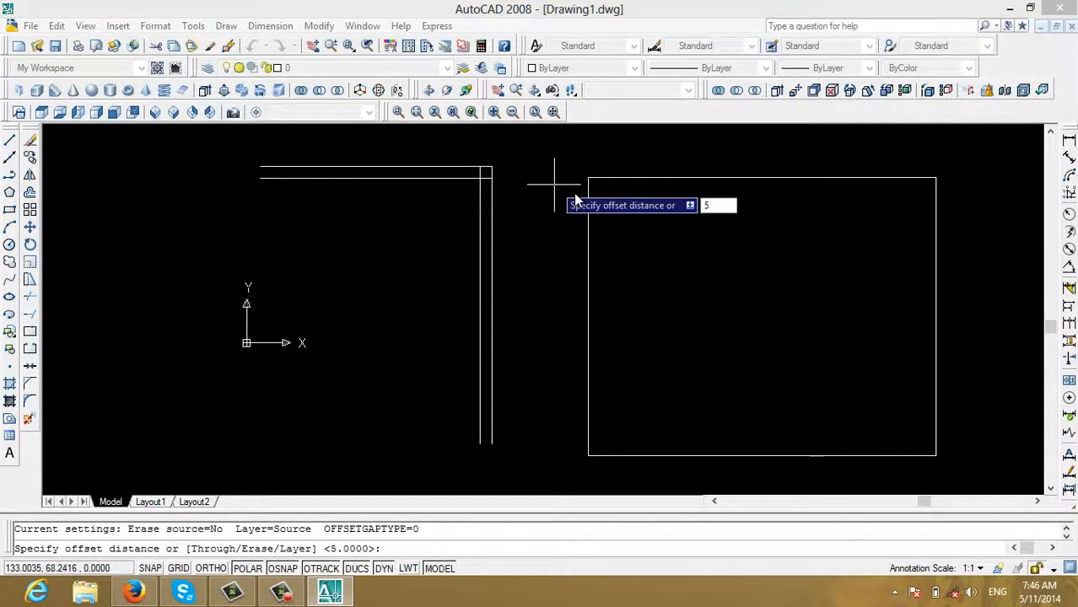
pyautogui.press('Return')
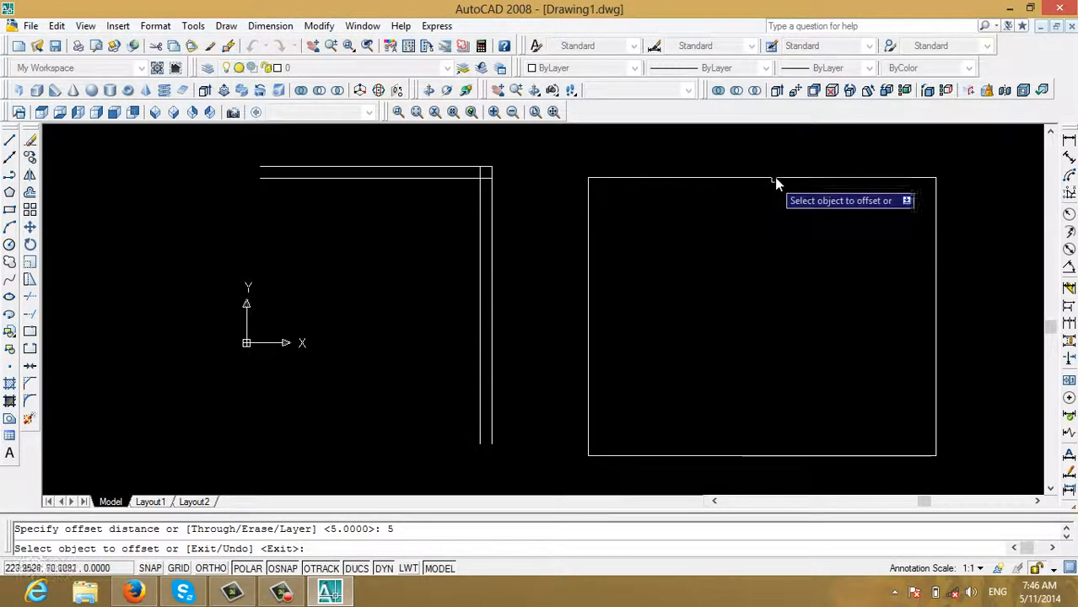
pyautogui.click(775, 177)
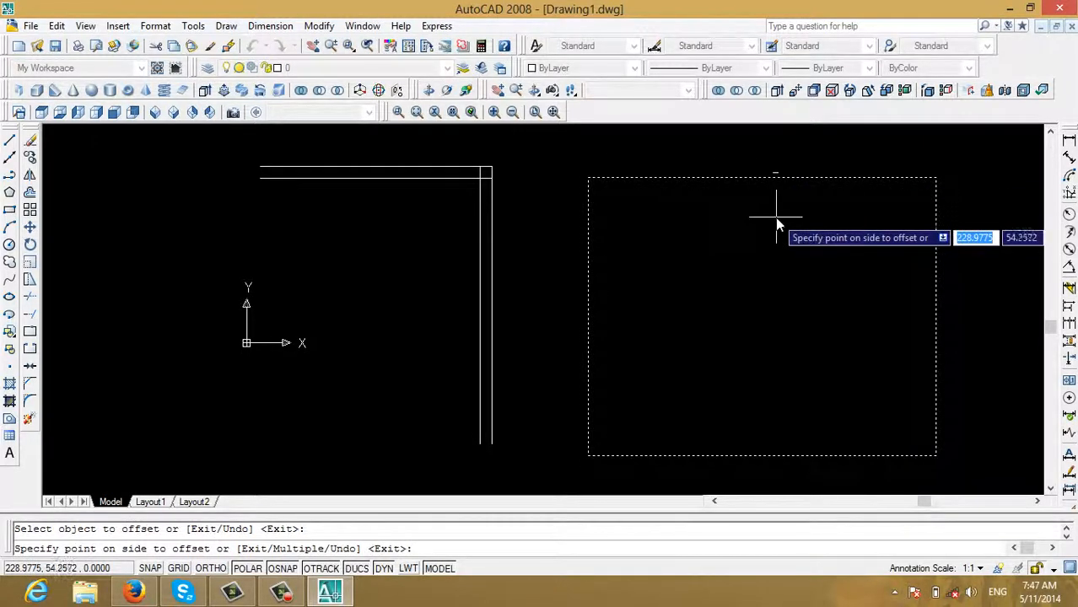
pyautogui.click(775, 218)
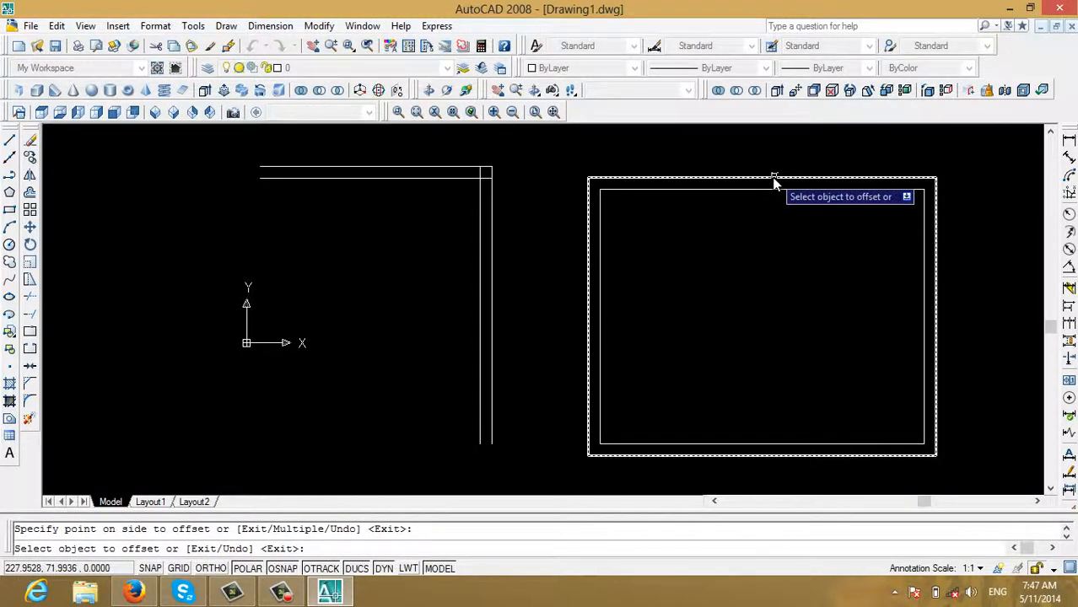
# - Offset the original rectangle outward by the same 5-unit distance and end the Offset command
pyautogui.click(762, 178)
pyautogui.click(753, 164)
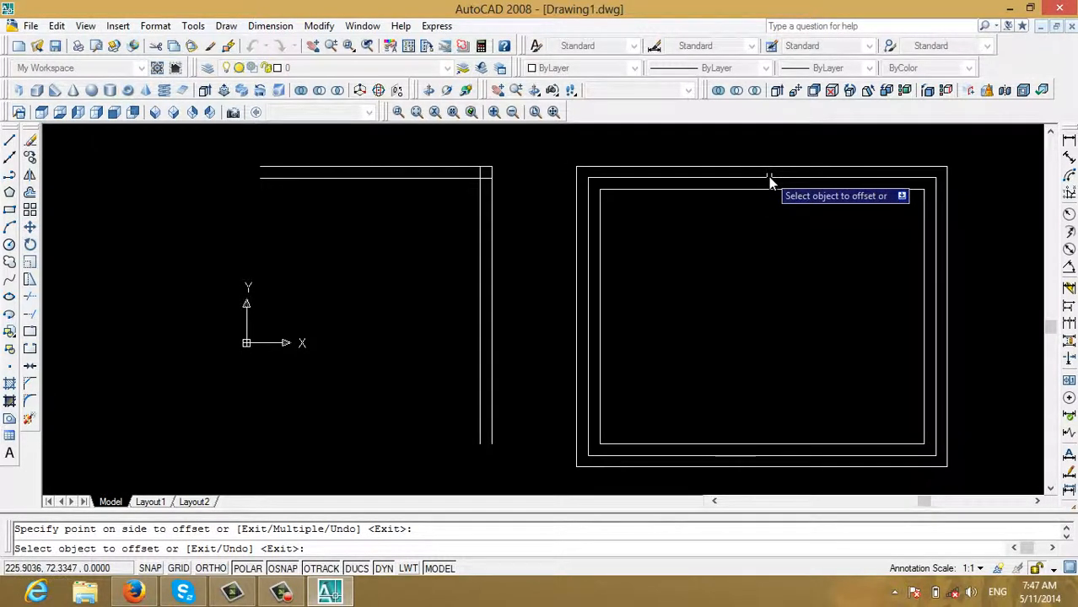
pyautogui.press('Escape')
# - Delete all the offset lines and the three nested rectangles with one crossing selection
pyautogui.scroll(-2, 405, 228)
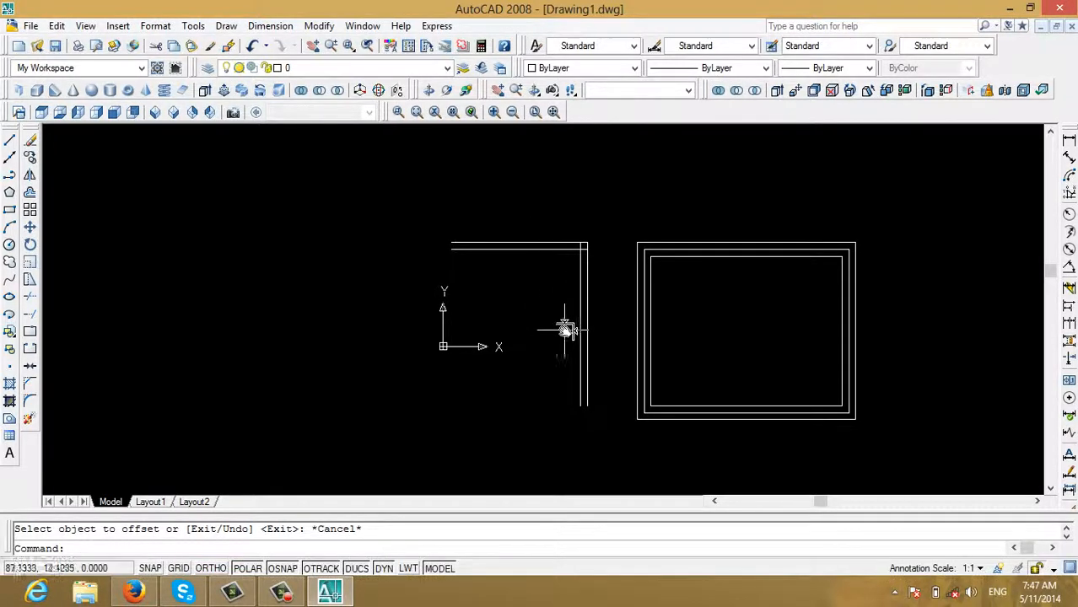
pyautogui.scroll(2, 567, 328)
pyautogui.moveTo(539, 318)
pyautogui.mouseDown(button='middle')
pyautogui.moveTo(544, 149)
pyautogui.moveTo(474, 301)
pyautogui.mouseUp(button='middle')
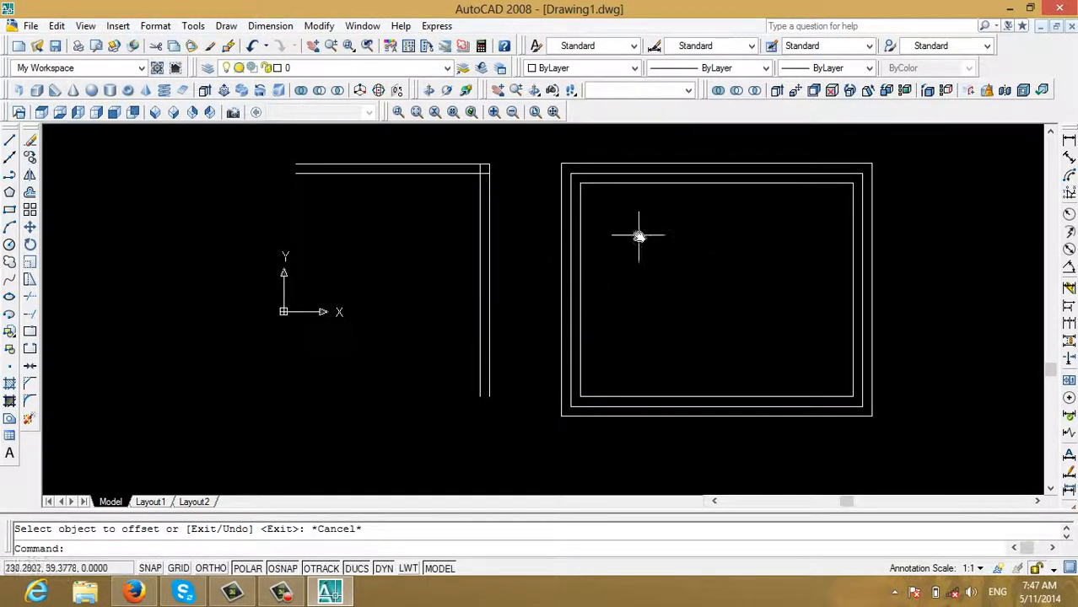
pyautogui.scroll(-2, 750, 318)
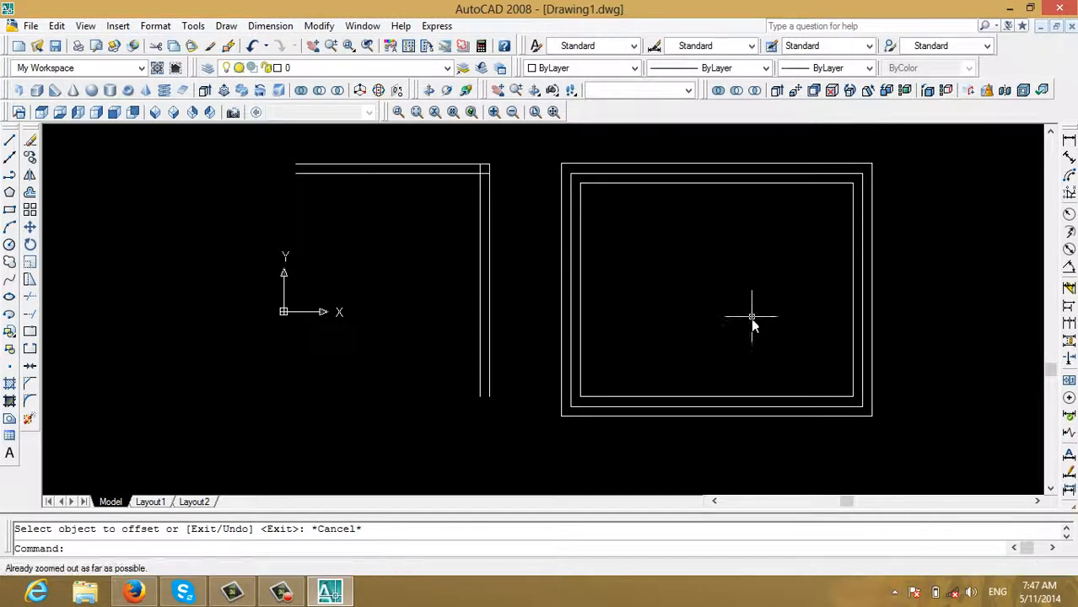
pyautogui.click(929, 474)
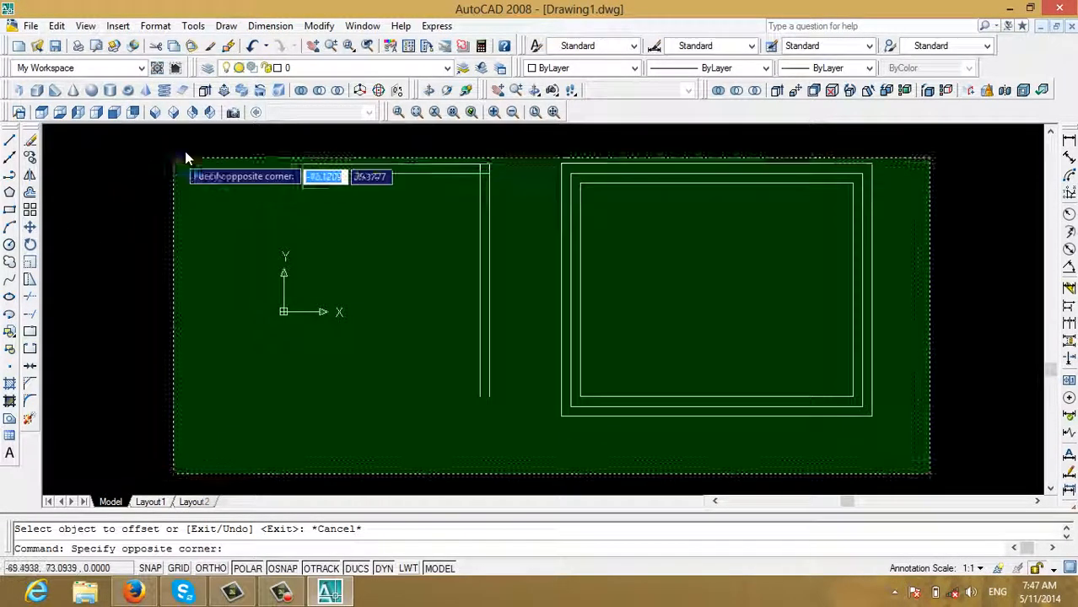
pyautogui.click(179, 155)
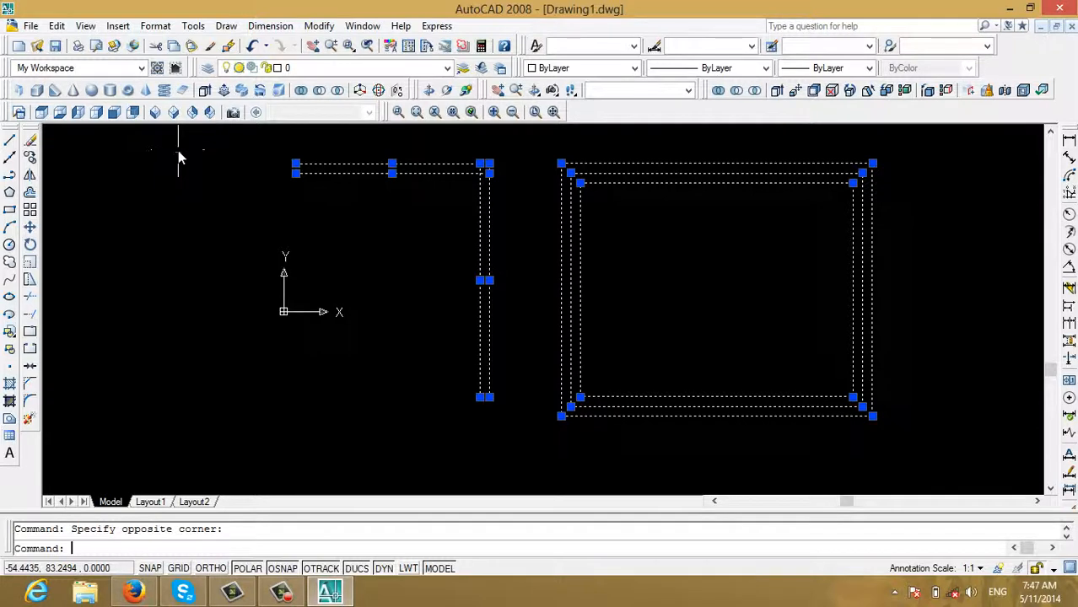
pyautogui.press('Delete')
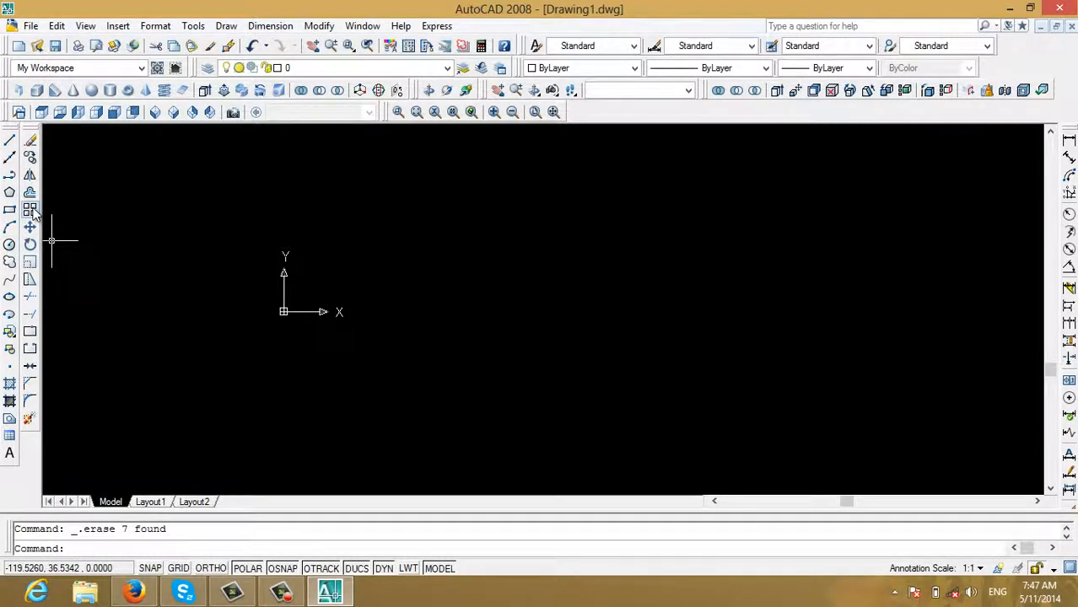
# - Draw a circle with a radius of 25 at a free point above and to the right of the origin
pyautogui.click(9, 245)
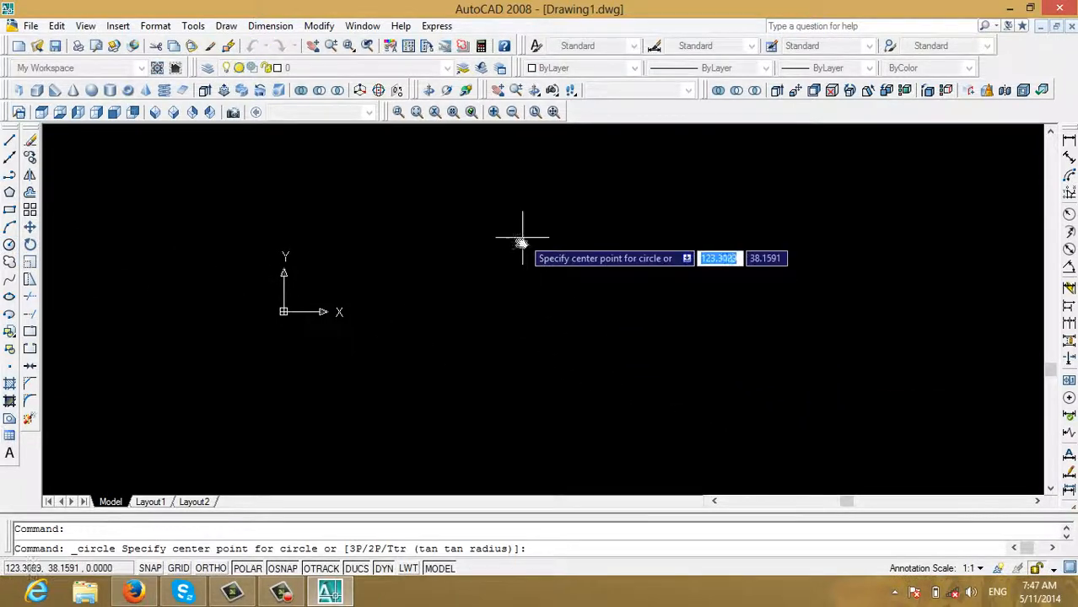
pyautogui.moveTo(522, 238); pyautogui.dragTo(257, 400, button='middle')
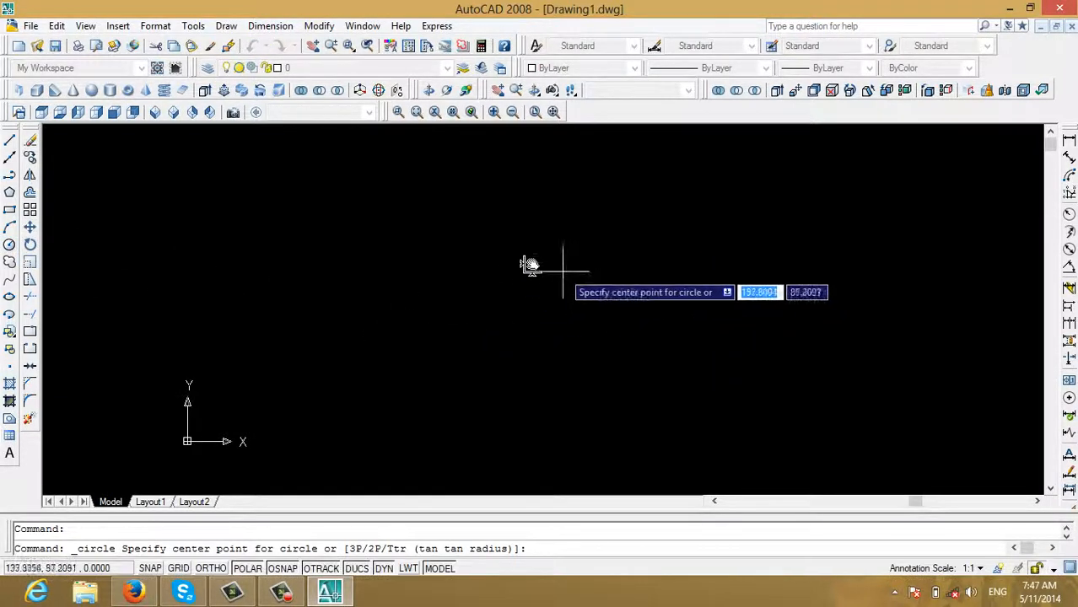
pyautogui.click(526, 263)
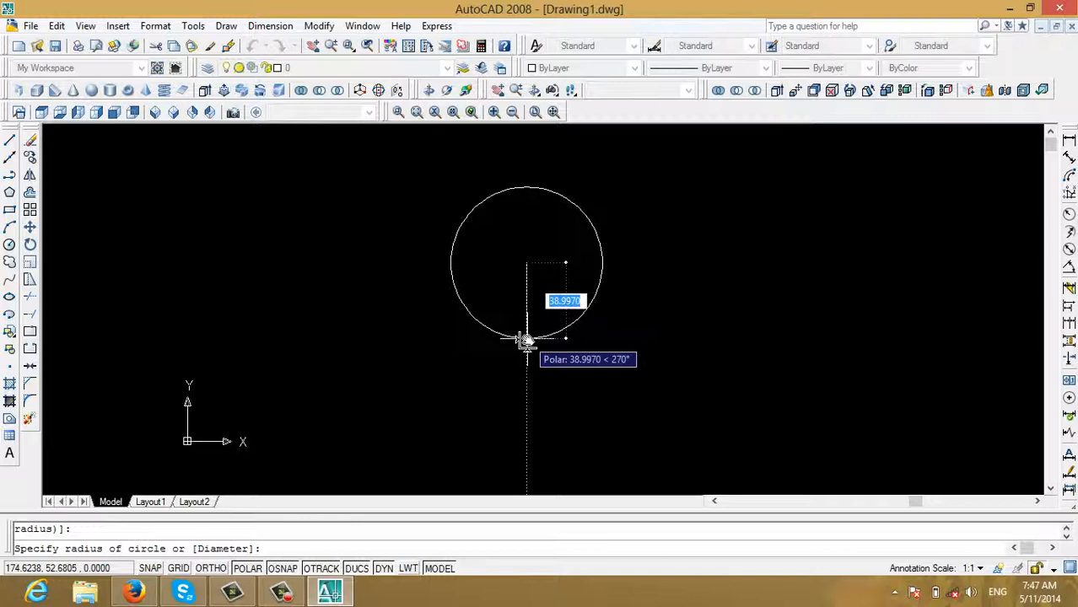
pyautogui.write('25')
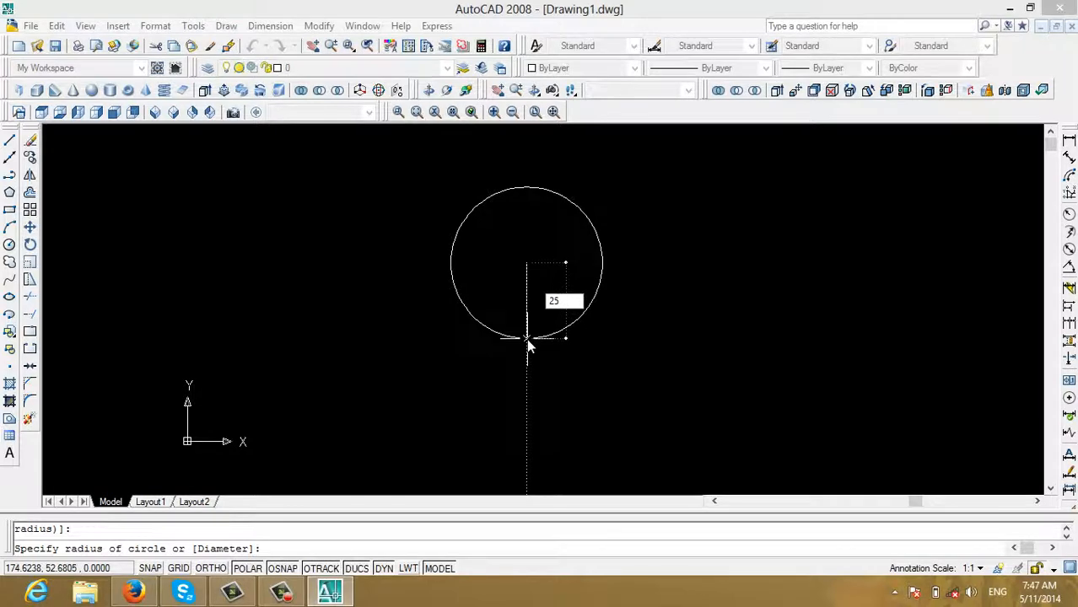
pyautogui.press('Return')
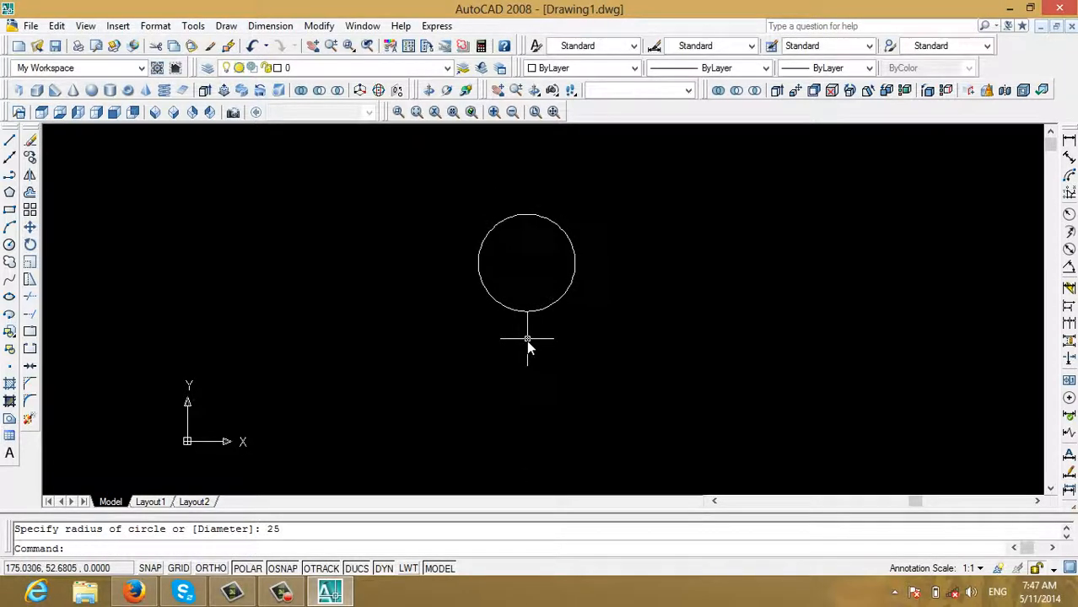
# - Draw a large circle centred below and to the right of the small circle, passing through the small circle's centre
pyautogui.scroll(-2, 524, 341)
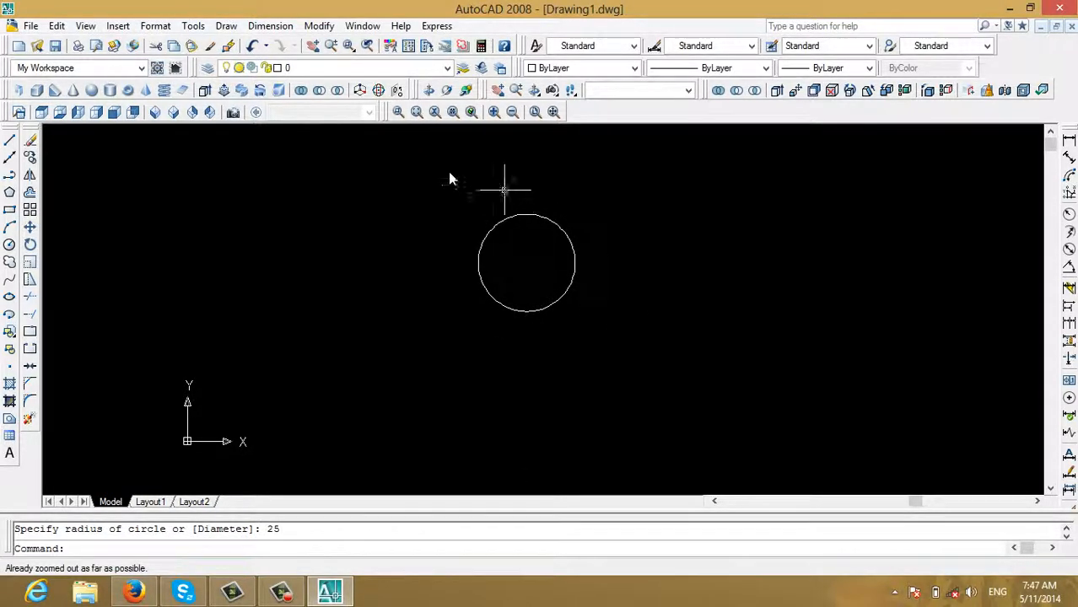
pyautogui.click(513, 113)
pyautogui.click(514, 115)
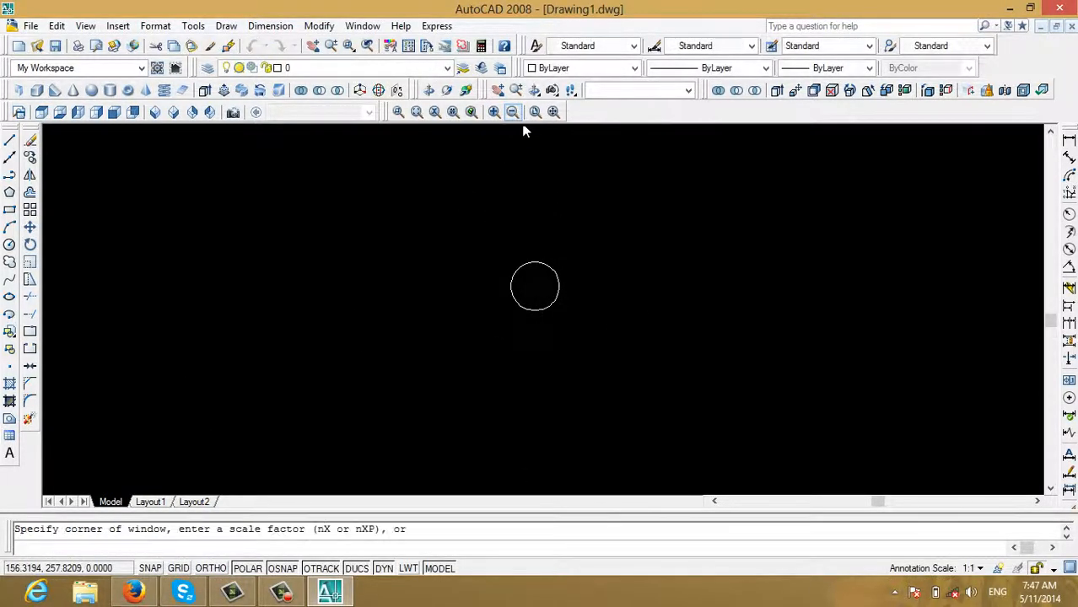
pyautogui.moveTo(593, 302); pyautogui.dragTo(337, 306, button='middle')
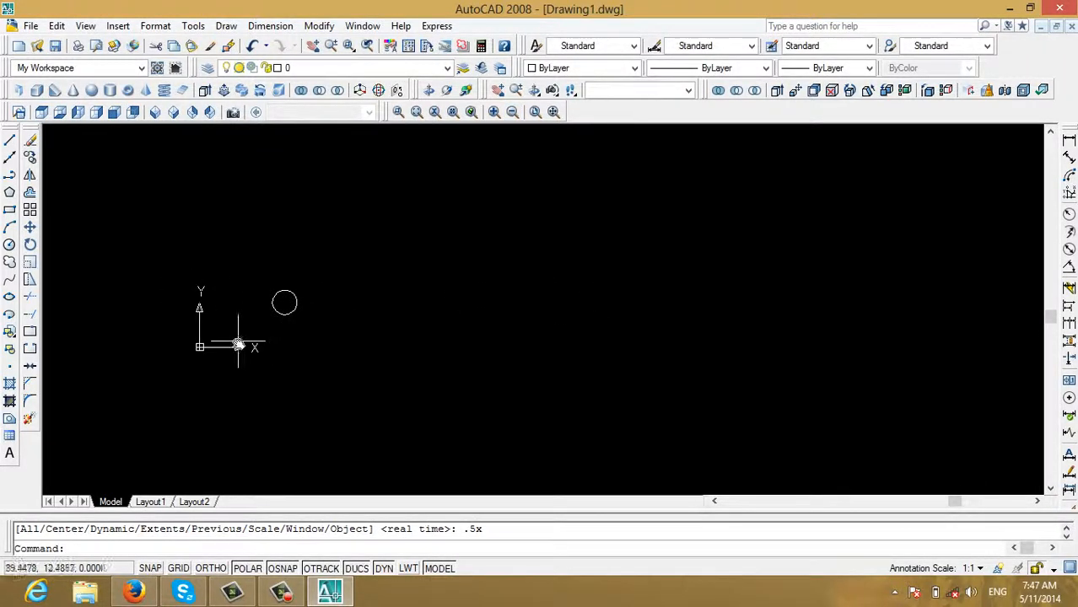
pyautogui.scroll(3, 270, 325)
pyautogui.moveTo(401, 264); pyautogui.dragTo(377, 217, button='middle')
pyautogui.scroll(-4, 319, 292)
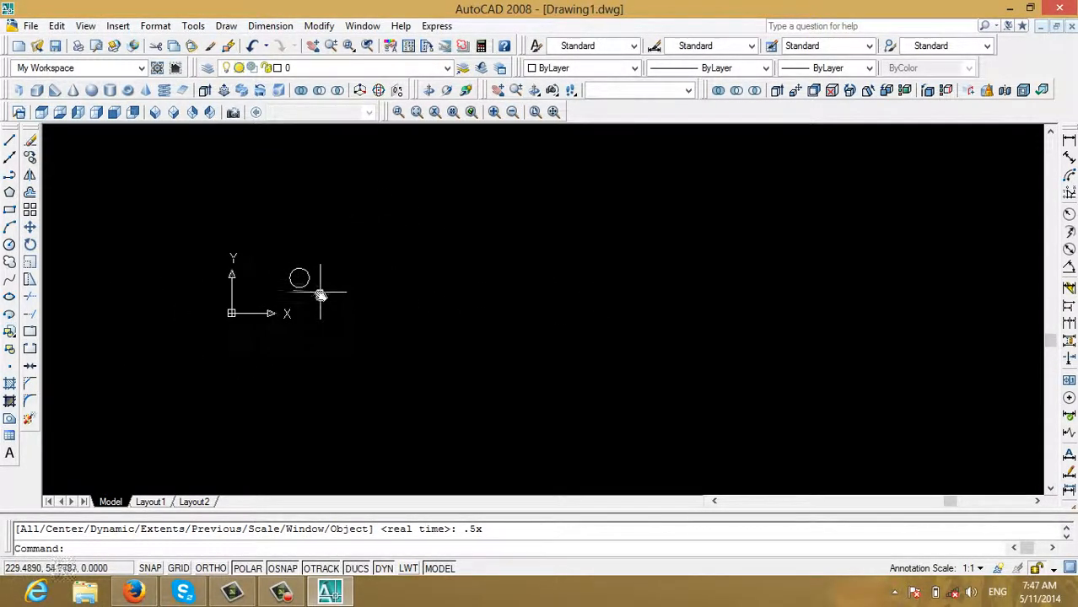
pyautogui.moveTo(322, 293); pyautogui.dragTo(304, 279, button='middle')
pyautogui.scroll(2, 296, 294)
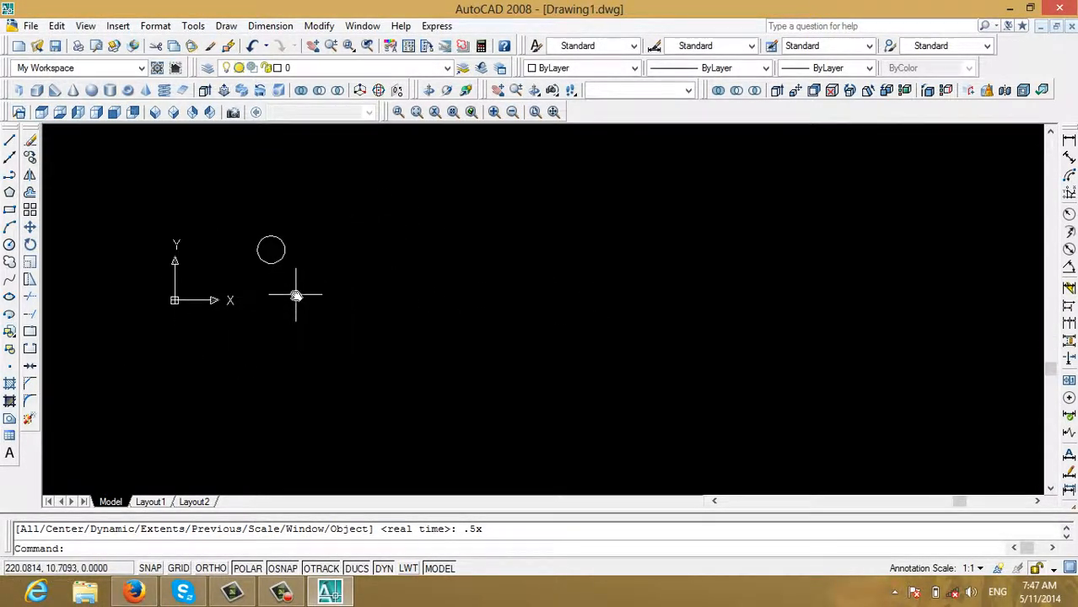
pyautogui.click(10, 245)
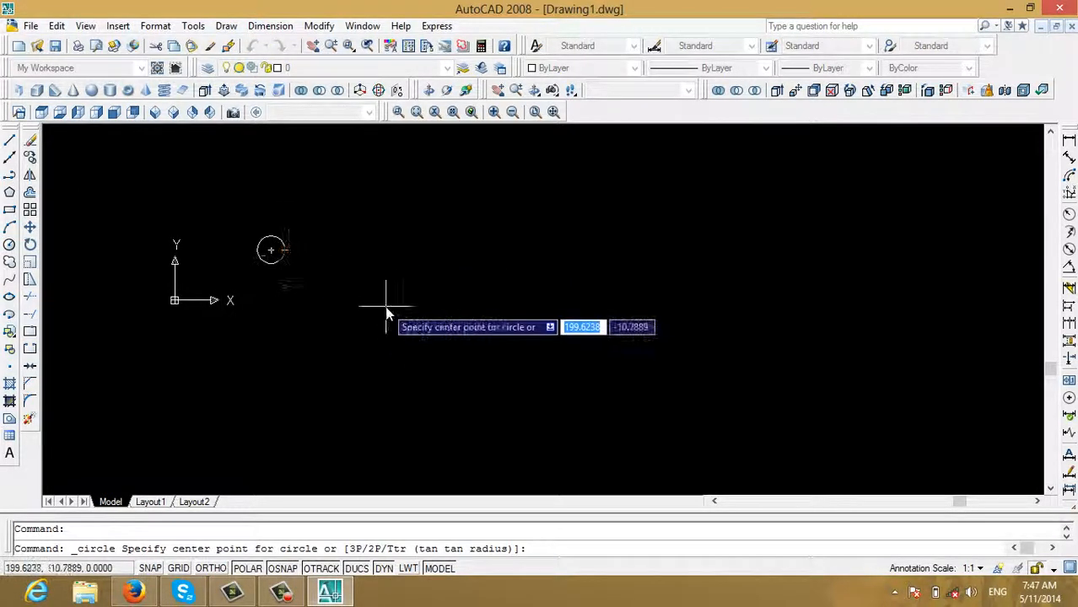
pyautogui.click(434, 356)
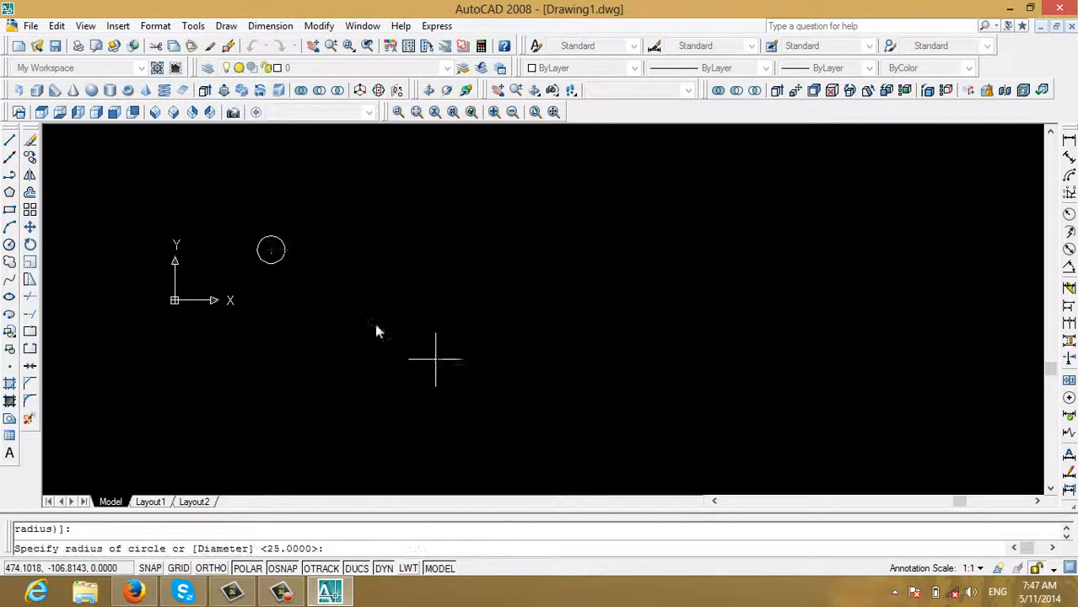
pyautogui.click(271, 251)
pyautogui.rightClick(282, 248)
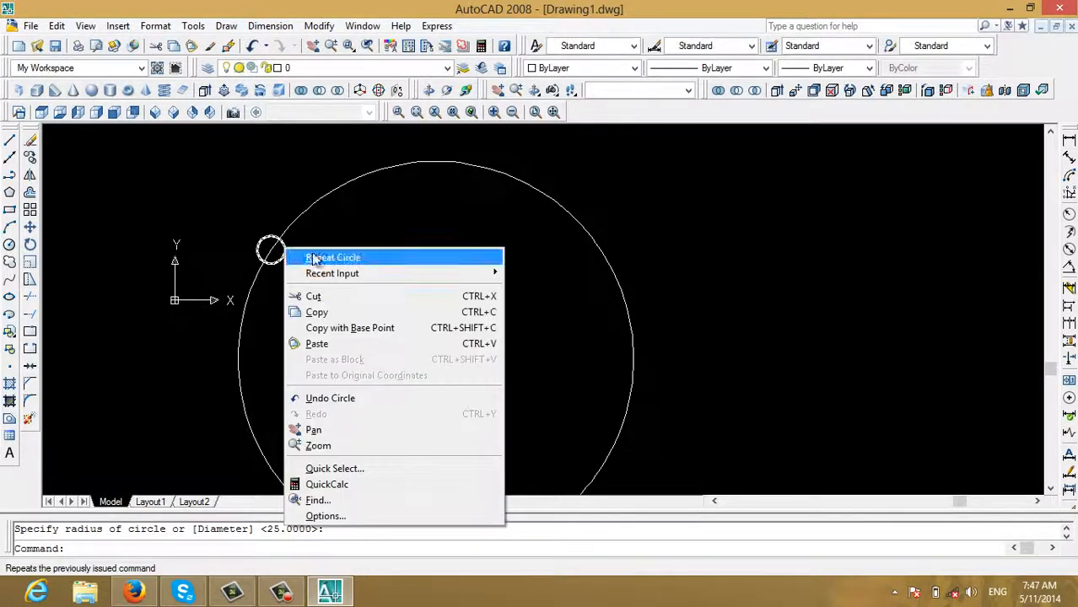
pyautogui.click(190, 253)
pyautogui.press('Escape')
pyautogui.moveTo(315, 287); pyautogui.dragTo(297, 276, button='middle')
pyautogui.scroll(-2, 271, 240)
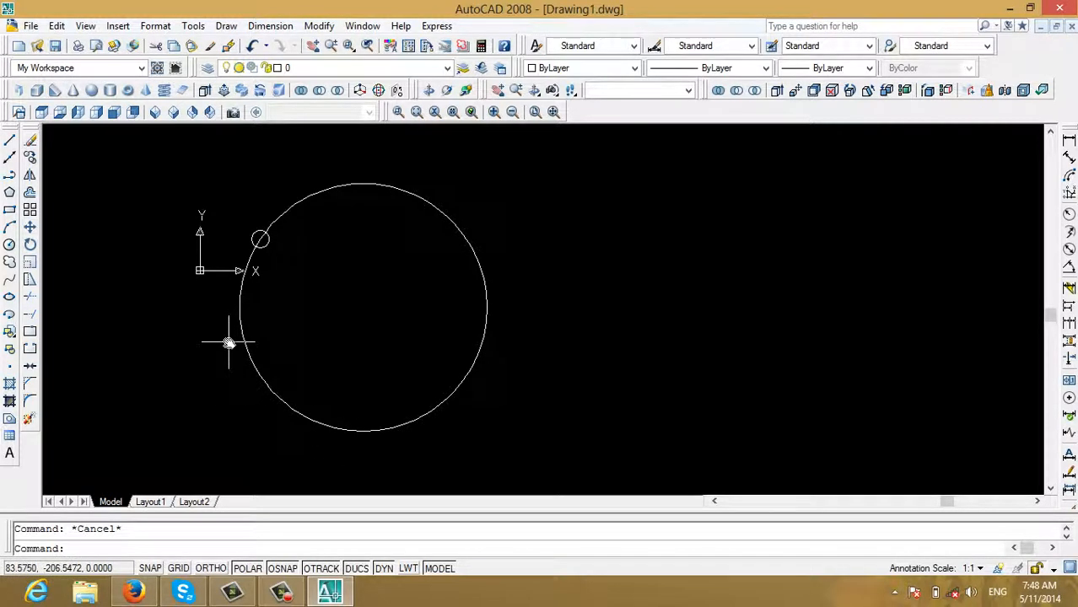
# - Start an array and select the small circle as the object to repeat
pyautogui.click(29, 210)
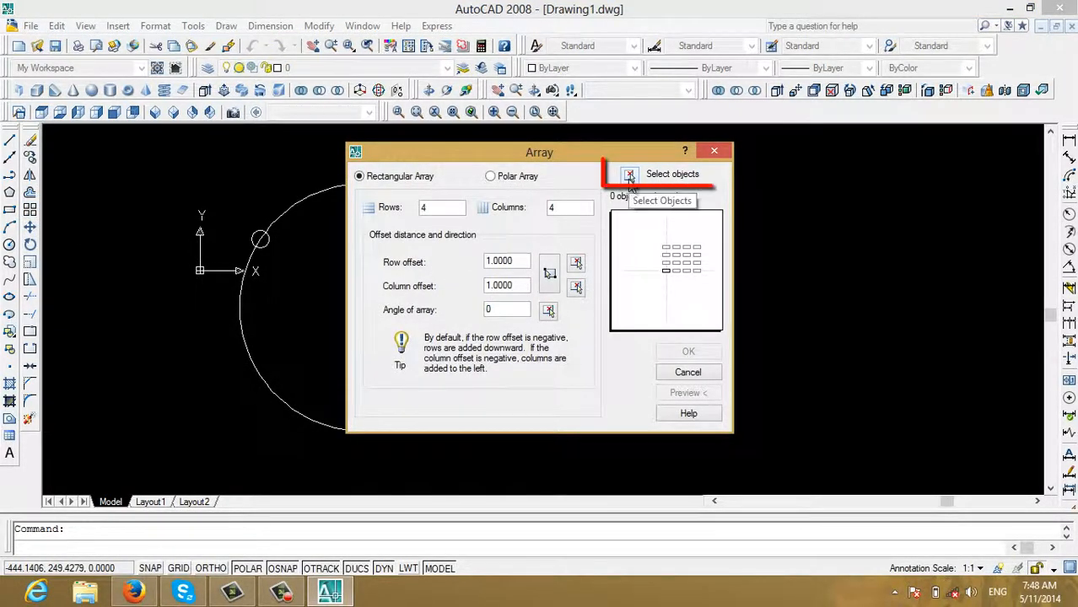
pyautogui.click(629, 178)
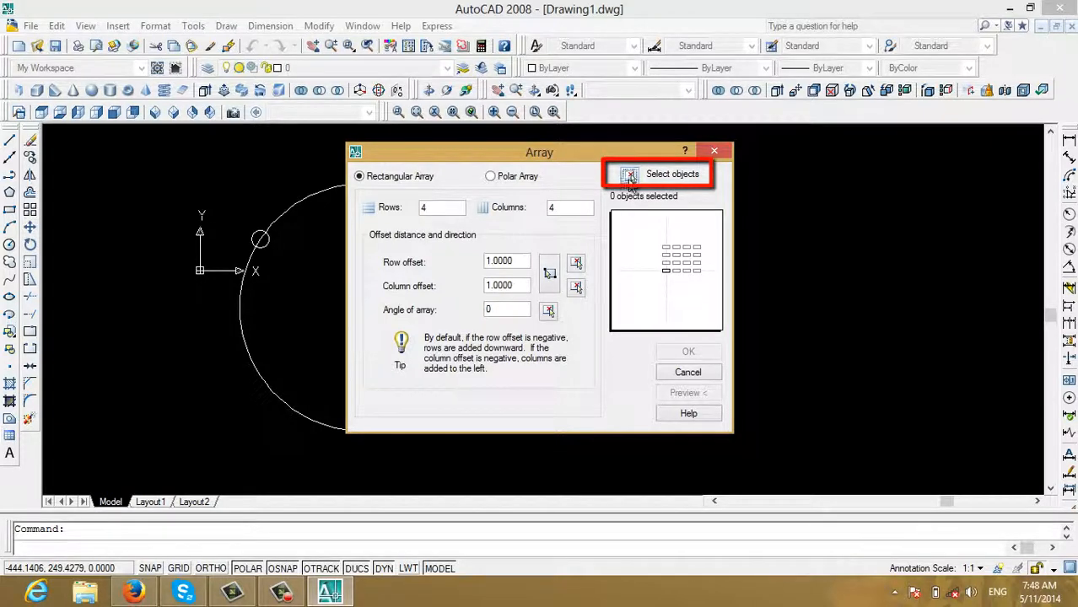
pyautogui.click(253, 240)
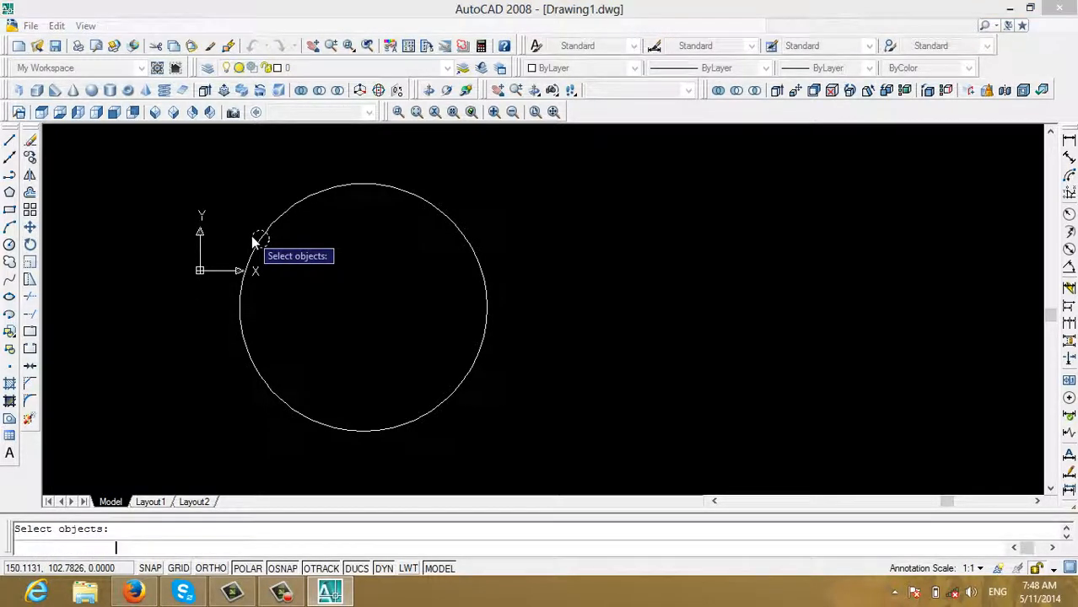
pyautogui.press('Return')
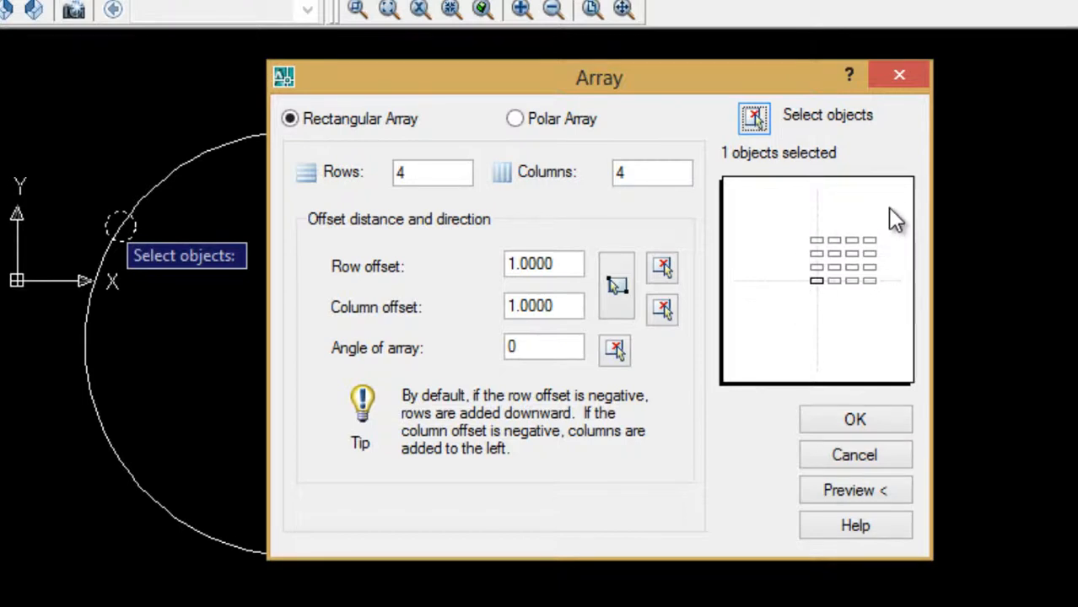
# - Make the array polar and use the large circle's centre as its centre point
pyautogui.click(518, 118)
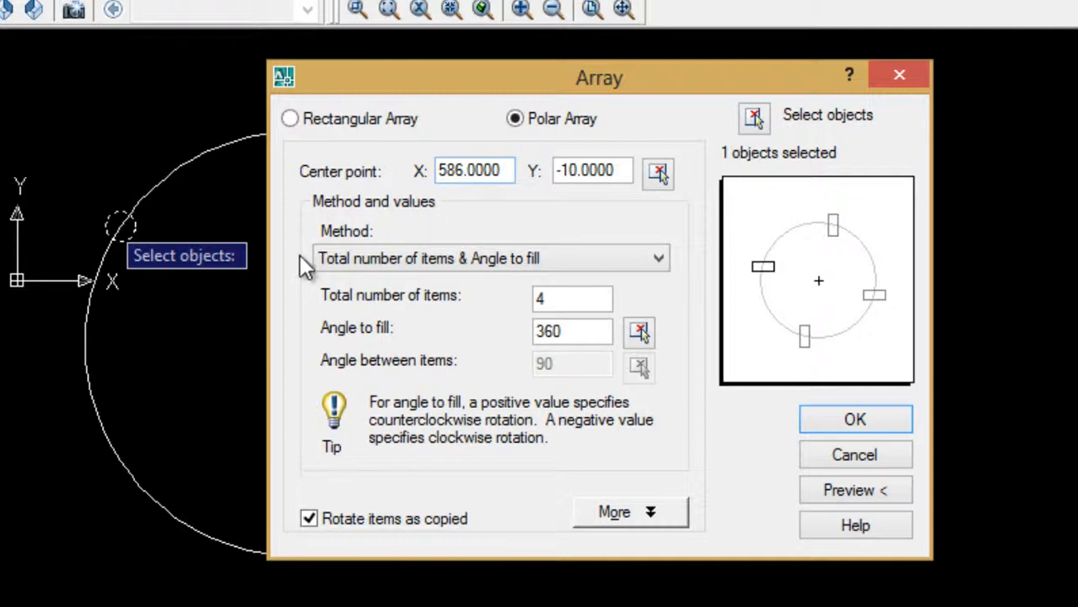
pyautogui.moveTo(468, 101); pyautogui.dragTo(774, 150)
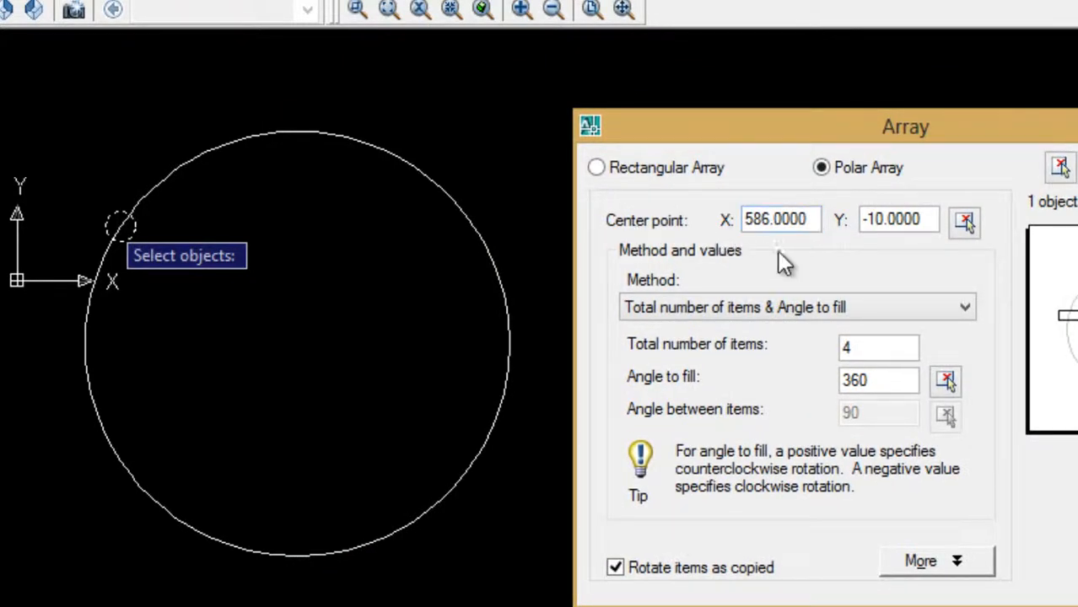
pyautogui.click(964, 223)
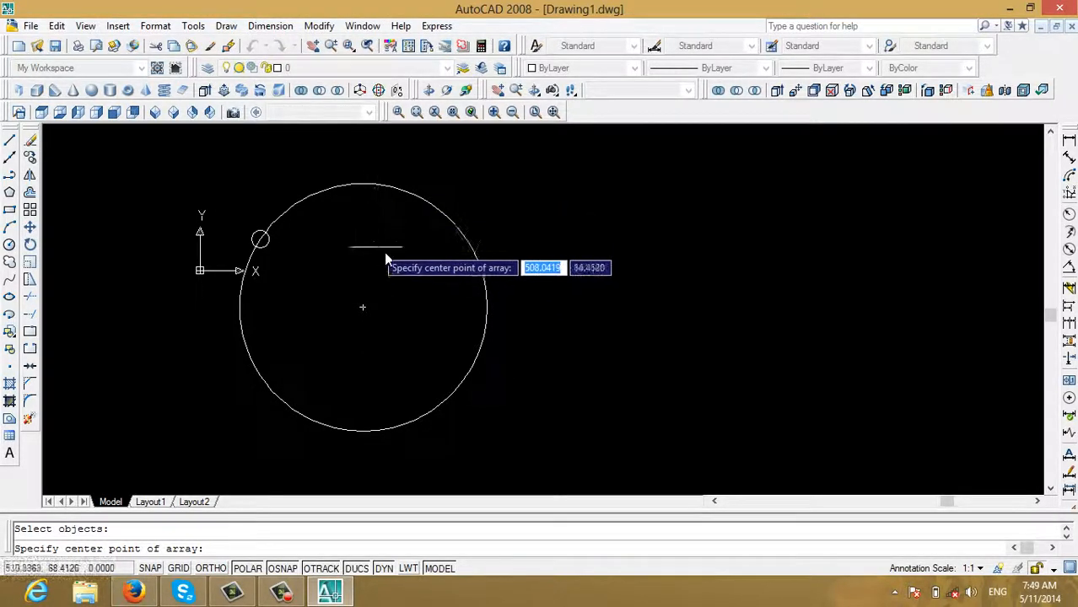
pyautogui.click(361, 306)
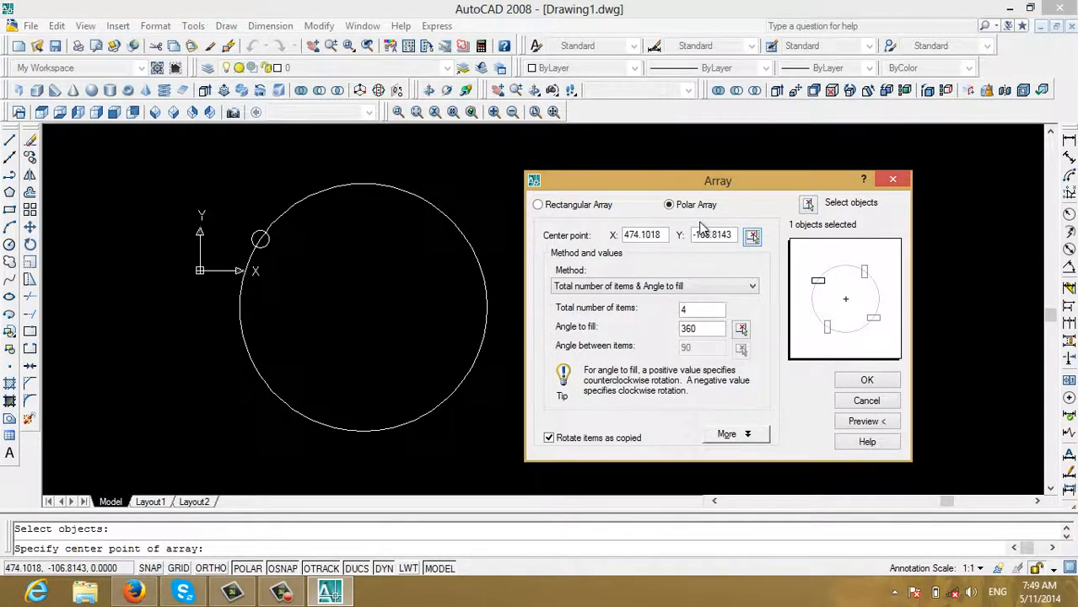
# - Set the total number of items to 8 and create the polar array of the small circle
pyautogui.doubleClick(696, 311)
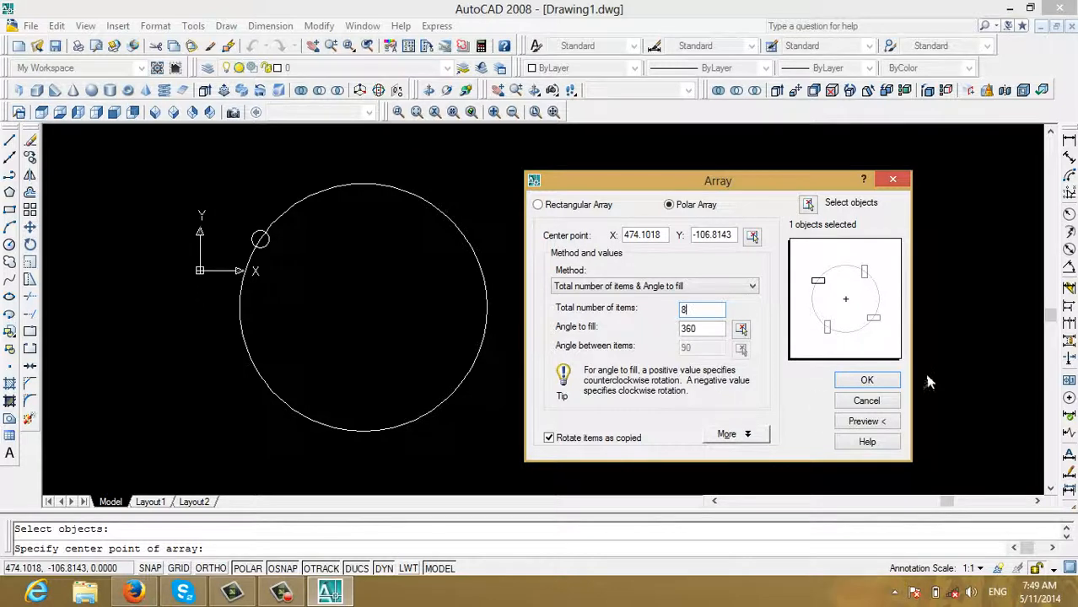
pyautogui.write('8')
pyautogui.click(865, 381)
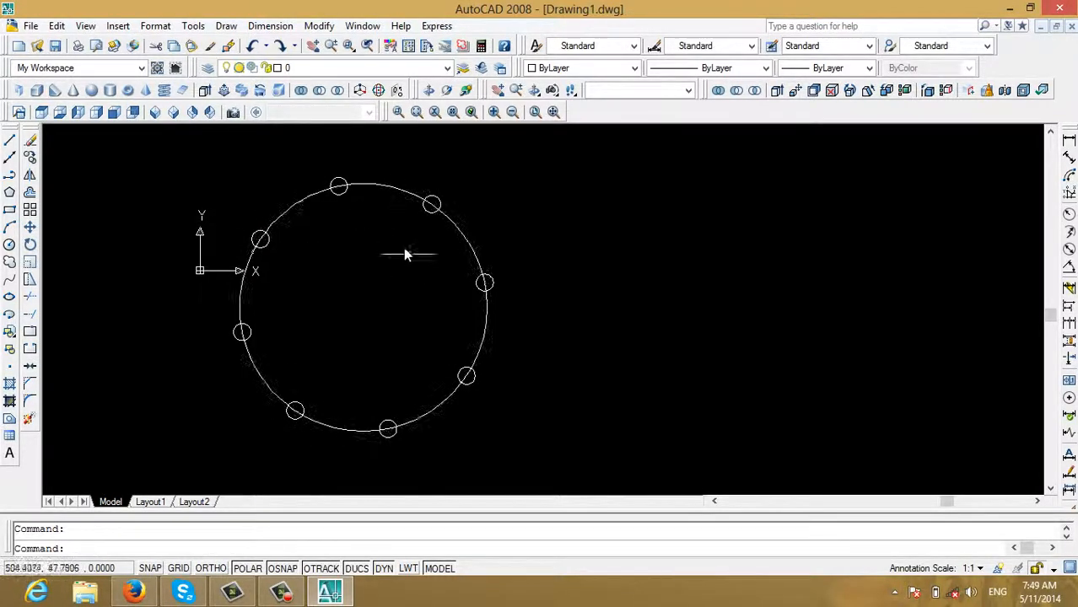
pyautogui.scroll(-2, 406, 254)
pyautogui.moveTo(408, 249); pyautogui.dragTo(510, 236, button='middle')
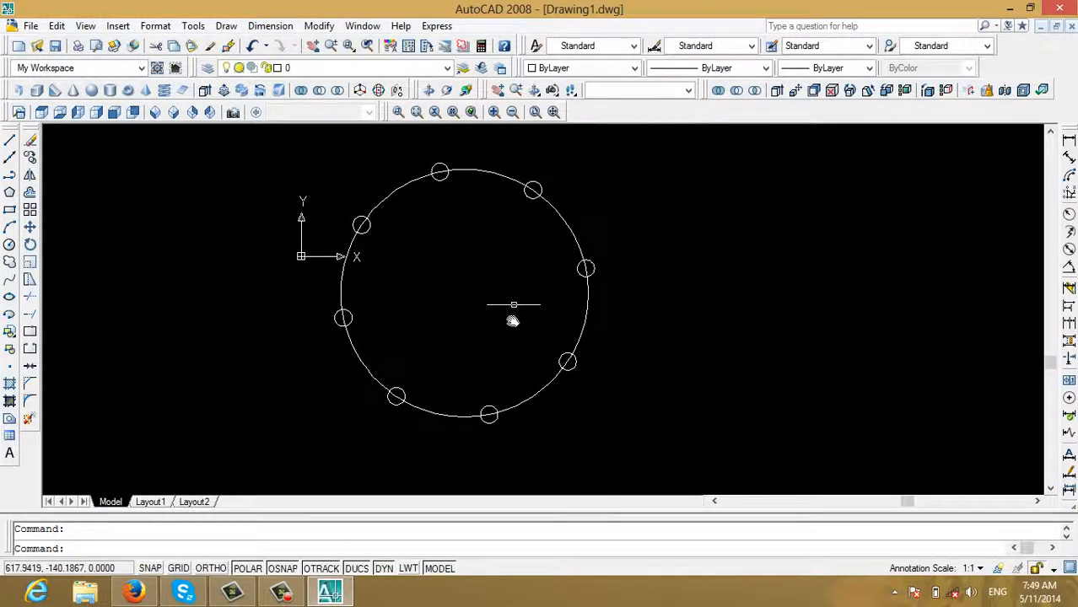
# - Delete the large circle and all the arrayed small circles with one crossing selection
pyautogui.click(631, 471)
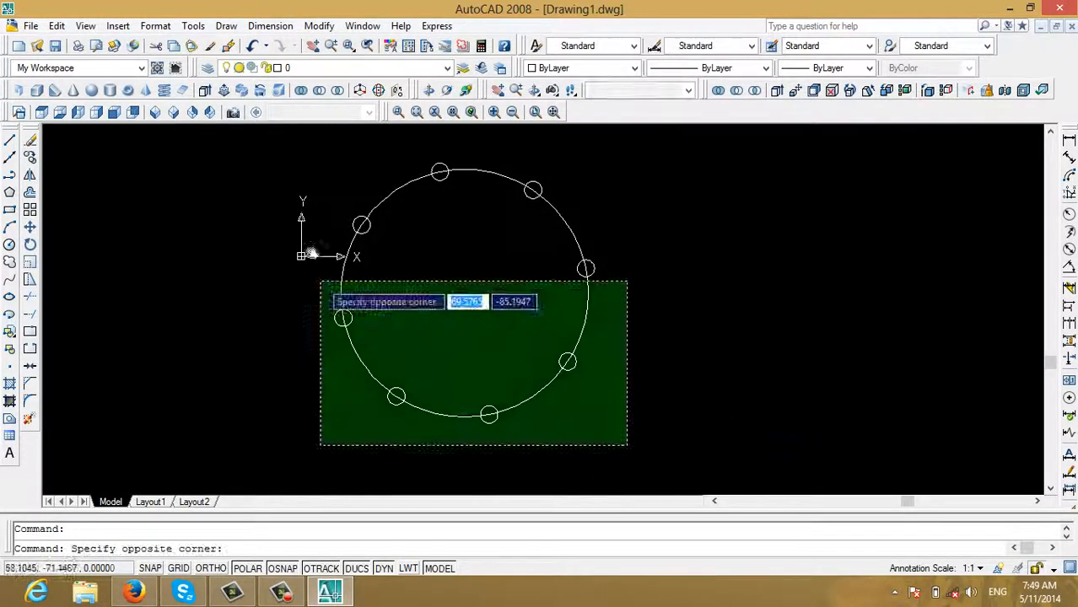
pyautogui.click(286, 160)
pyautogui.press('Delete')
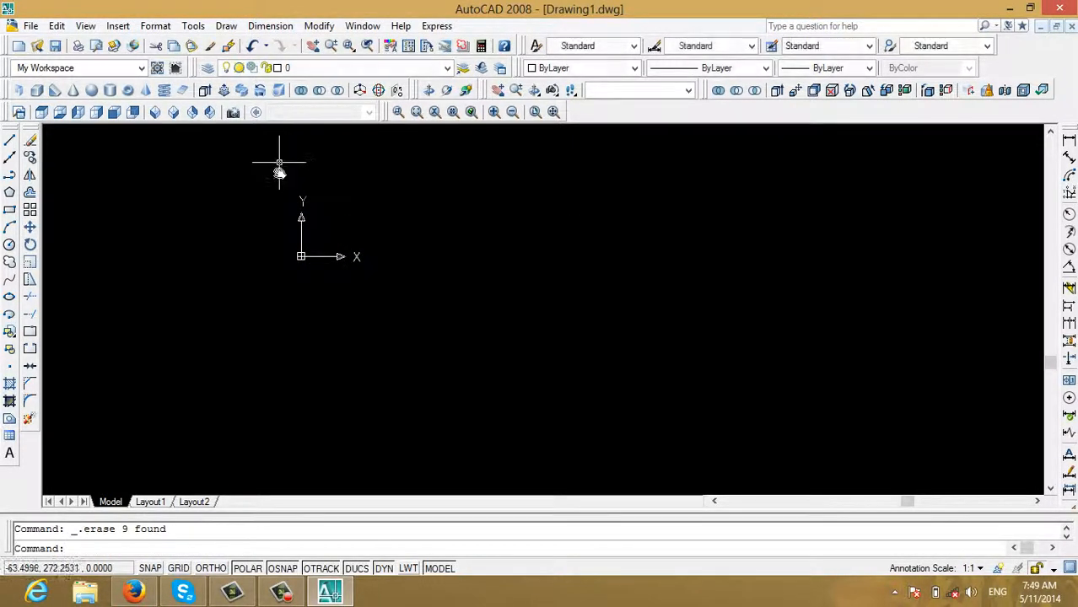
pyautogui.click(10, 211)
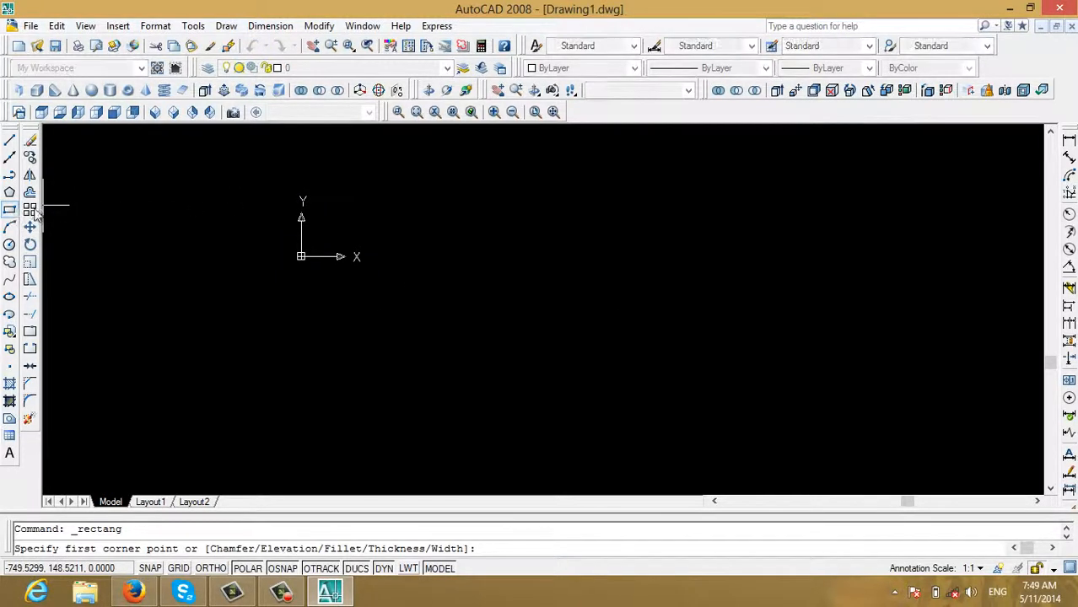
pyautogui.moveTo(305, 489); pyautogui.dragTo(315, 261, button='middle')
pyautogui.click(265, 245)
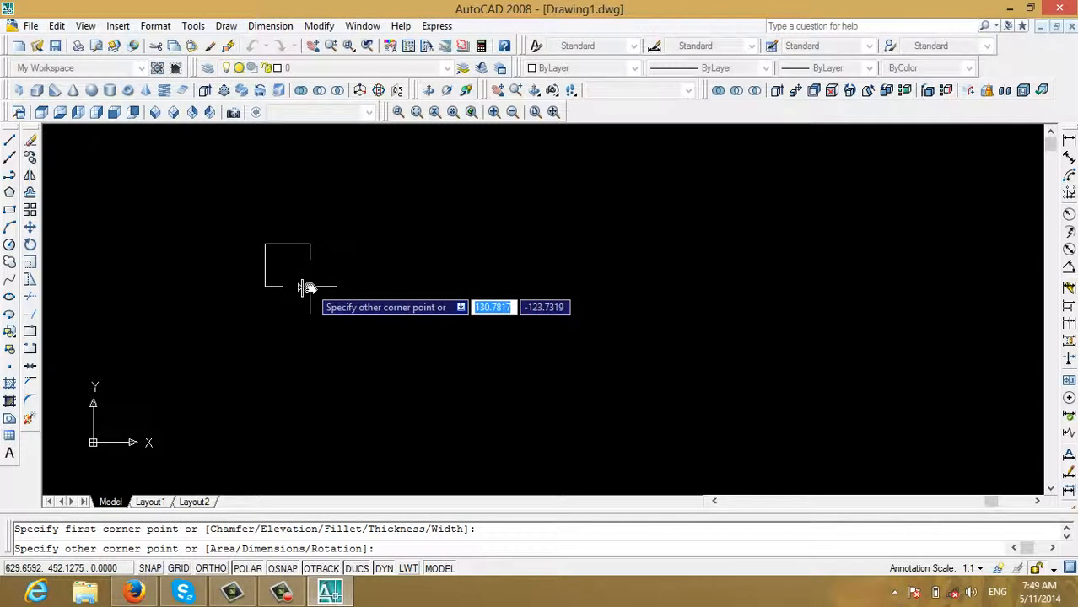
pyautogui.press('Escape')
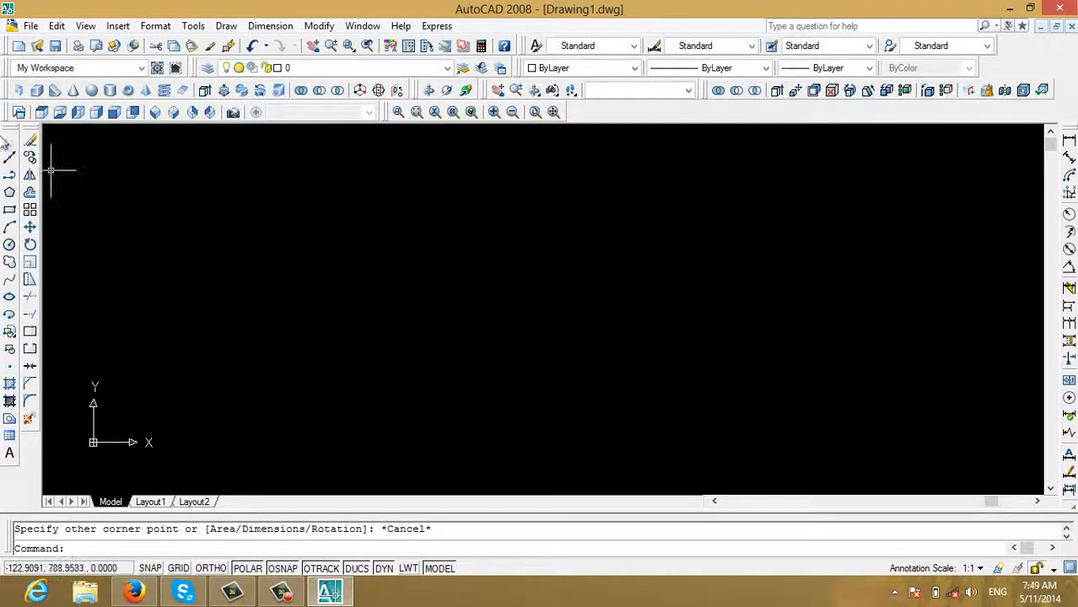
# - Draw a closed square with 100-unit sides from lines, above and to the right of the origin, and end the Line command
pyautogui.click(10, 139)
pyautogui.click(150, 226)
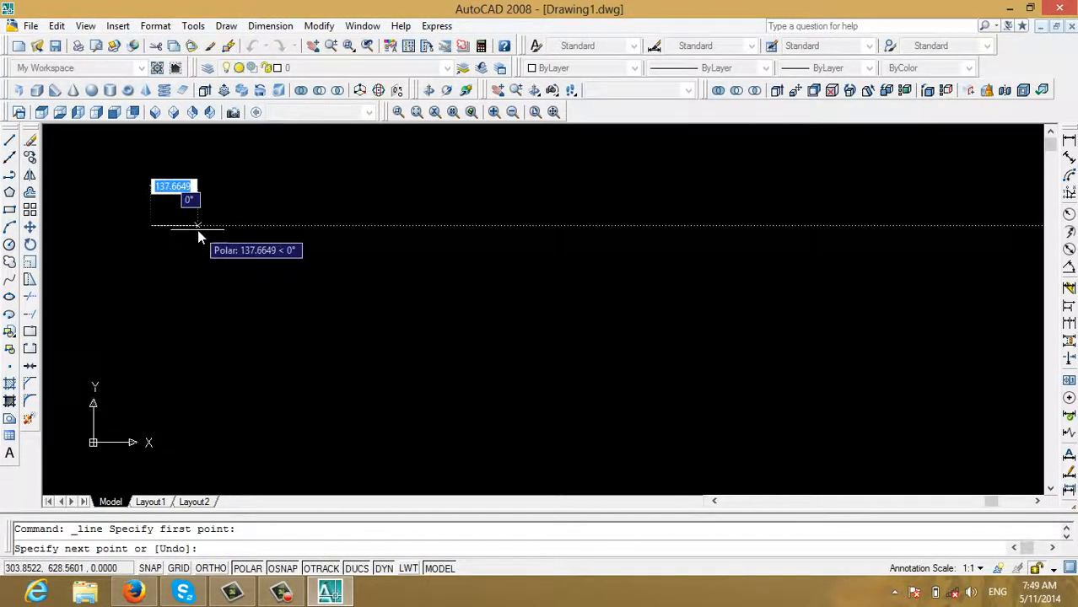
pyautogui.write('100')
pyautogui.press('Return')
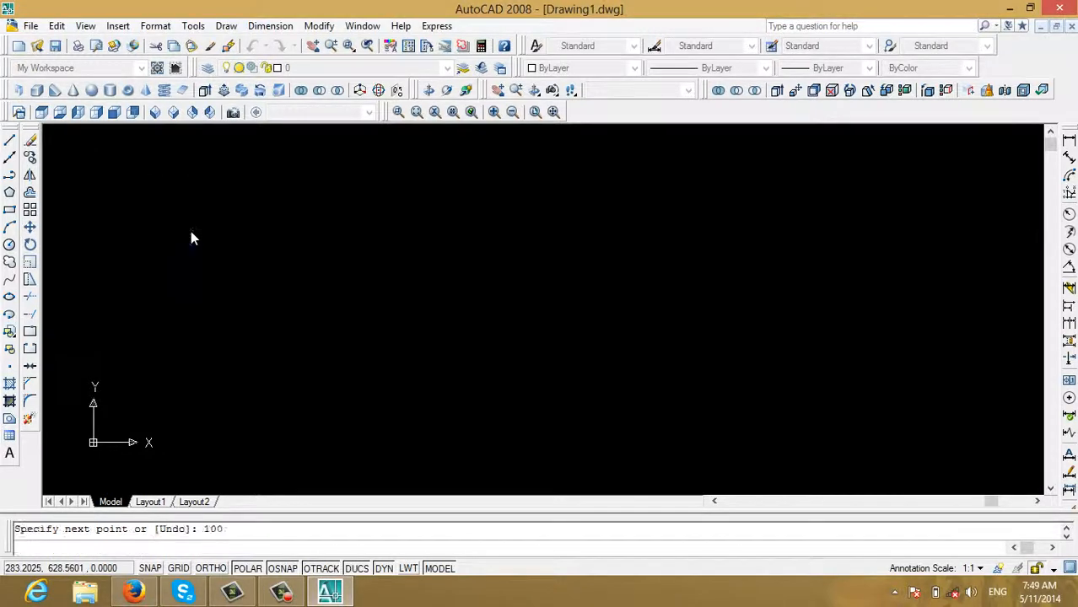
pyautogui.write('100')
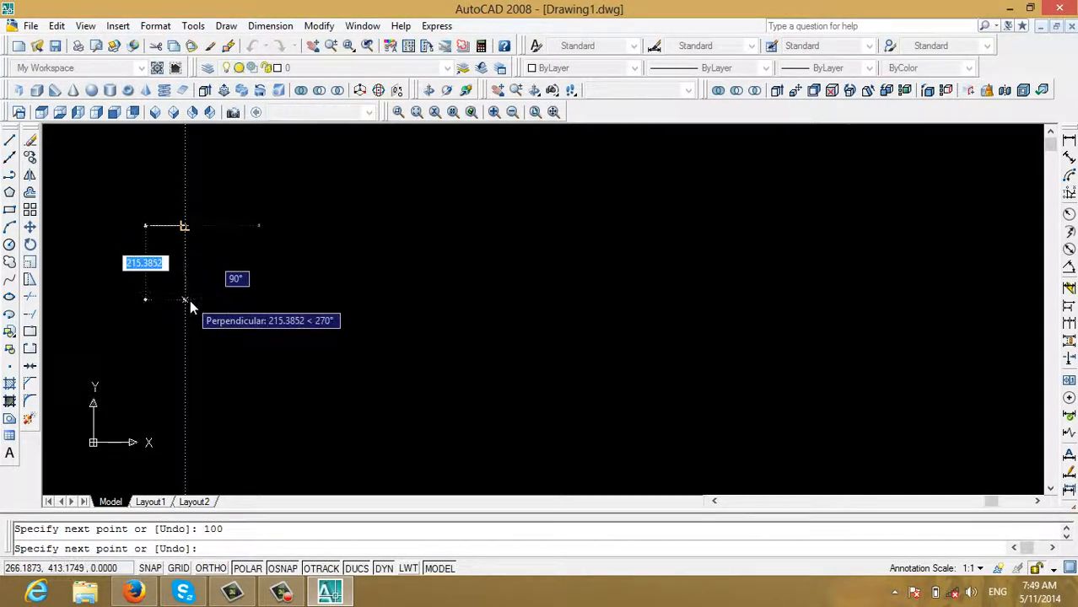
pyautogui.press('Return')
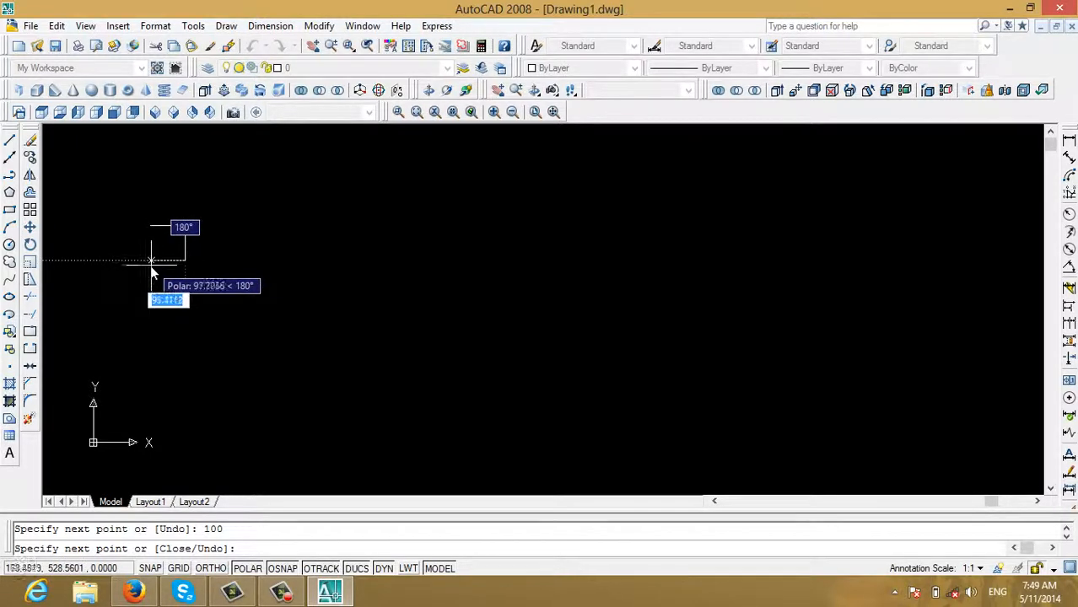
pyautogui.write('100')
pyautogui.press('Return')
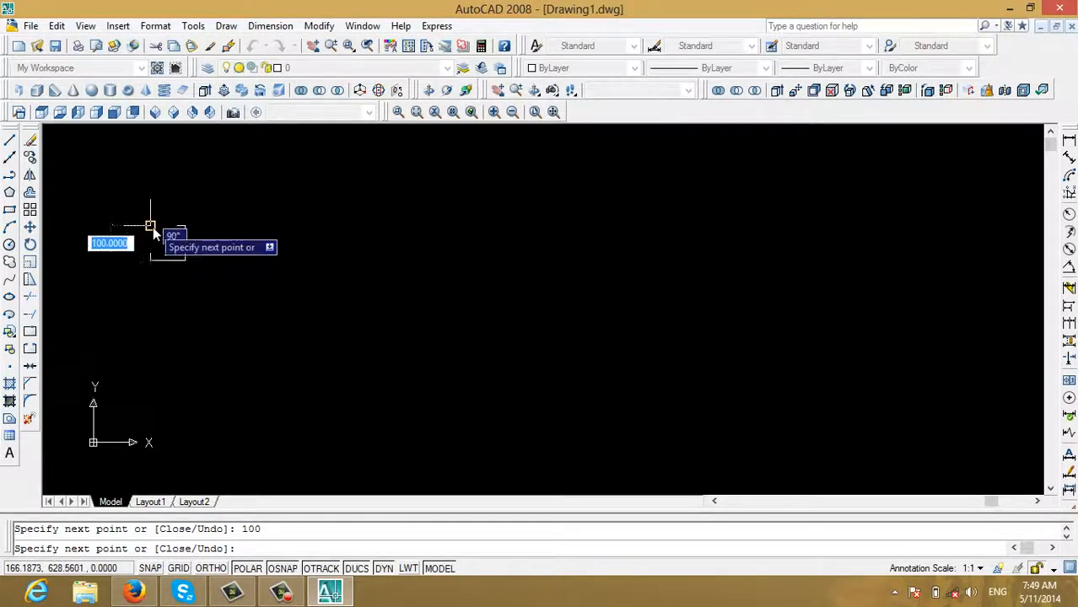
pyautogui.press('Escape')
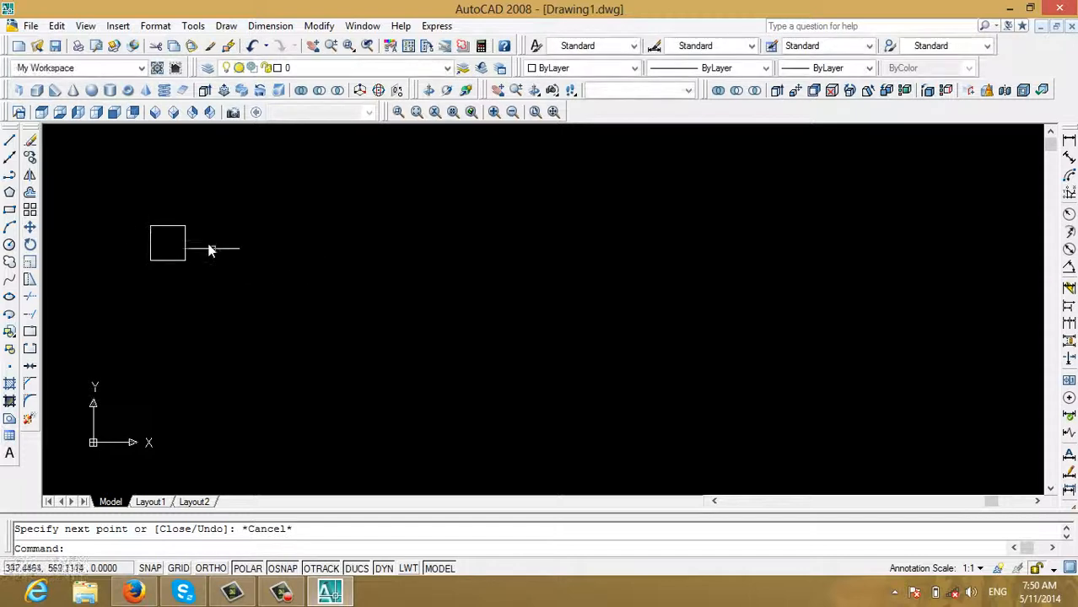
# - Start a rectangular array and select all four lines of the square as its objects
pyautogui.scroll(1, 211, 246)
pyautogui.moveTo(204, 233); pyautogui.dragTo(290, 261, button='middle')
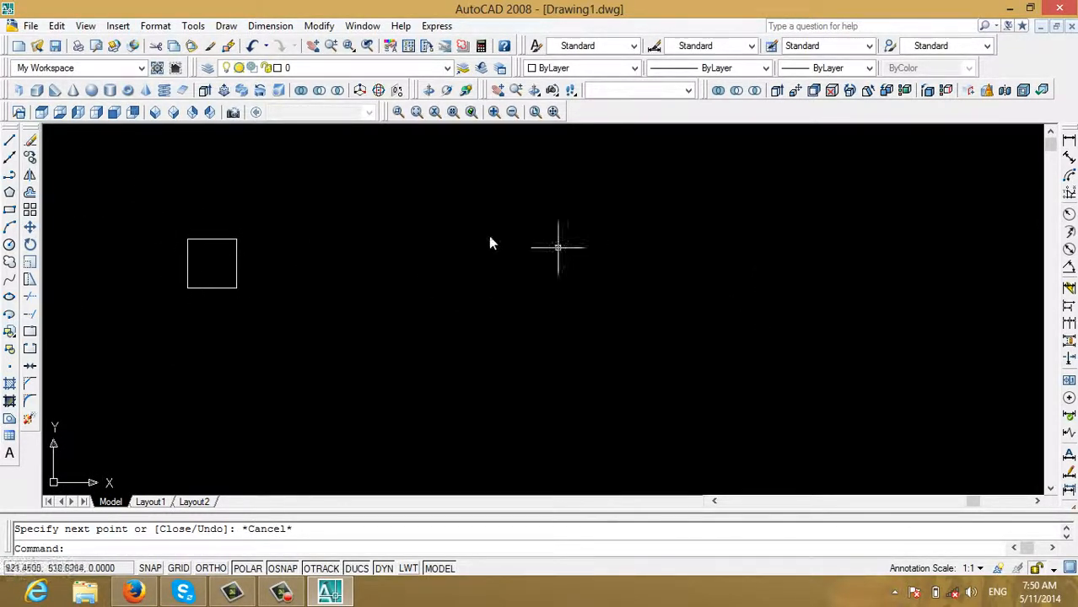
pyautogui.scroll(-2, 489, 240)
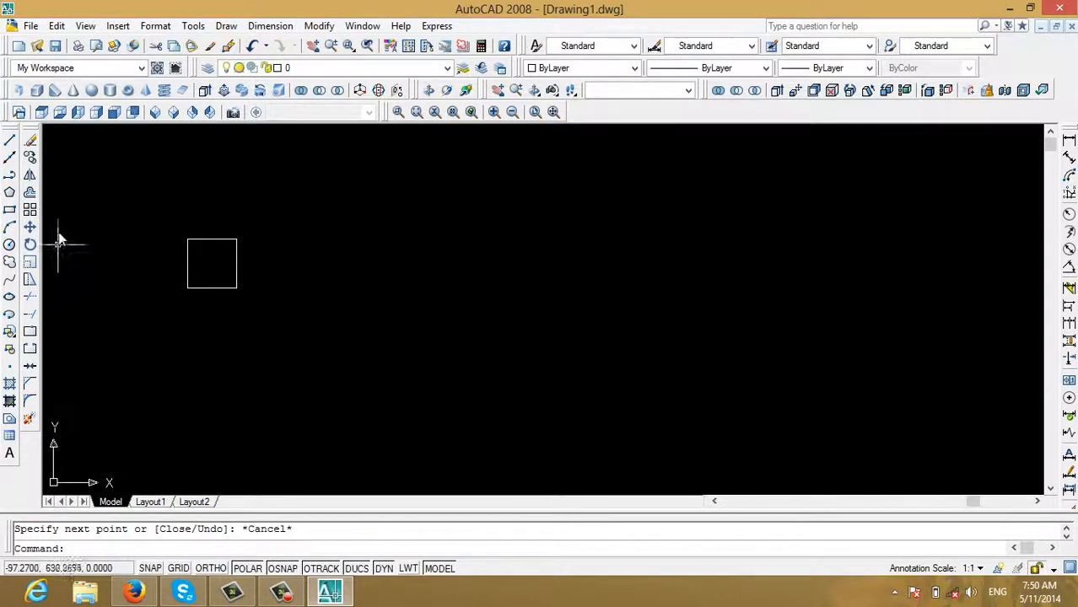
pyautogui.scroll(-2, 421, 288)
pyautogui.moveTo(372, 271); pyautogui.dragTo(323, 308, button='middle')
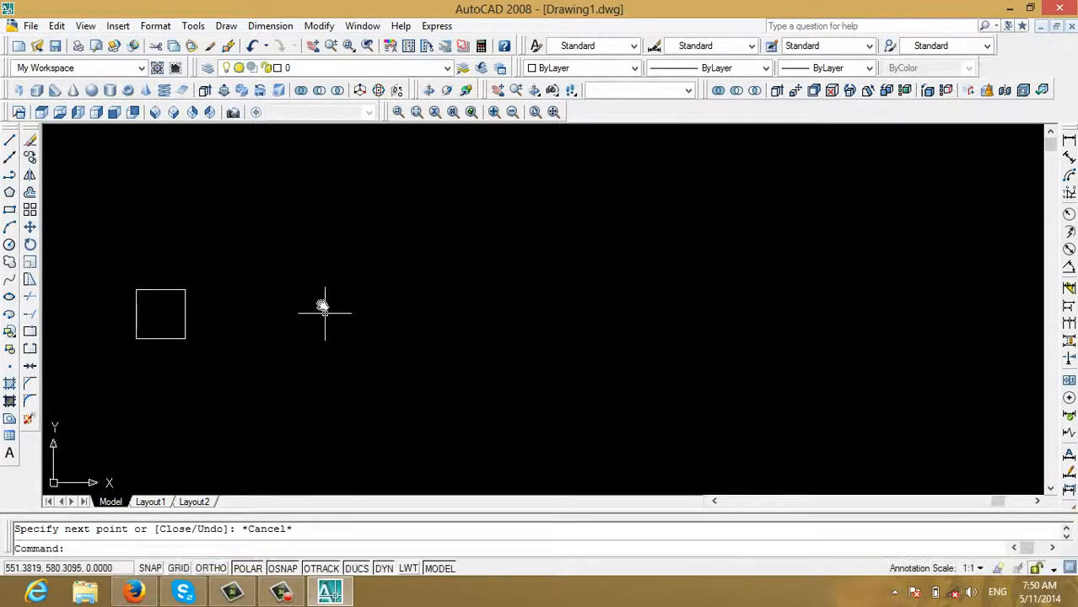
pyautogui.click(30, 209)
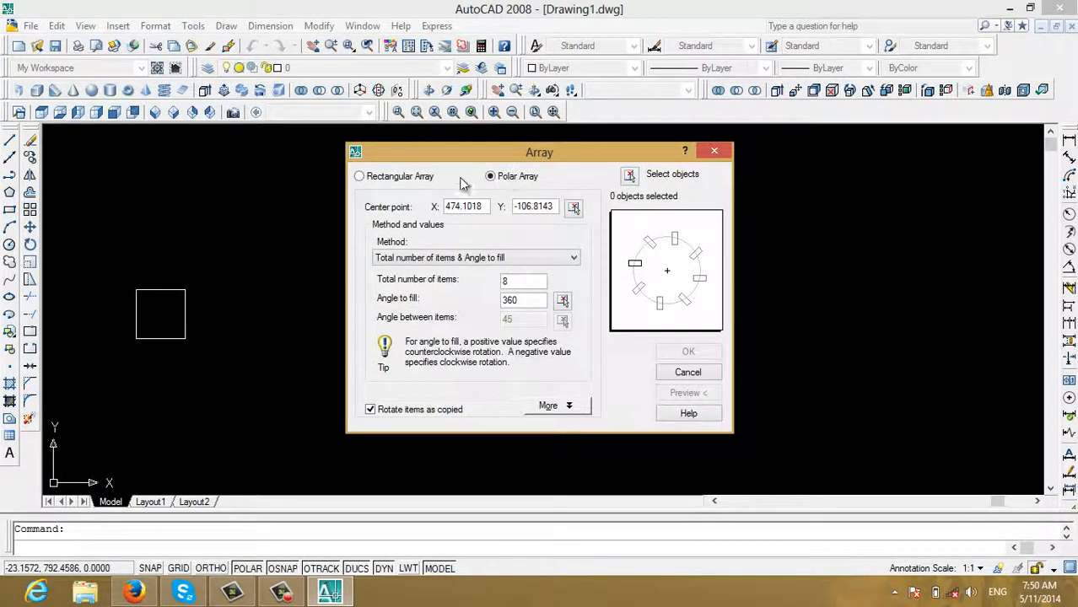
pyautogui.click(422, 181)
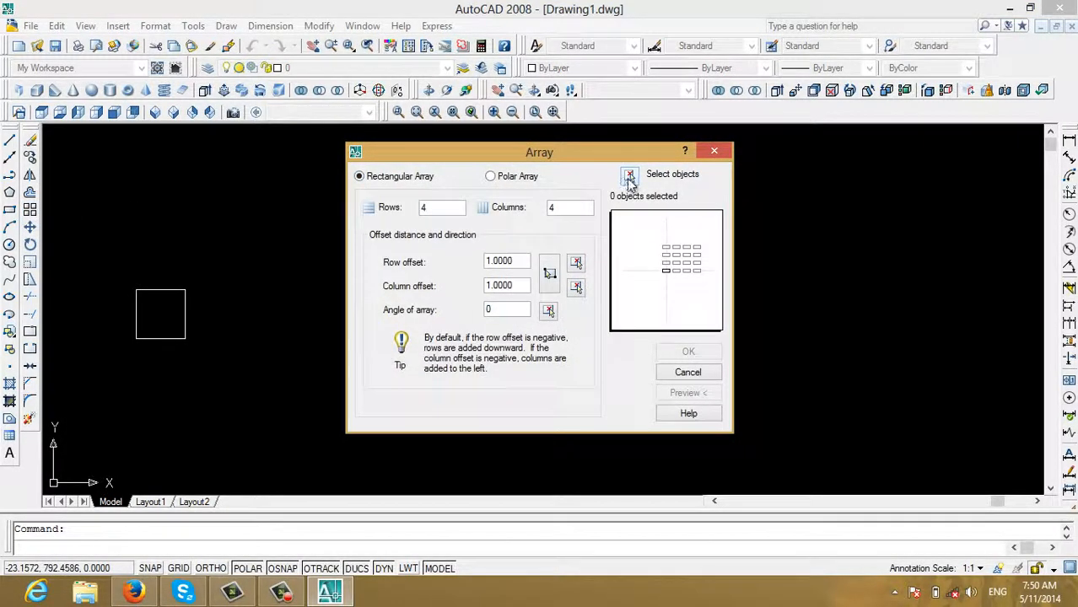
pyautogui.click(628, 174)
pyautogui.click(123, 276)
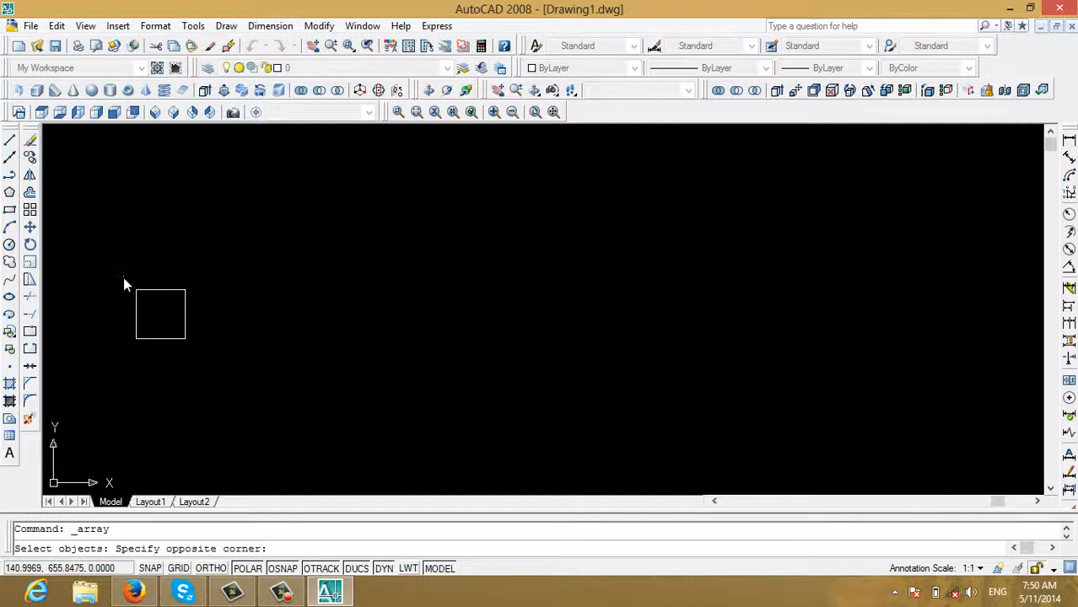
pyautogui.click(242, 362)
pyautogui.press('Return')
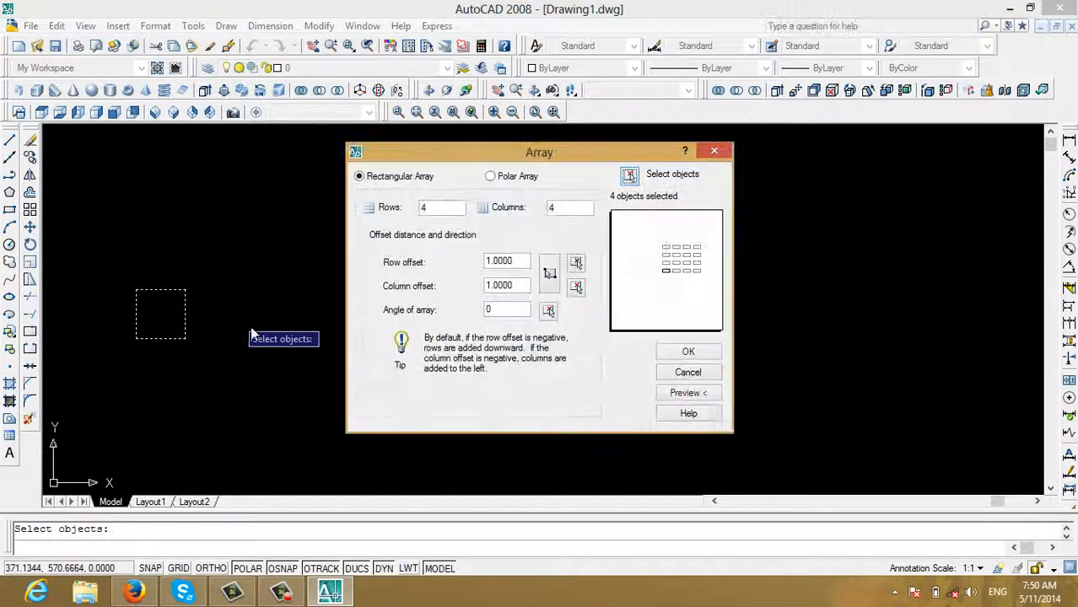
# - Set the array to 3 rows and 6 columns with a row offset of 150, and preview it
pyautogui.click(446, 208)
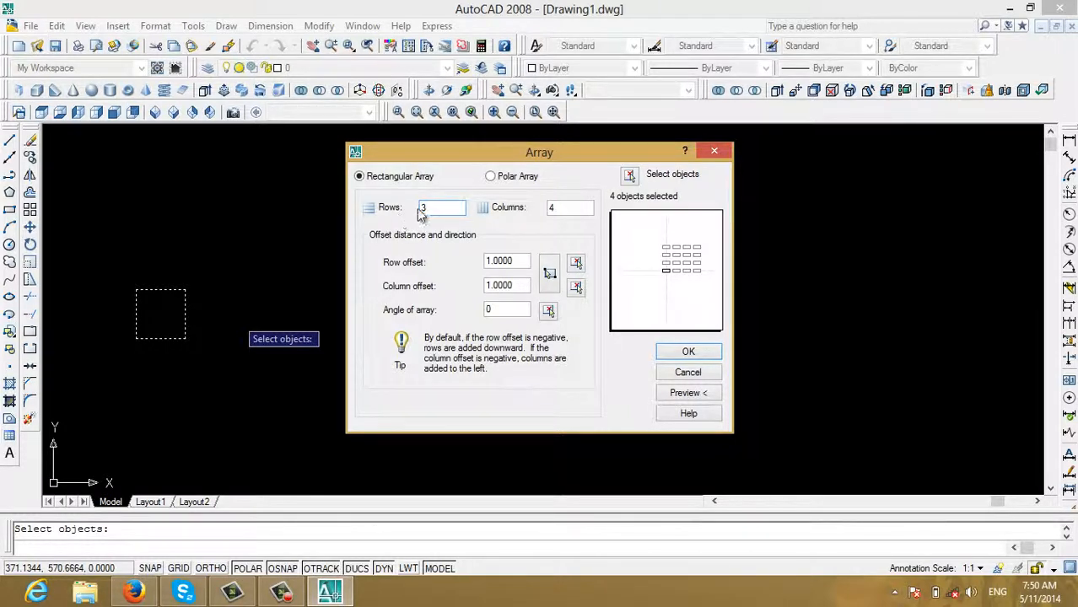
pyautogui.press('Tab')
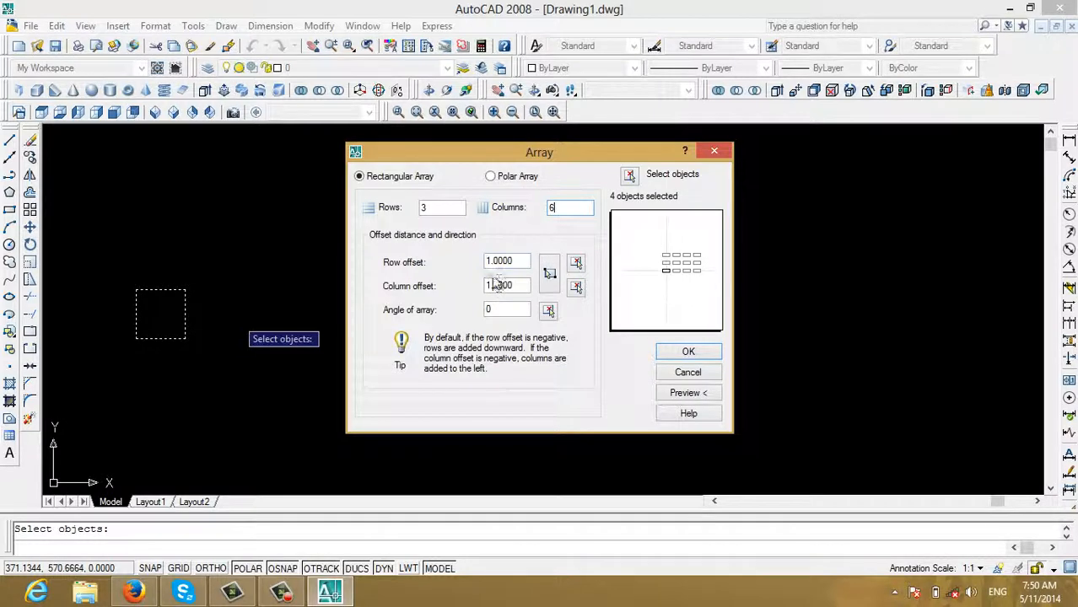
pyautogui.moveTo(523, 262); pyautogui.dragTo(474, 264)
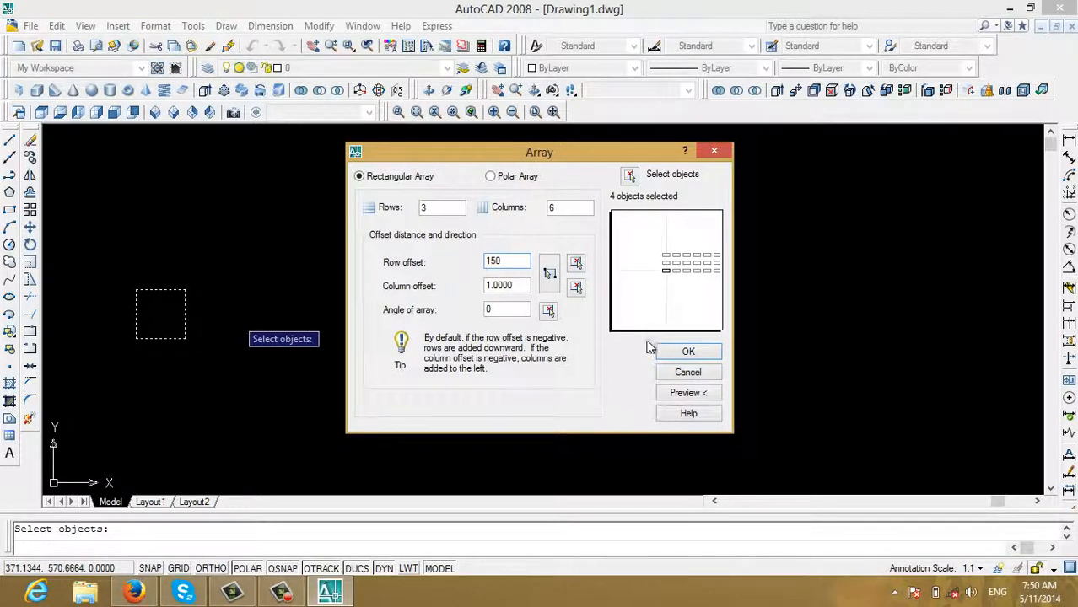
pyautogui.click(683, 392)
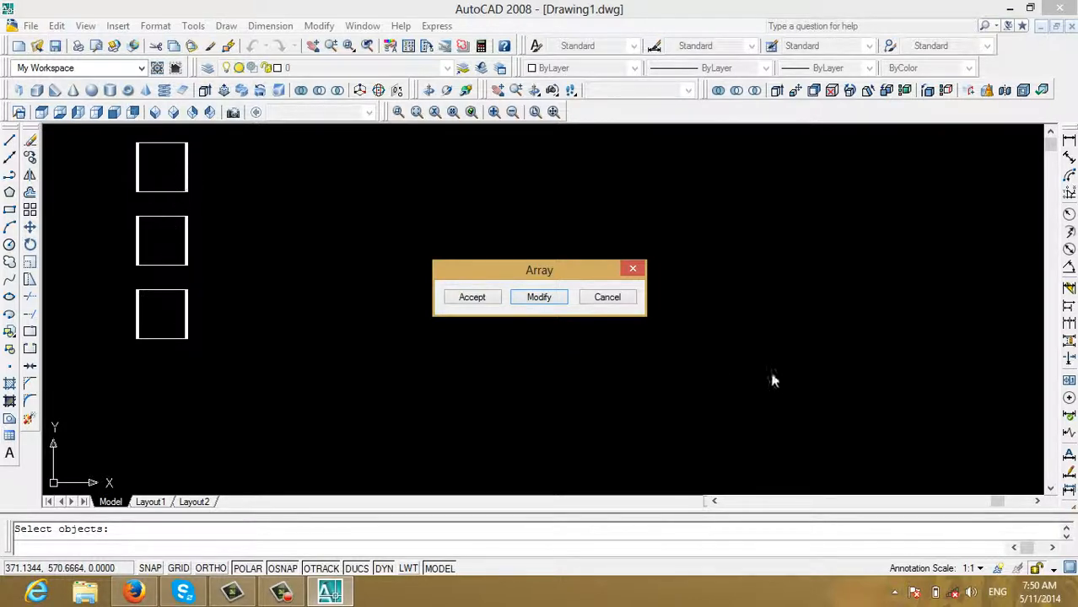
# - Modify the column offset to 150, preview the array again and accept it
pyautogui.click(538, 298)
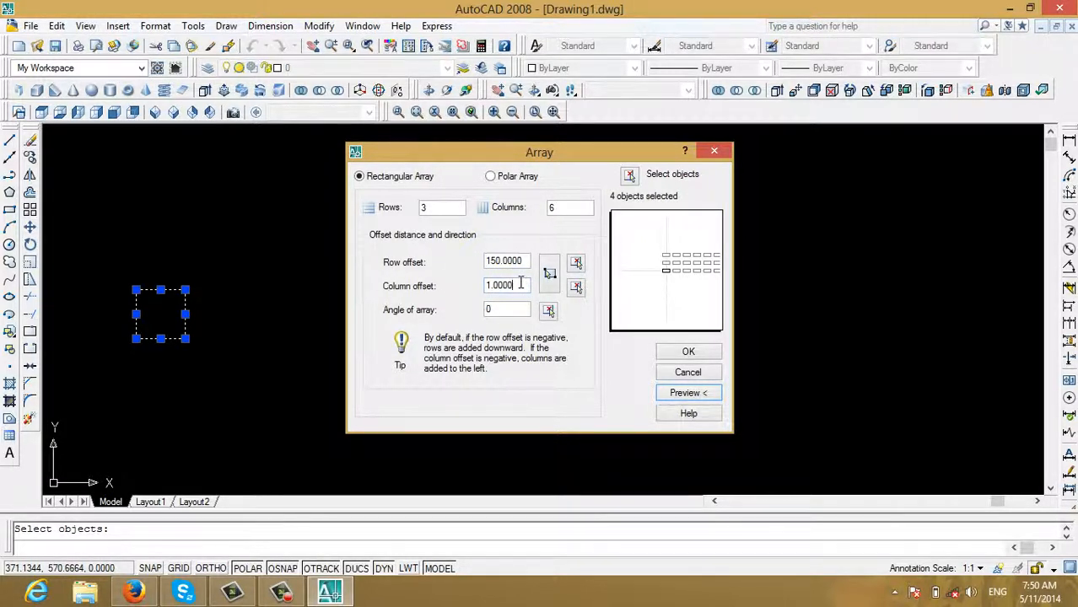
pyautogui.moveTo(520, 284); pyautogui.dragTo(461, 286)
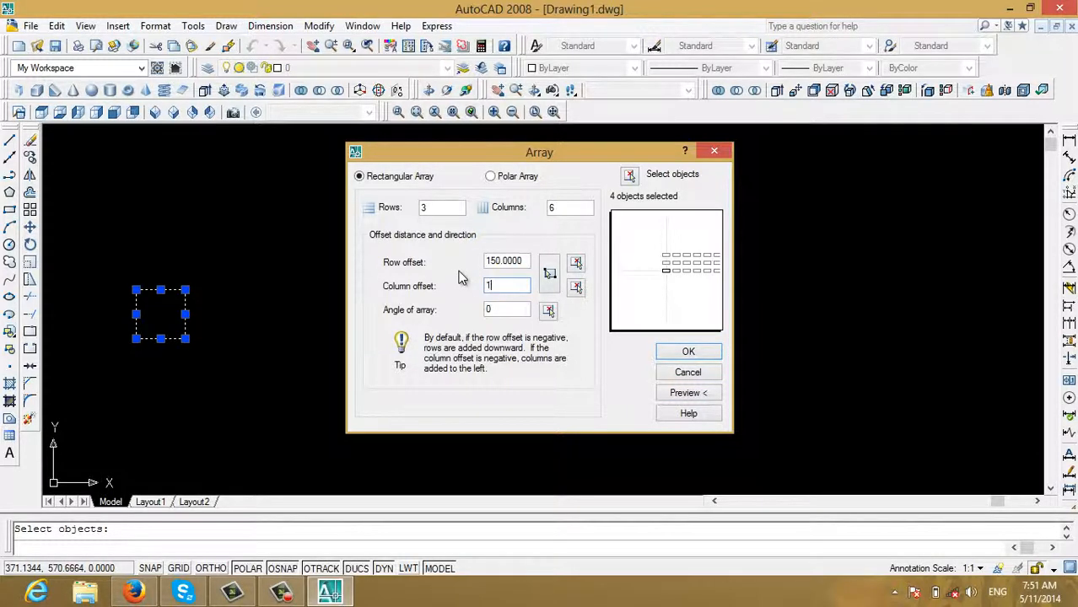
pyautogui.write('150')
pyautogui.click(696, 396)
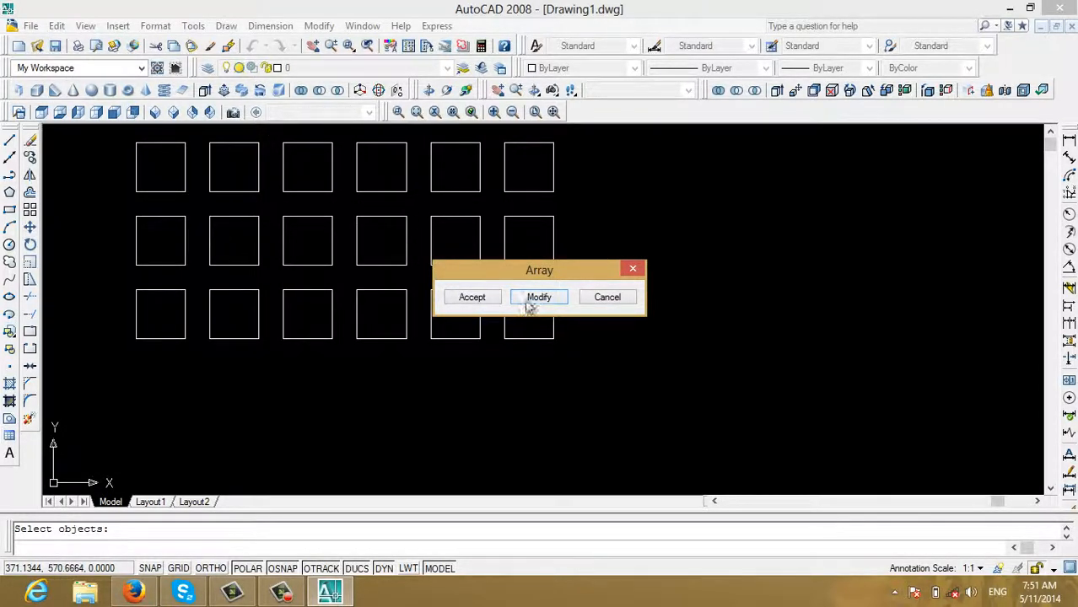
pyautogui.click(471, 298)
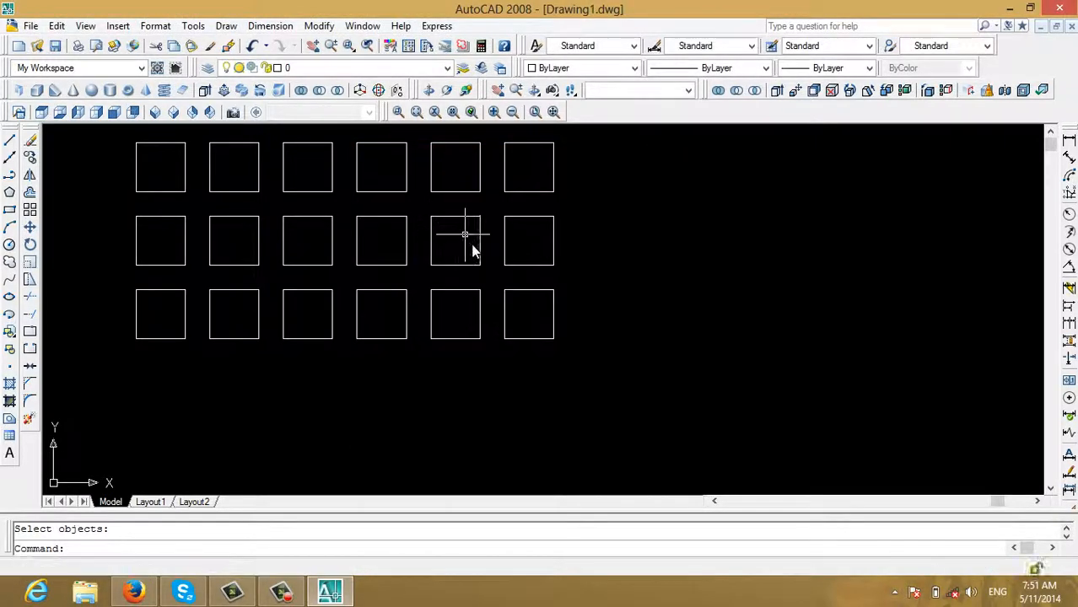
# - Select all the arrayed squares with crossing selections and delete them
pyautogui.moveTo(466, 242); pyautogui.dragTo(511, 380, button='middle')
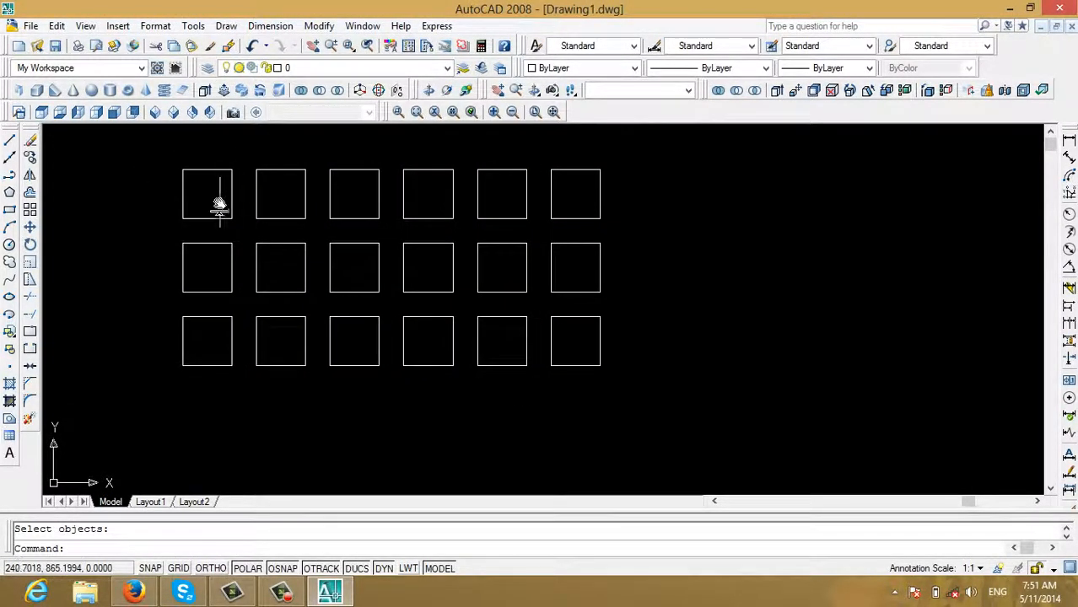
pyautogui.click(671, 431)
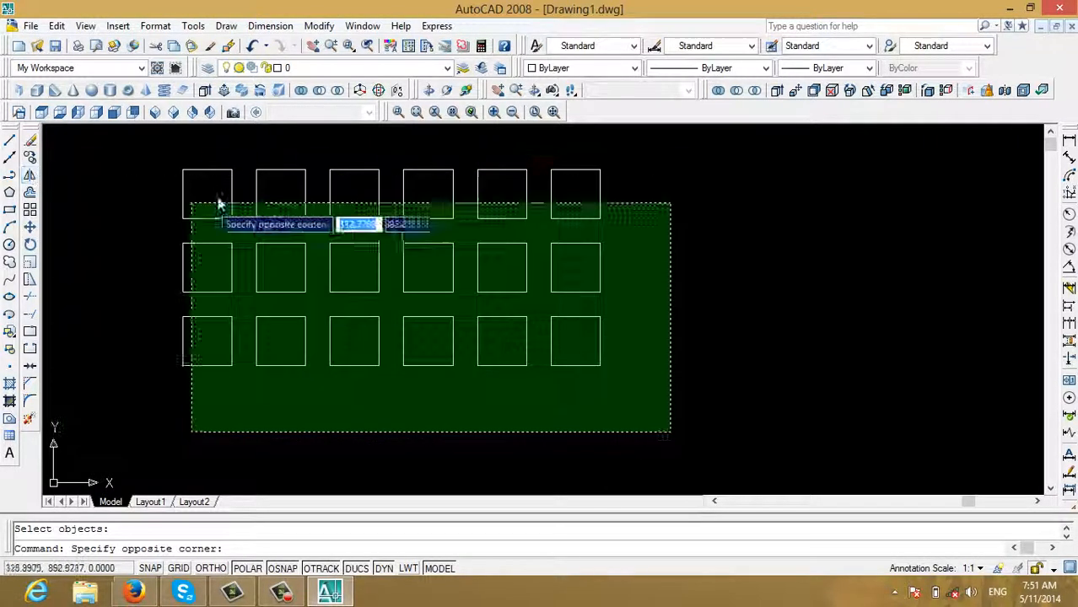
pyautogui.click(253, 152)
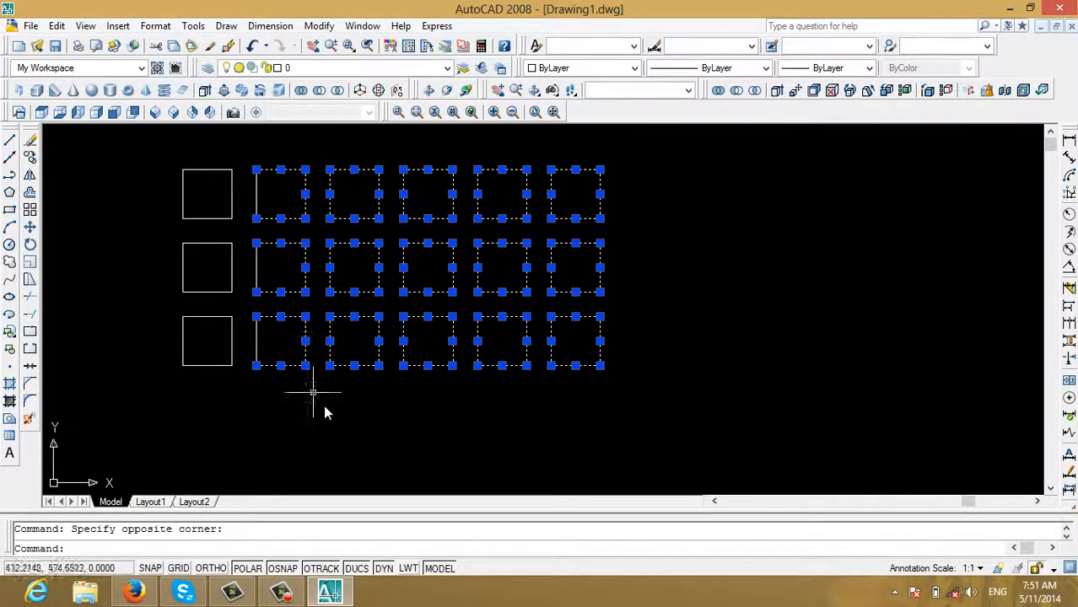
pyautogui.click(793, 422)
pyautogui.click(123, 161)
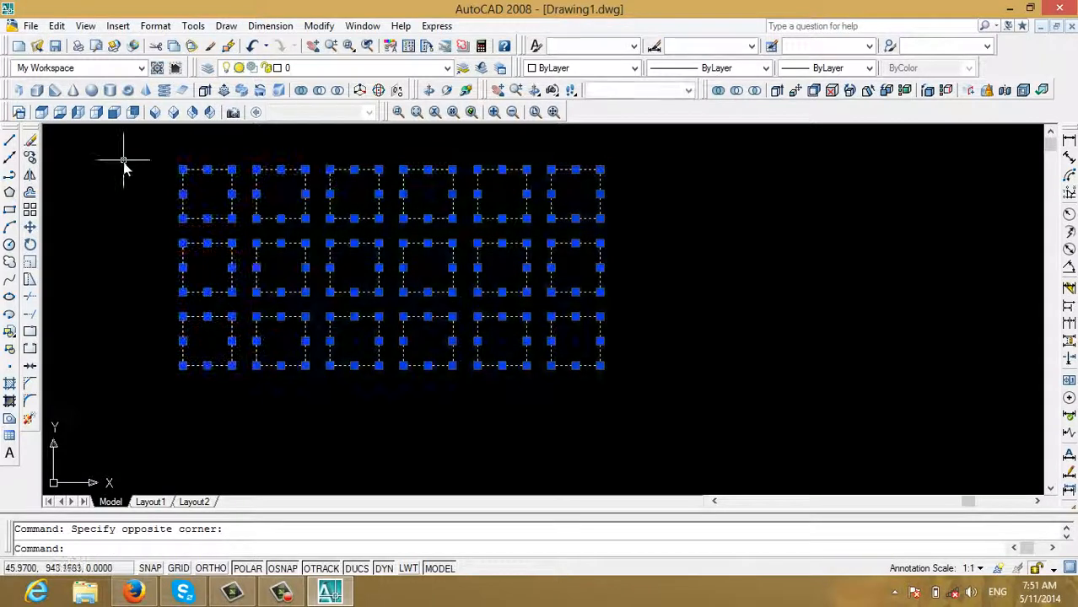
pyautogui.press('Delete')
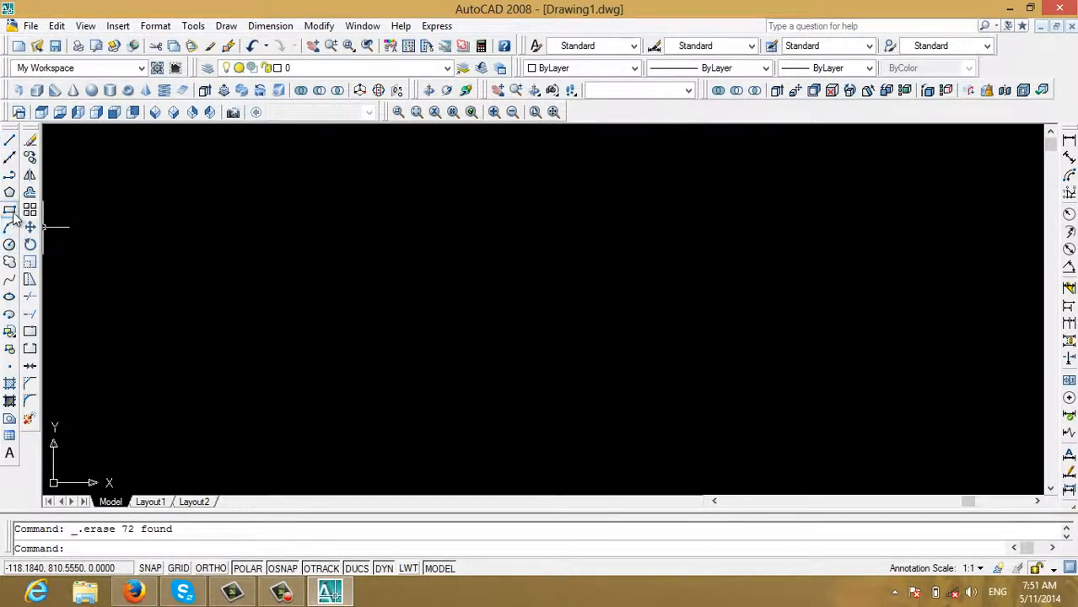
# - Draw a rectangle by two opposite corners in the empty area above and to the right of the origin
pyautogui.click(10, 210)
pyautogui.click(208, 205)
pyautogui.click(443, 369)
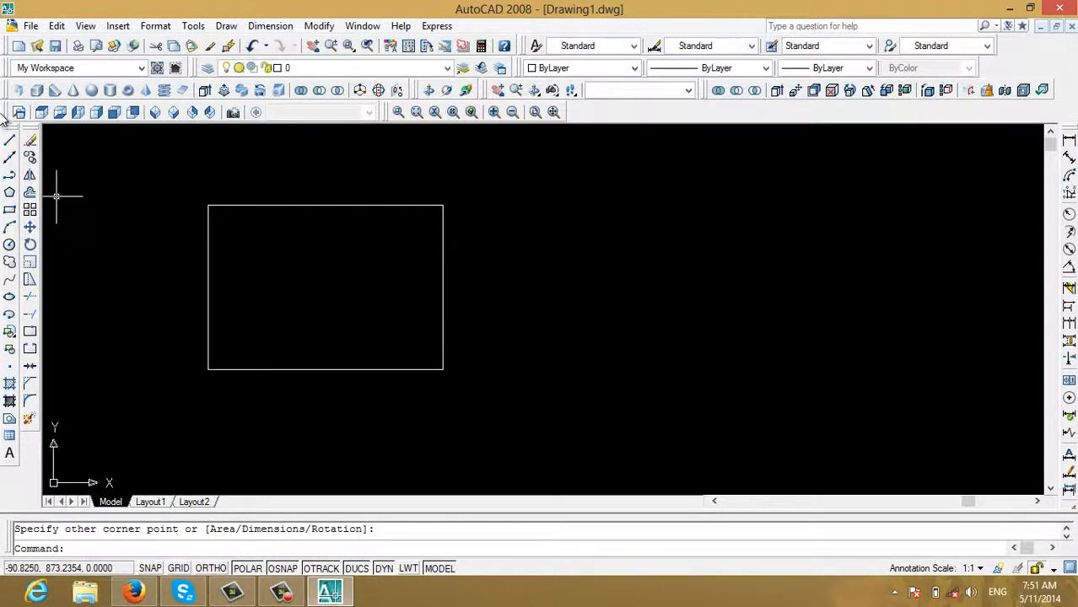
# - Draw a vertical line about 334 units long to the right of the rectangle, aligned with its top and bottom edges
pyautogui.click(10, 140)
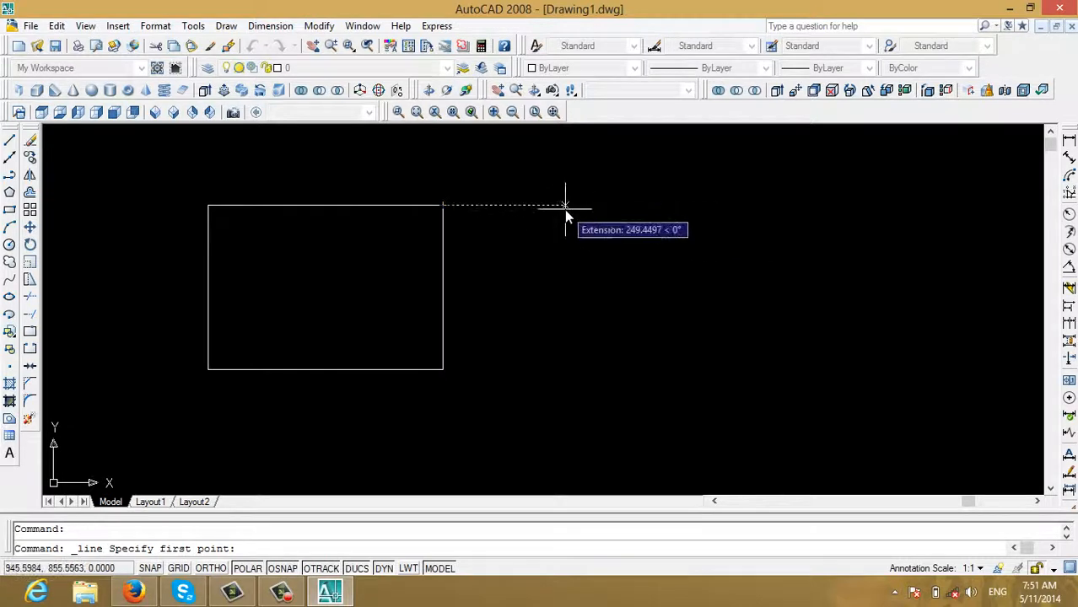
pyautogui.click(623, 207)
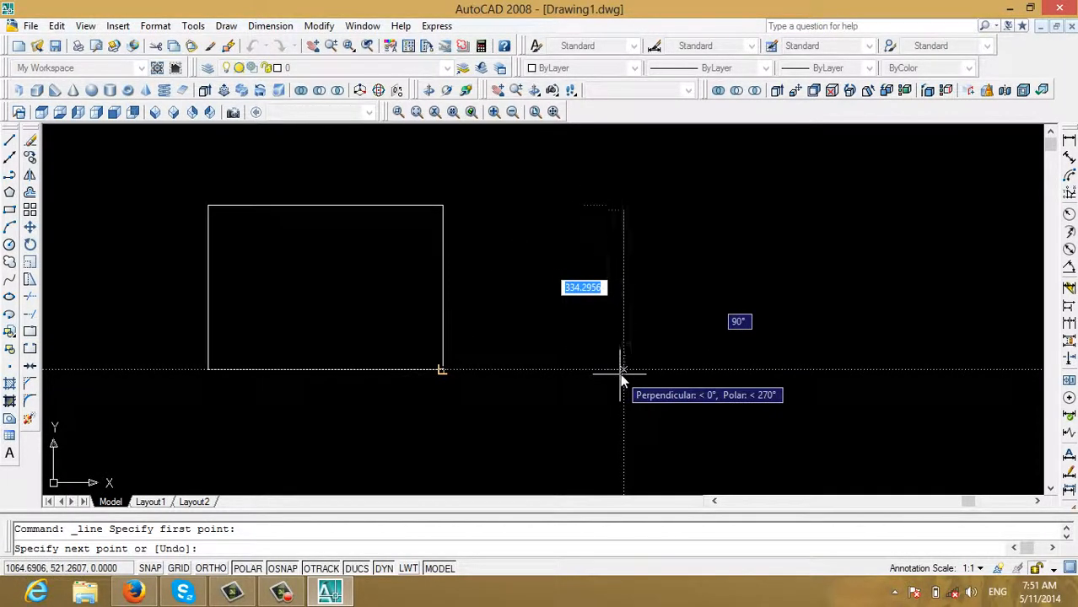
pyautogui.press('Escape')
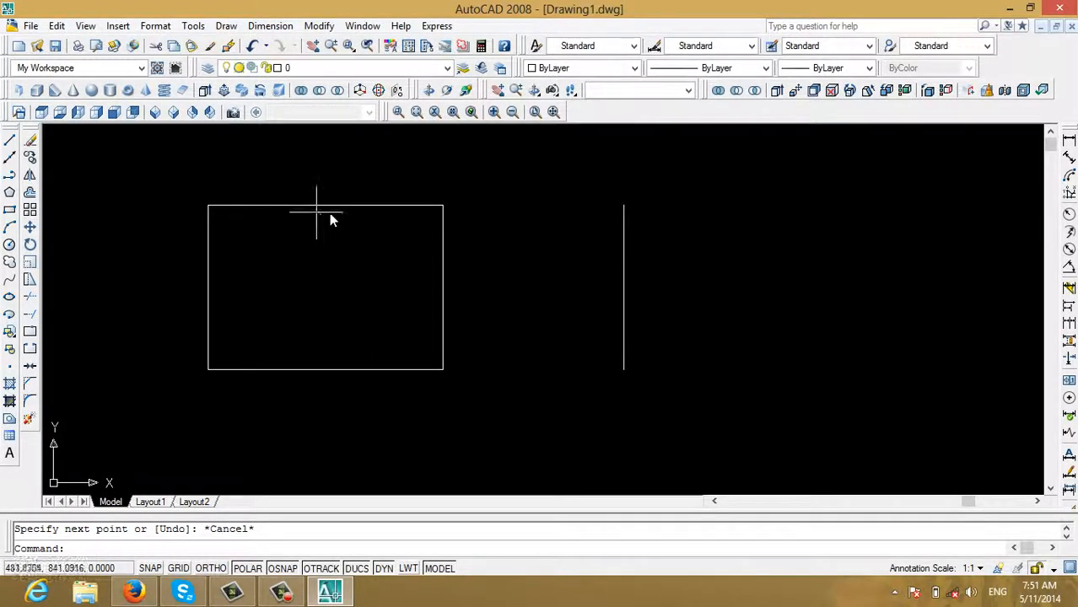
# - Move the vertical line from its lower endpoint to the midpoint of the rectangle's bottom edge
pyautogui.click(31, 228)
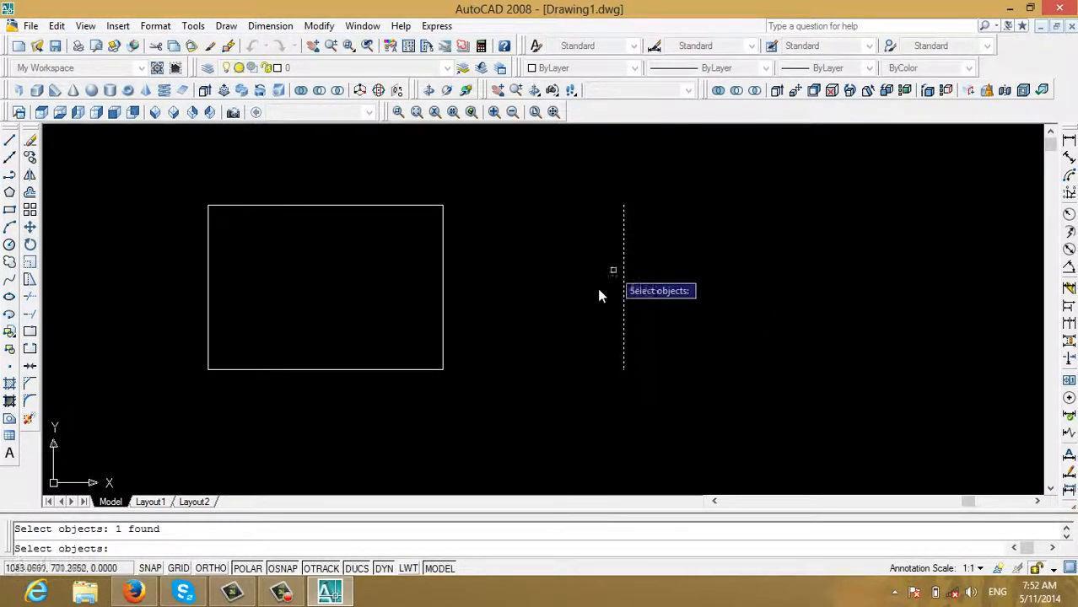
pyautogui.press('Return')
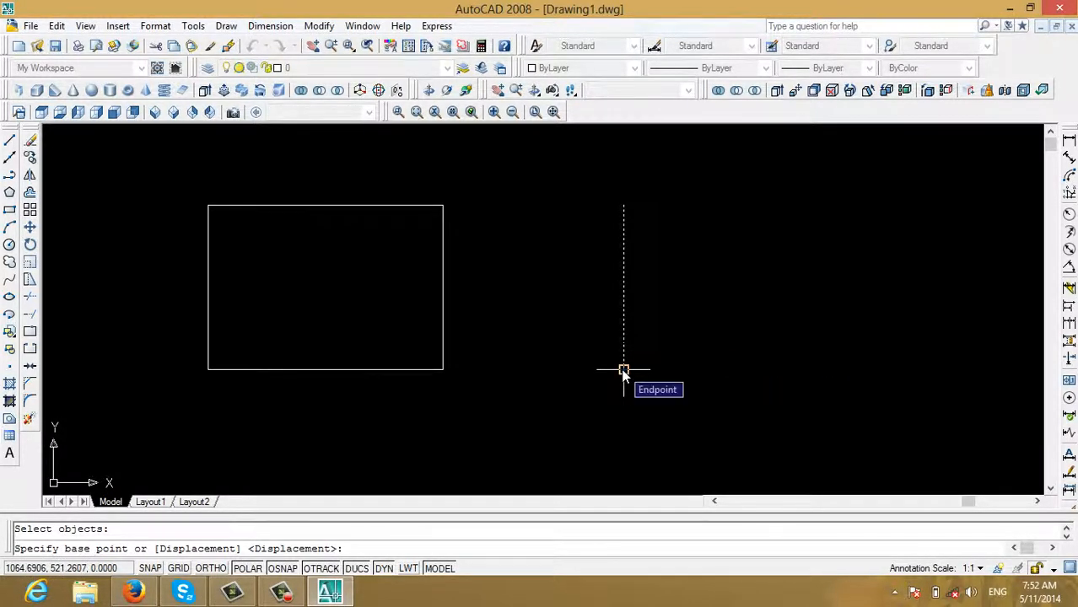
pyautogui.click(623, 371)
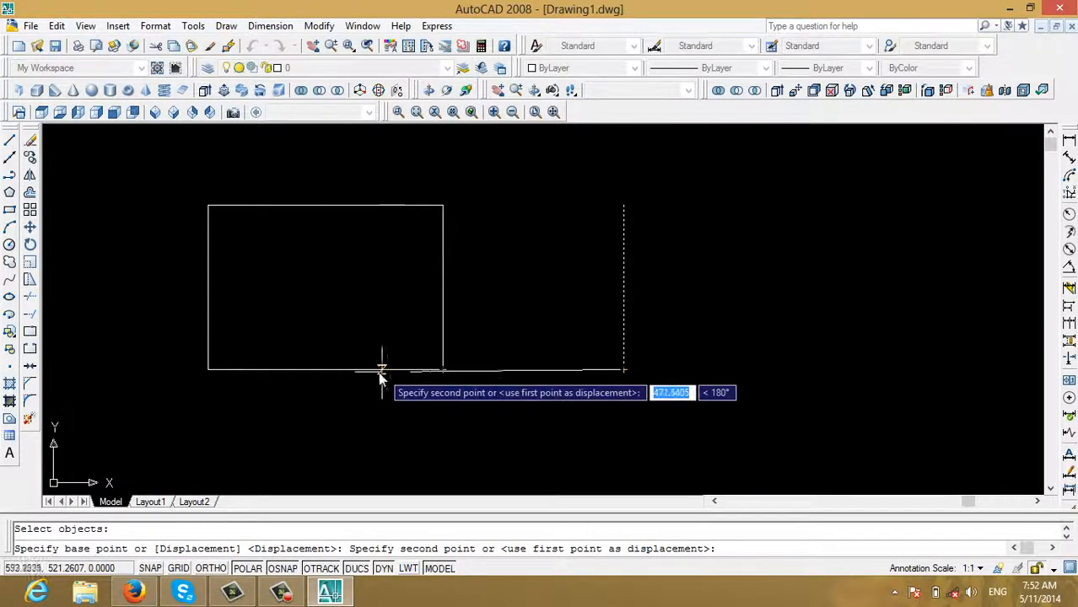
pyautogui.click(326, 372)
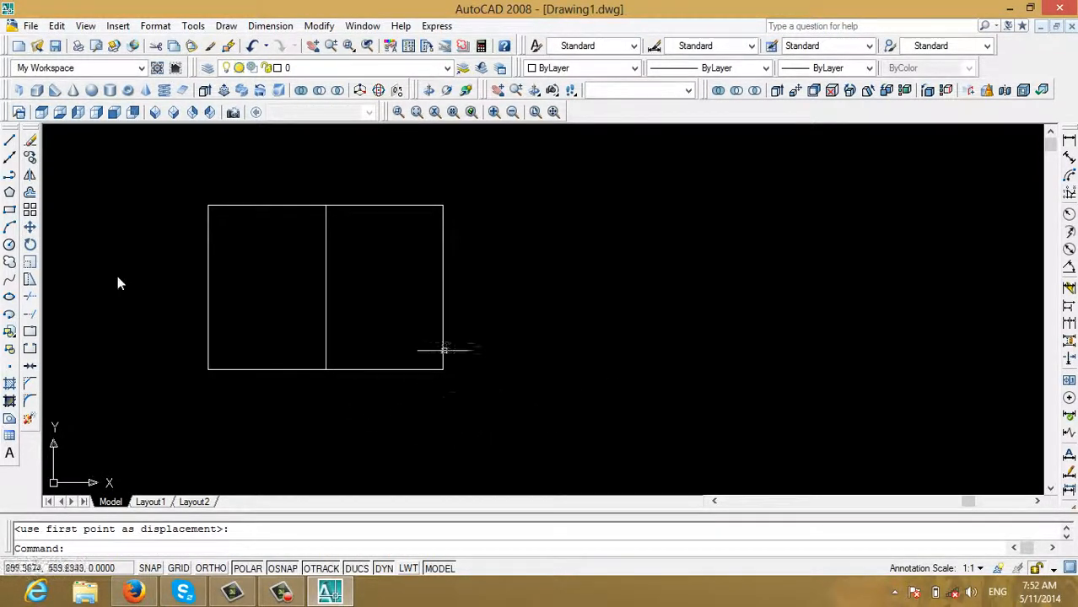
# - Rotate the line inside the rectangle by 90 degrees about its midpoint
pyautogui.scroll(-1, 352, 242)
pyautogui.moveTo(352, 264)
pyautogui.mouseDown(button='middle')
pyautogui.moveTo(253, 308)
pyautogui.moveTo(246, 263)
pyautogui.moveTo(260, 322)
pyautogui.mouseUp(button='middle')
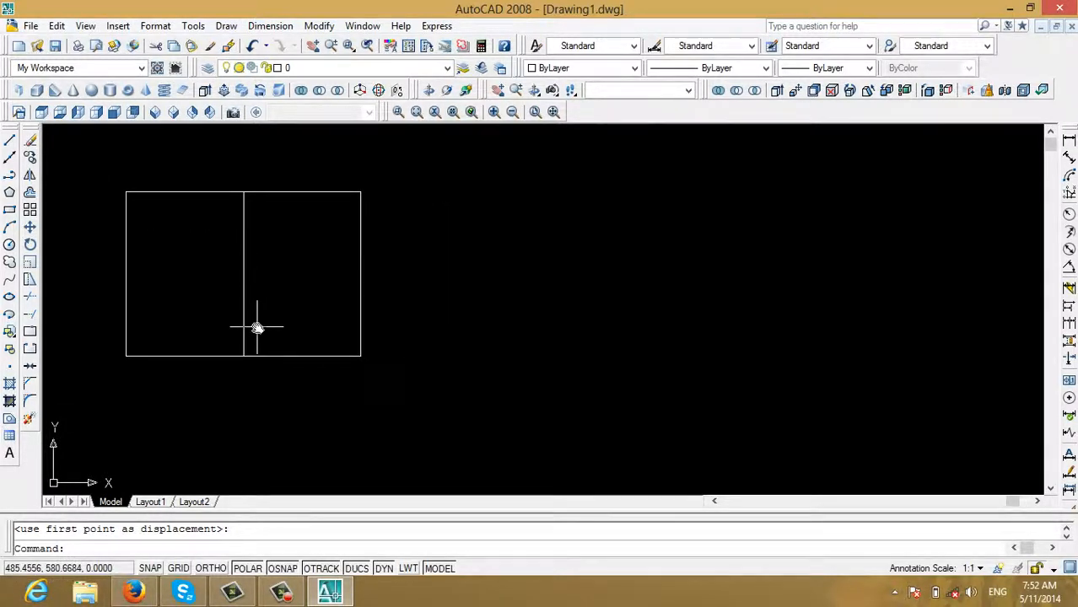
pyautogui.click(30, 245)
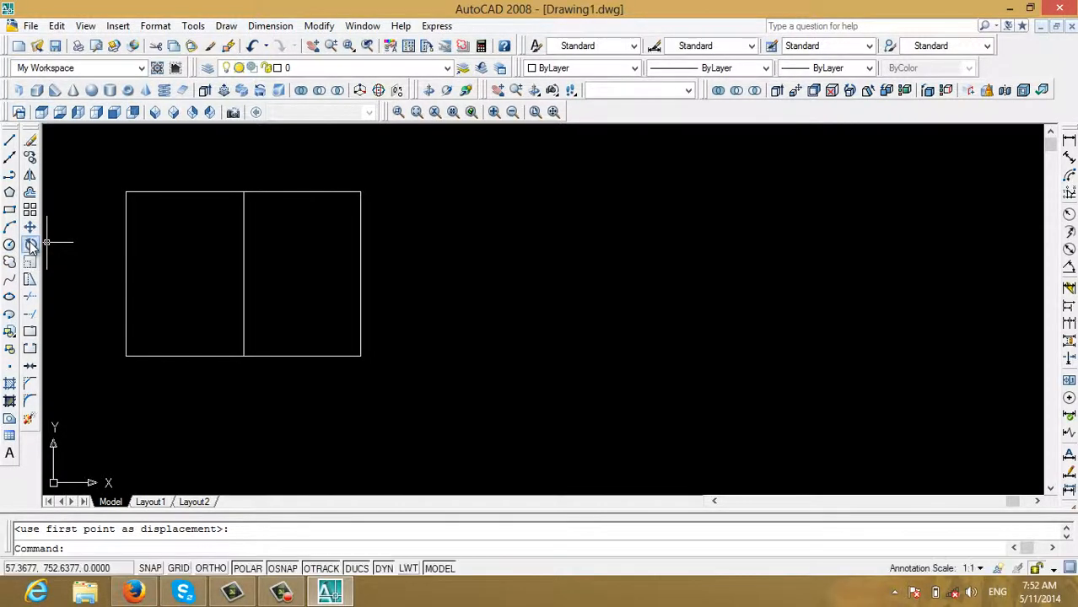
pyautogui.click(244, 268)
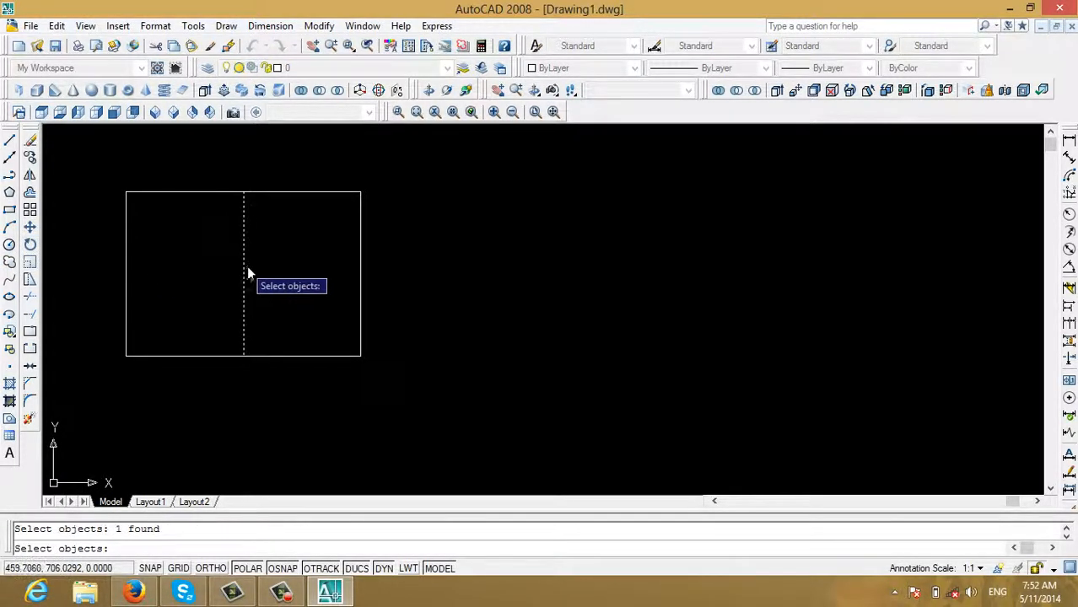
pyautogui.press('Return')
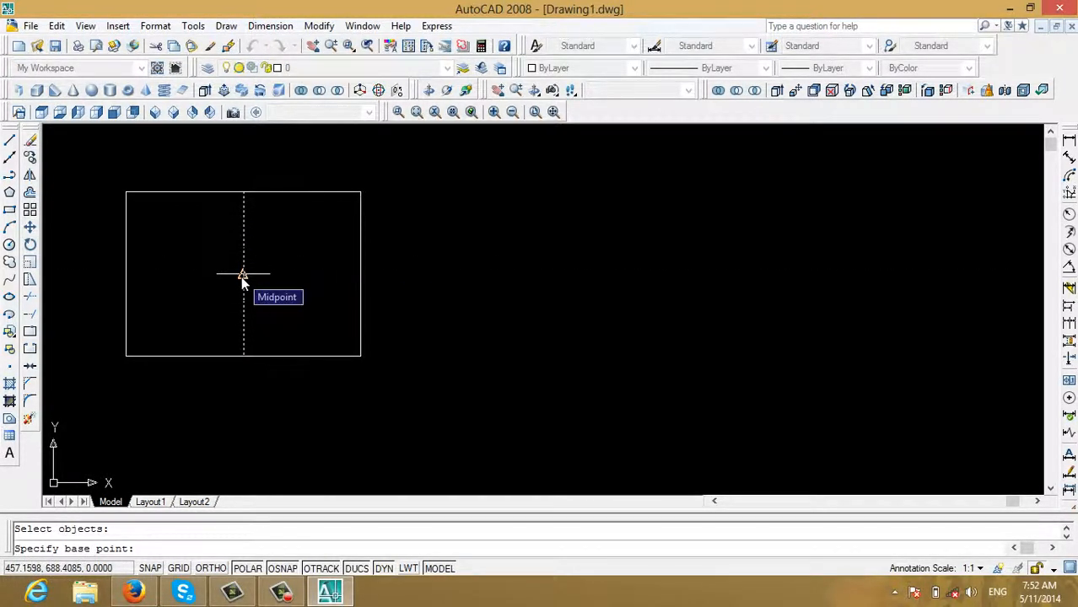
pyautogui.click(242, 276)
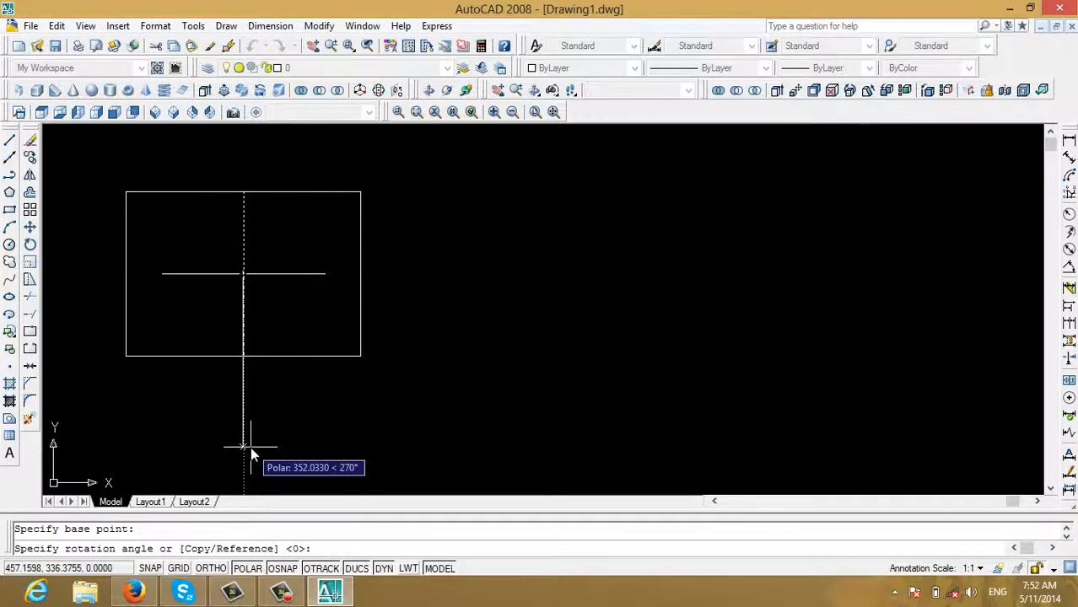
pyautogui.write('90')
pyautogui.press('Return')
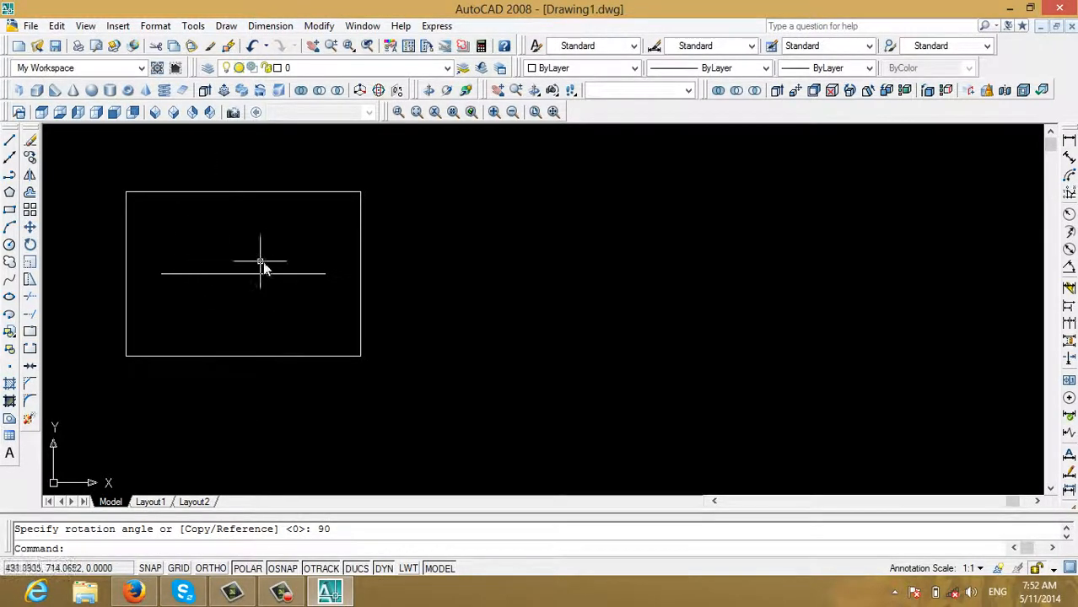
pyautogui.moveTo(264, 268); pyautogui.dragTo(369, 284, button='middle')
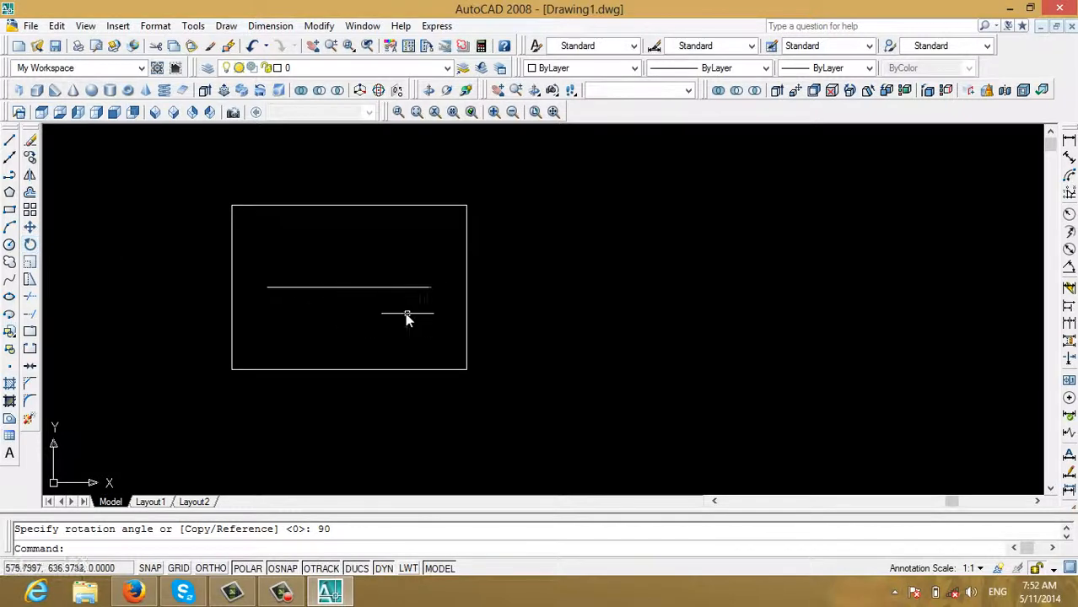
# - Rotate the horizontal line inside the rectangle by 180 degrees about its left endpoint
pyautogui.click(361, 288)
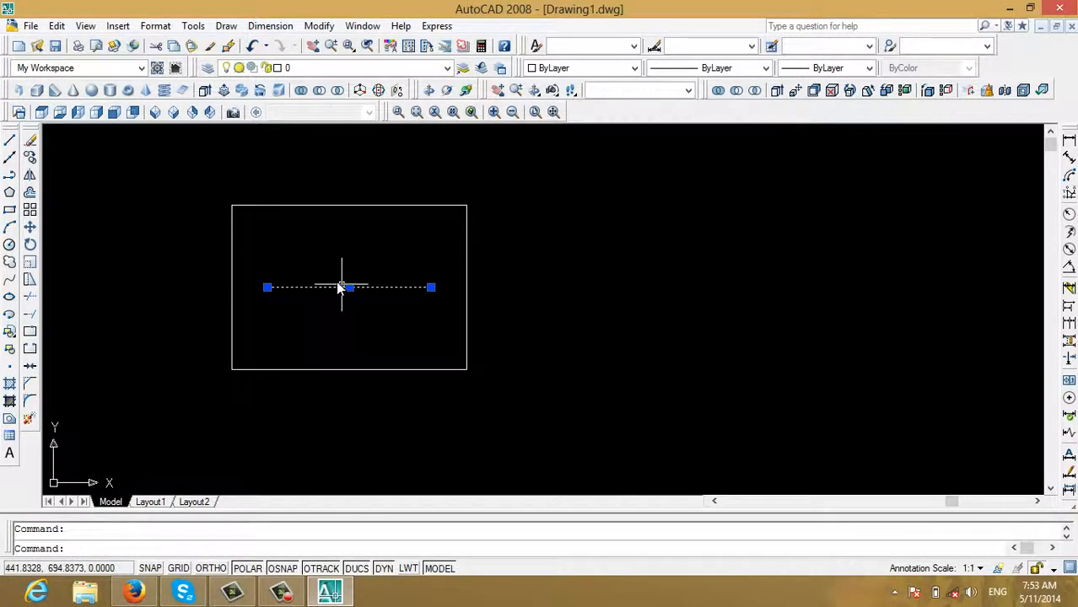
pyautogui.click(30, 244)
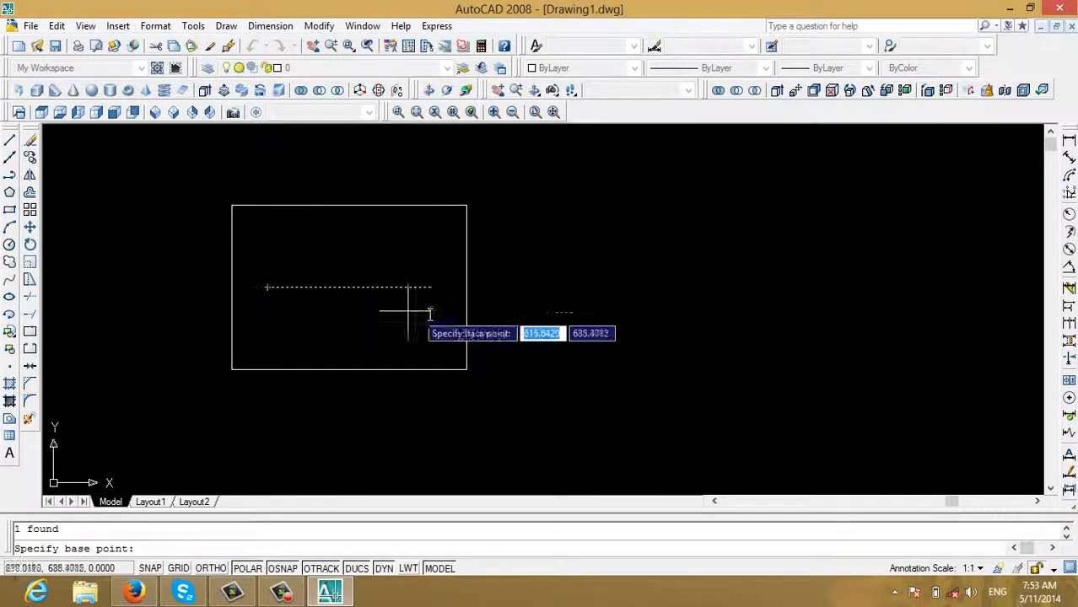
pyautogui.click(266, 287)
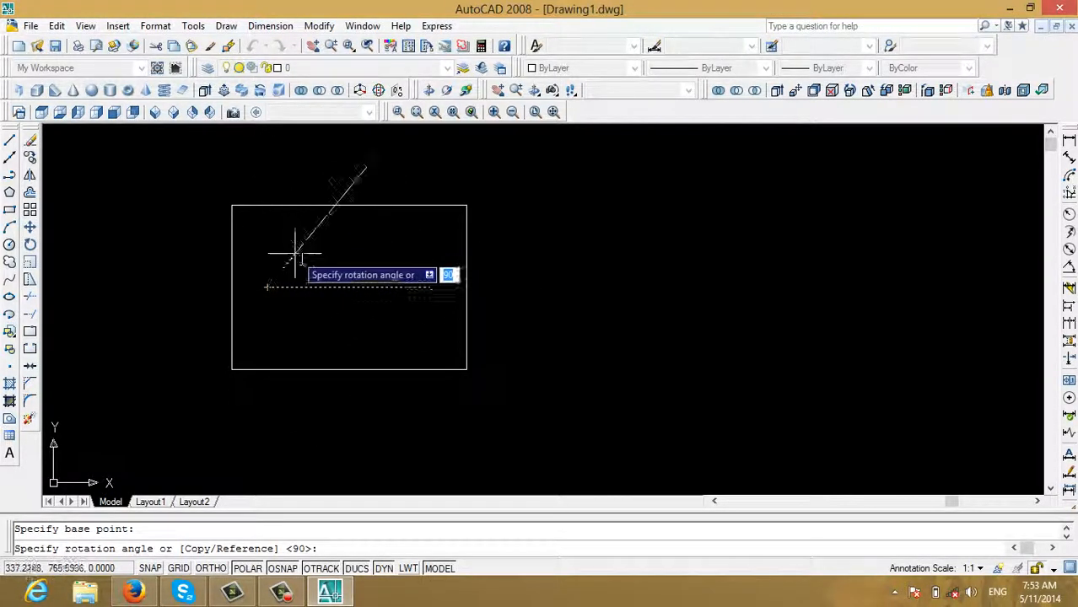
pyautogui.click(180, 286)
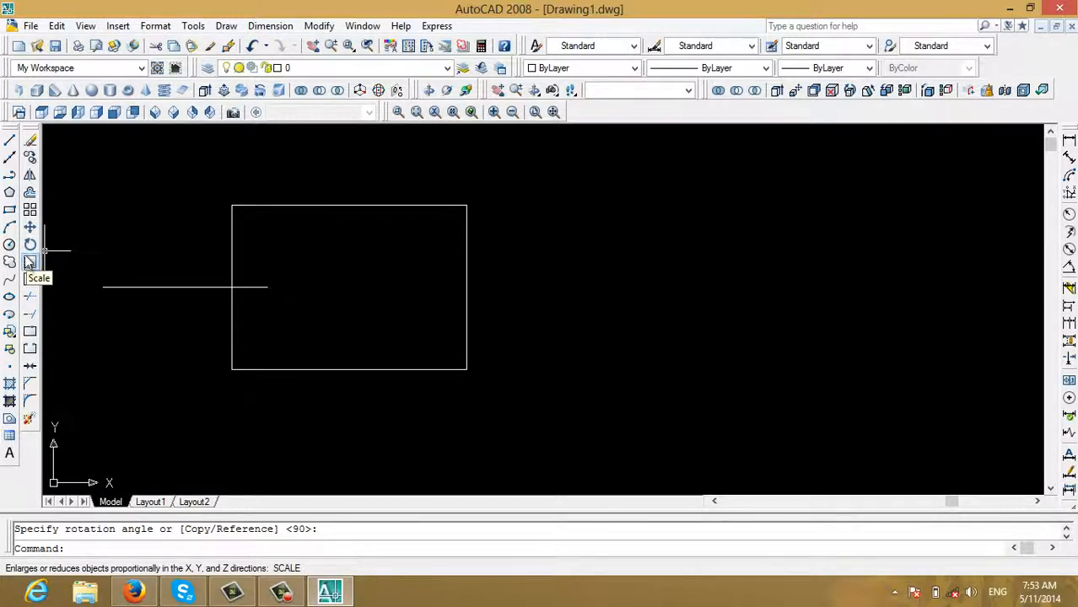
# - Draw a 100 by 100 unit square from four separate lines to the right of the rectangle
pyautogui.click(9, 209)
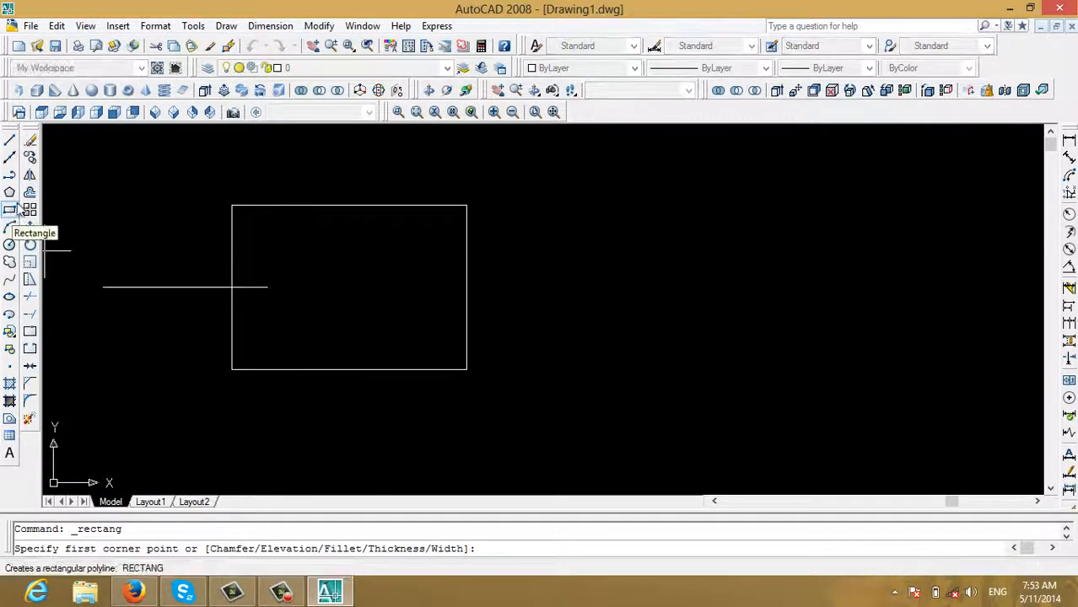
pyautogui.click(9, 140)
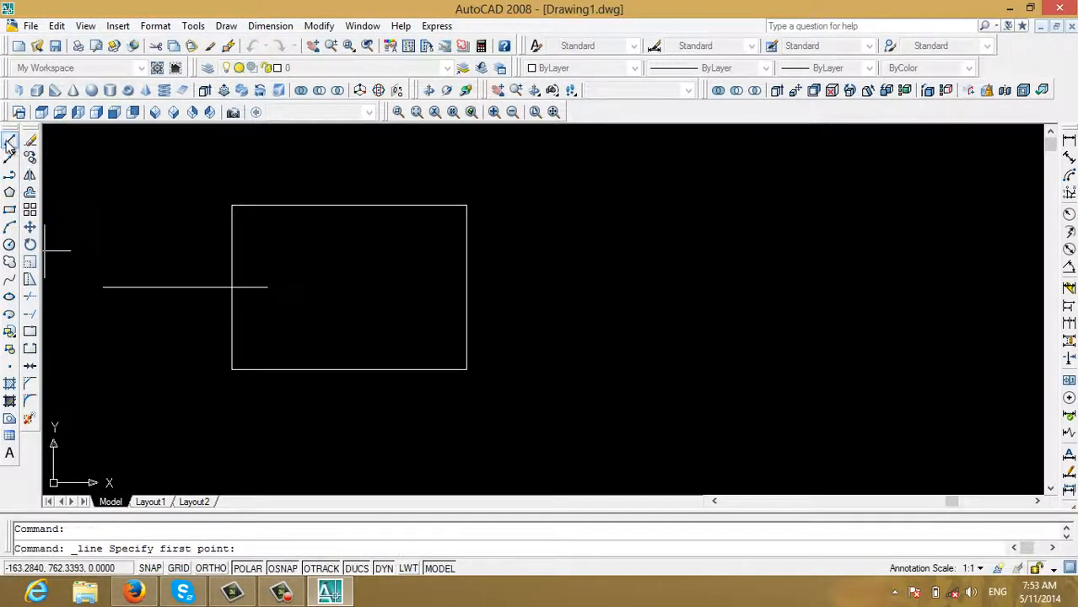
pyautogui.click(559, 228)
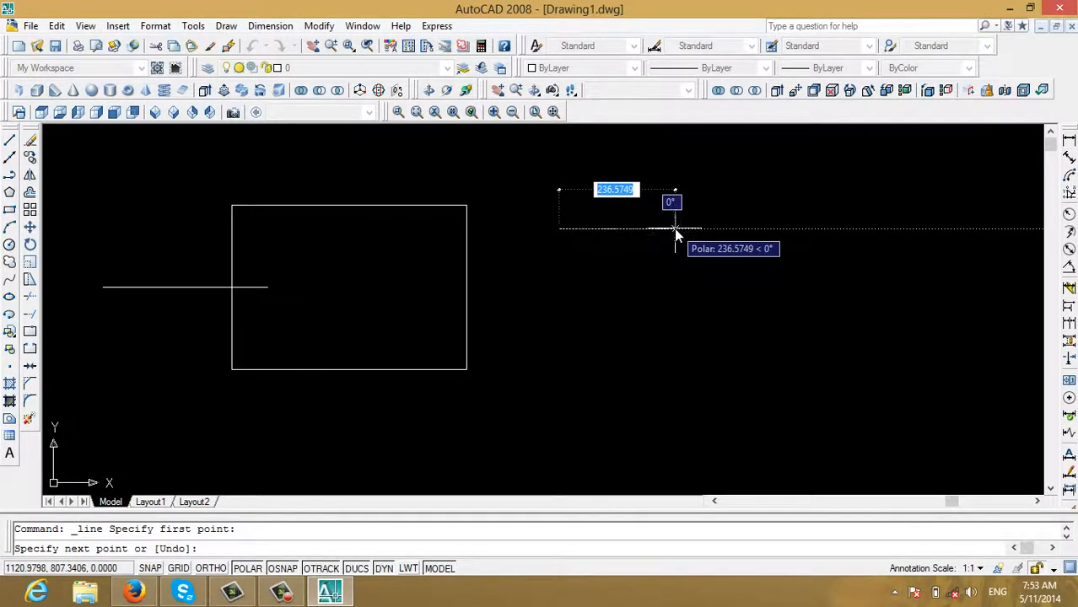
pyautogui.write('100')
pyautogui.press('Return')
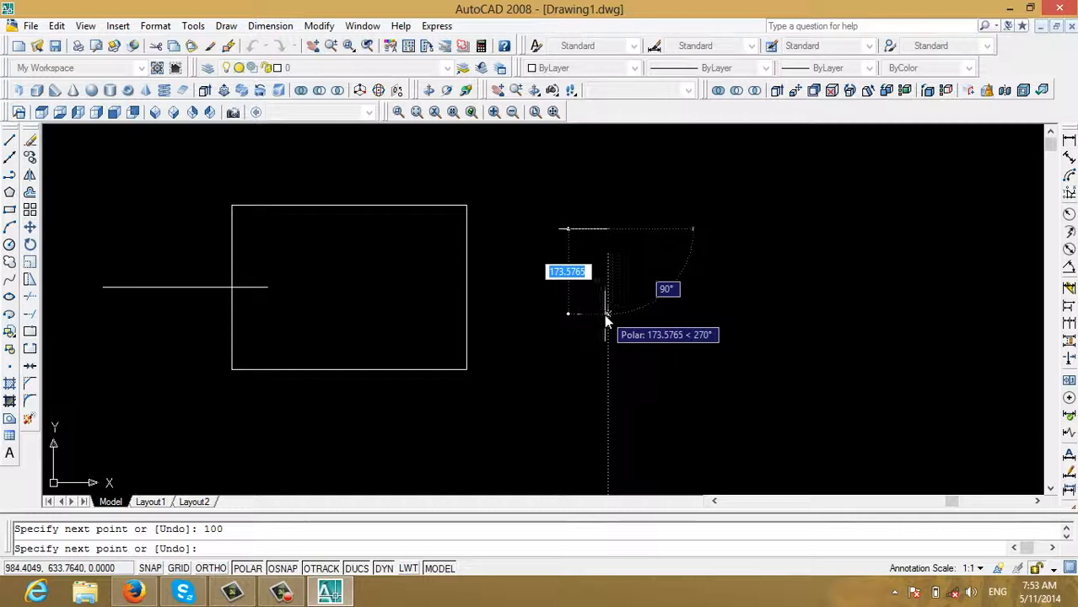
pyautogui.click(605, 314)
pyautogui.scroll(3, 557, 271)
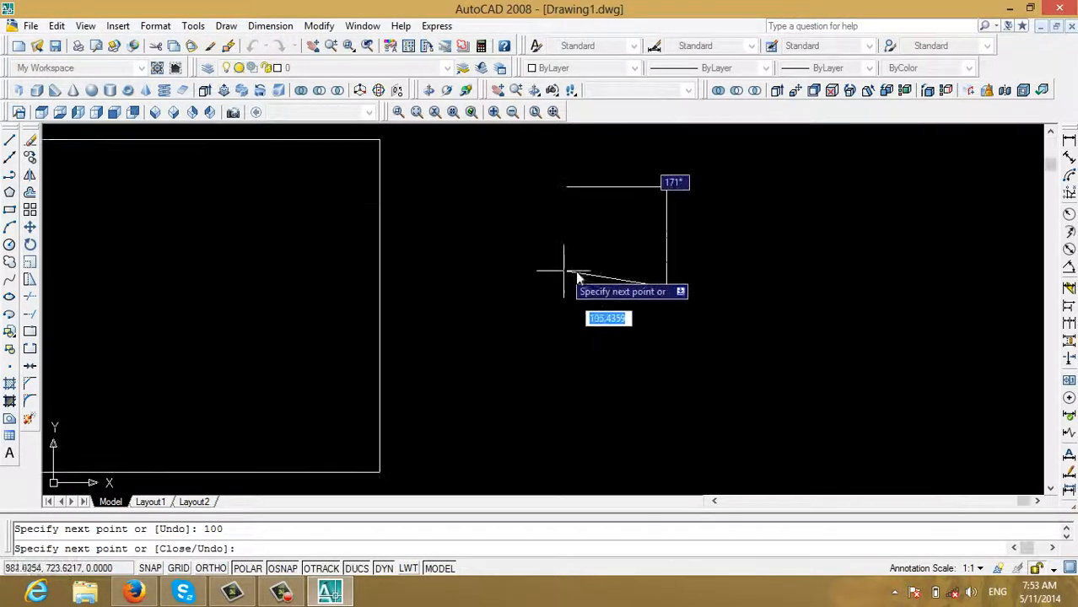
pyautogui.click(566, 287)
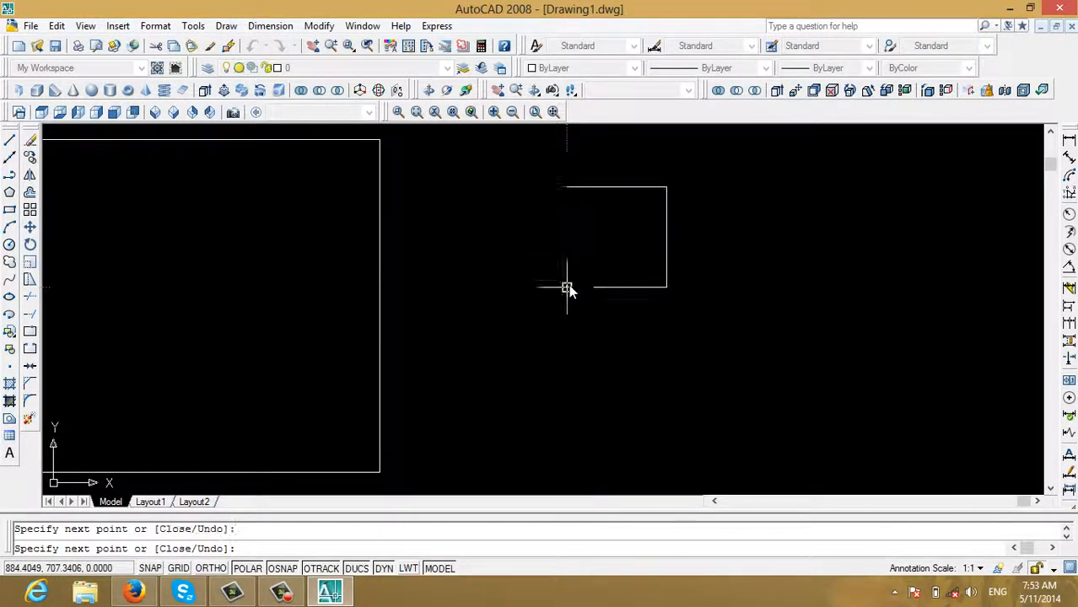
pyautogui.rightClick(559, 192)
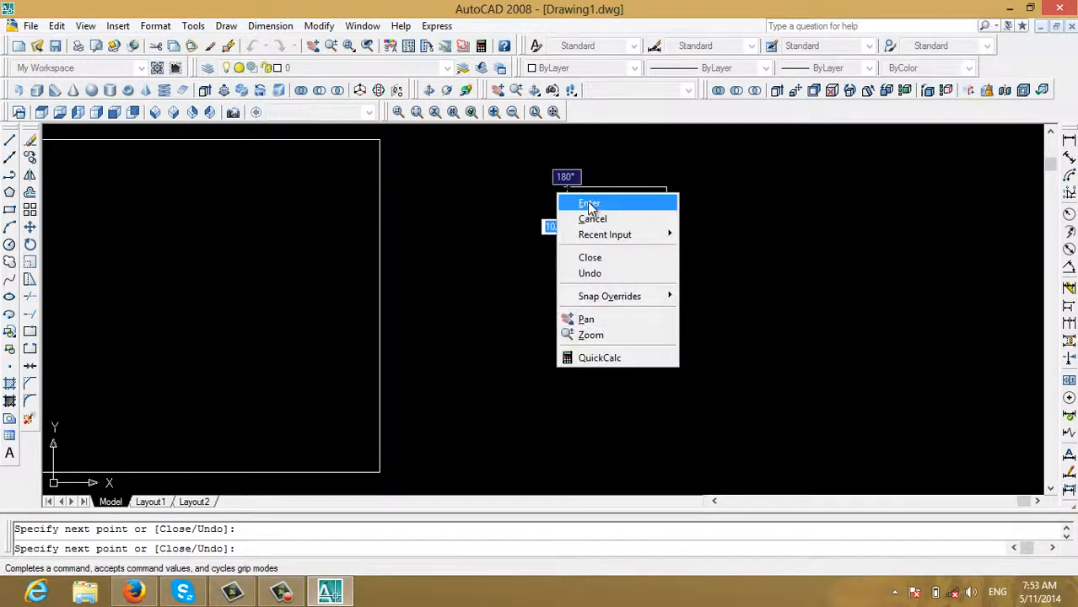
pyautogui.click(587, 204)
# - Scale the four-line square by a factor of 2 about its lower-right corner
pyautogui.scroll(-2, 447, 297)
pyautogui.moveTo(458, 301); pyautogui.dragTo(288, 301, button='middle')
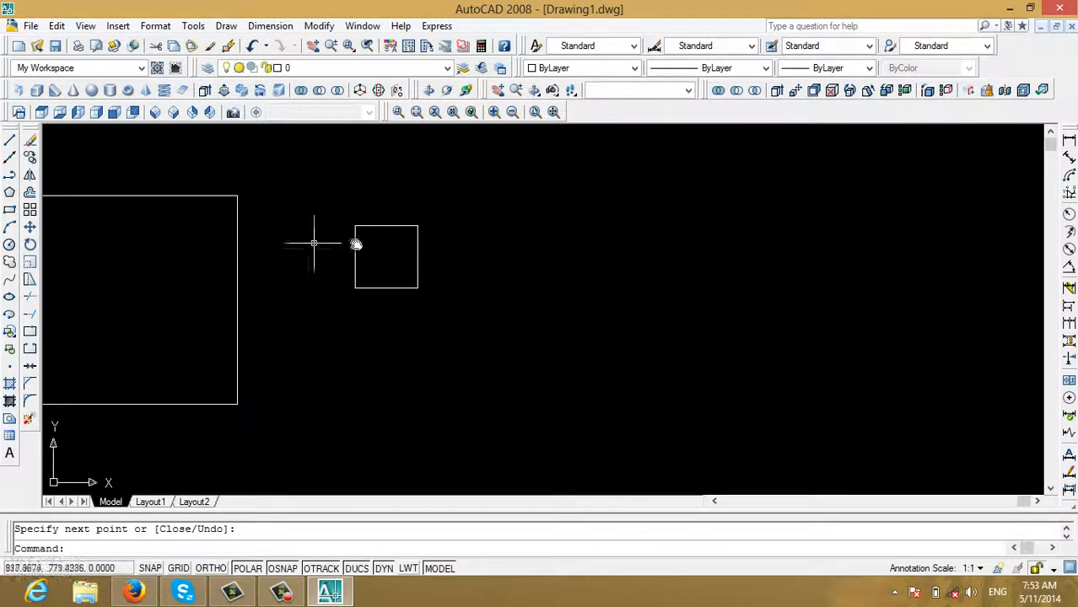
pyautogui.click(29, 262)
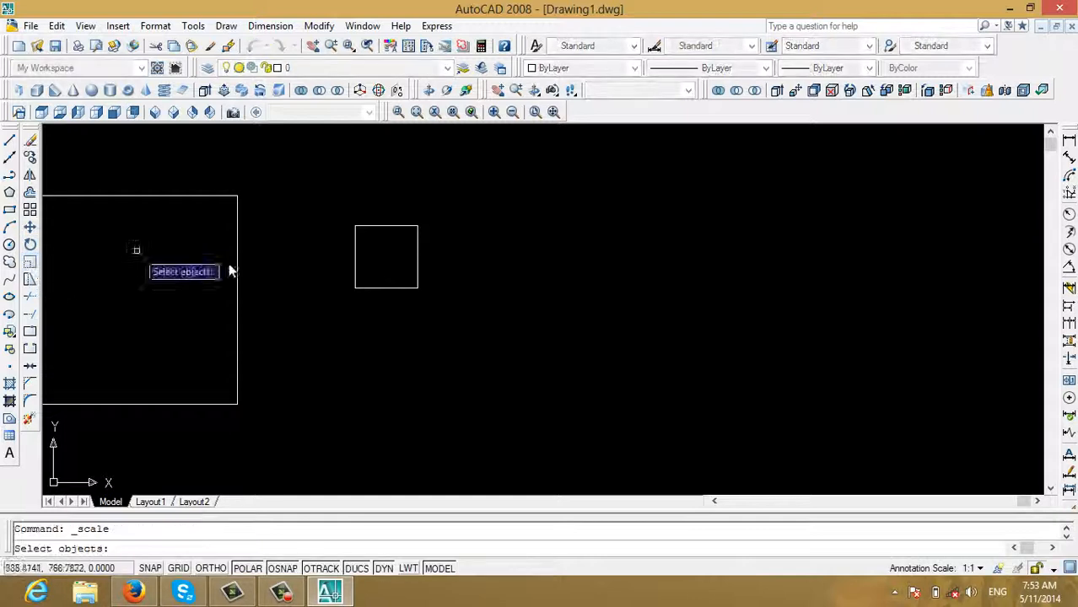
pyautogui.click(337, 221)
pyautogui.click(483, 314)
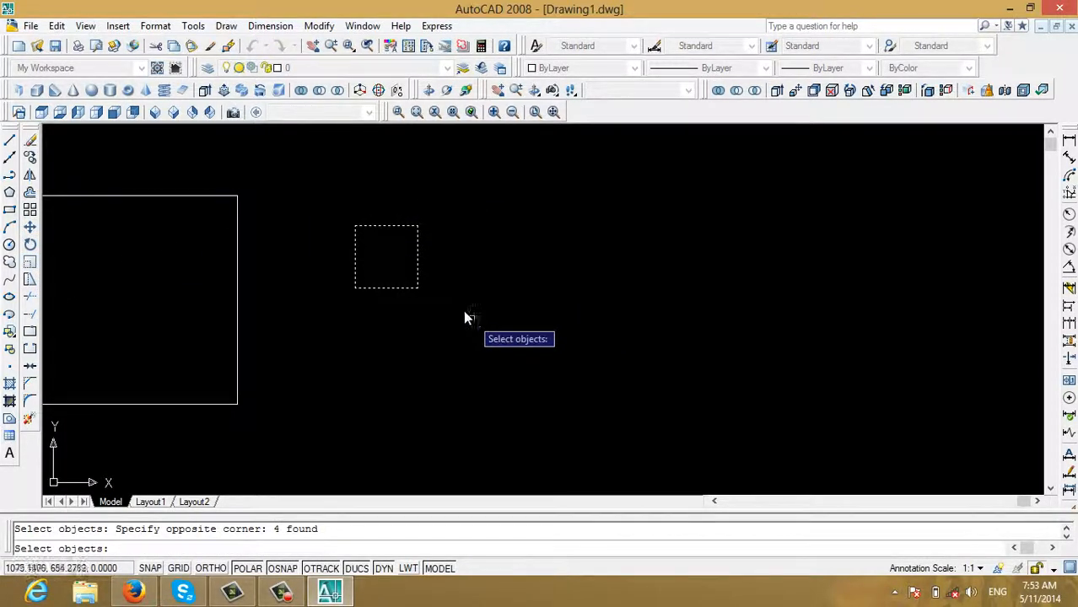
pyautogui.press('Return')
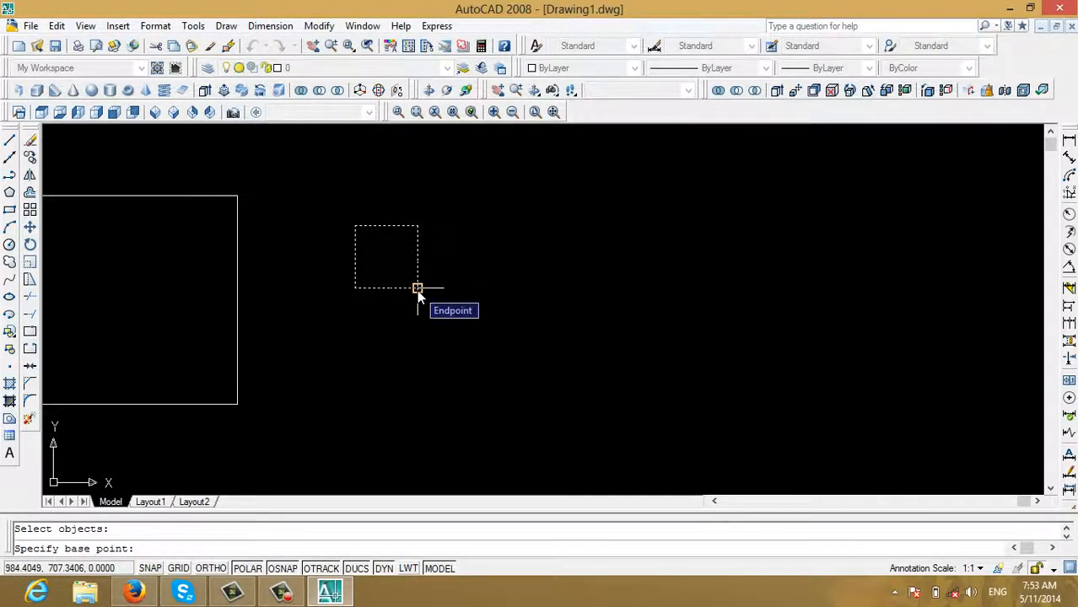
pyautogui.click(416, 289)
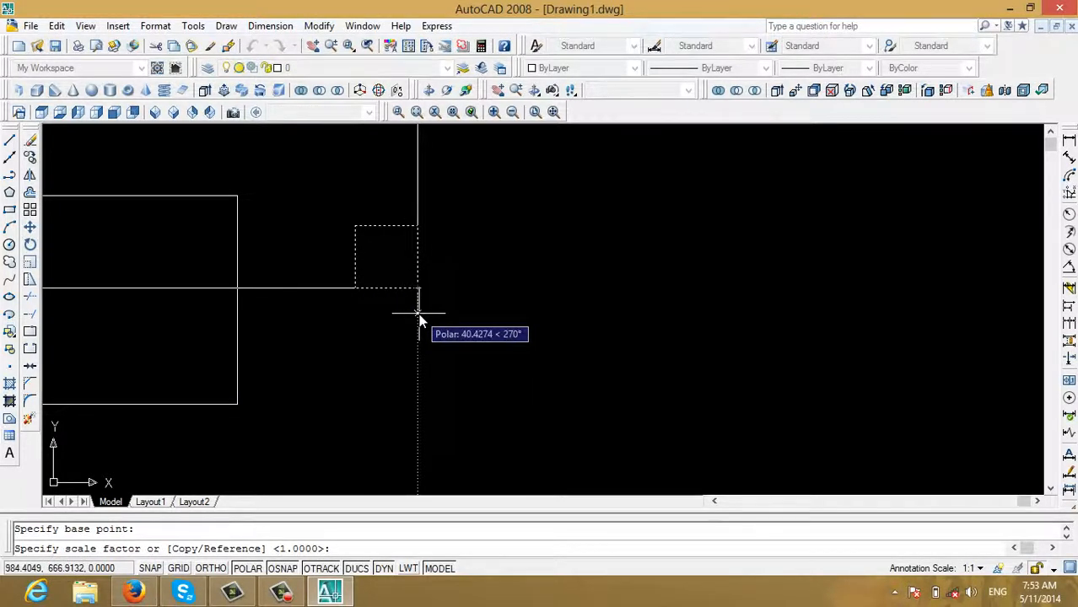
pyautogui.write('2')
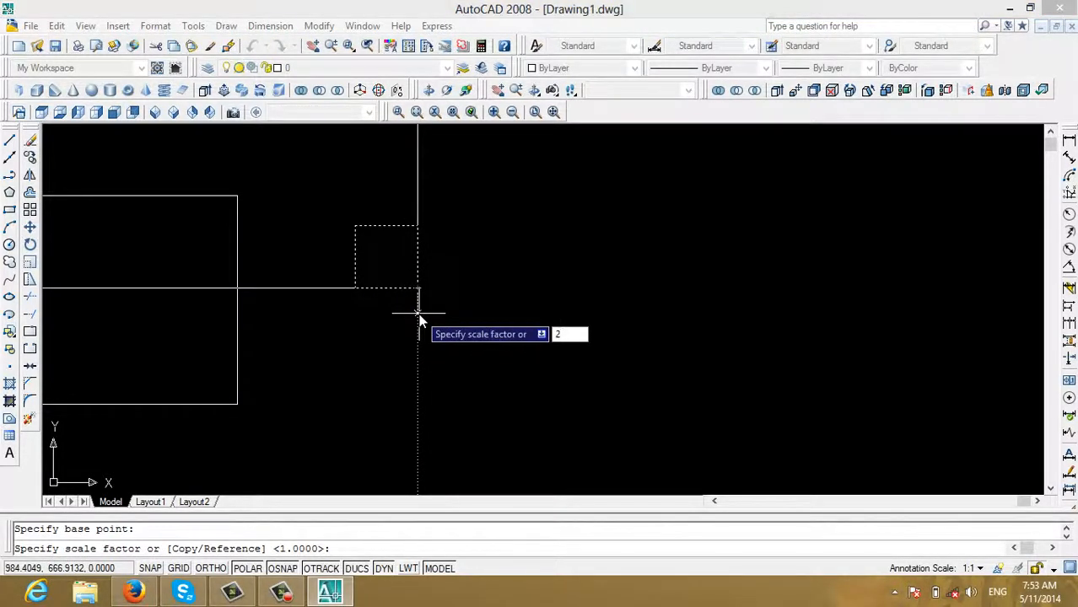
pyautogui.press('Return')
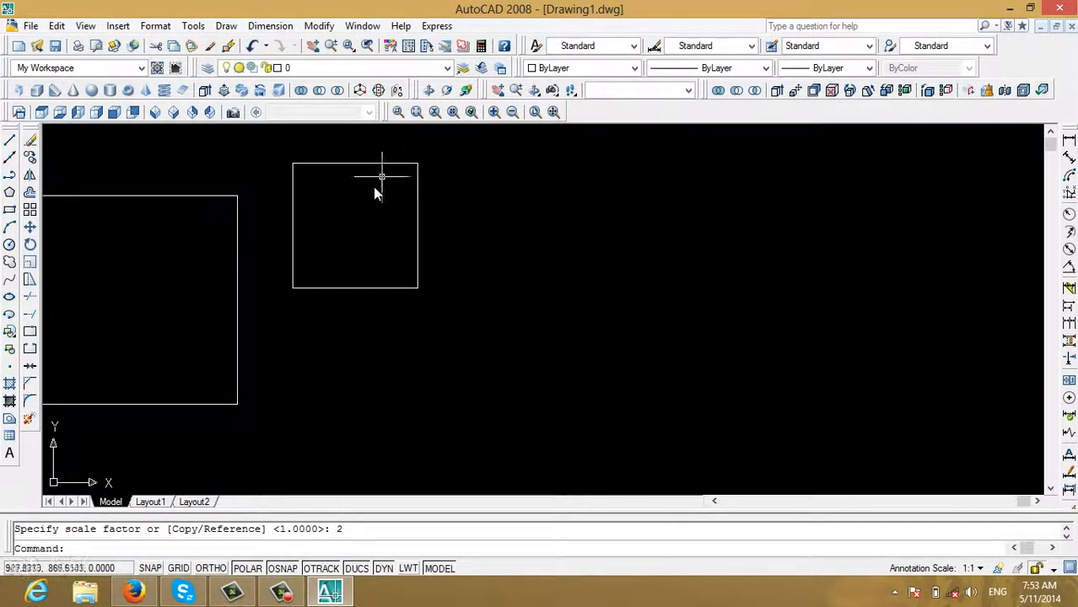
# - Place a linear dimension just above the square's top edge and read its text up close
pyautogui.moveTo(382, 265); pyautogui.dragTo(384, 277, button='middle')
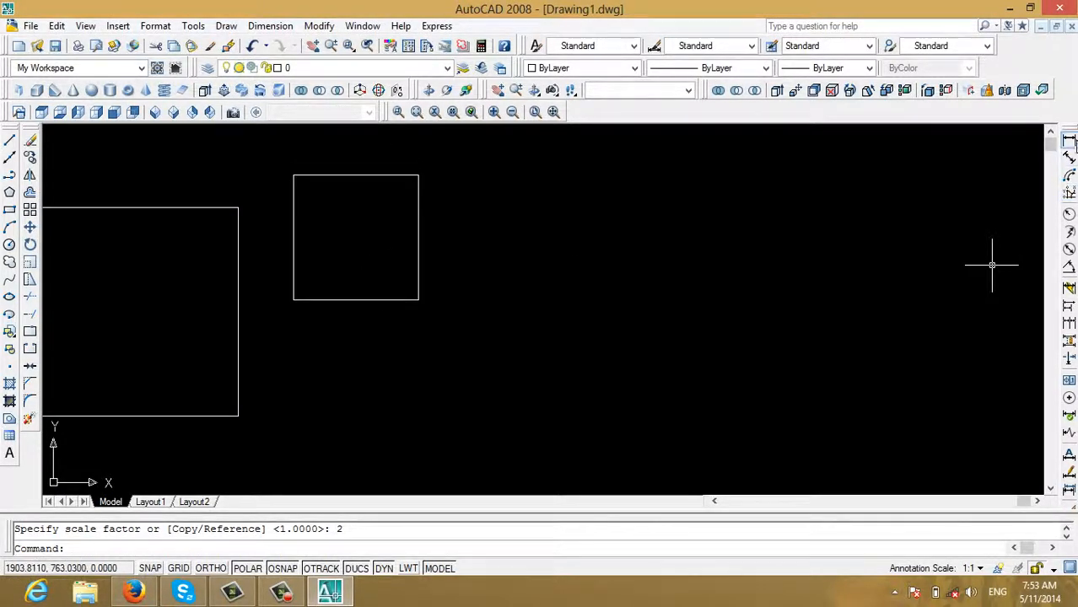
pyautogui.press('Return')
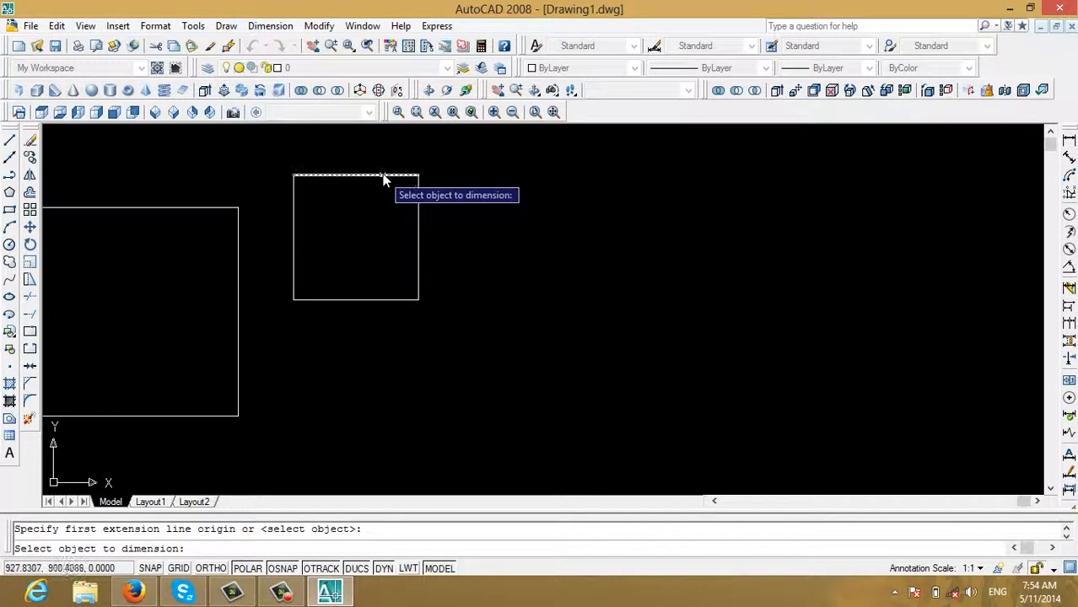
pyautogui.click(382, 177)
pyautogui.click(349, 163)
pyautogui.scroll(8, 347, 167)
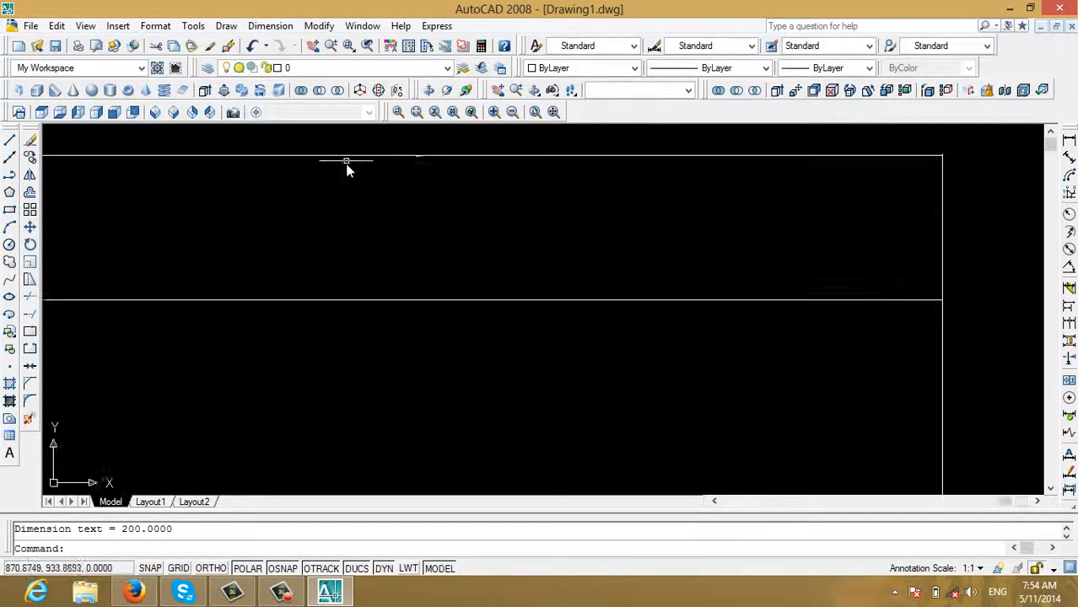
pyautogui.scroll(3, 347, 164)
pyautogui.scroll(6, 495, 155)
pyautogui.moveTo(491, 142); pyautogui.dragTo(416, 207, button='middle')
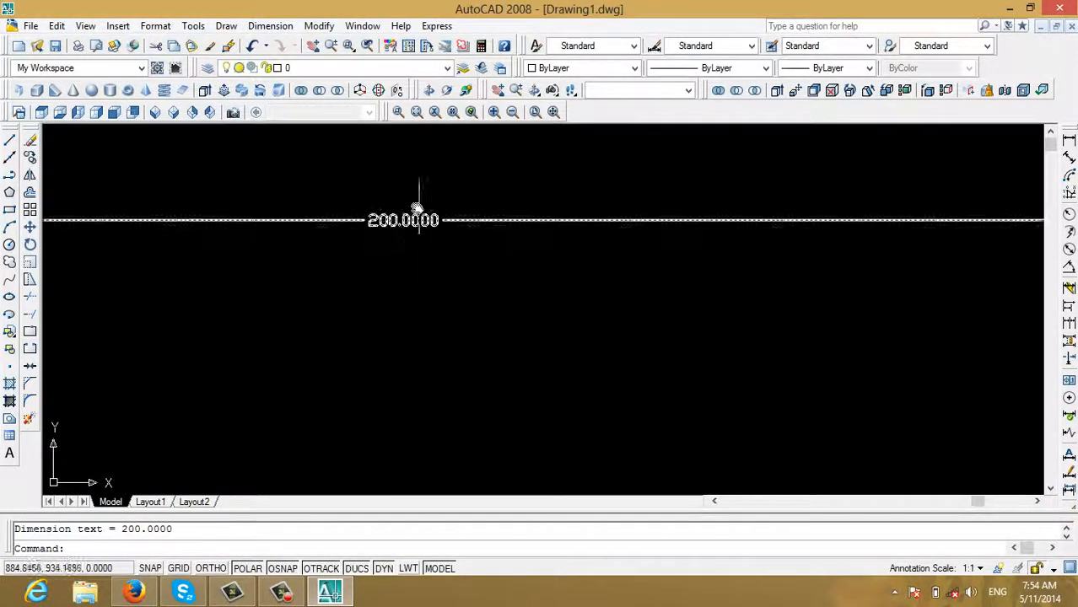
pyautogui.scroll(6, 417, 210)
# - Delete the linear dimension above the square's top edge
pyautogui.scroll(-20, 418, 212)
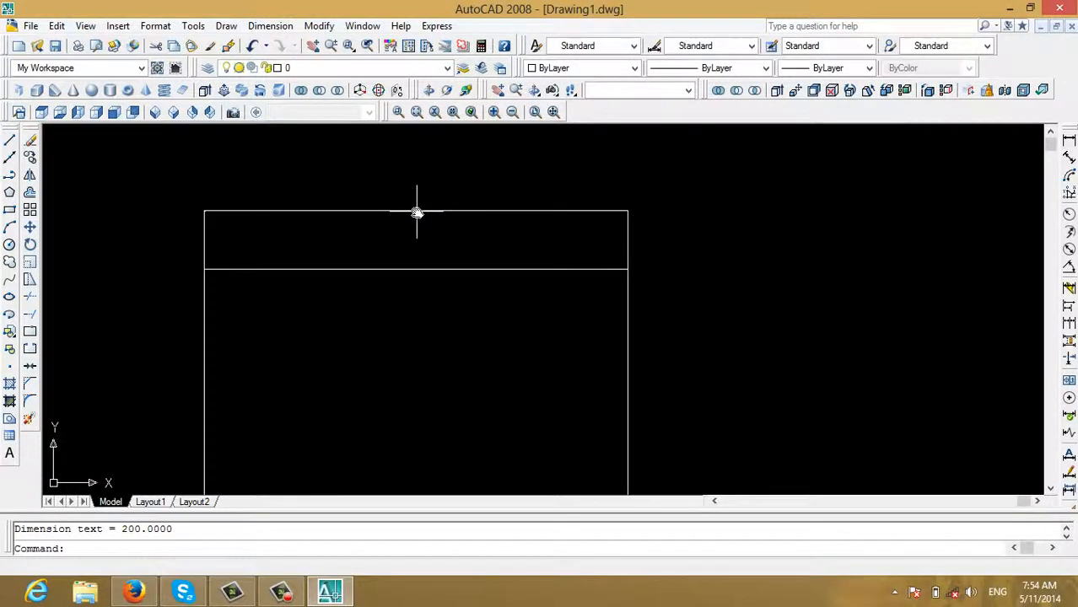
pyautogui.scroll(-2, 417, 212)
pyautogui.moveTo(439, 367); pyautogui.dragTo(466, 298, button='middle')
pyautogui.scroll(-3, 465, 299)
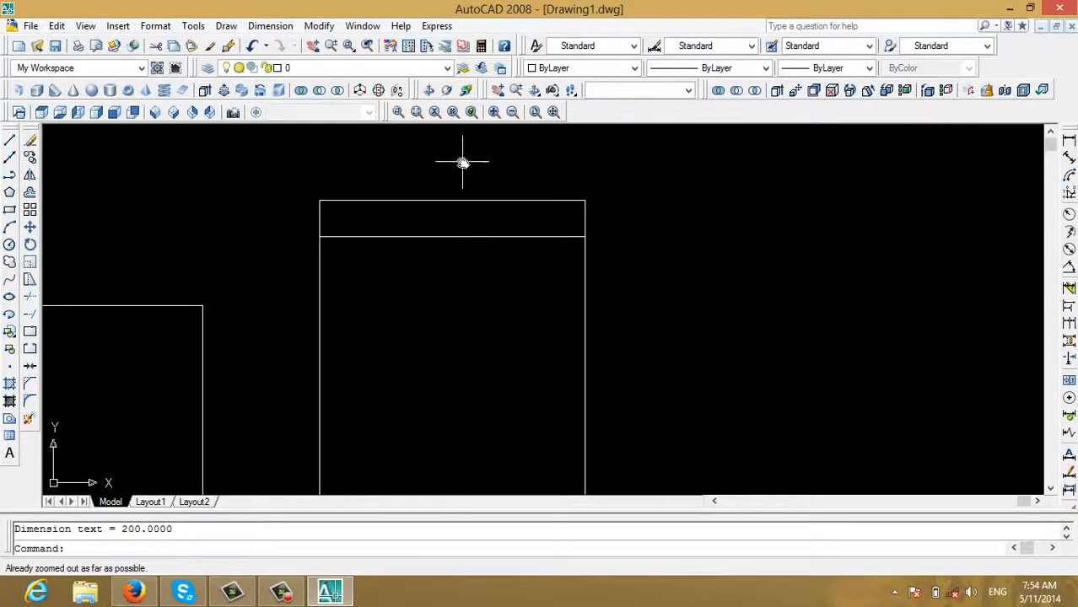
pyautogui.scroll(-2, 517, 133)
pyautogui.click(506, 255)
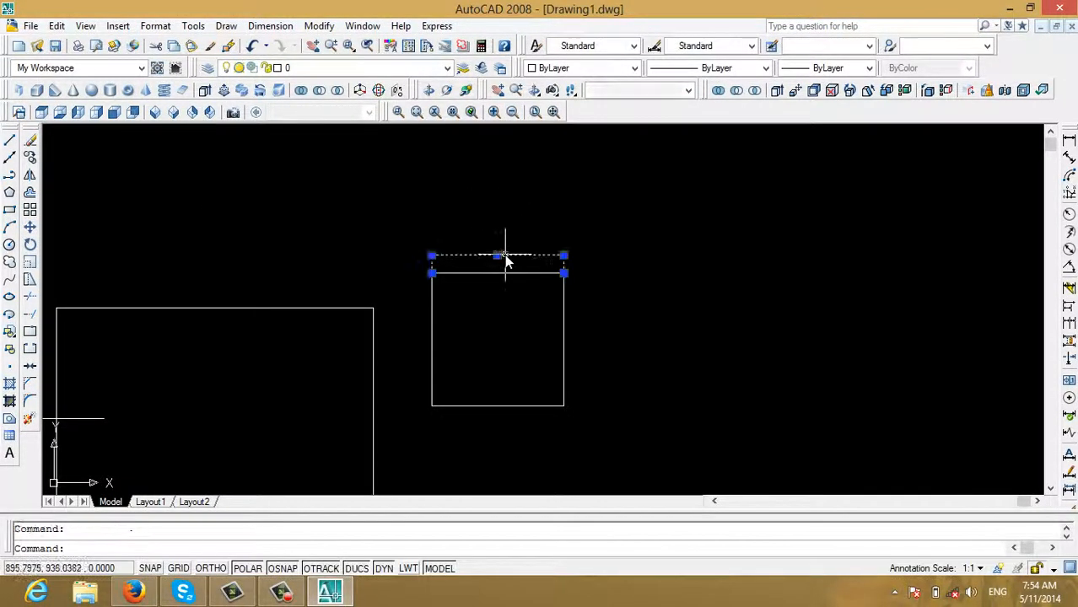
pyautogui.press('Delete')
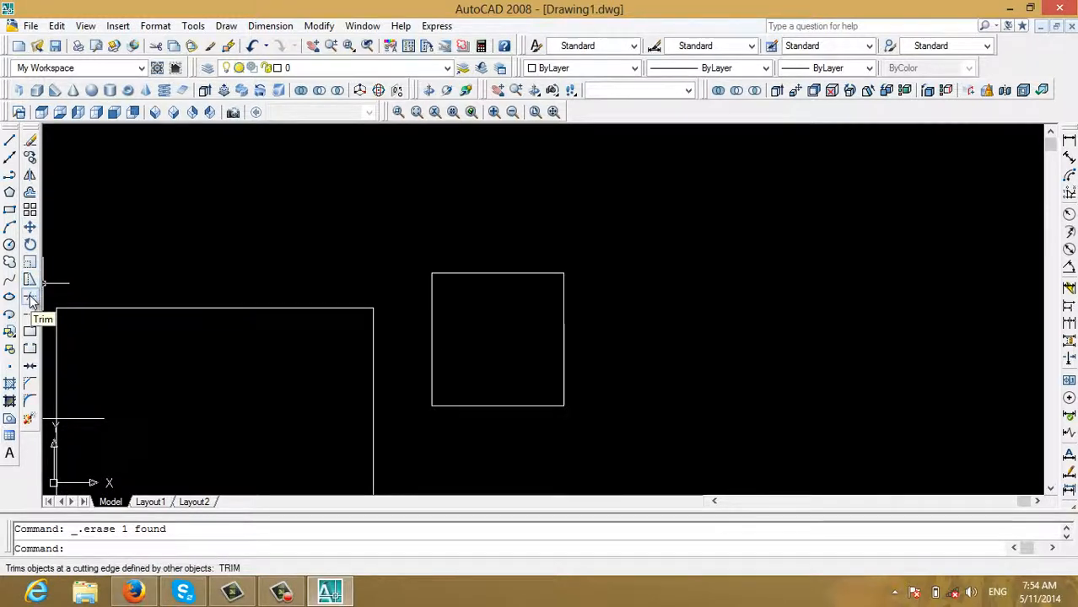
# - Offset the large rectangle inward by 5 units
pyautogui.scroll(-2, 364, 286)
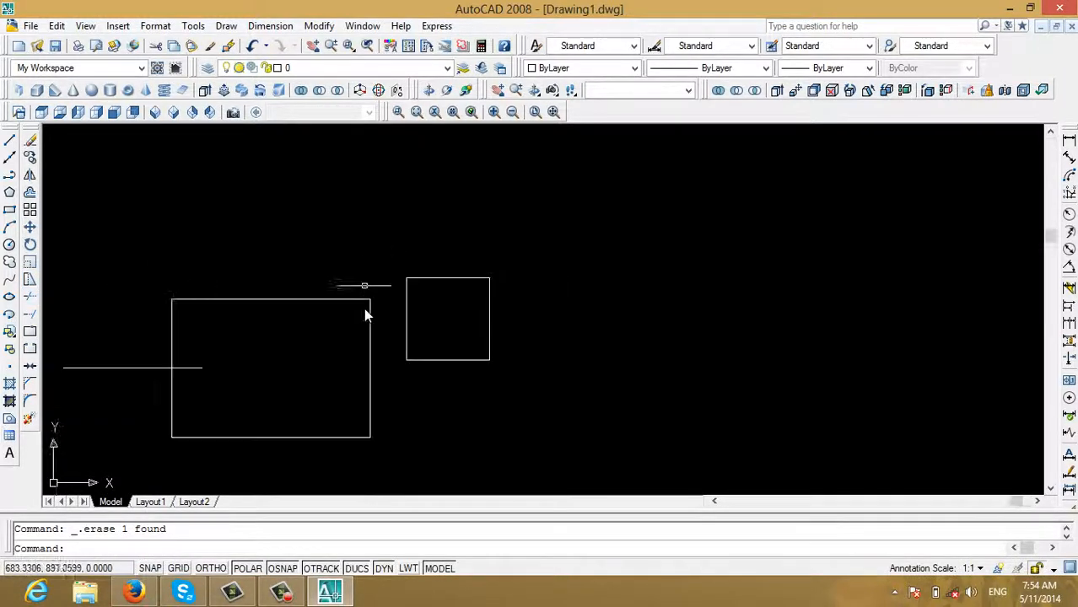
pyautogui.moveTo(367, 308); pyautogui.dragTo(522, 222, button='middle')
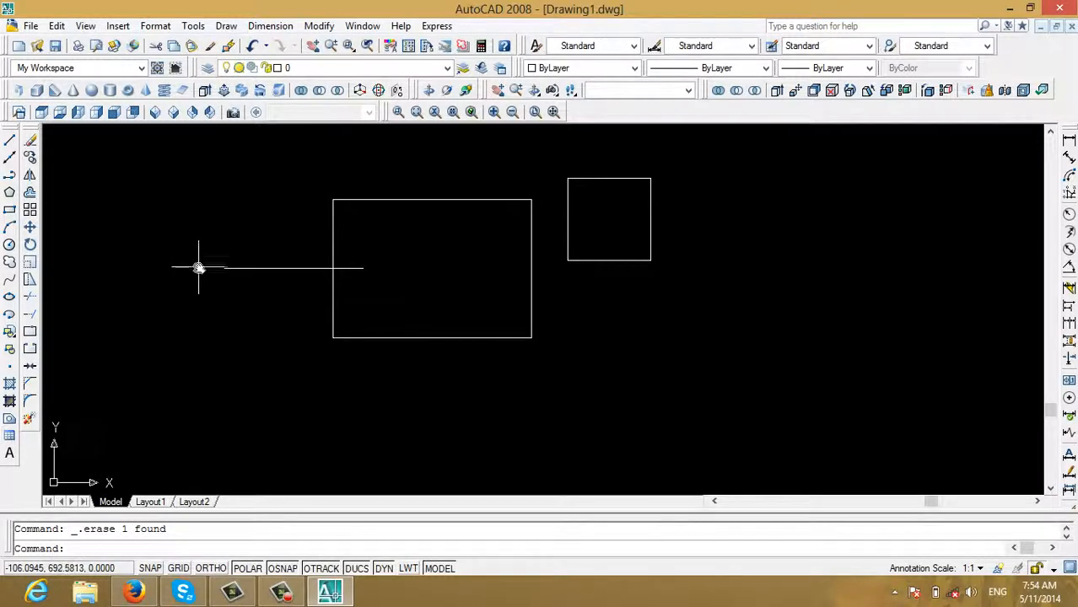
pyautogui.scroll(2, 378, 231)
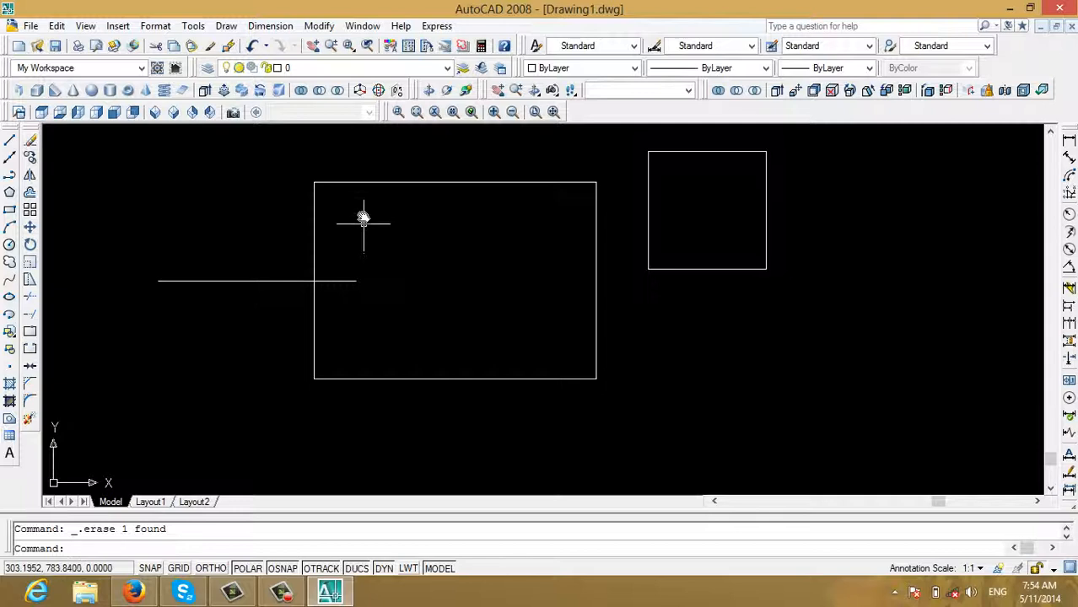
pyautogui.click(30, 192)
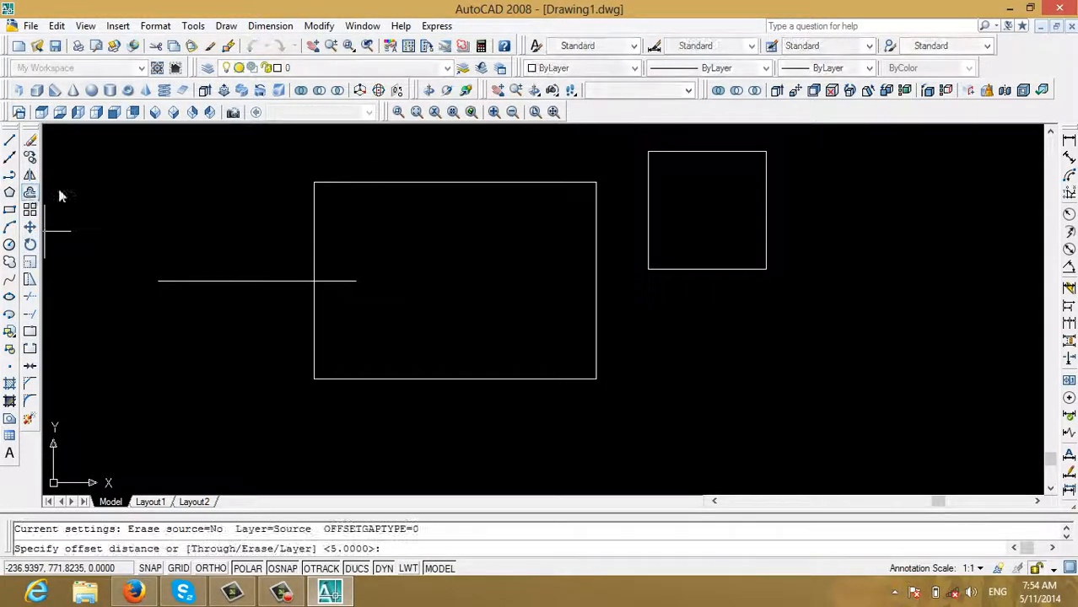
pyautogui.write('5')
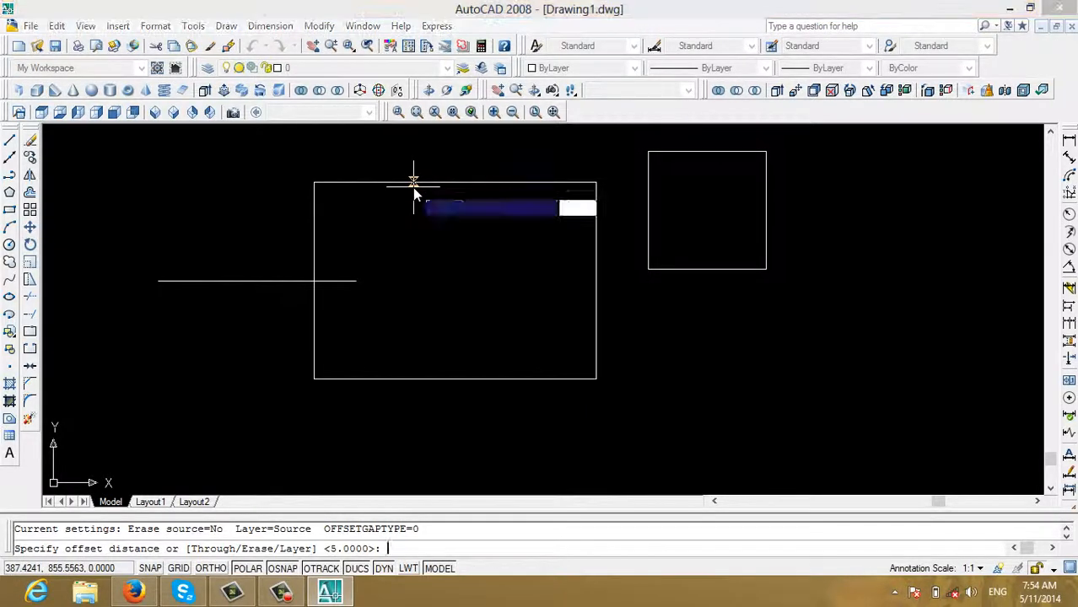
pyautogui.press('Return')
pyautogui.click(413, 183)
pyautogui.click(428, 212)
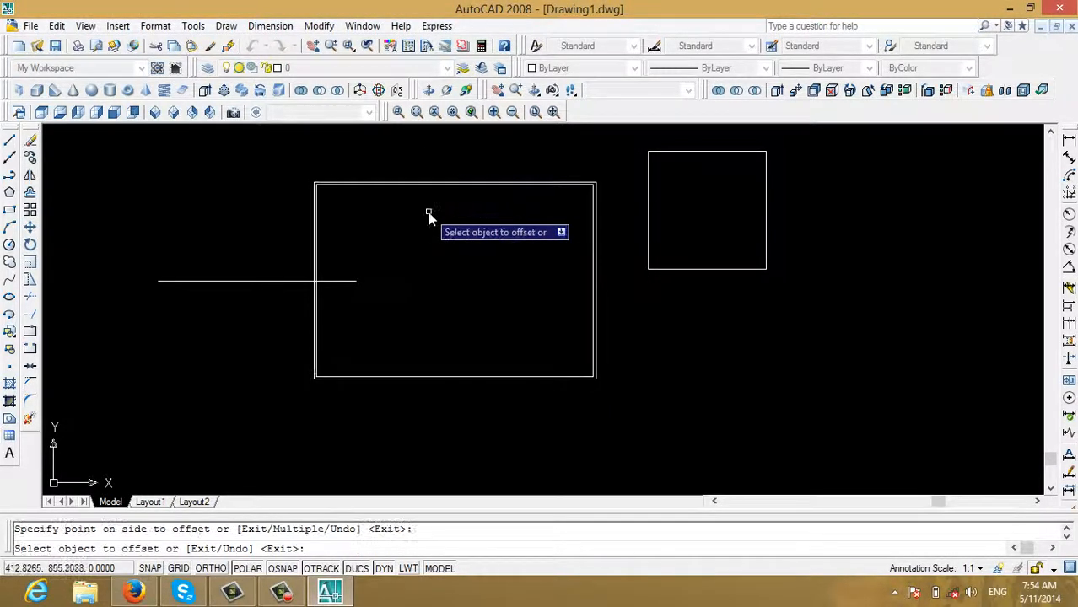
pyautogui.scroll(3, 317, 290)
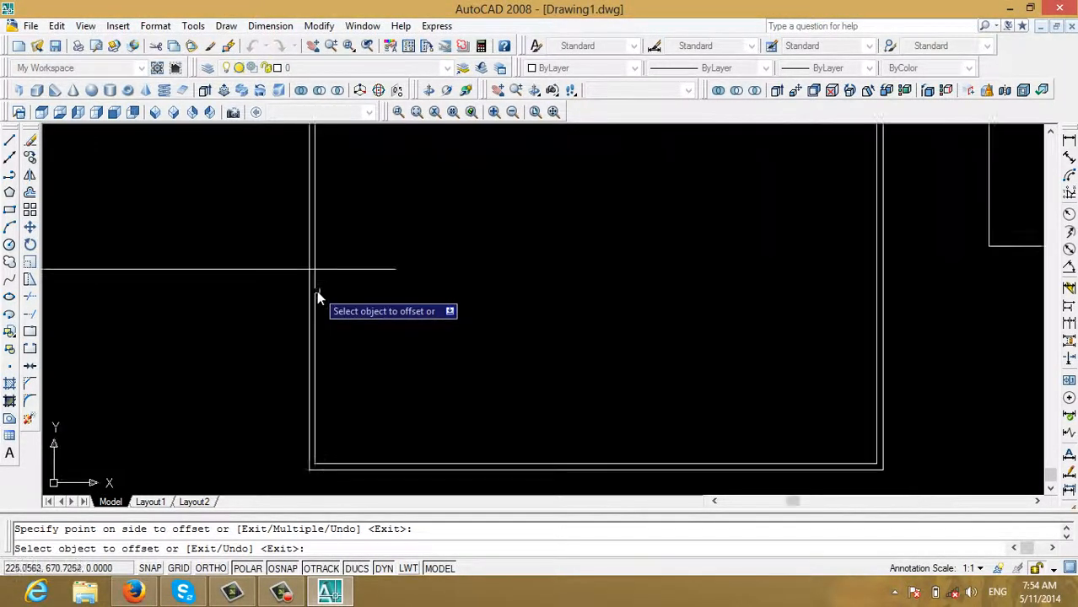
pyautogui.press('Escape')
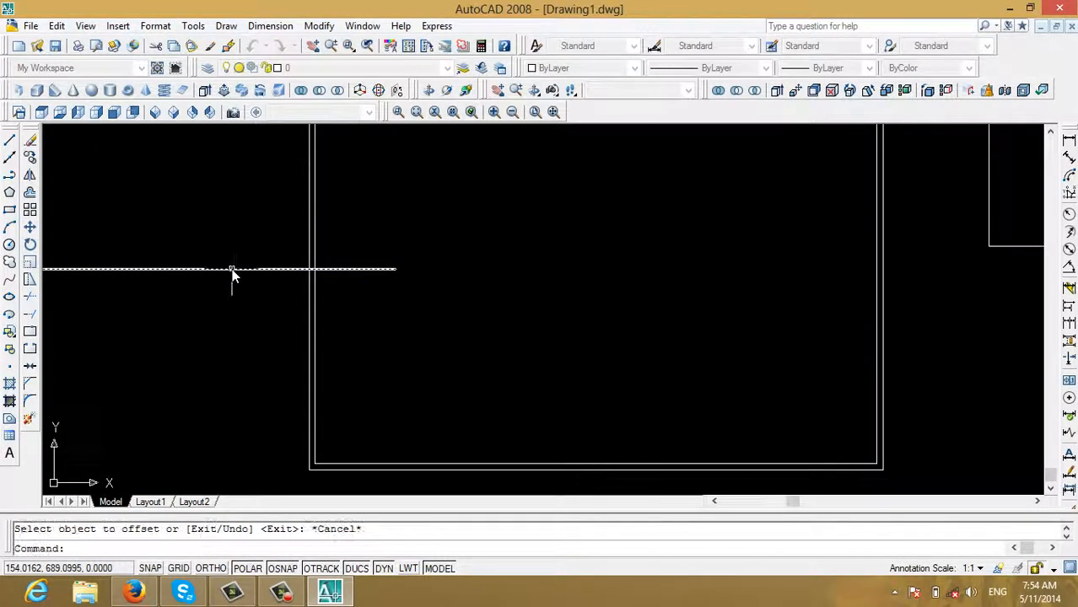
# - Offset the horizontal line crossing the double rectangle's left side upward by 30 units
pyautogui.write('o')
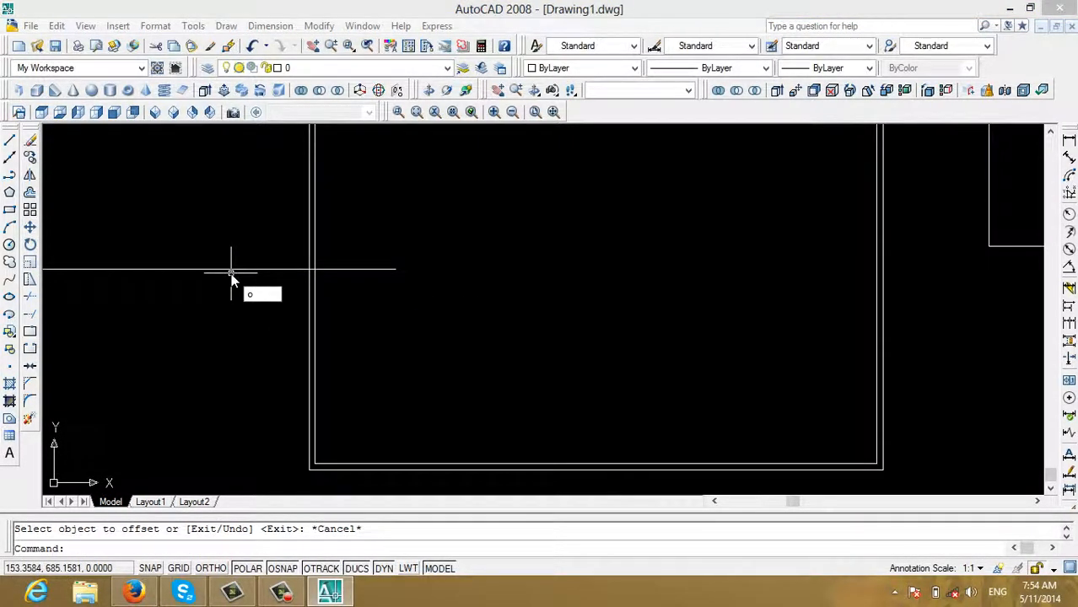
pyautogui.press('Return')
pyautogui.write('3')
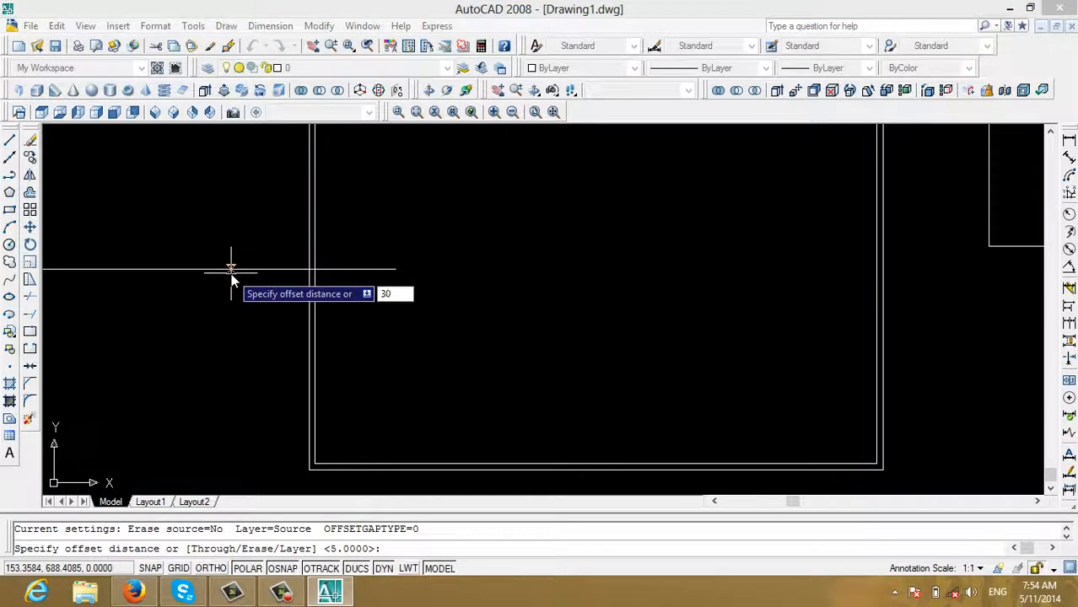
pyautogui.write('0')
pyautogui.press('Return')
pyautogui.click(231, 269)
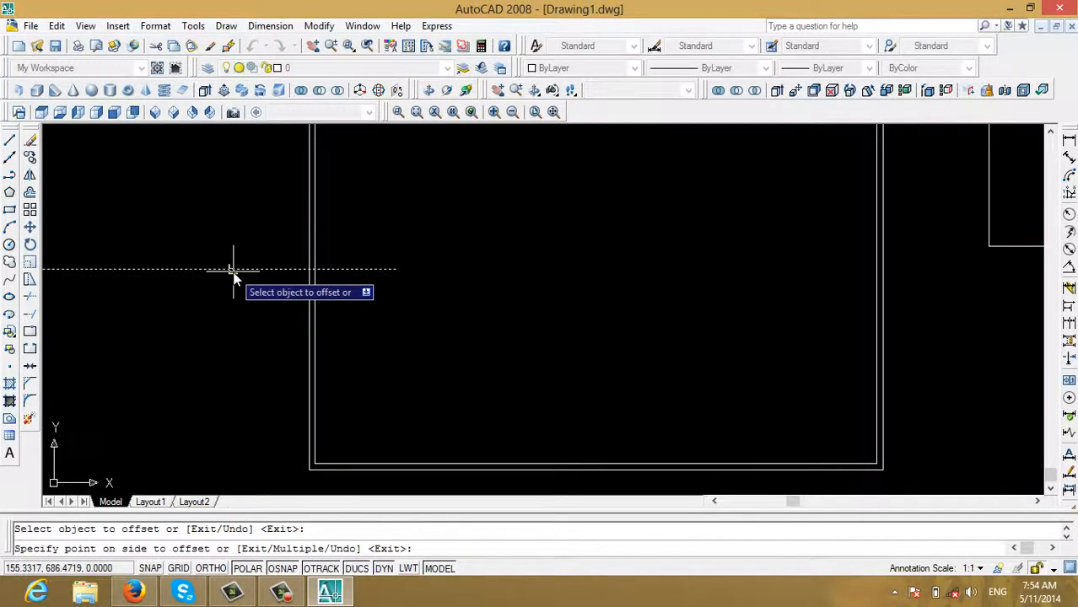
pyautogui.click(247, 226)
pyautogui.scroll(-6, 263, 253)
pyautogui.scroll(4, 267, 283)
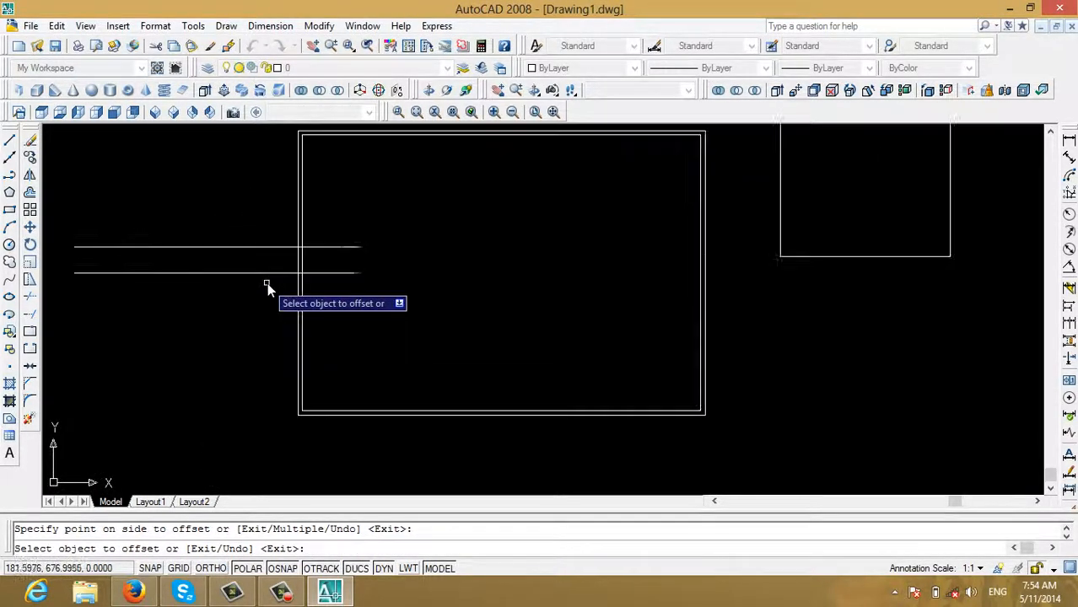
pyautogui.scroll(-3, 272, 279)
pyautogui.scroll(3, 268, 235)
pyautogui.press('Escape')
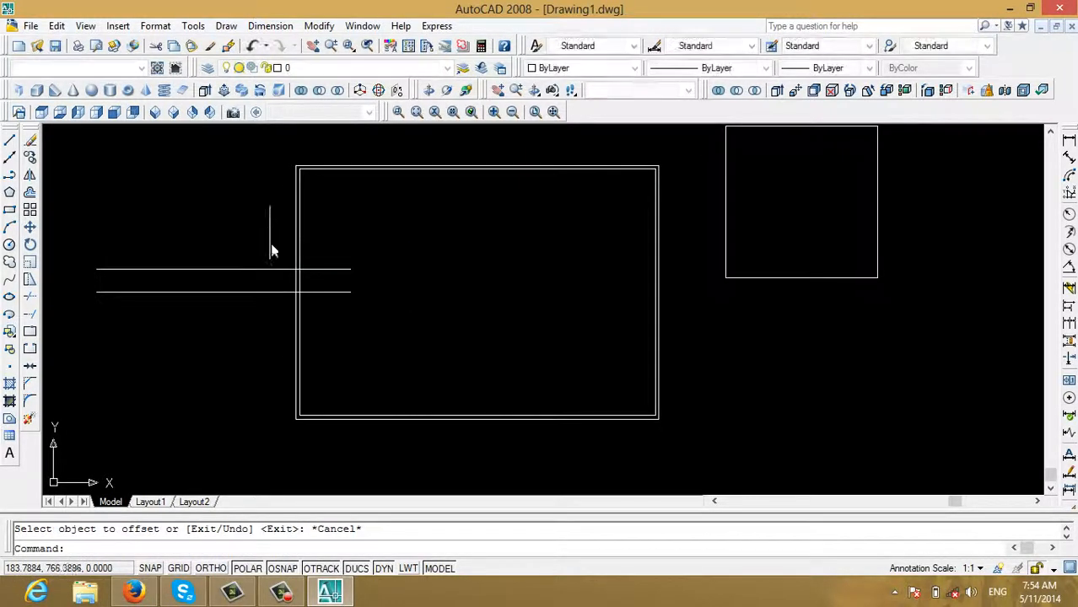
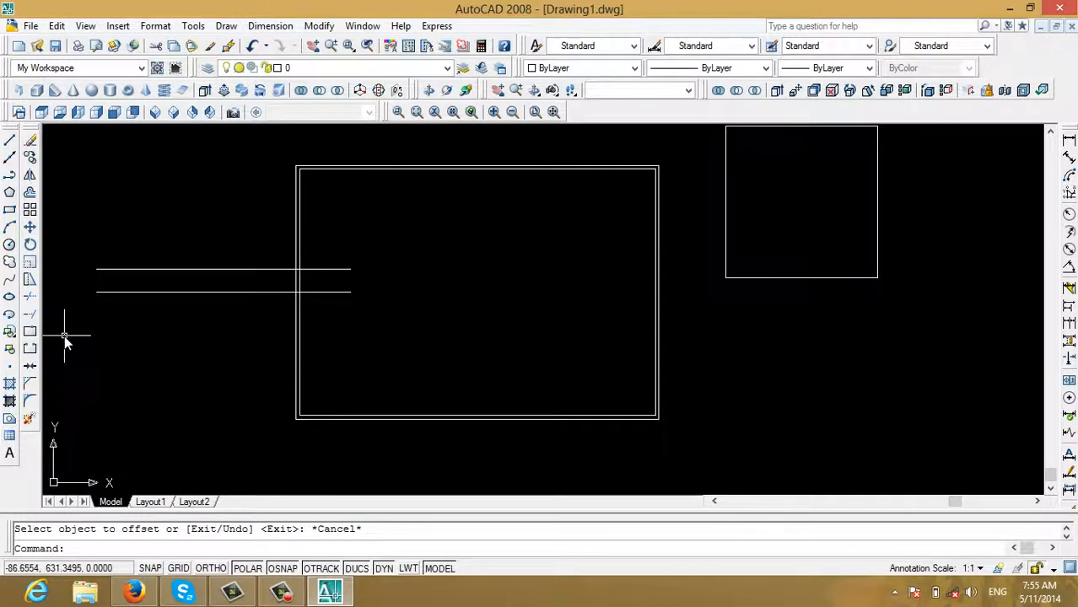
# - Trim both left wall lines of the double rectangle between the two horizontal lines to form an opening
pyautogui.write('tr')
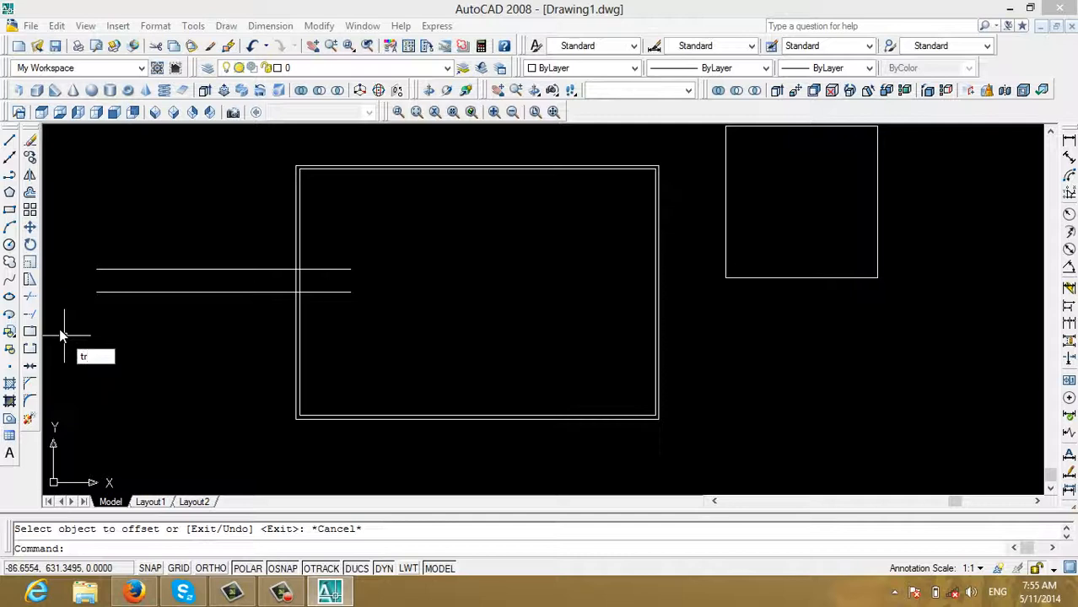
pyautogui.press('Return')
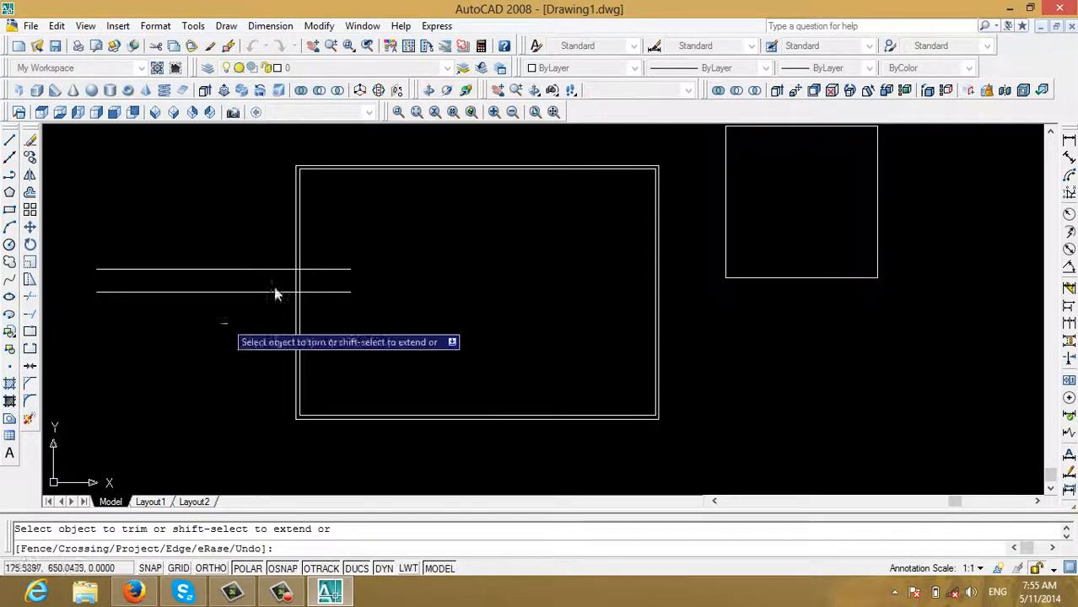
pyautogui.scroll(5, 272, 296)
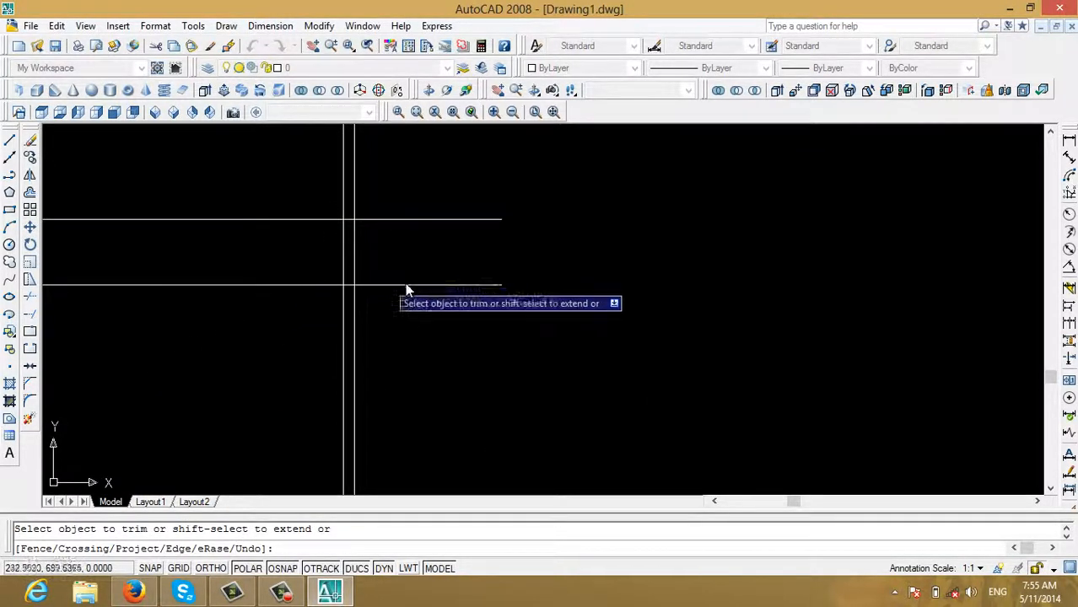
pyautogui.scroll(-2, 388, 258)
pyautogui.scroll(-2, 389, 258)
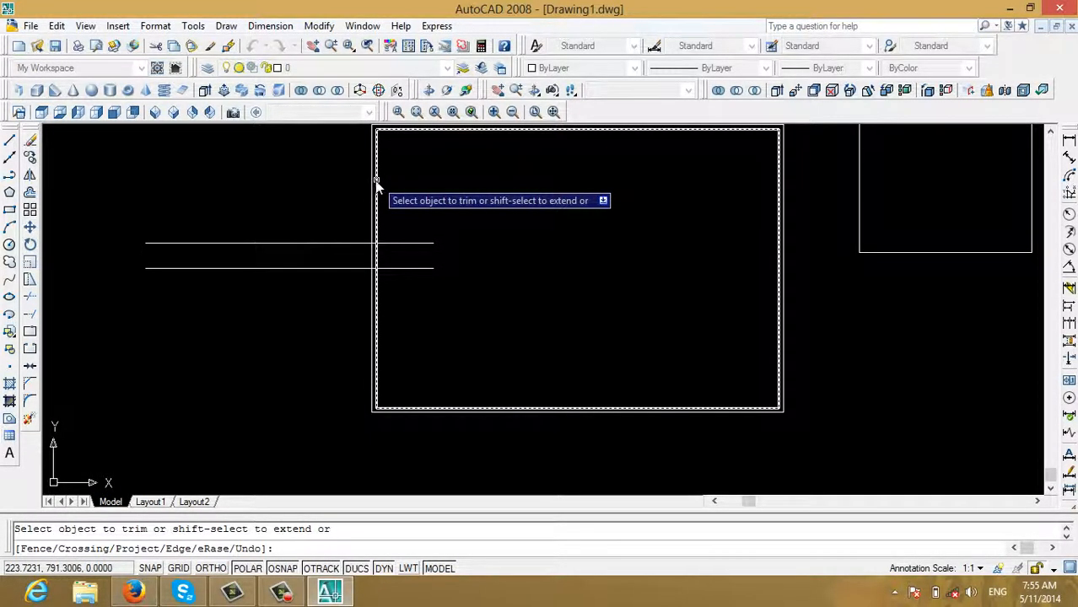
pyautogui.scroll(4, 365, 272)
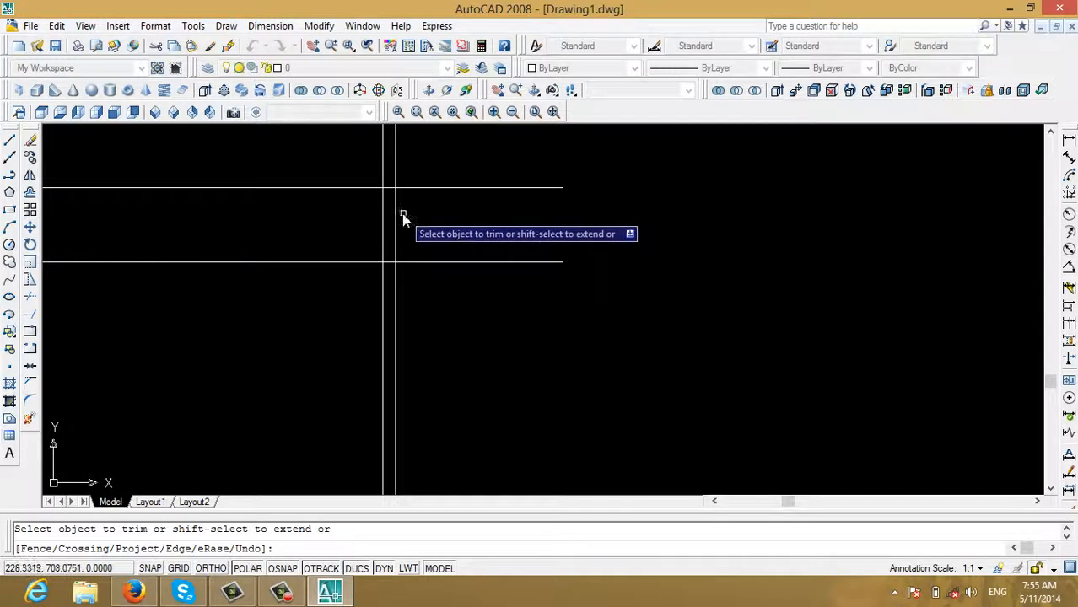
pyautogui.click(419, 234)
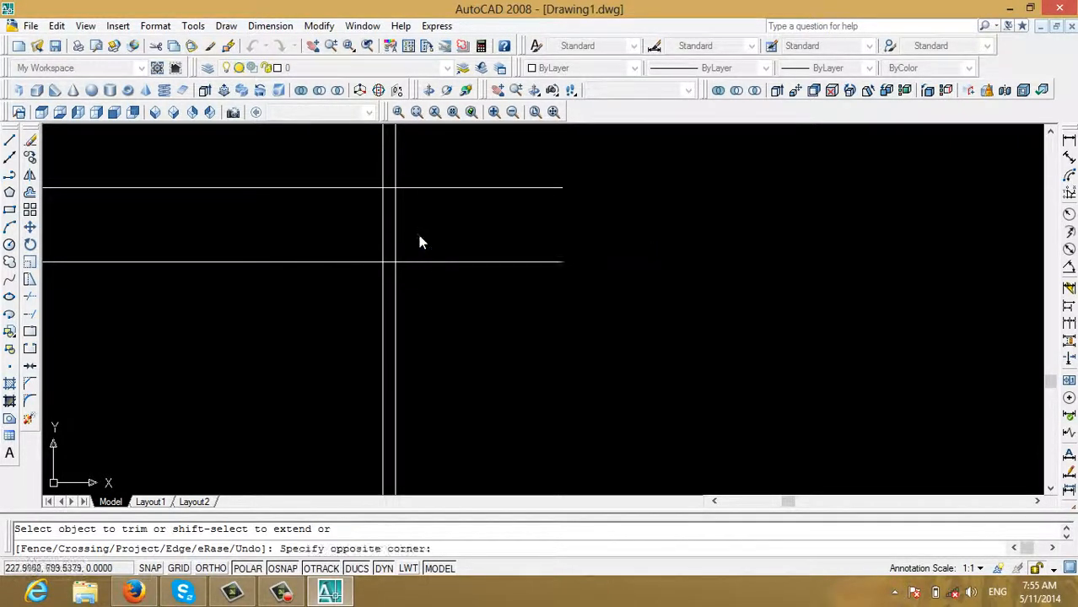
pyautogui.click(338, 219)
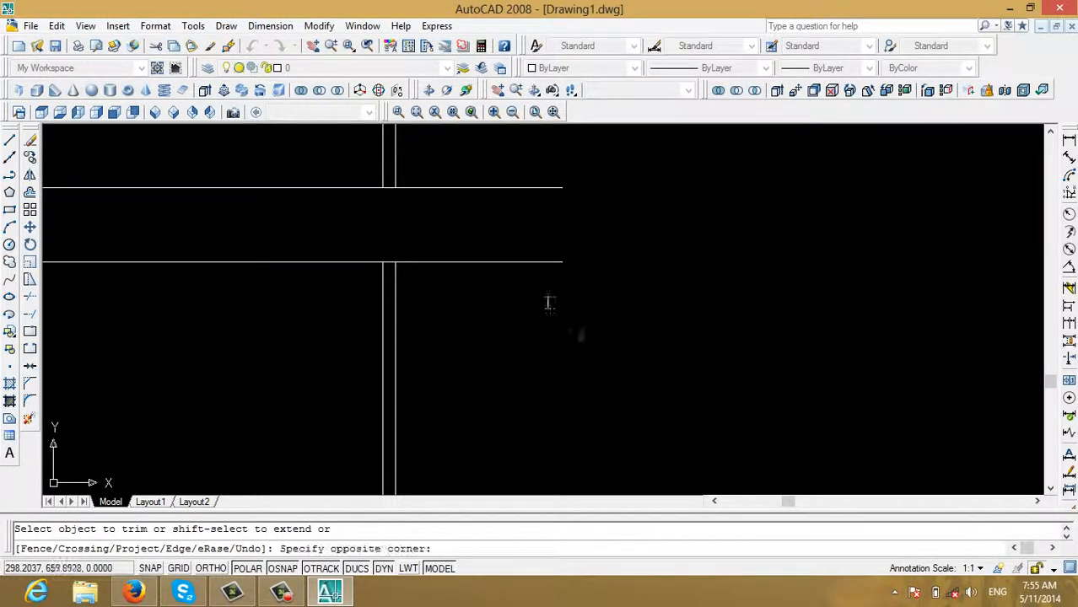
# - Trim off the two horizontal lines on both sides of the wall, keeping only the short pieces closing the wall ends
pyautogui.click(582, 339)
pyautogui.click(439, 172)
pyautogui.click(234, 327)
pyautogui.click(148, 167)
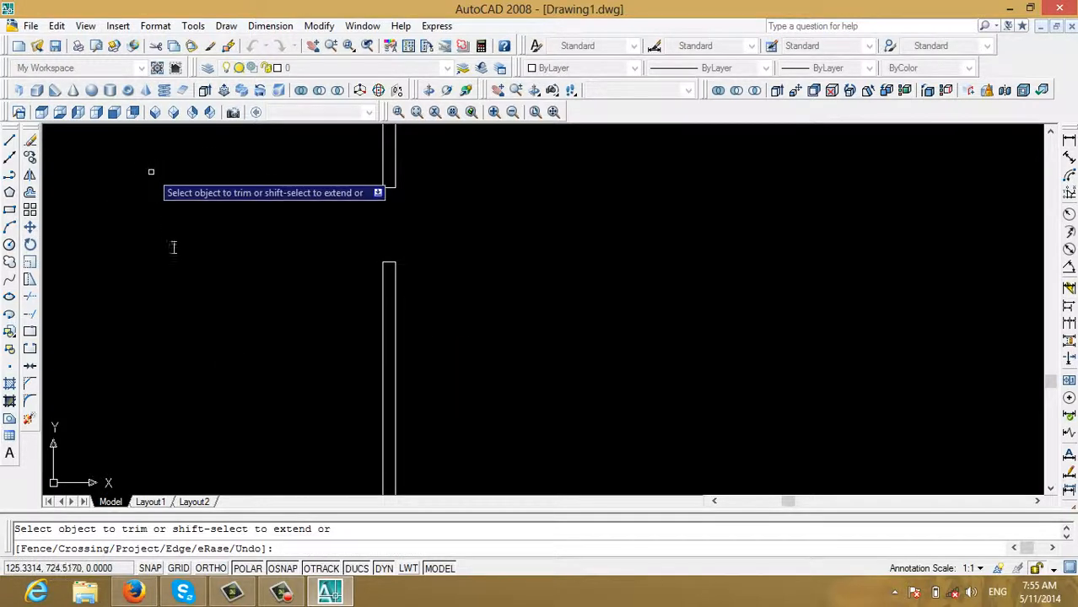
pyautogui.scroll(-3, 204, 296)
pyautogui.scroll(3, 279, 275)
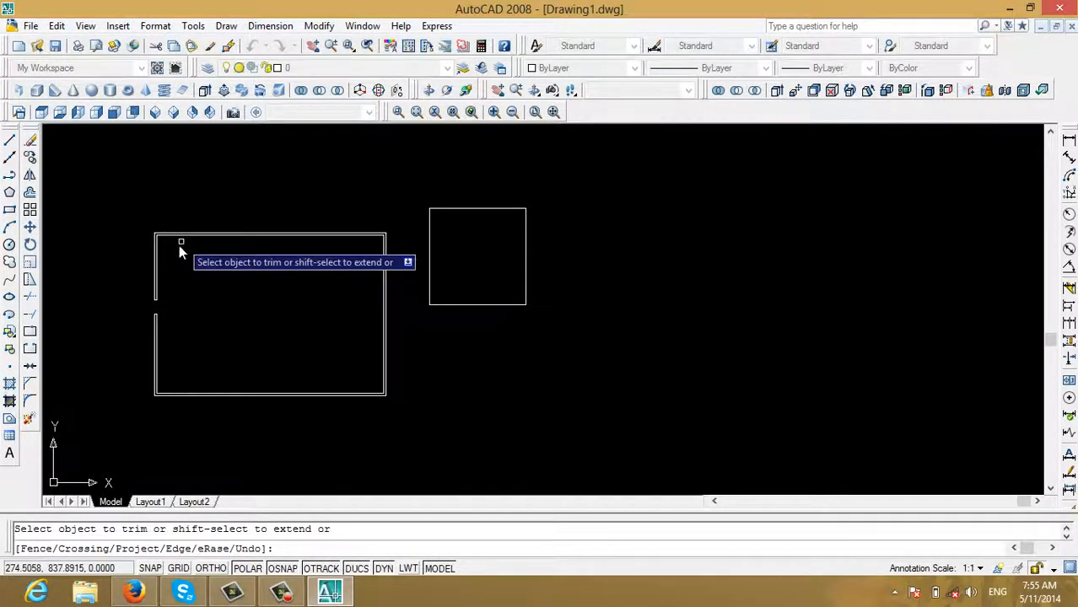
pyautogui.scroll(2, 149, 287)
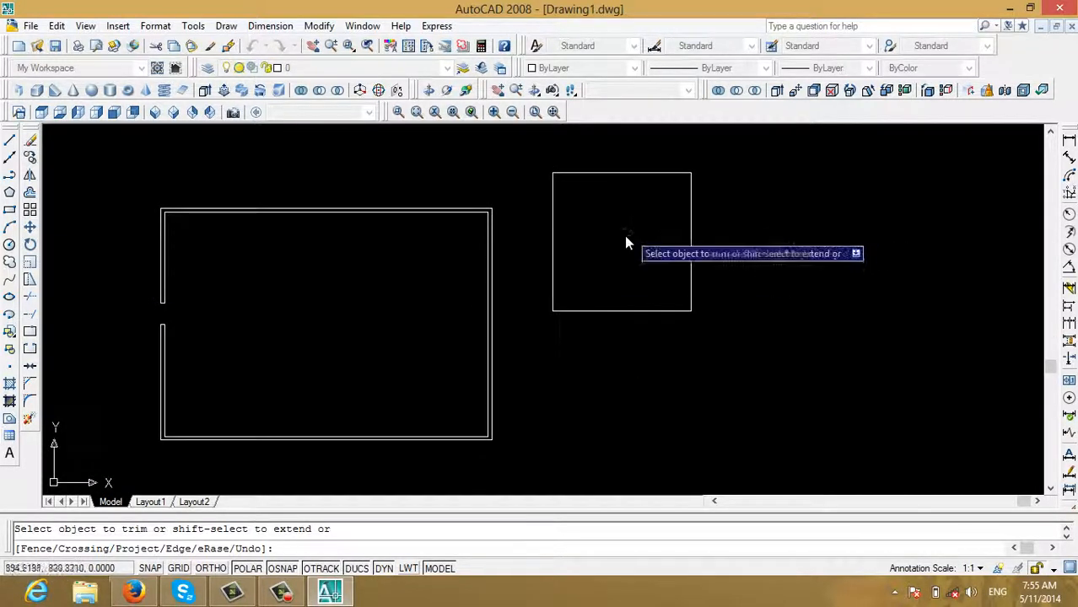
# - Draw a square from four separate 20-unit lines in the empty area well to the left of the double rectangle
pyautogui.scroll(-2, 625, 240)
pyautogui.moveTo(621, 260); pyautogui.dragTo(1005, 245, button='middle')
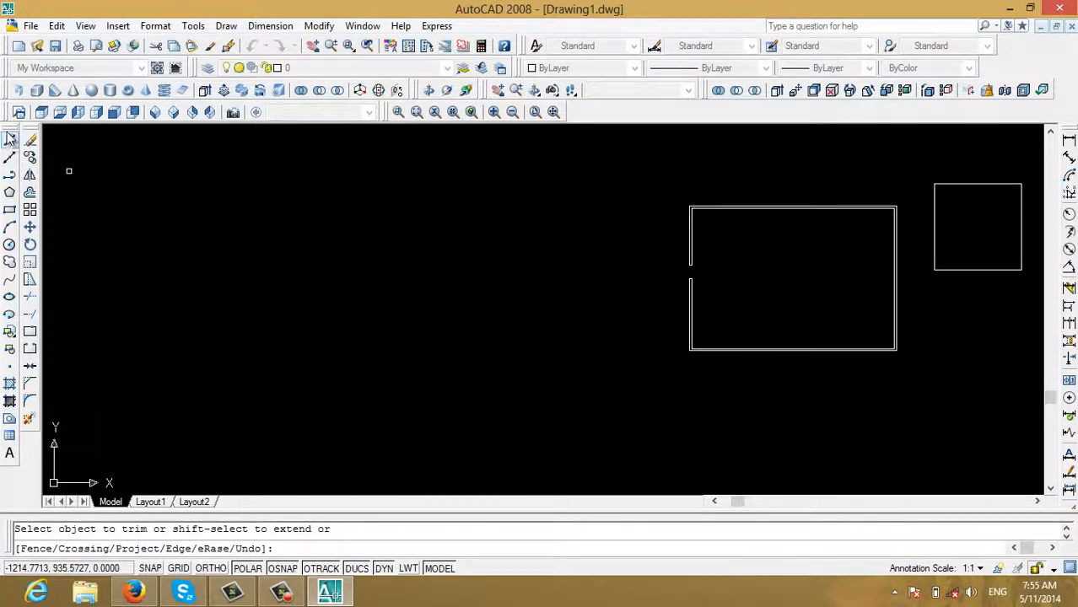
pyautogui.click(9, 140)
pyautogui.click(183, 187)
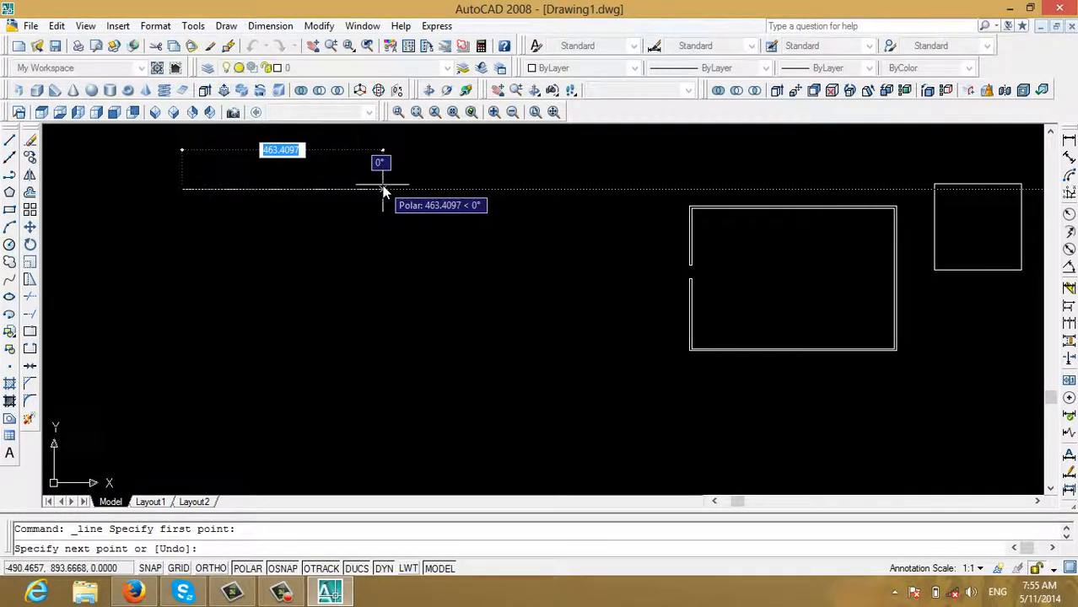
pyautogui.write('20')
pyautogui.press('Return')
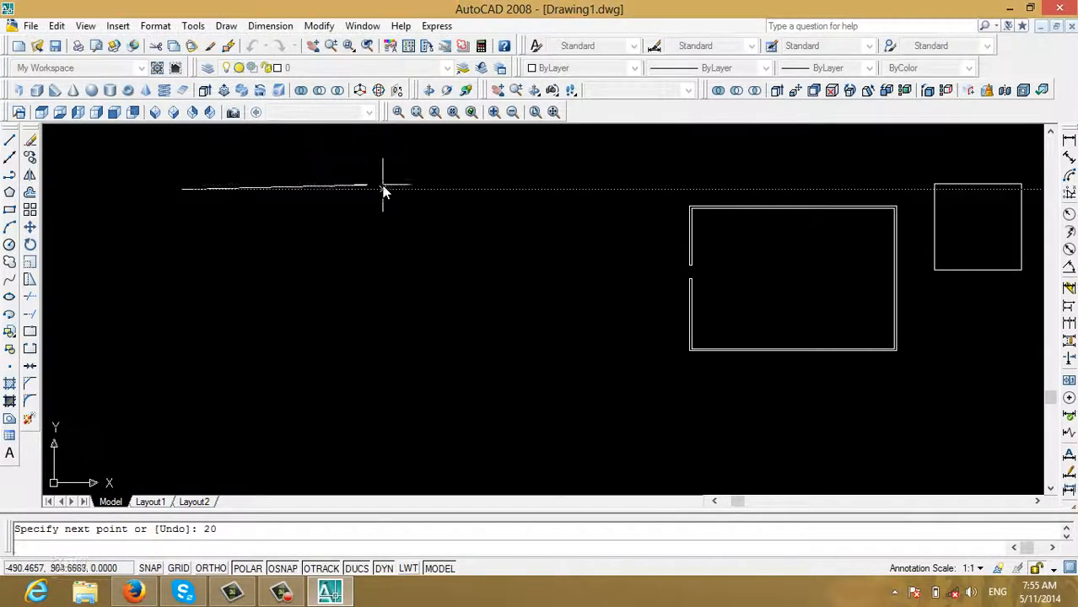
pyautogui.scroll(3, 159, 236)
pyautogui.moveTo(194, 192); pyautogui.dragTo(251, 382, button='middle')
pyautogui.scroll(2, 331, 343)
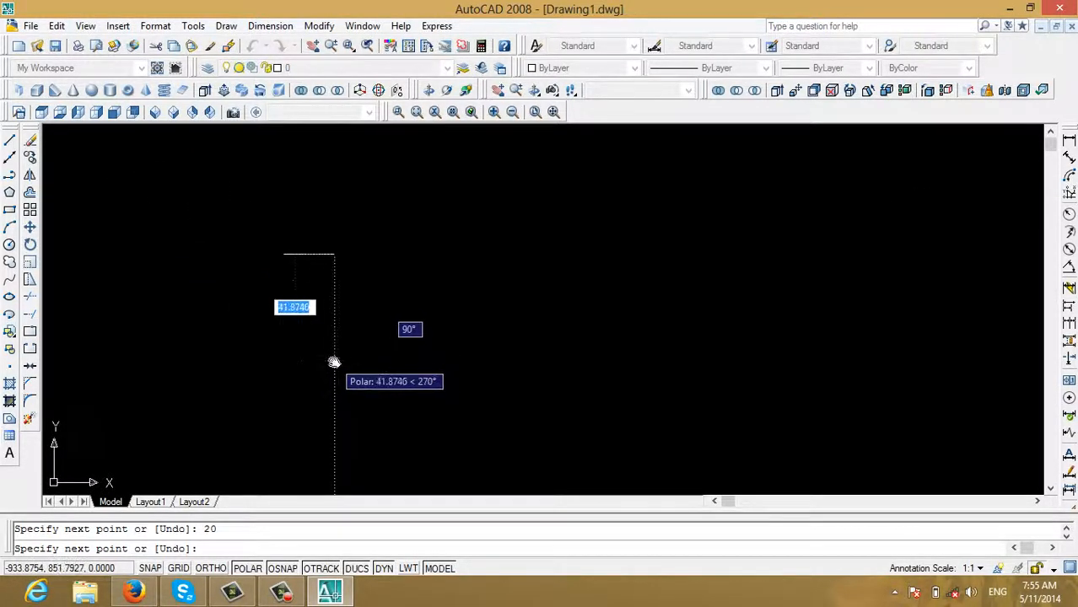
pyautogui.write('20')
pyautogui.press('Return')
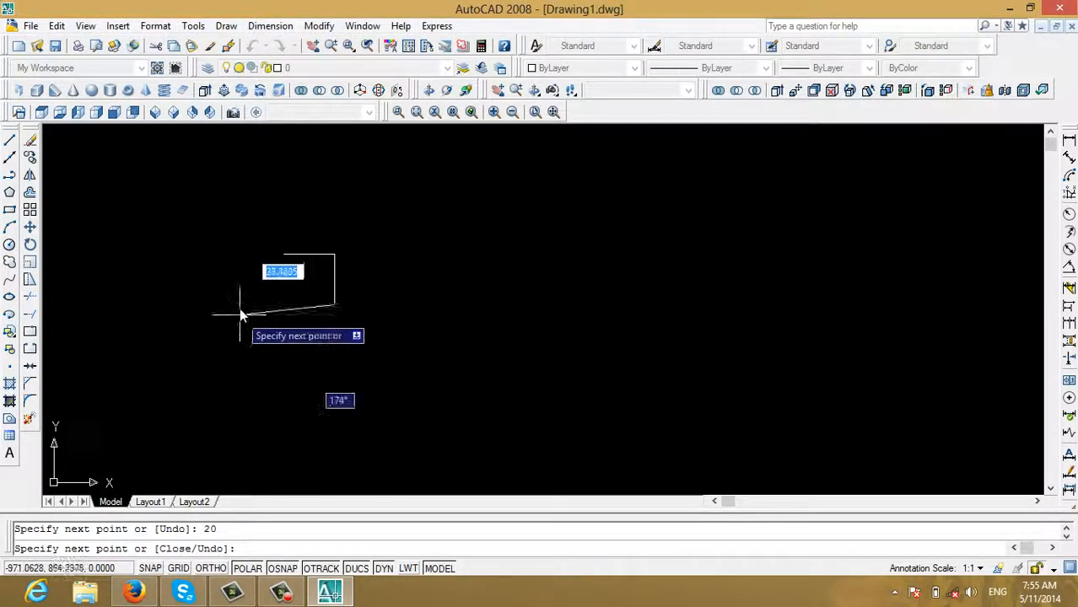
pyautogui.write('20')
pyautogui.press('Return')
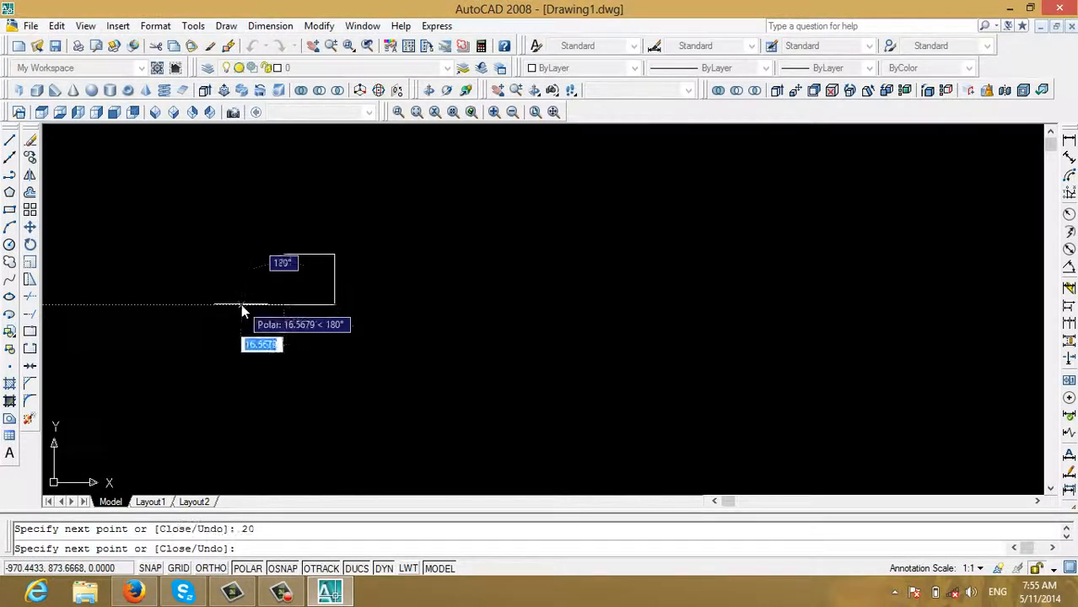
pyautogui.write('20')
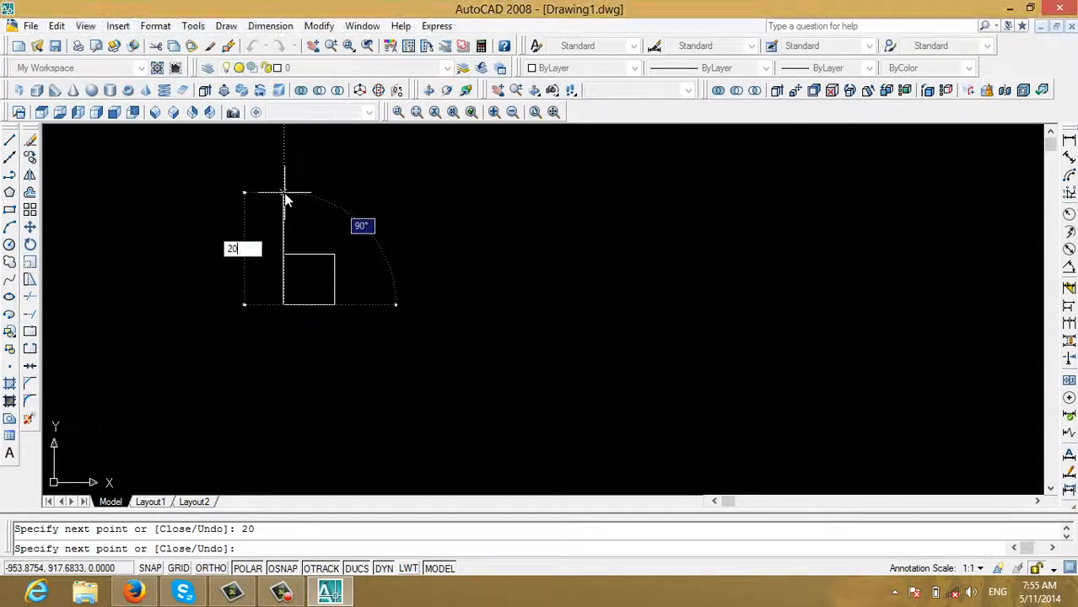
pyautogui.press('Return')
pyautogui.press('Escape')
# - Offset the new square's top and left edges inward by 2 units
pyautogui.scroll(2, 271, 280)
pyautogui.scroll(1, 270, 288)
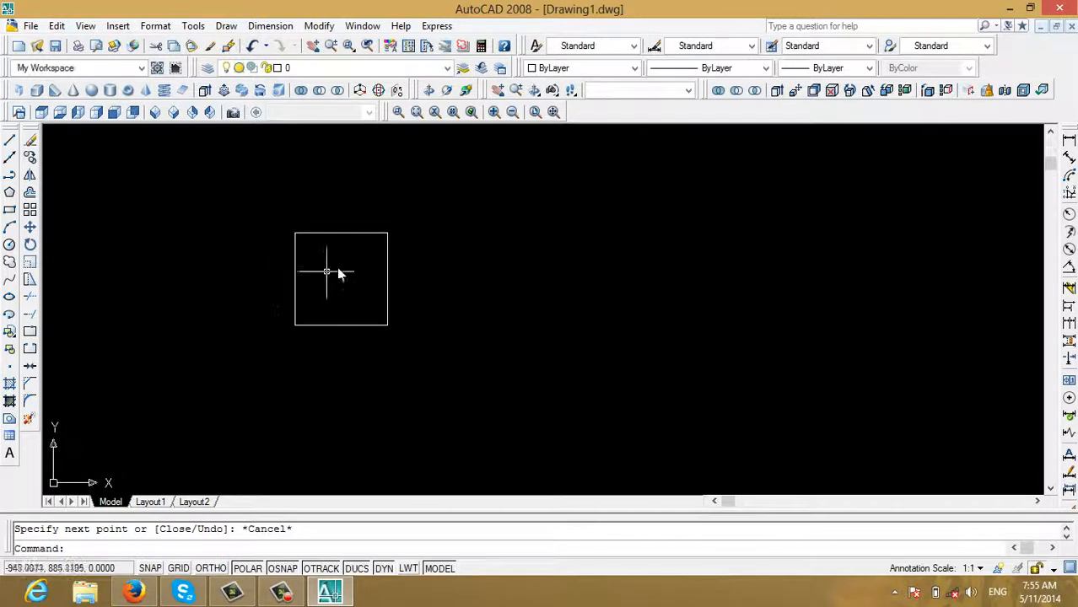
pyautogui.scroll(2, 336, 271)
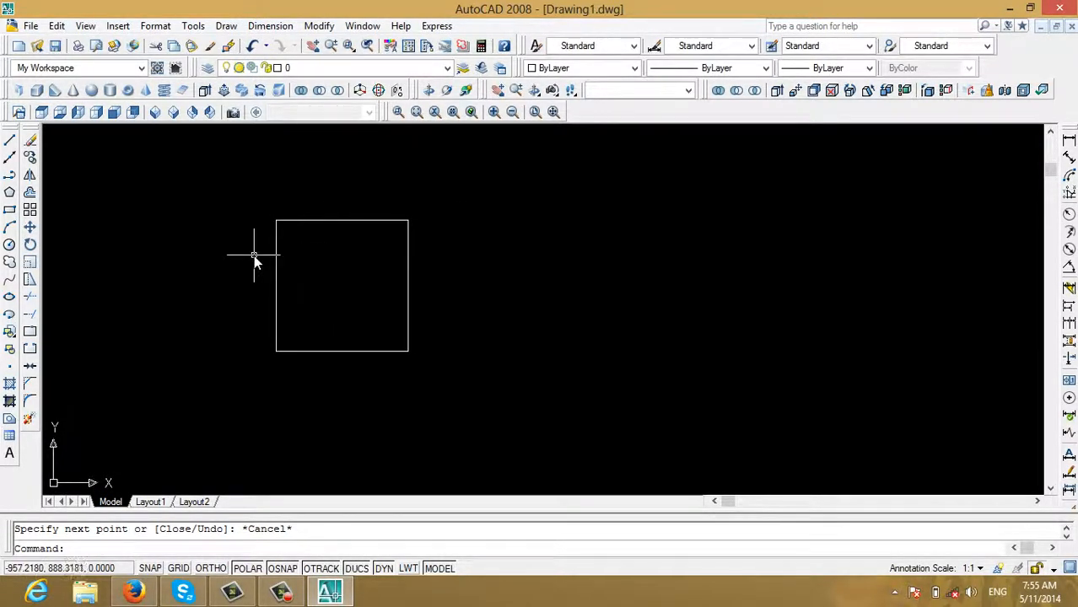
pyautogui.write('i')
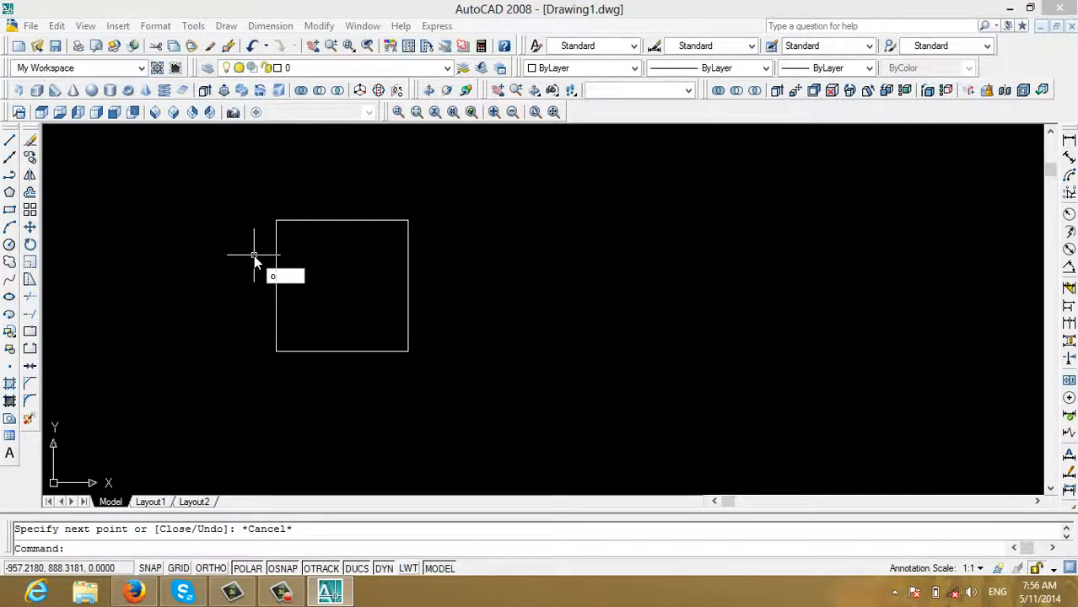
pyautogui.press('Return')
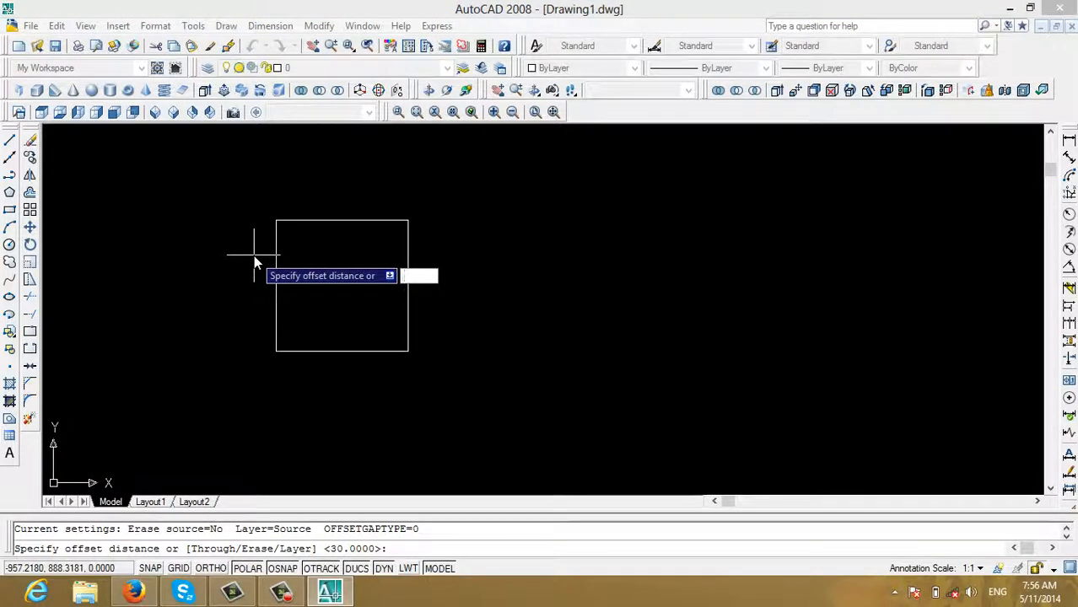
pyautogui.write('2')
pyautogui.press('Return')
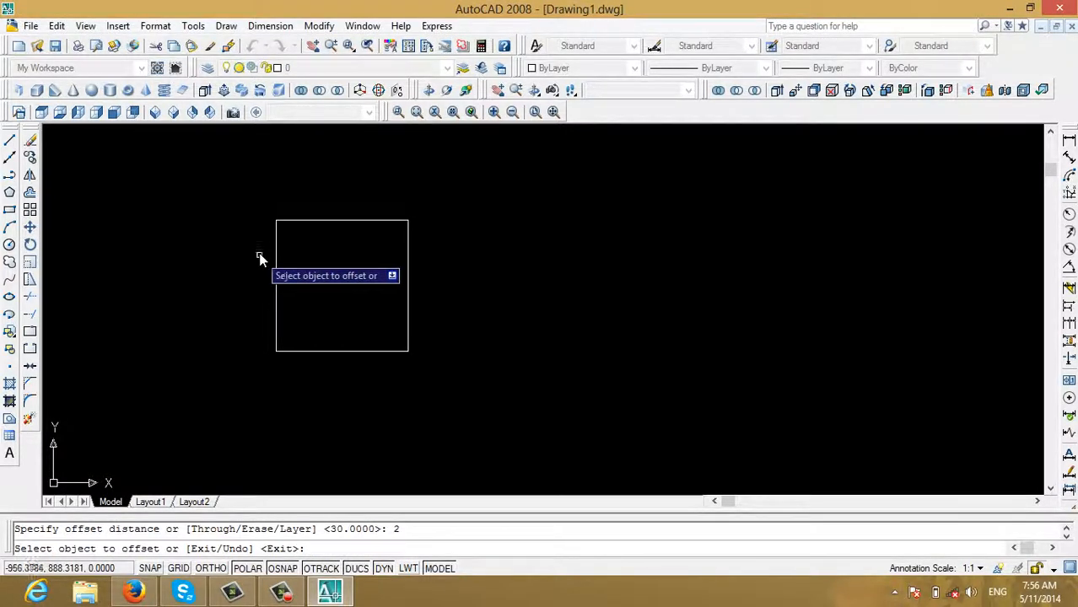
pyautogui.click(327, 221)
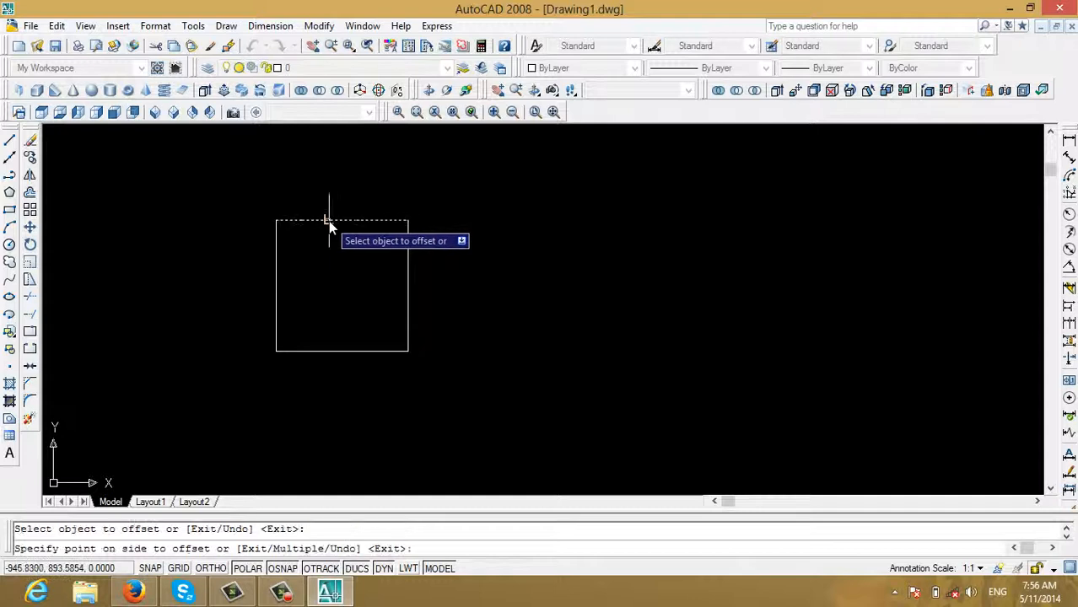
pyautogui.click(320, 244)
pyautogui.click(276, 255)
pyautogui.click(335, 325)
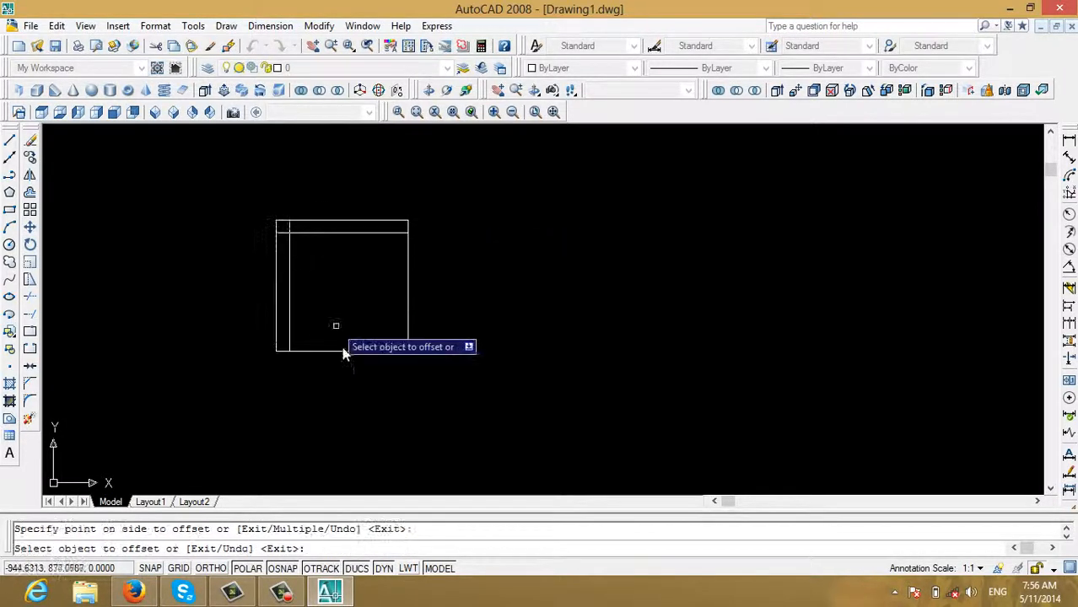
# - Offset the square's bottom and right edges inward by the same 2 units and end the command
pyautogui.click(346, 353)
pyautogui.click(349, 351)
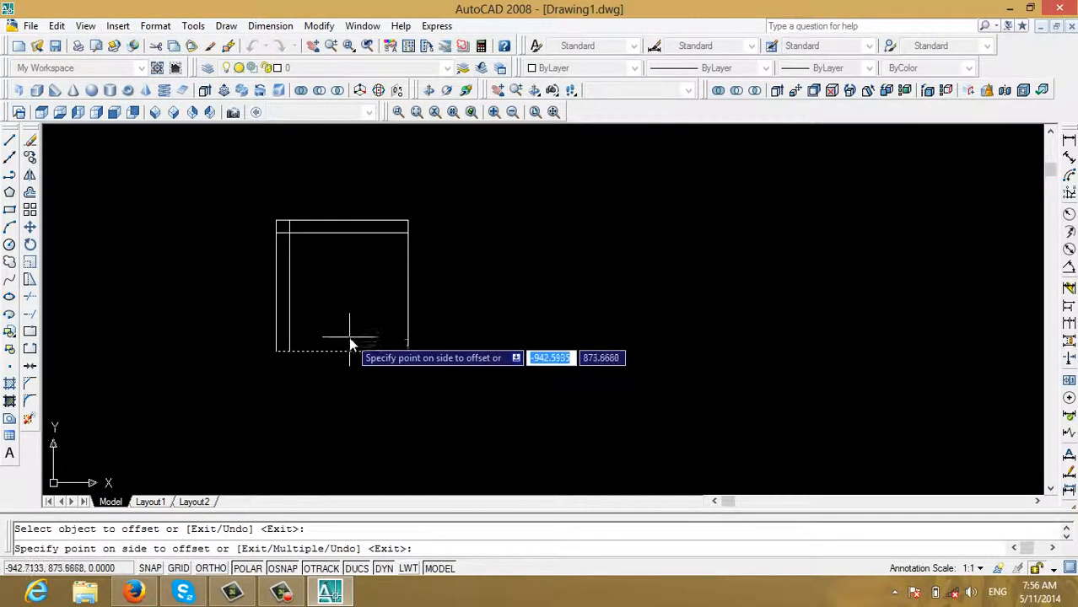
pyautogui.click(348, 336)
pyautogui.click(407, 301)
pyautogui.click(383, 301)
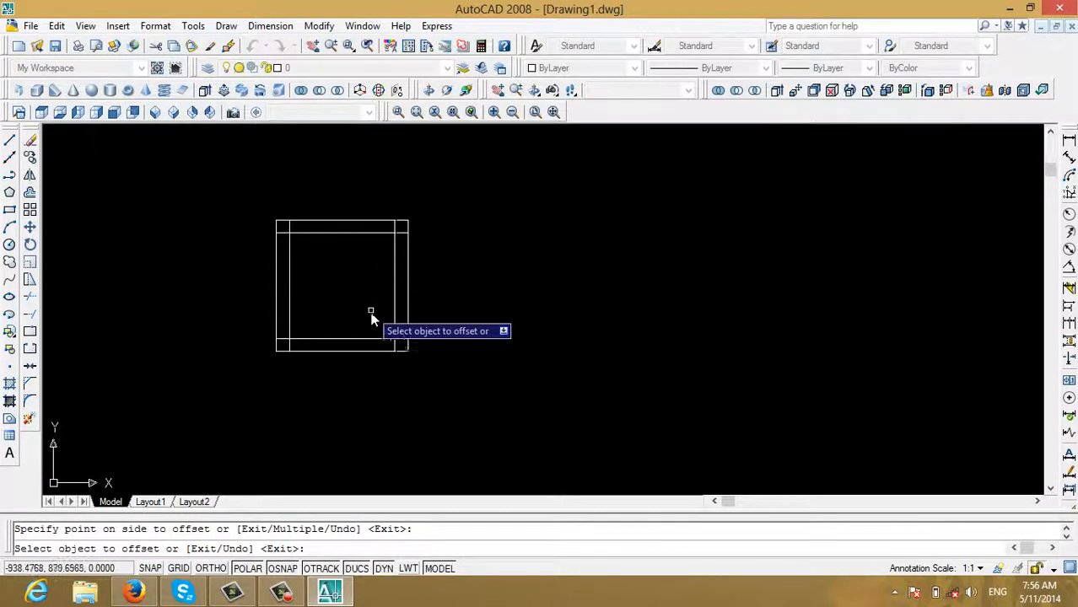
pyautogui.press('Escape')
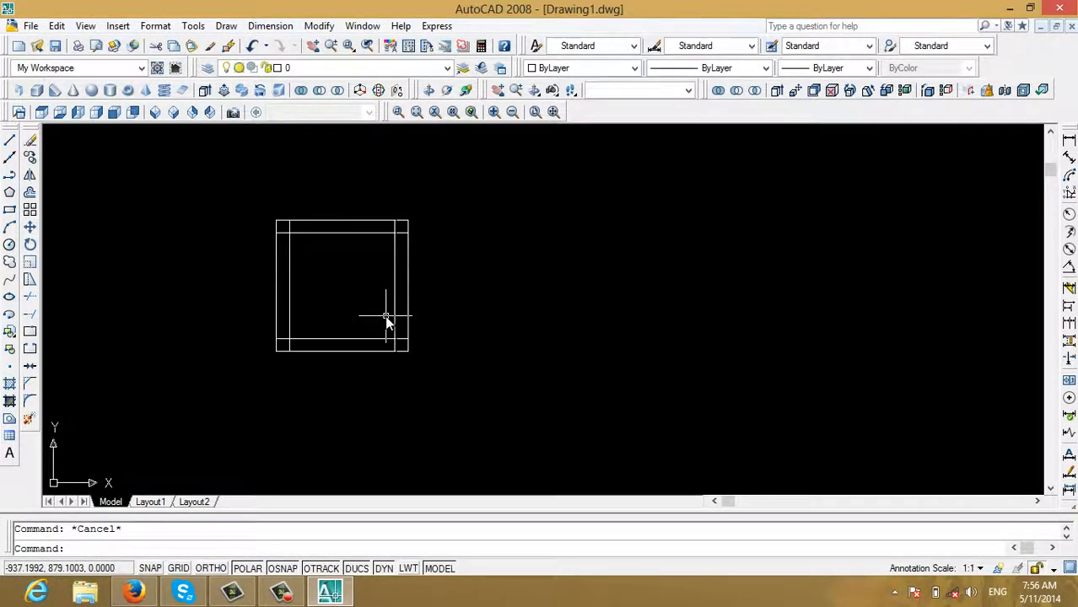
# - Draw a vertical line from the midpoint of the square's inner bottom edge down past the outer bottom edge
pyautogui.click(10, 141)
pyautogui.scroll(2, 485, 421)
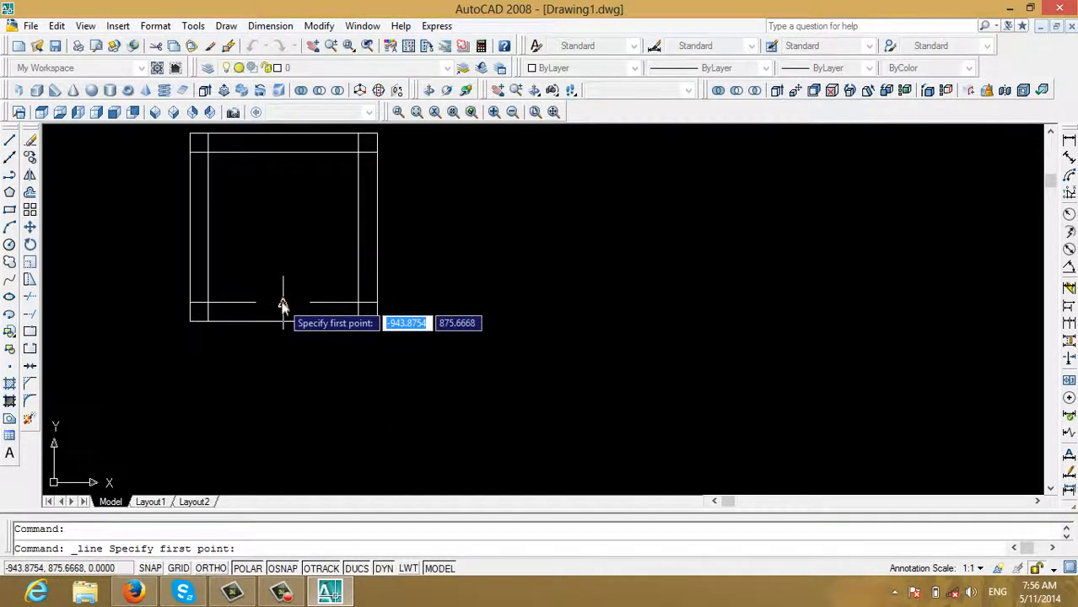
pyautogui.click(282, 305)
pyautogui.click(282, 365)
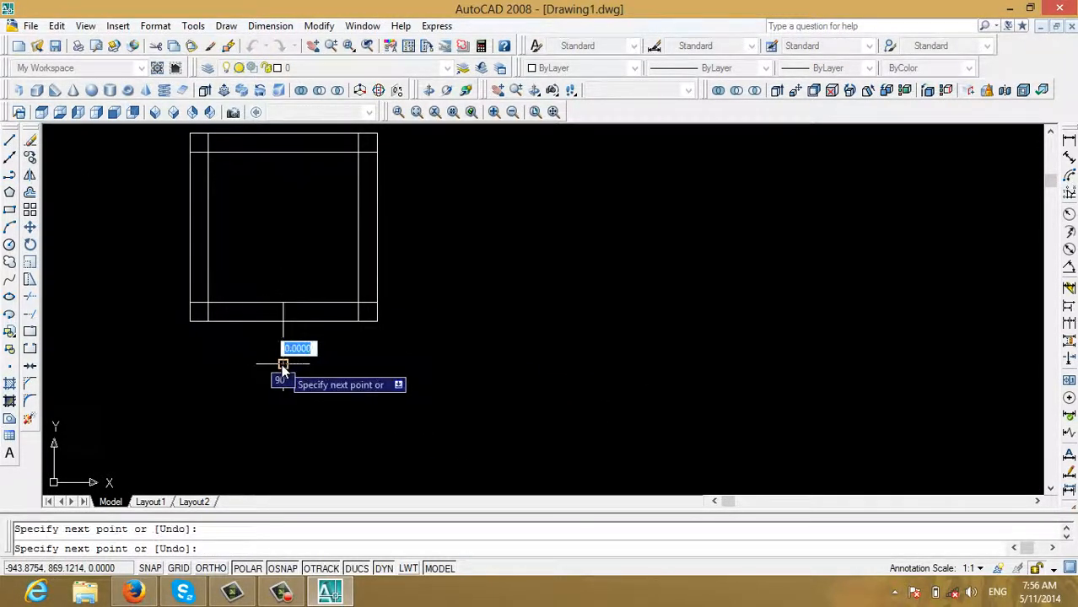
pyautogui.press('Escape')
# - Offset the vertical centre line by 3 units to both sides
pyautogui.scroll(2, 289, 347)
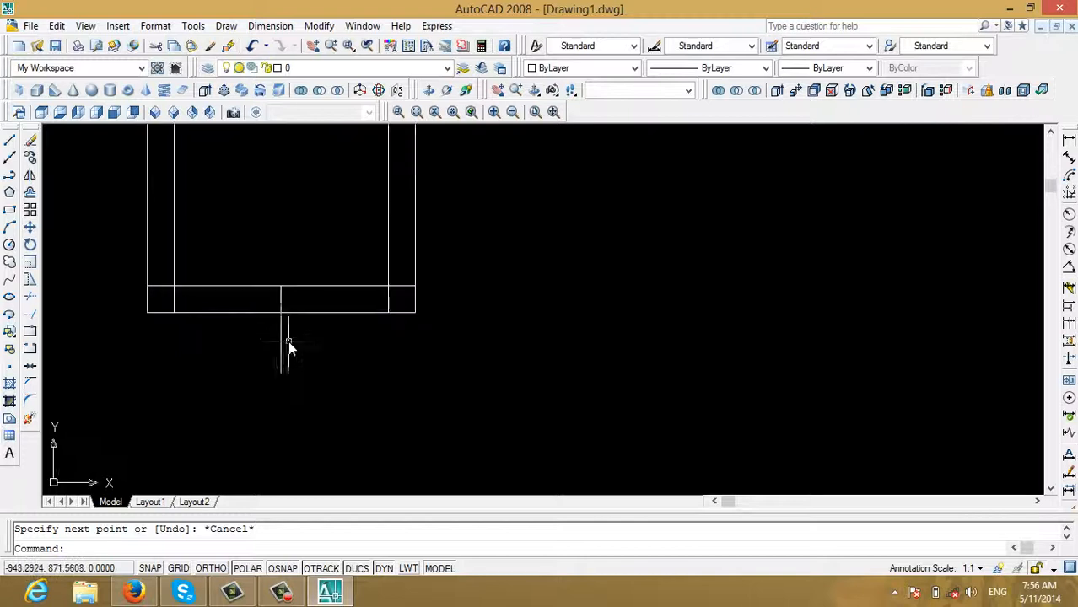
pyautogui.moveTo(301, 344); pyautogui.dragTo(456, 383, button='middle')
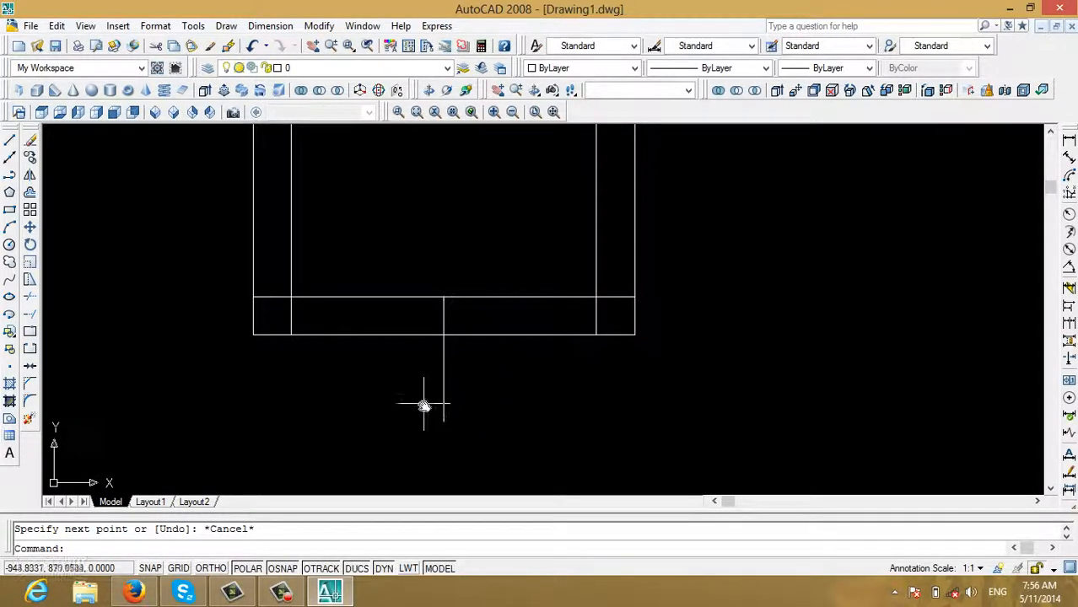
pyautogui.write('u')
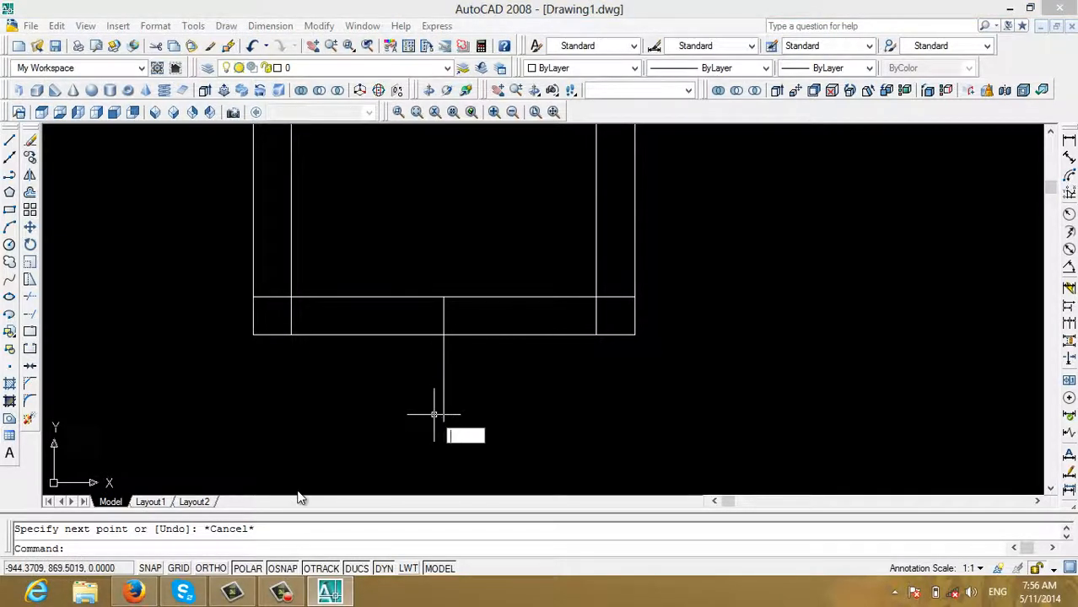
pyautogui.press('Return')
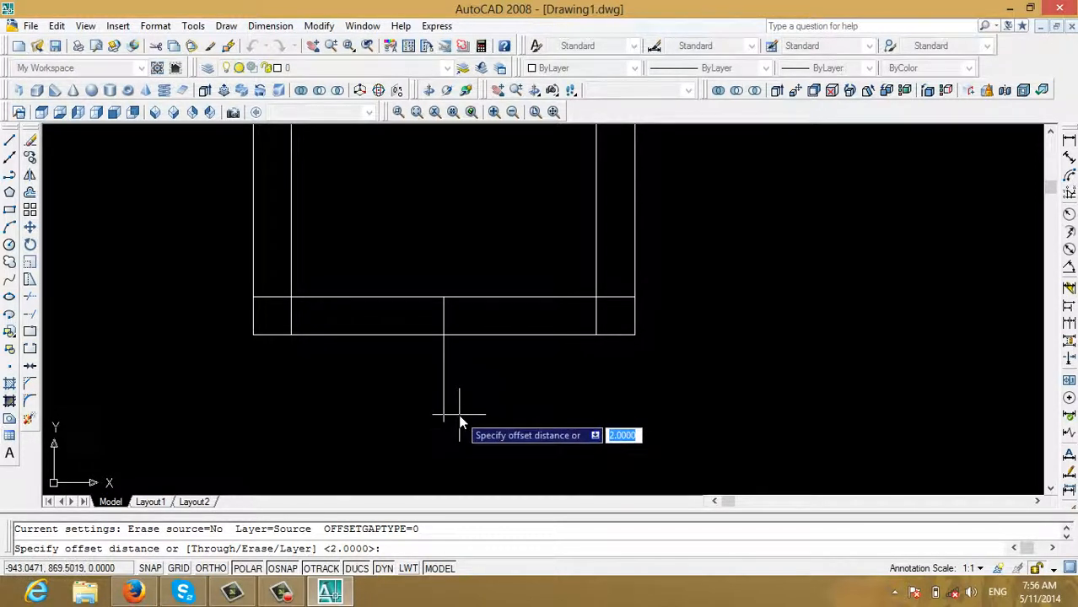
pyautogui.write('3')
pyautogui.press('Return')
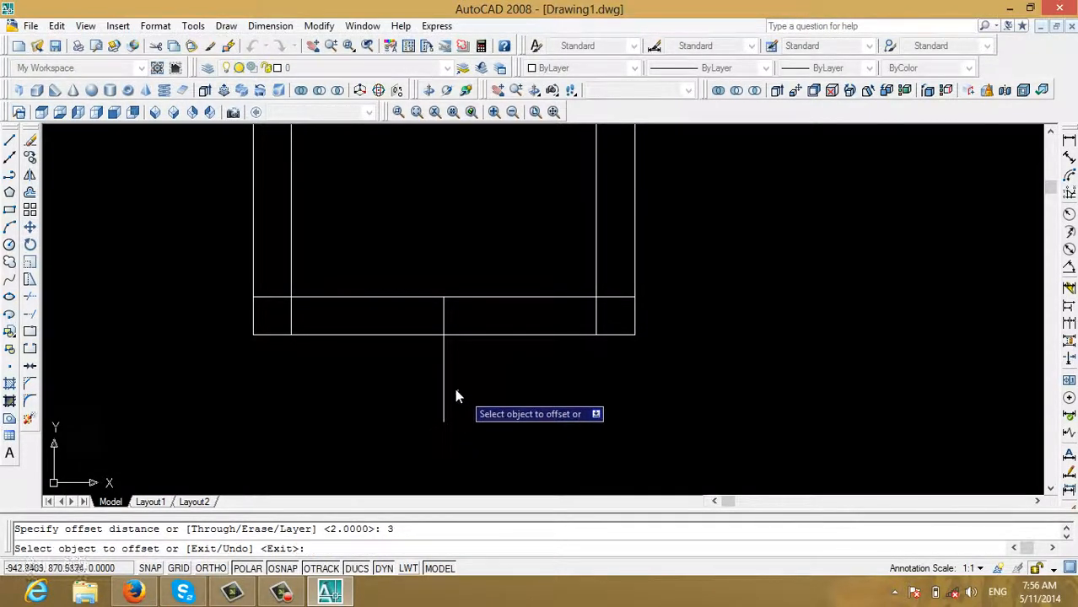
pyautogui.click(443, 378)
pyautogui.click(487, 371)
pyautogui.click(442, 373)
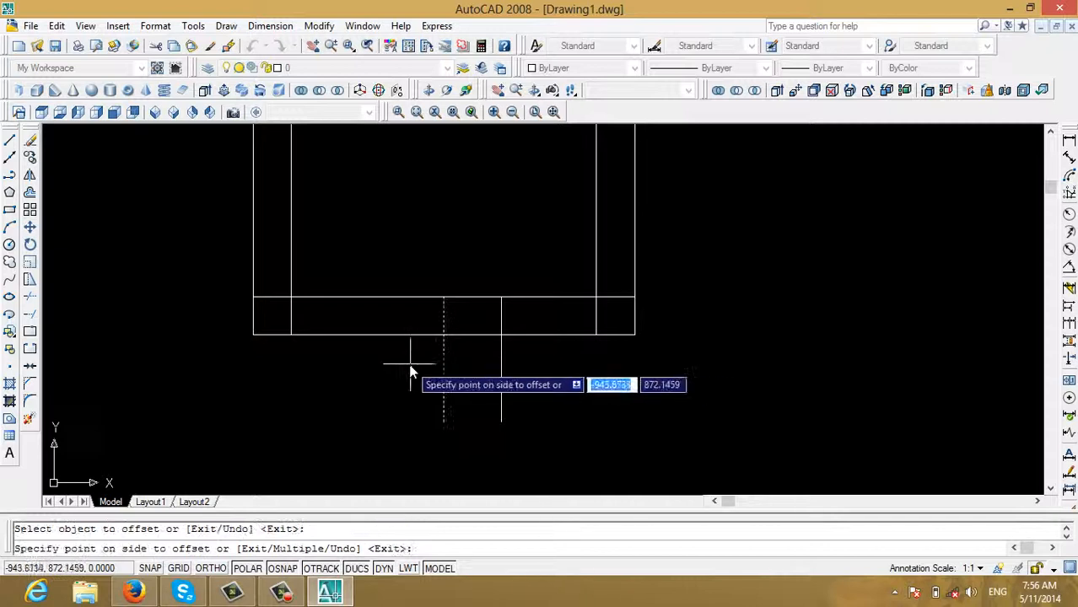
pyautogui.click(408, 363)
pyautogui.press('Escape')
pyautogui.scroll(-6, 442, 236)
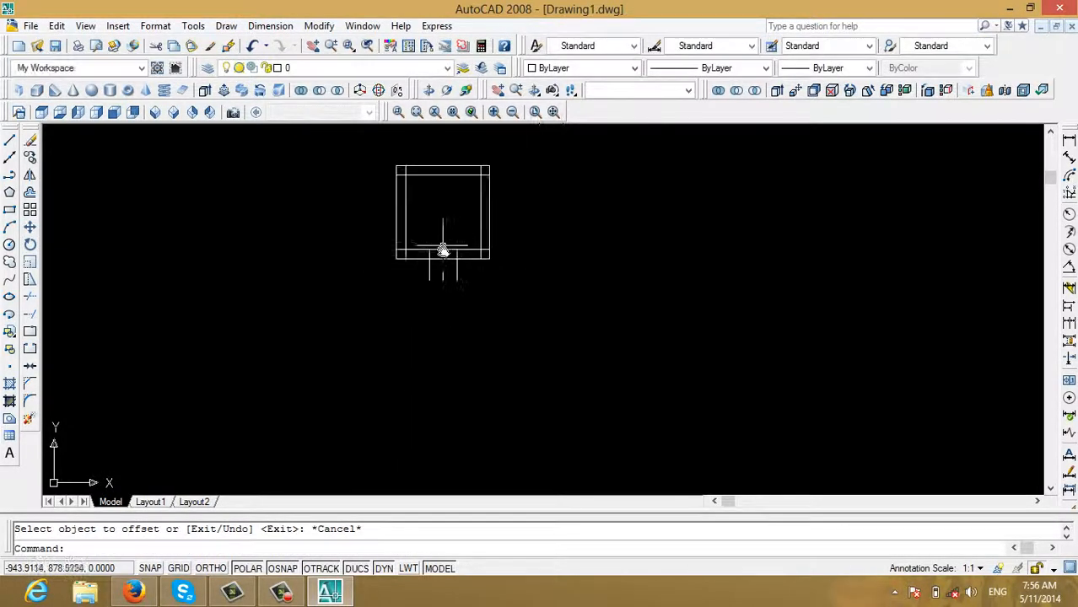
# - Try to erase the square's inner left line, and undo the erasure
pyautogui.moveTo(443, 240); pyautogui.dragTo(405, 275, button='middle')
pyautogui.scroll(3, 405, 275)
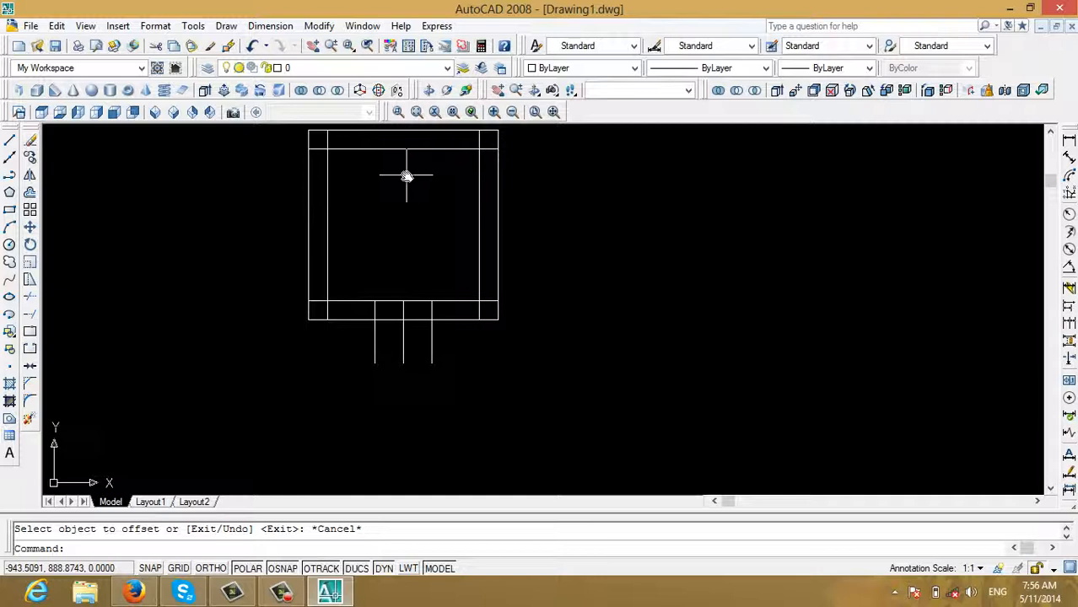
pyautogui.click(328, 143)
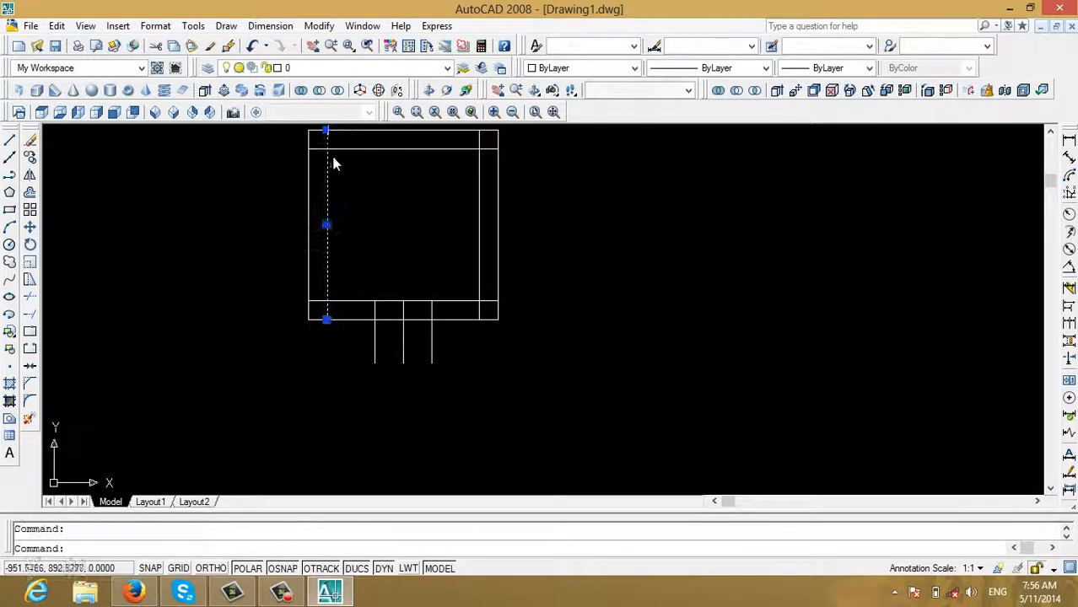
pyautogui.click(31, 140)
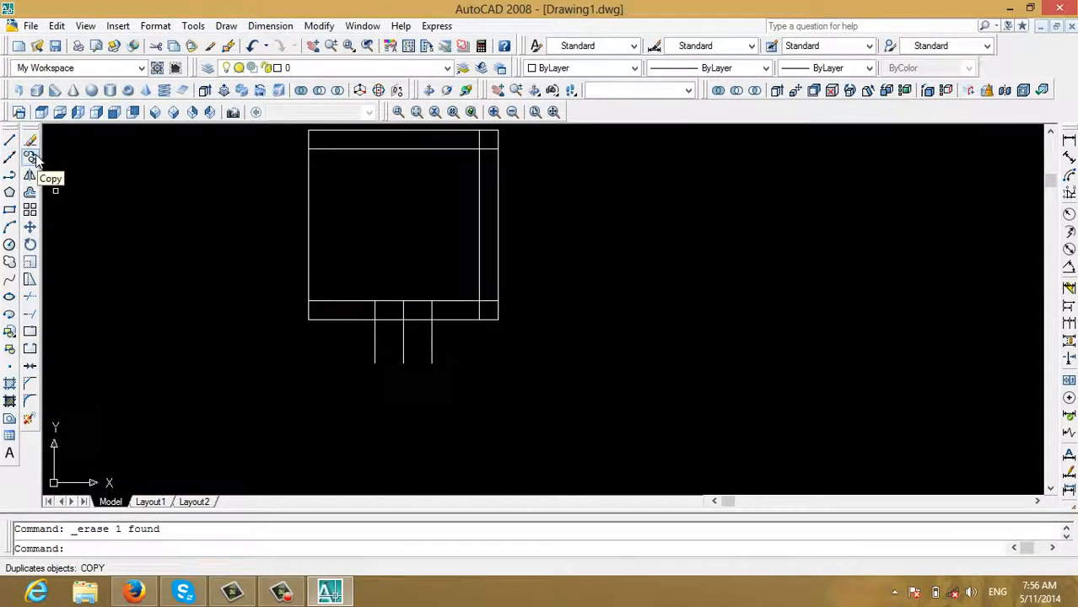
pyautogui.hotkey('ctrl', 'z')
# - Trim the overlapping ends of the inner lines at the square's two top corners
pyautogui.scroll(3, 329, 150)
pyautogui.scroll(-2, 329, 150)
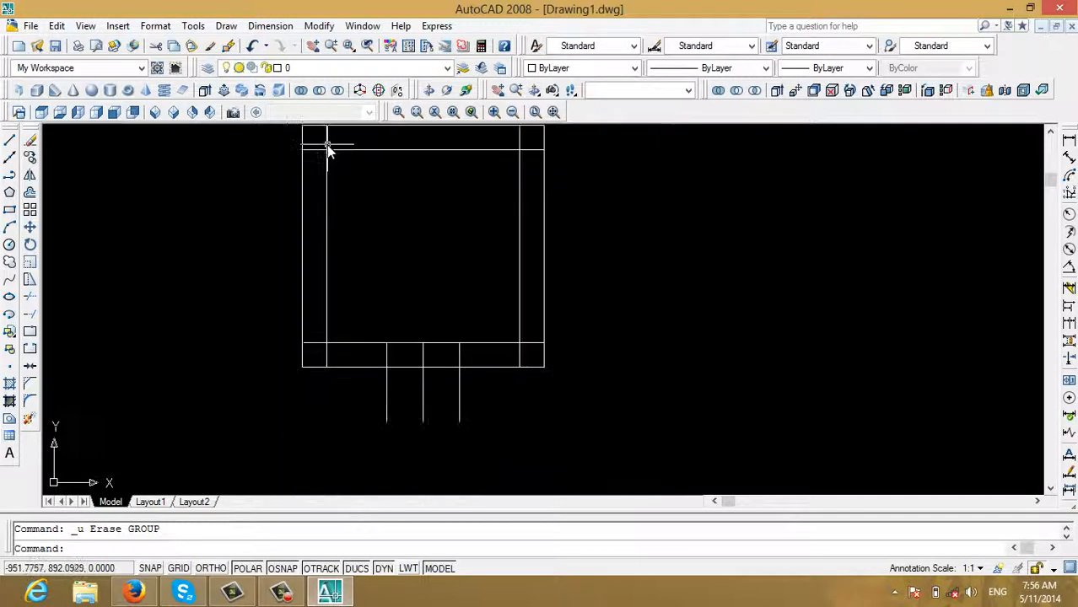
pyautogui.moveTo(329, 152); pyautogui.dragTo(329, 209, button='middle')
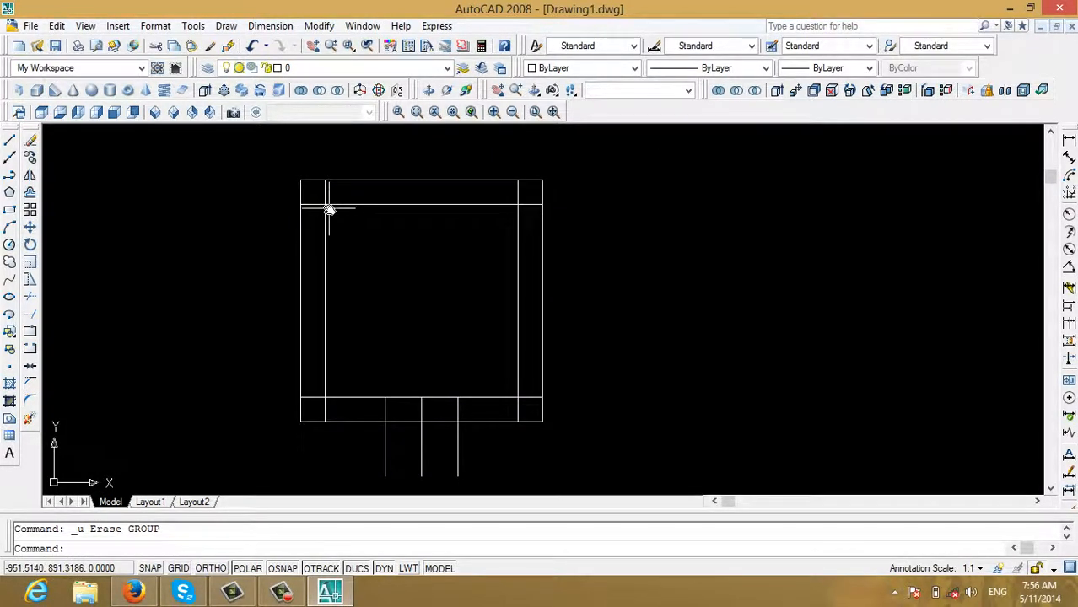
pyautogui.write('tr')
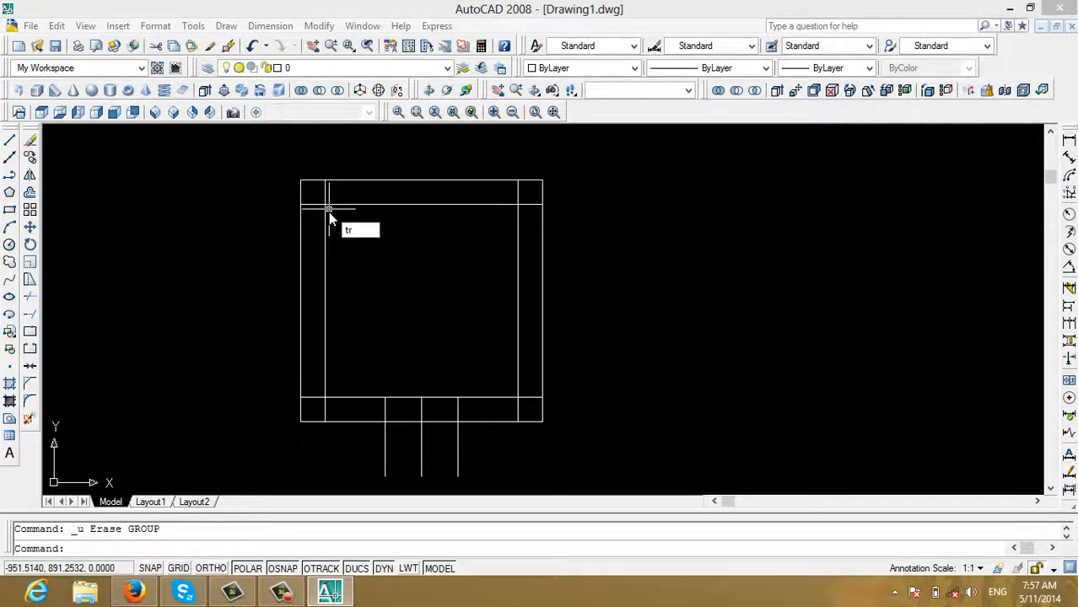
pyautogui.press('Return')
pyautogui.press('Return')
pyautogui.scroll(2, 328, 210)
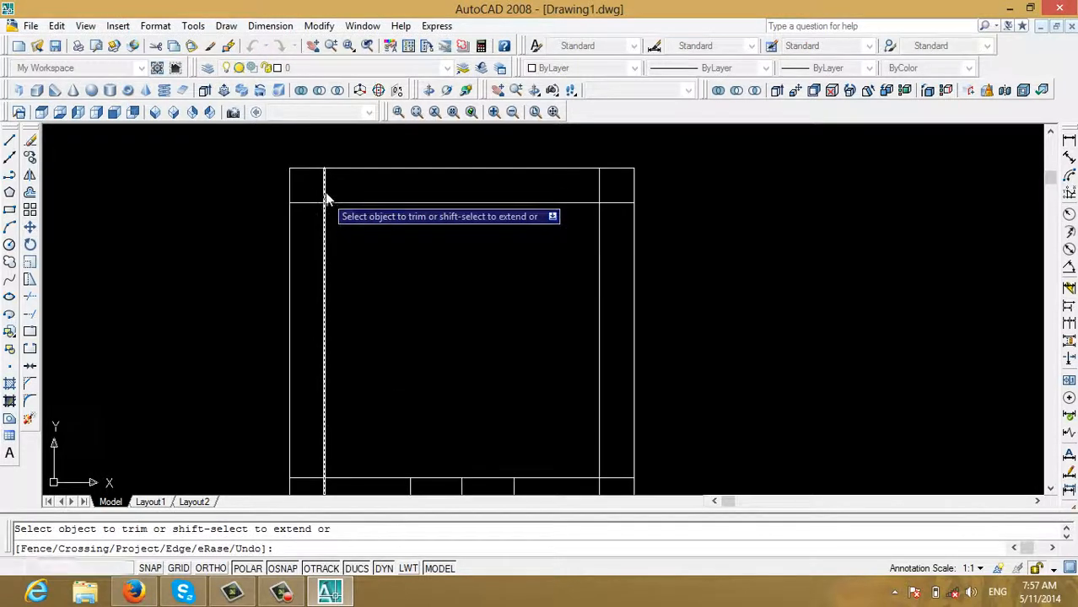
pyautogui.click(320, 203)
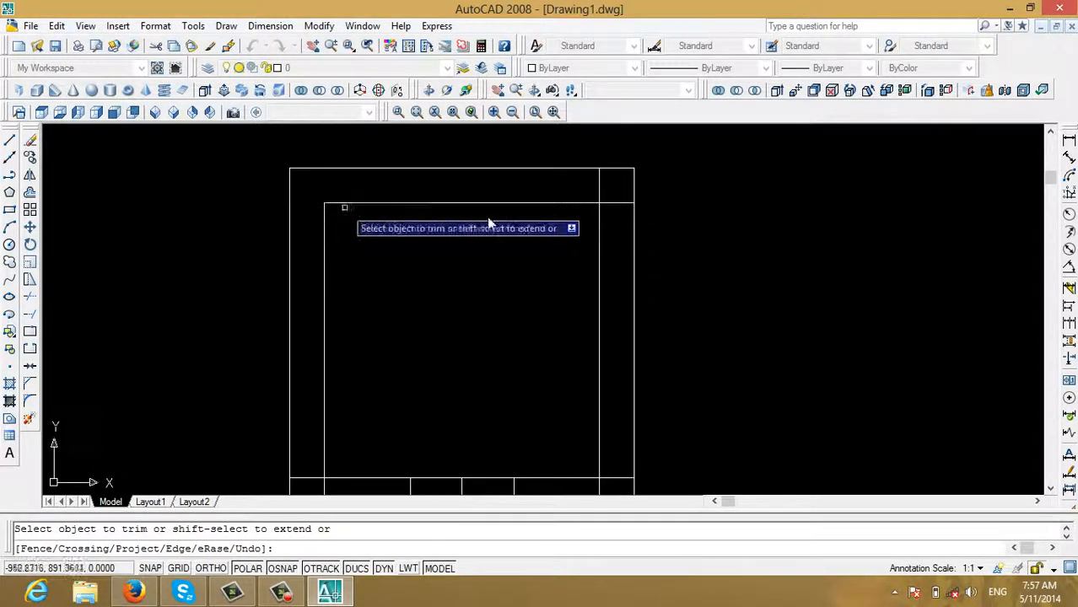
pyautogui.click(614, 209)
pyautogui.click(614, 206)
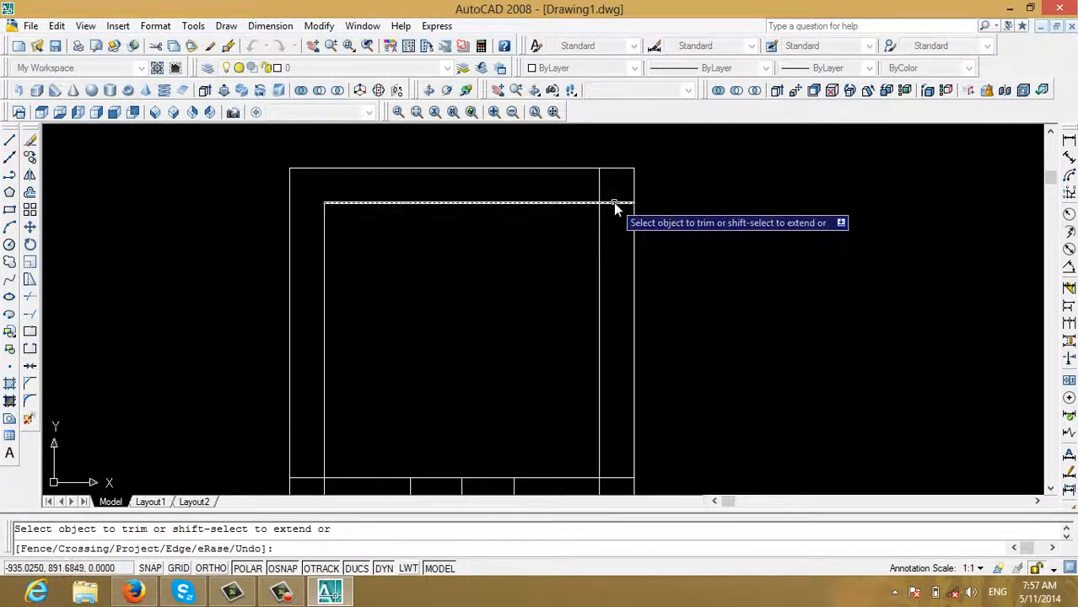
pyautogui.click(597, 184)
pyautogui.click(597, 183)
# - Trim the overlapping ends of the inner lines at the square's two bottom corners
pyautogui.scroll(-5, 597, 217)
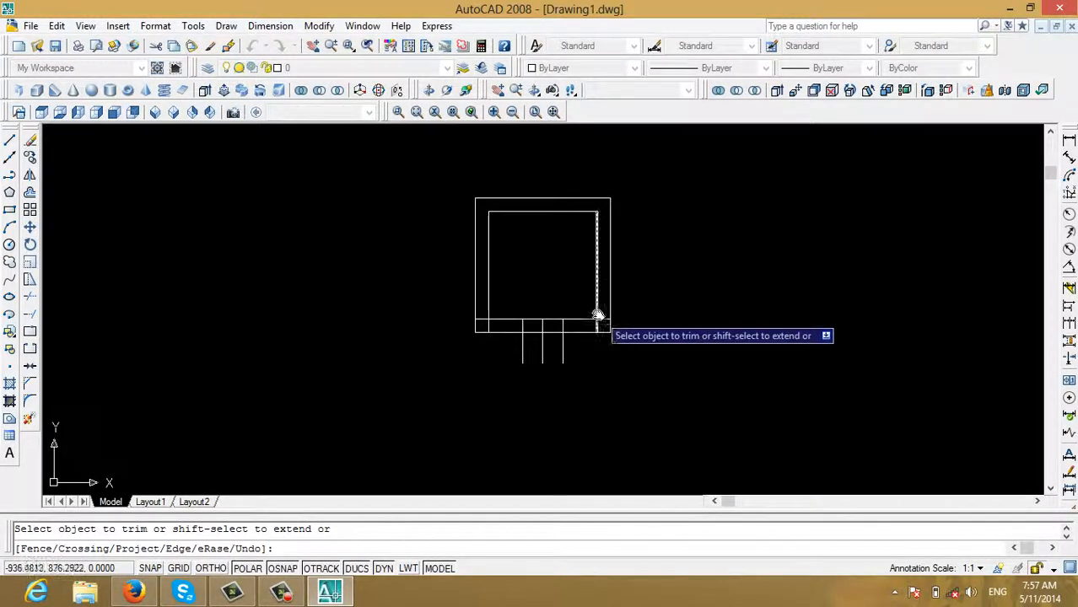
pyautogui.moveTo(597, 315); pyautogui.dragTo(569, 221, button='middle')
pyautogui.scroll(6, 569, 230)
pyautogui.click(593, 222)
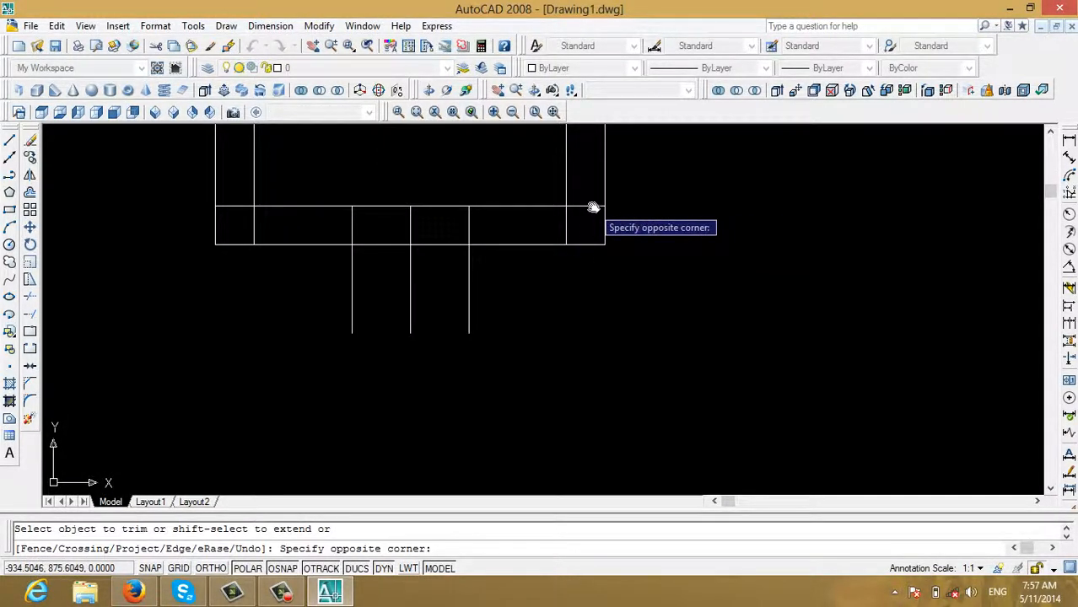
pyautogui.click(591, 207)
pyautogui.click(590, 207)
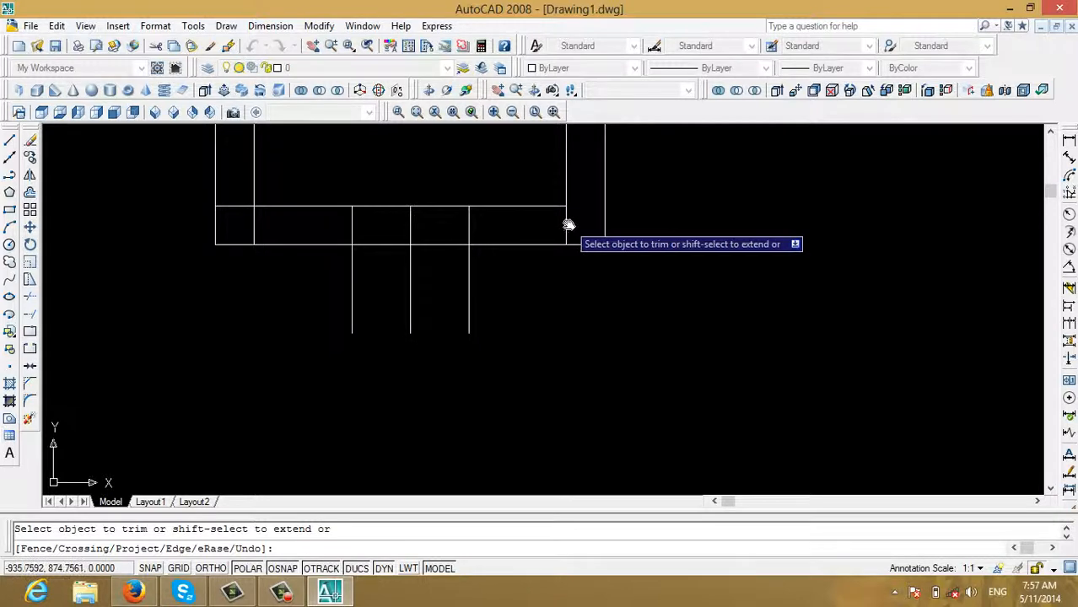
pyautogui.click(566, 225)
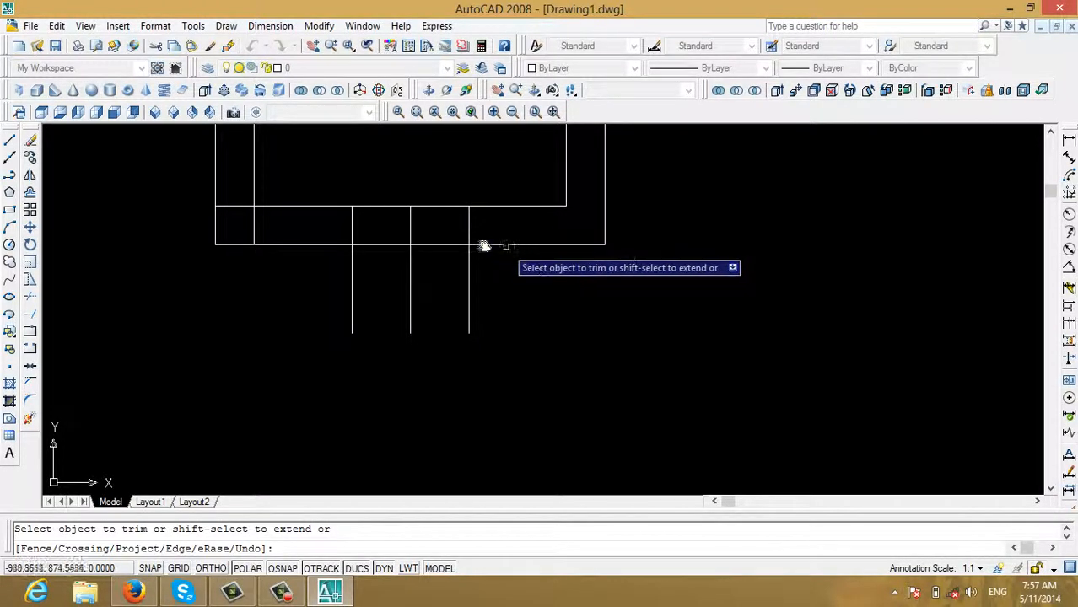
pyautogui.click(253, 217)
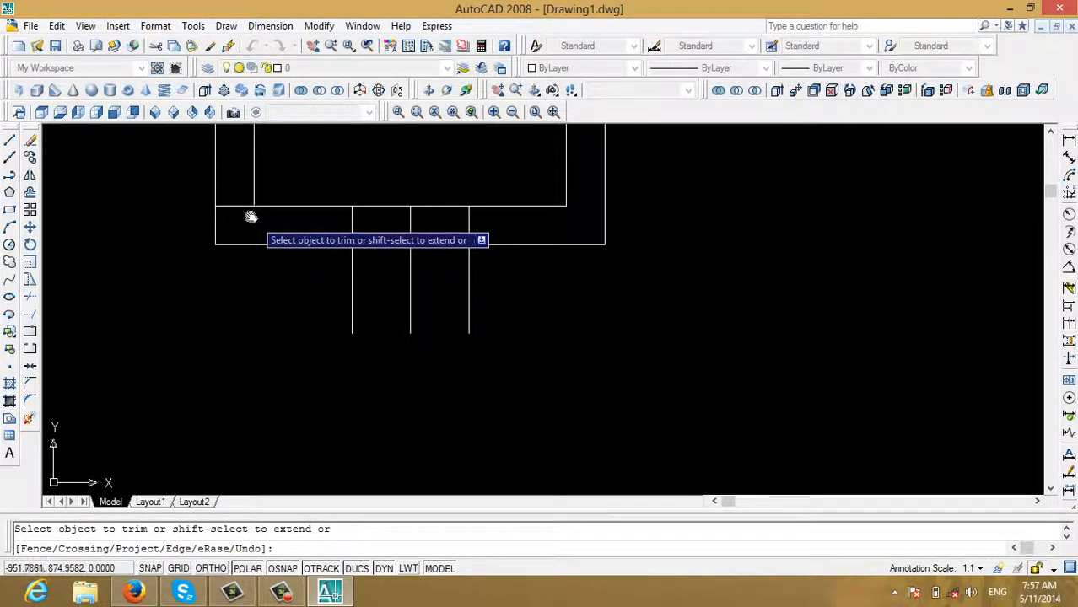
pyautogui.click(239, 205)
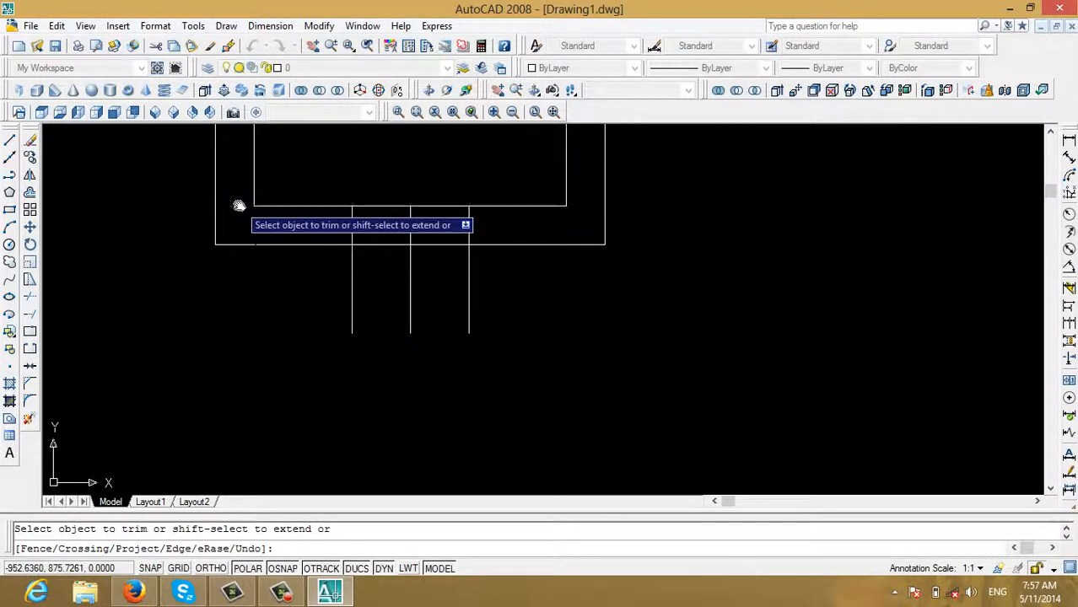
# - Trim the bottom wall between the offset lines to cut an opening, and trim off the vertical tails below the wall
pyautogui.click(378, 197)
pyautogui.click(425, 251)
pyautogui.click(491, 294)
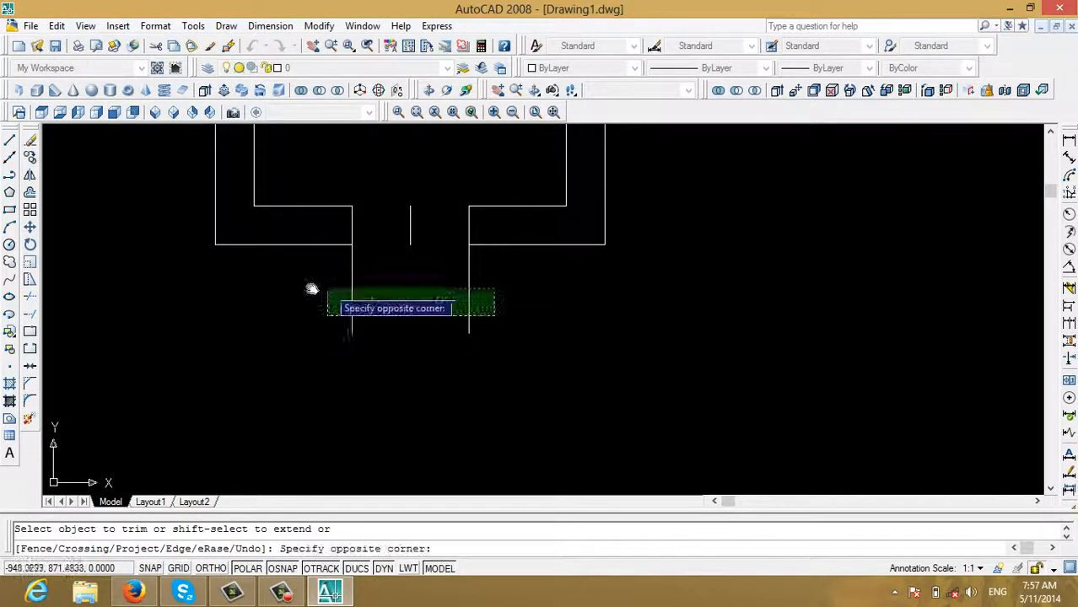
pyautogui.click(308, 289)
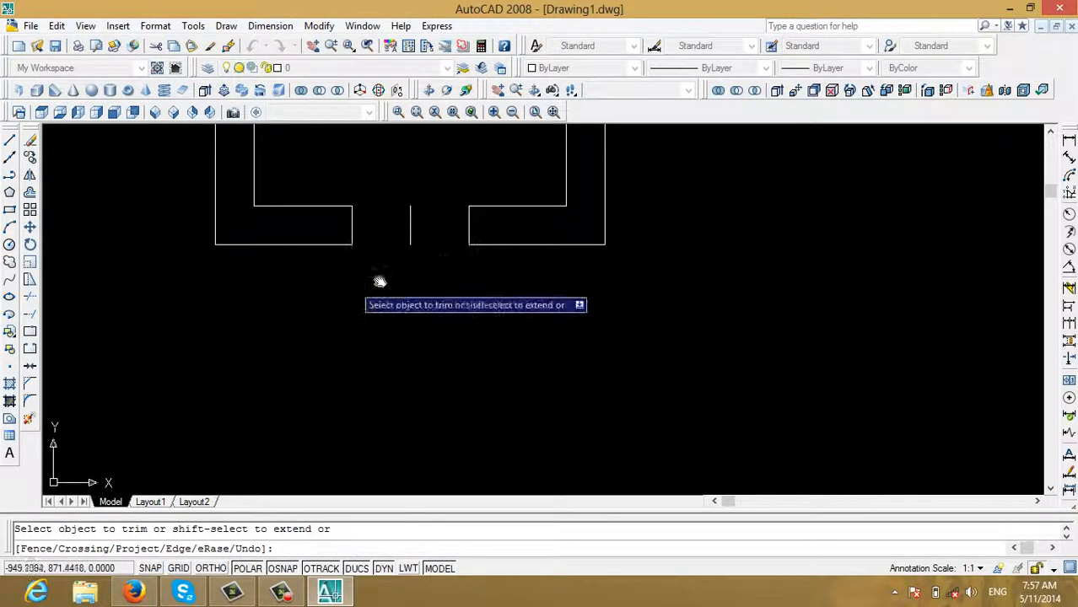
pyautogui.scroll(-5, 426, 336)
pyautogui.press('Escape')
# - Erase the leftover centre line in the middle of the wall opening
pyautogui.scroll(5, 419, 312)
pyautogui.click(423, 314)
pyautogui.click(398, 307)
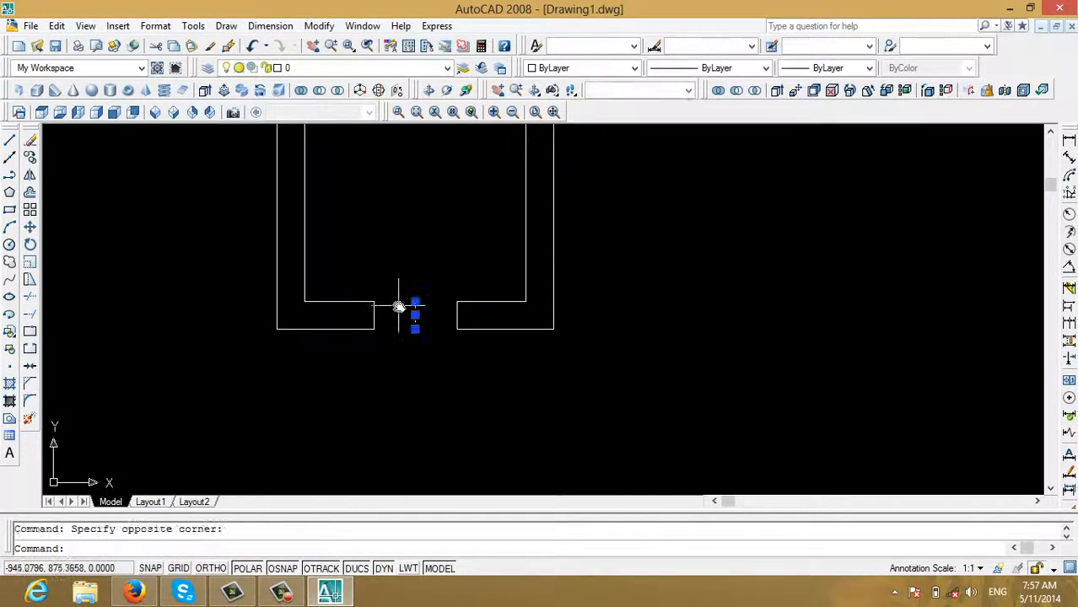
pyautogui.press('Delete')
pyautogui.scroll(-5, 418, 329)
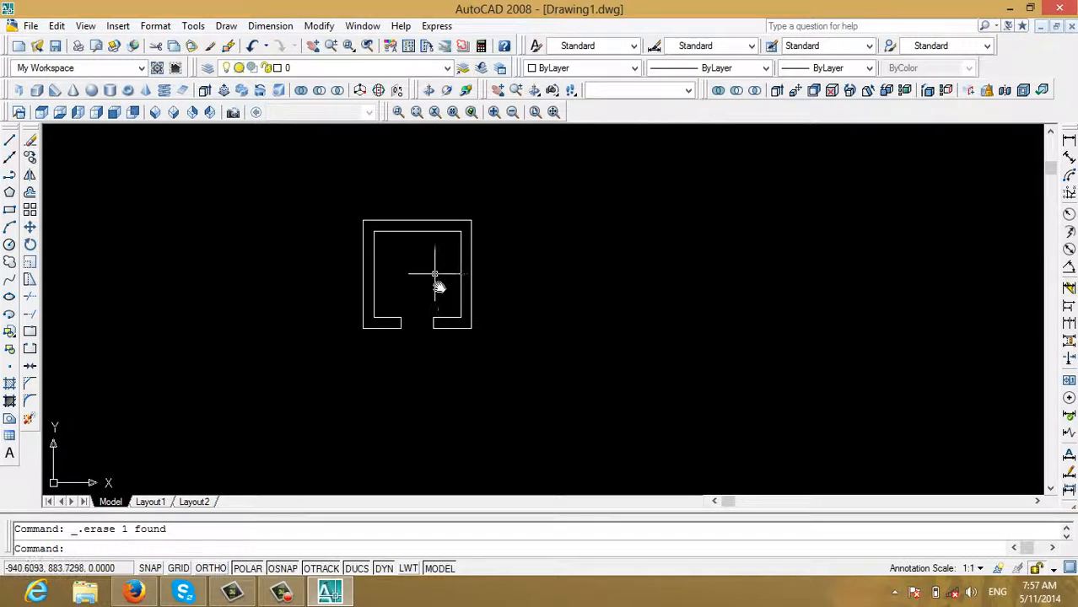
# - Draw a long horizontal line in the empty area left of the walled square and a separate vertical line below its middle, leaving a gap
pyautogui.scroll(2, 350, 305)
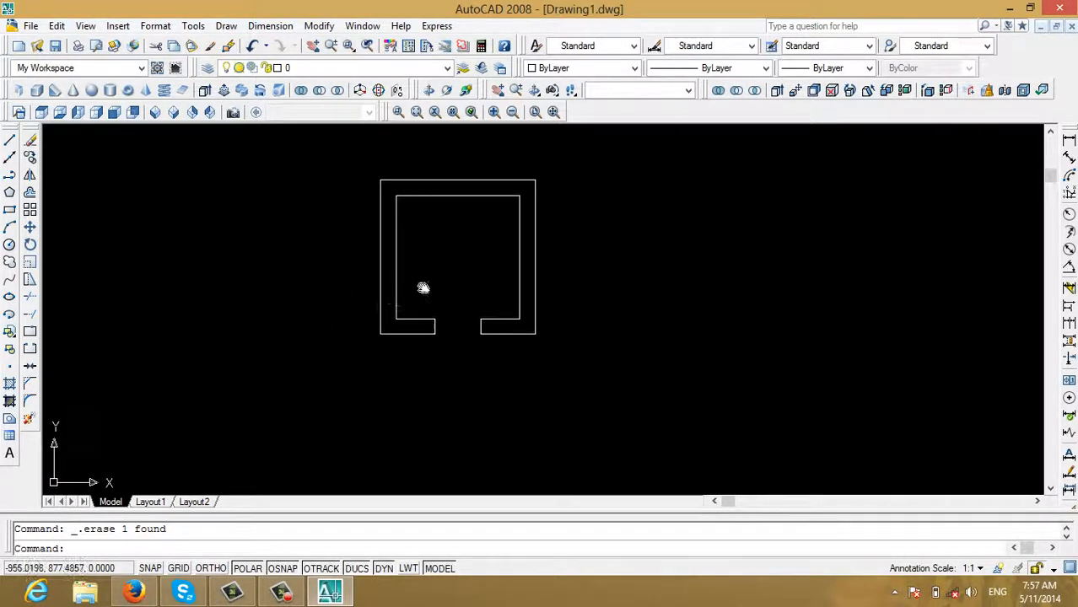
pyautogui.moveTo(424, 288); pyautogui.dragTo(700, 288, button='middle')
pyautogui.click(10, 142)
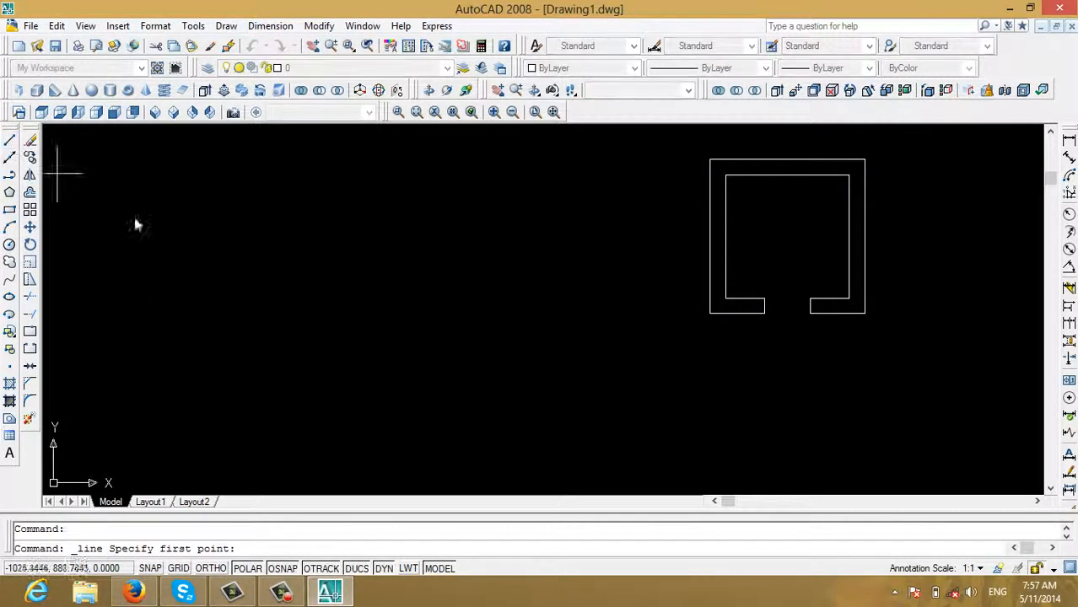
pyautogui.click(204, 211)
pyautogui.click(546, 212)
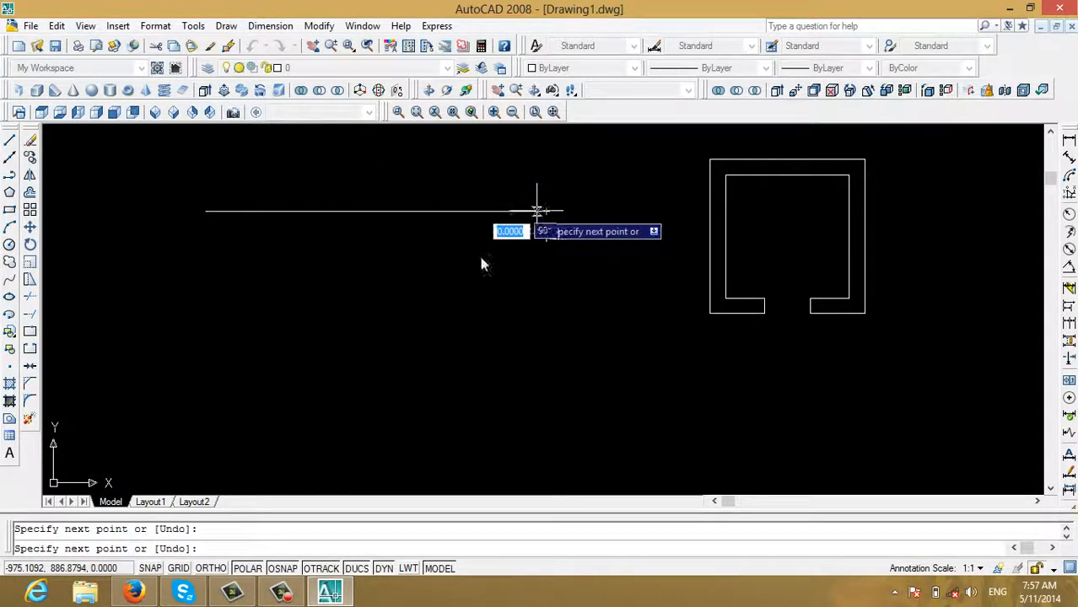
pyautogui.press('Escape')
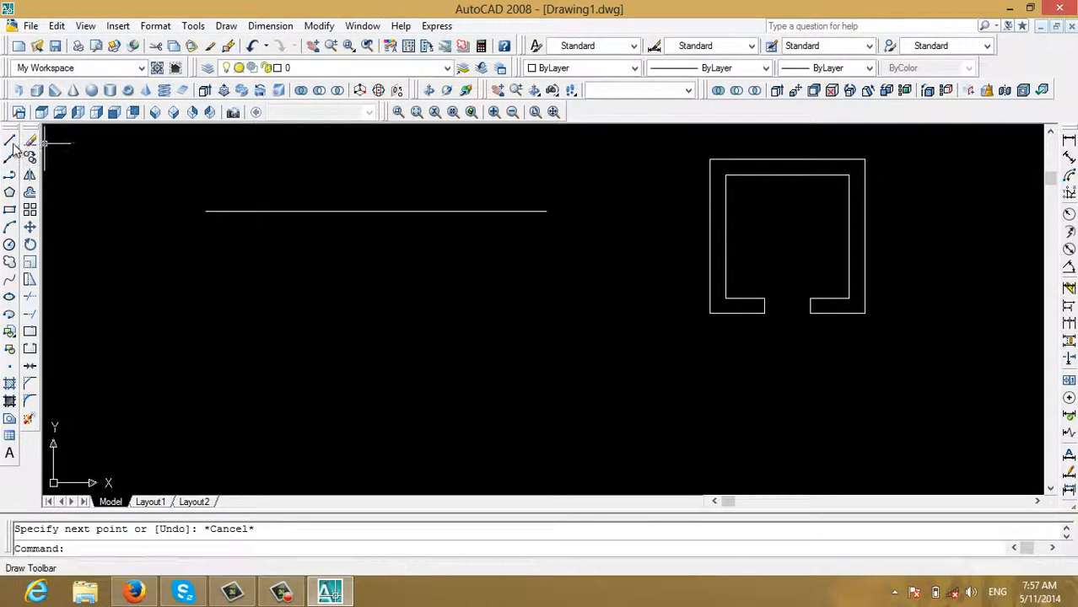
pyautogui.click(10, 142)
pyautogui.click(367, 246)
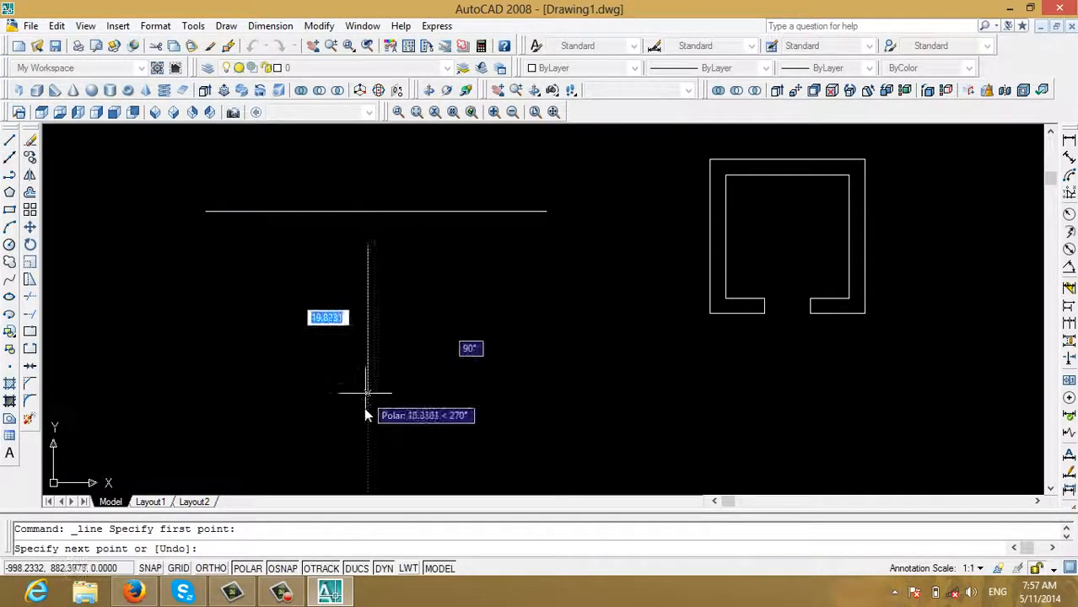
pyautogui.click(361, 436)
pyautogui.press('Escape')
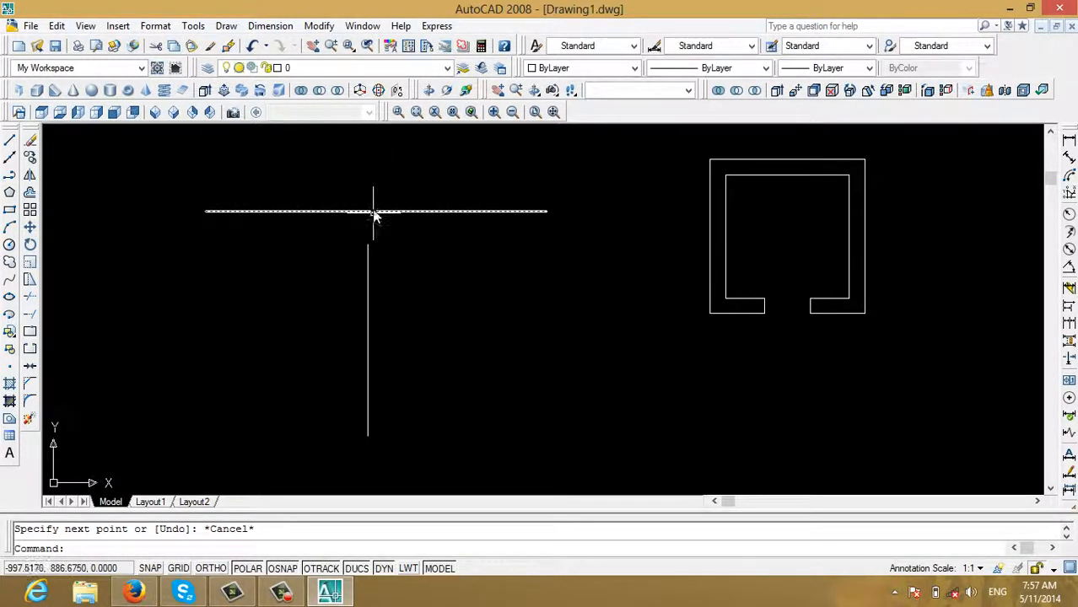
# - Stretch the vertical line's upper endpoint up to the horizontal line, and undo the grip edit
pyautogui.click(387, 288)
pyautogui.click(353, 284)
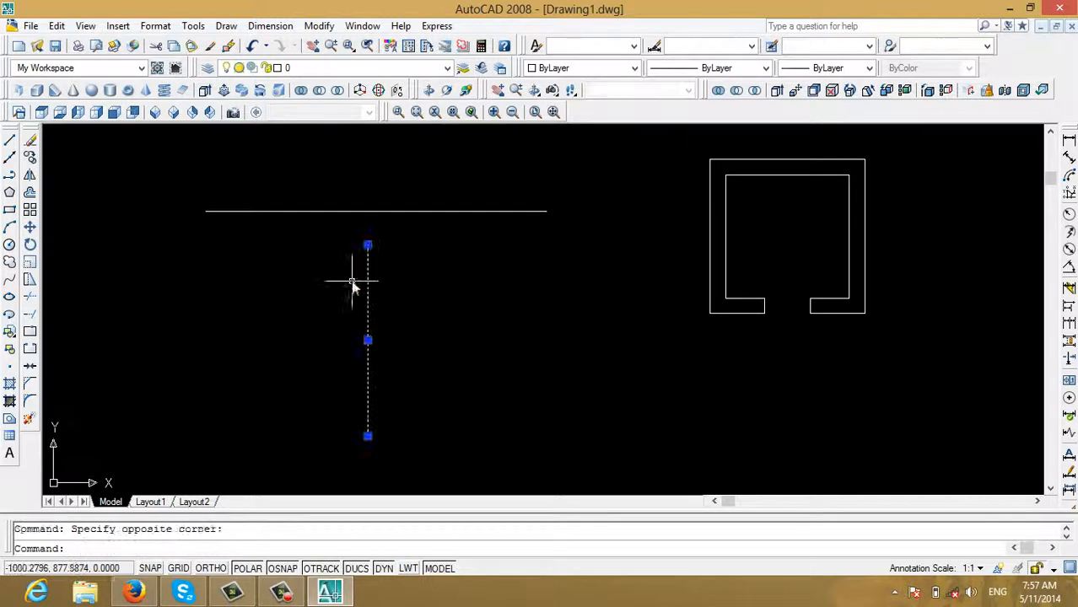
pyautogui.click(366, 246)
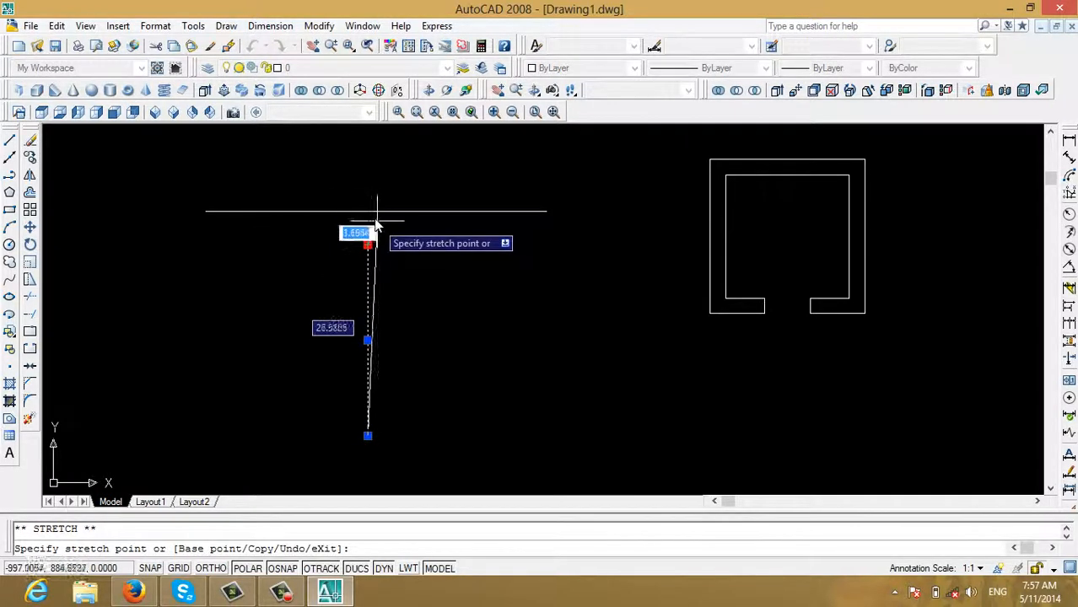
pyautogui.click(367, 211)
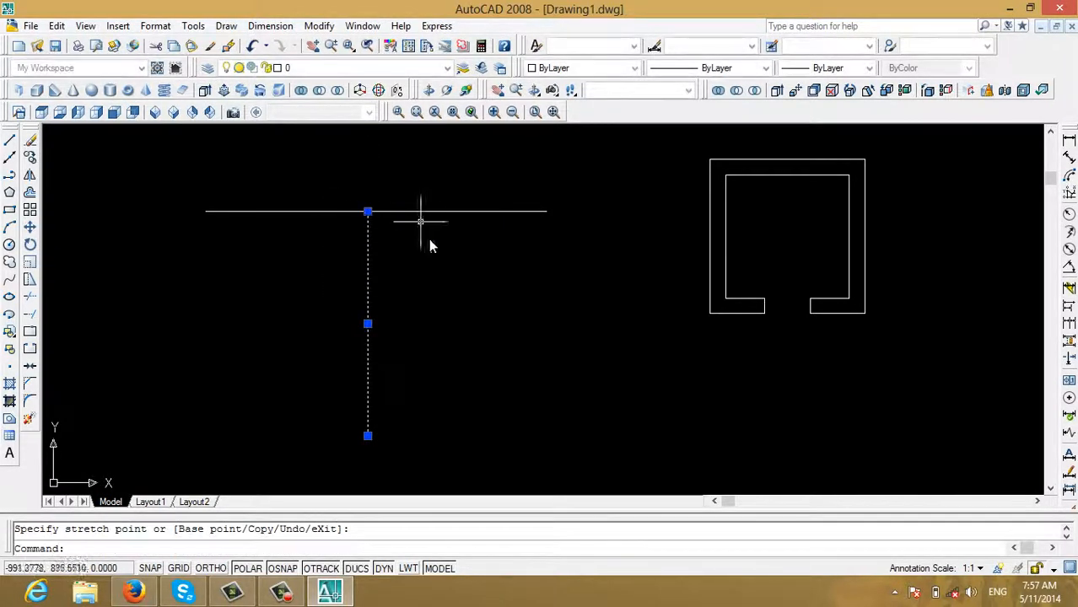
pyautogui.press('Escape')
pyautogui.hotkey('ctrl', 'z')
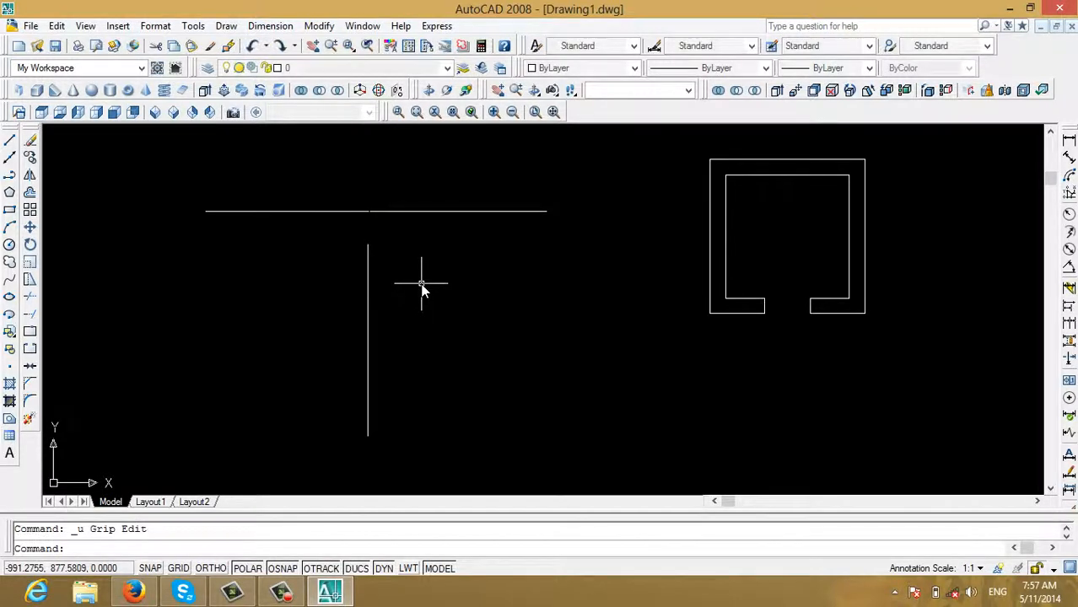
# - Extend the vertical line up to the horizontal line as boundary edge, and undo the extension
pyautogui.scroll(2, 363, 254)
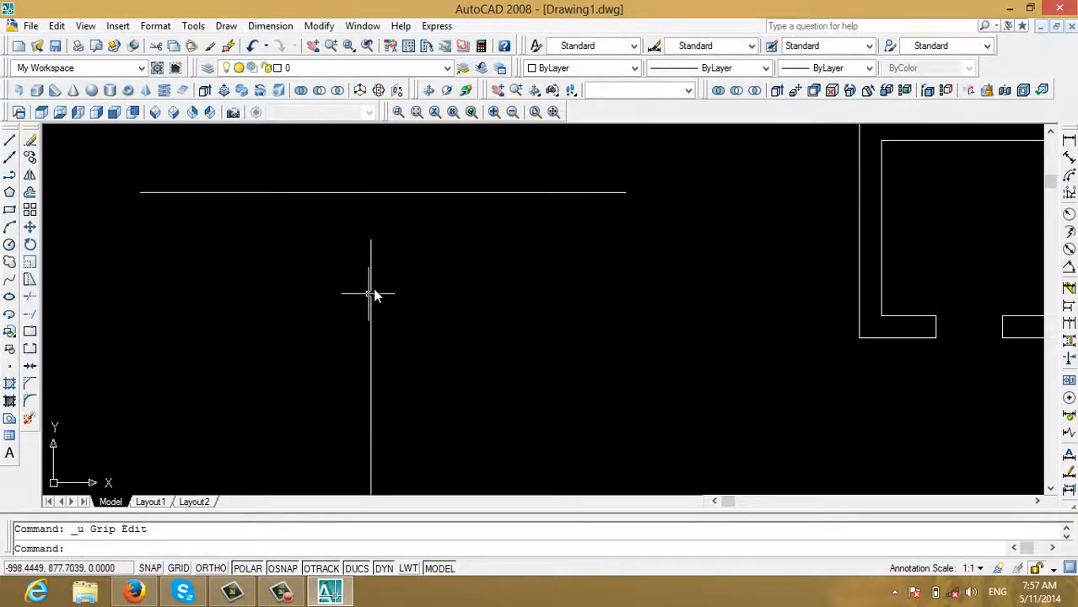
pyautogui.click(34, 317)
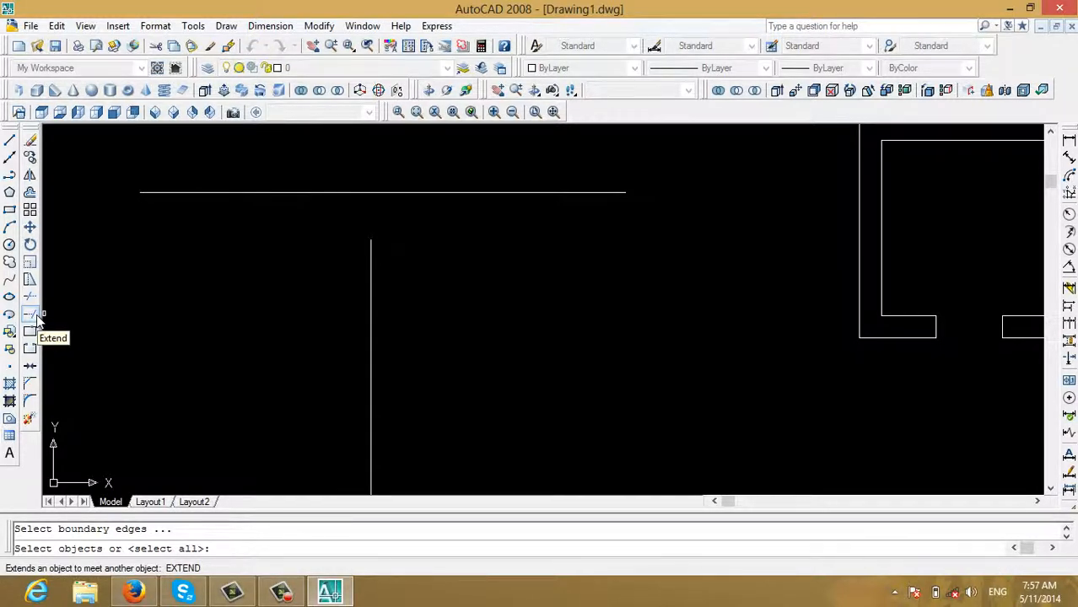
pyautogui.click(321, 193)
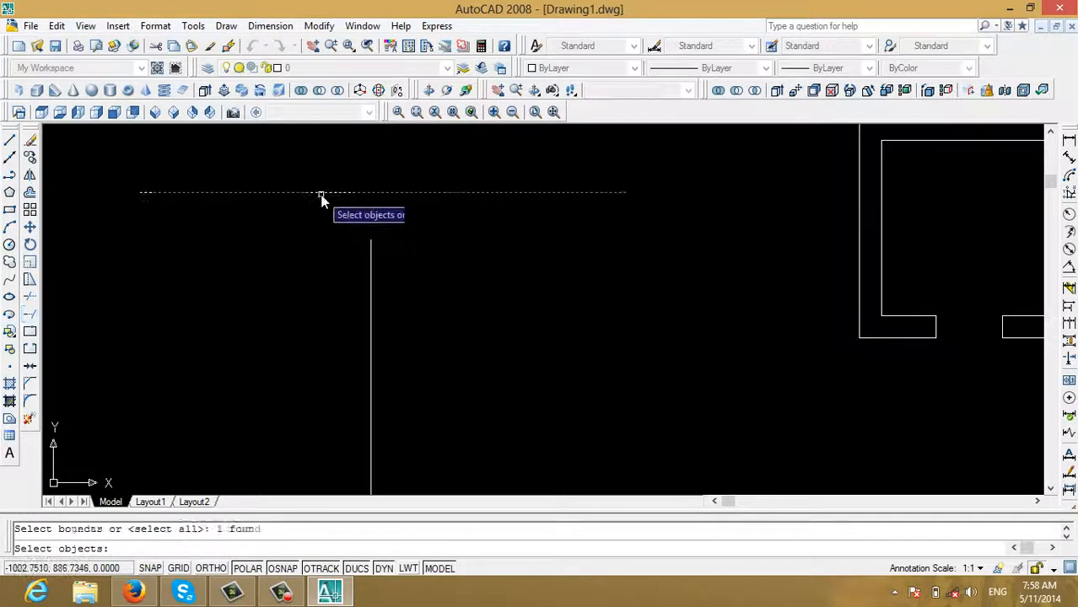
pyautogui.press('Return')
pyautogui.click(371, 253)
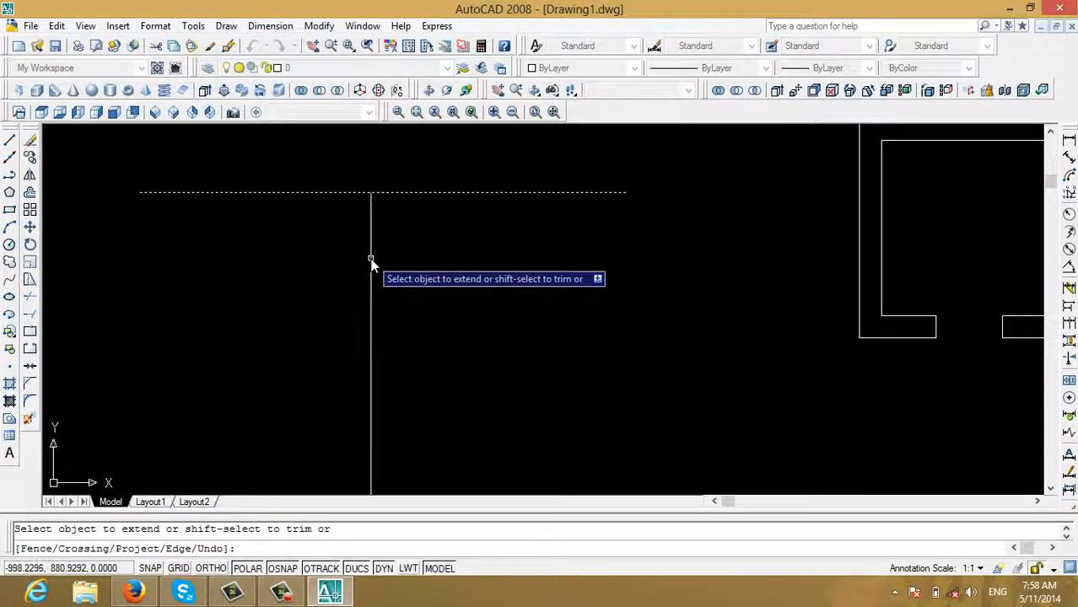
pyautogui.press('Escape')
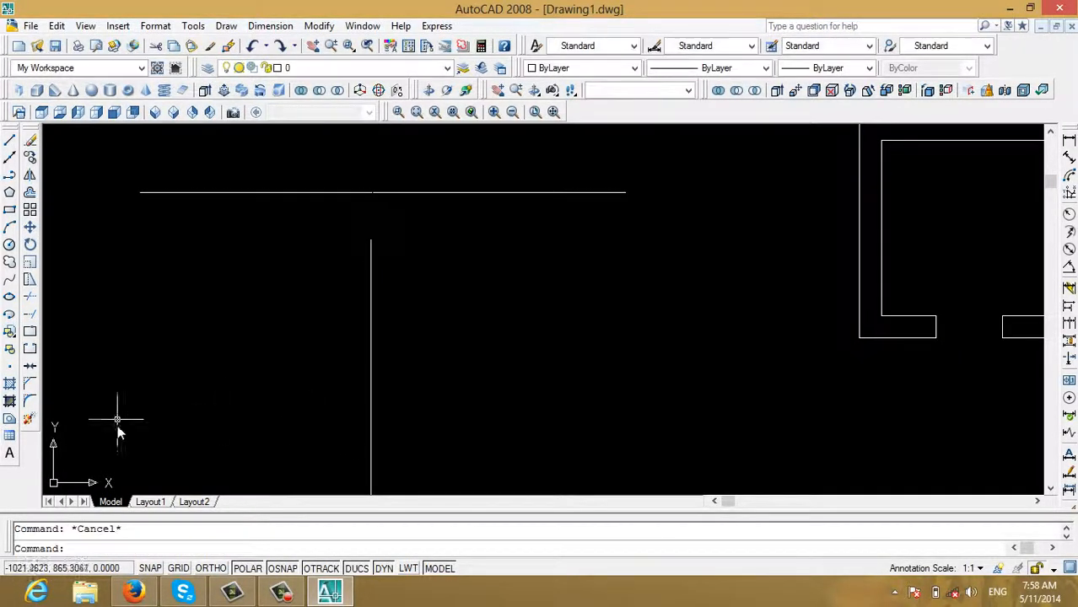
# - Extend the vertical line up to the horizontal line, using the horizontal line as the boundary edge
pyautogui.click(29, 320)
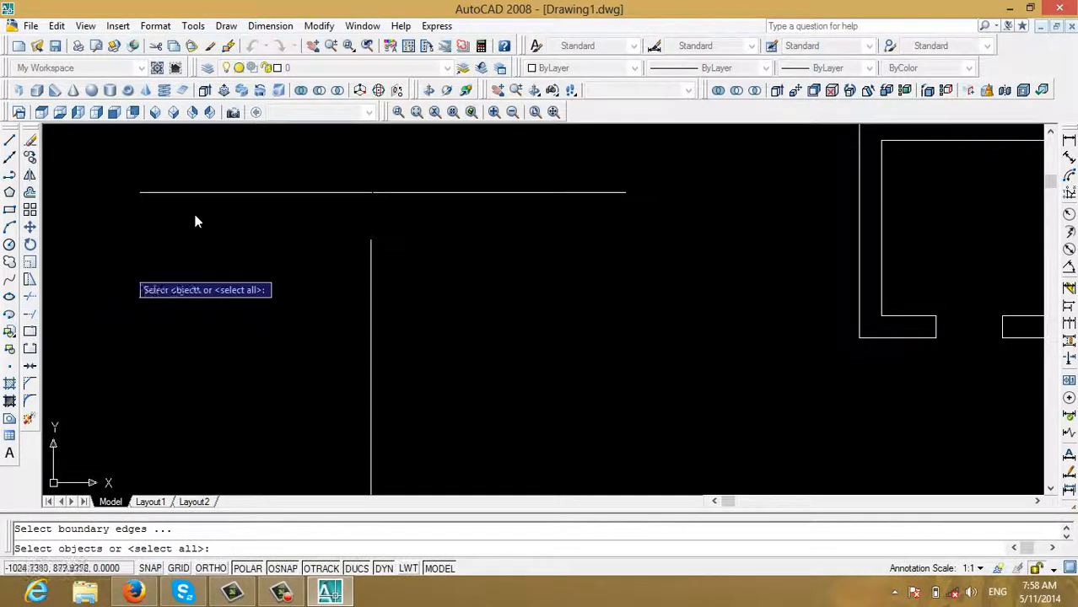
pyautogui.click(254, 191)
pyautogui.press('Return')
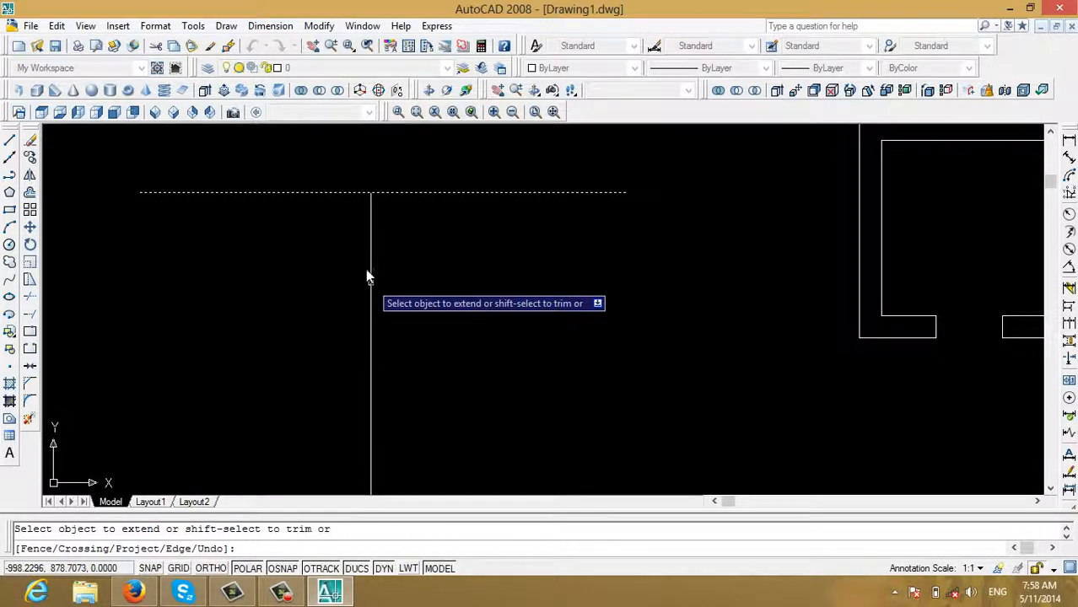
pyautogui.press('Escape')
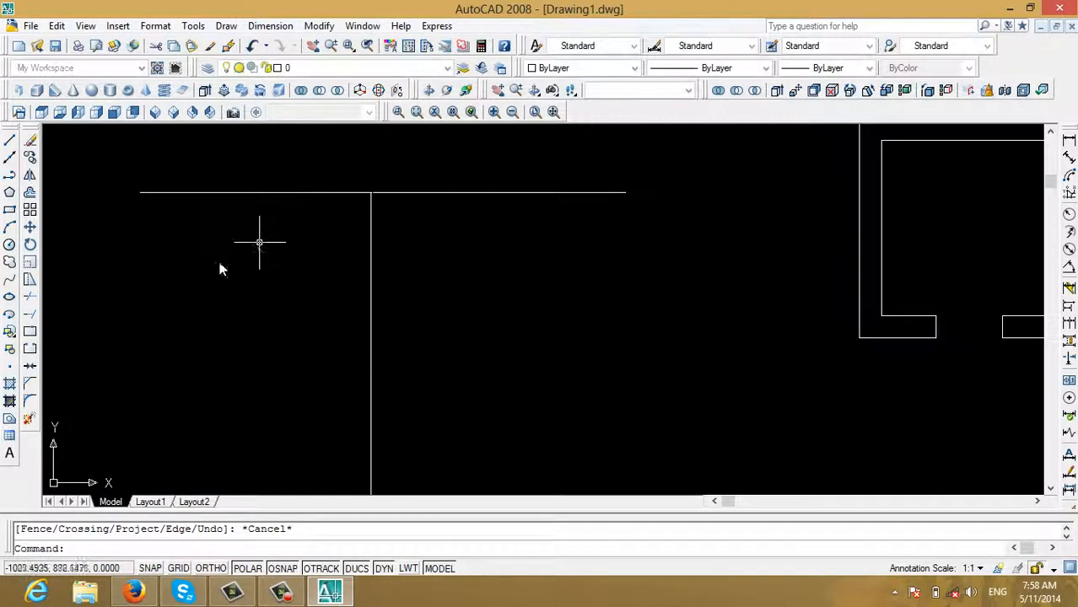
pyautogui.press('Escape')
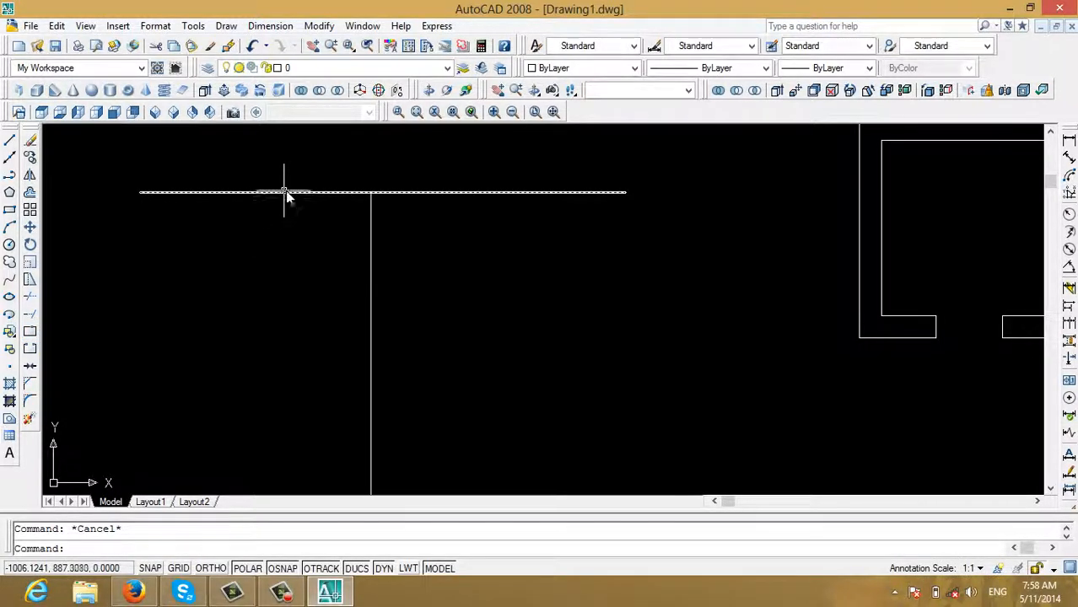
# - Break the horizontal line at a single point a little right of its junction with the vertical line
pyautogui.click(31, 331)
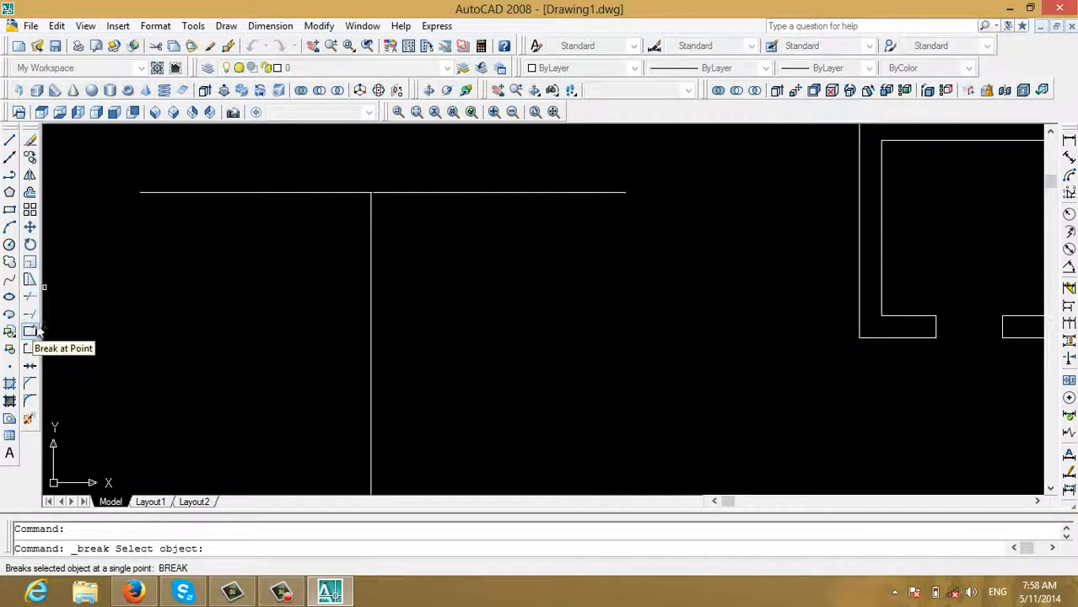
pyautogui.click(286, 193)
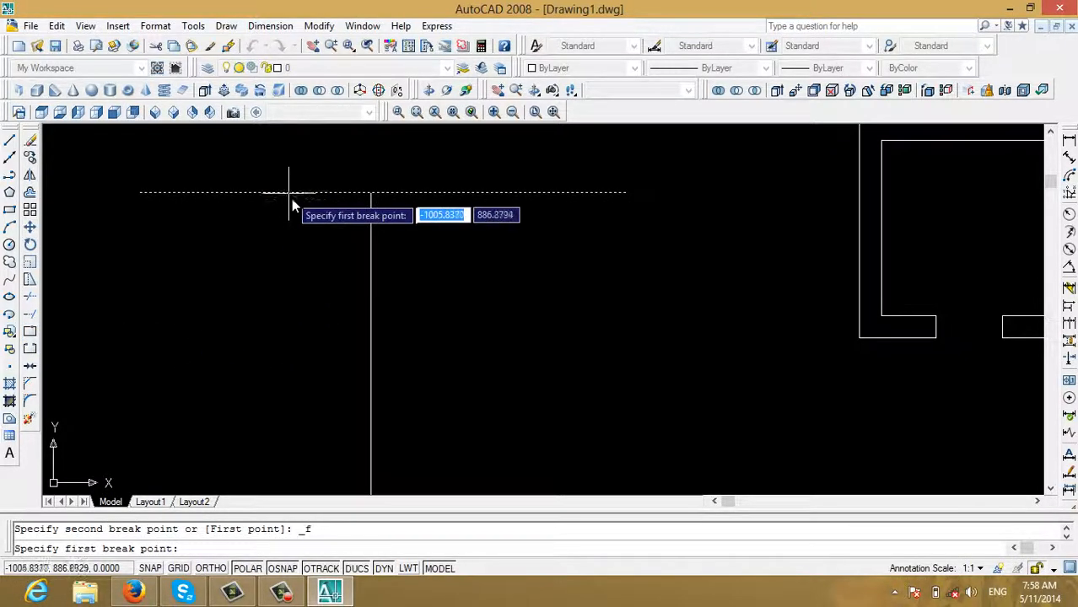
pyautogui.click(436, 192)
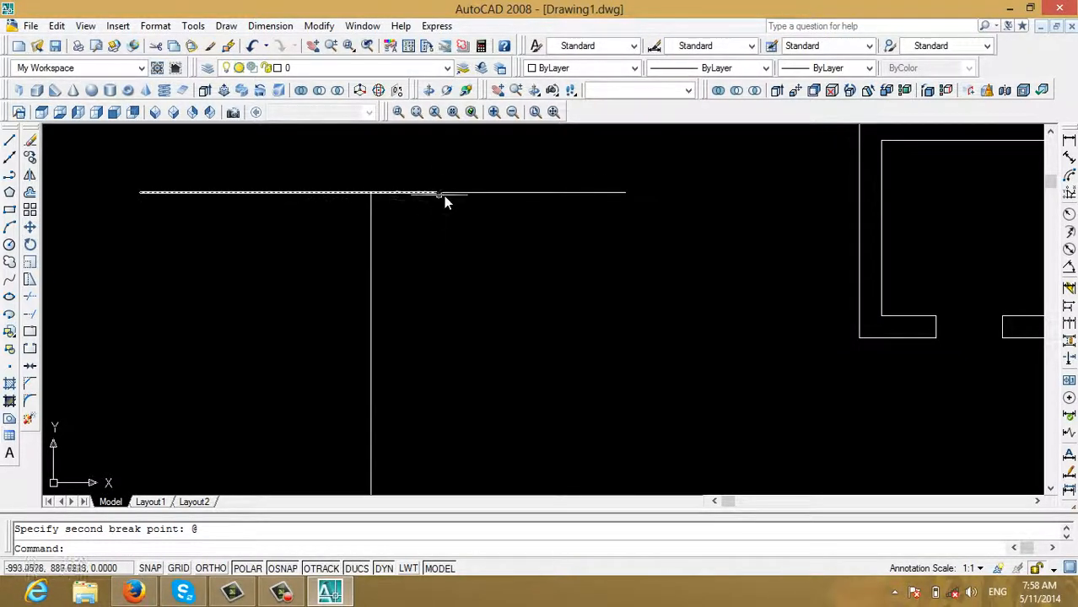
# - Break the vertical line at a single point about two thirds of the way down
pyautogui.click(372, 275)
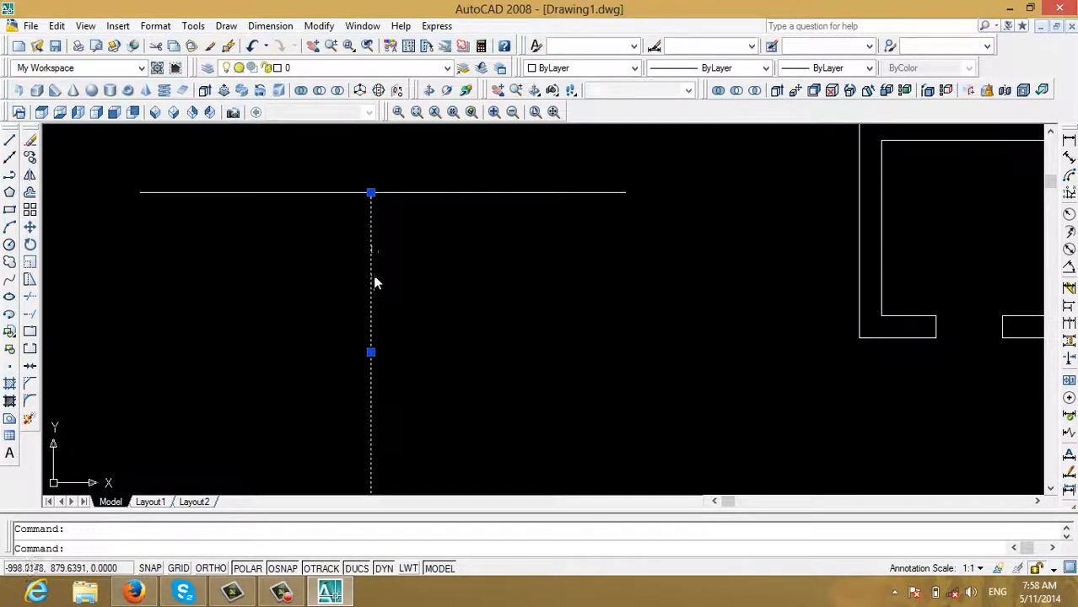
pyautogui.moveTo(372, 274); pyautogui.dragTo(379, 219, button='middle')
pyautogui.scroll(-2, 379, 220)
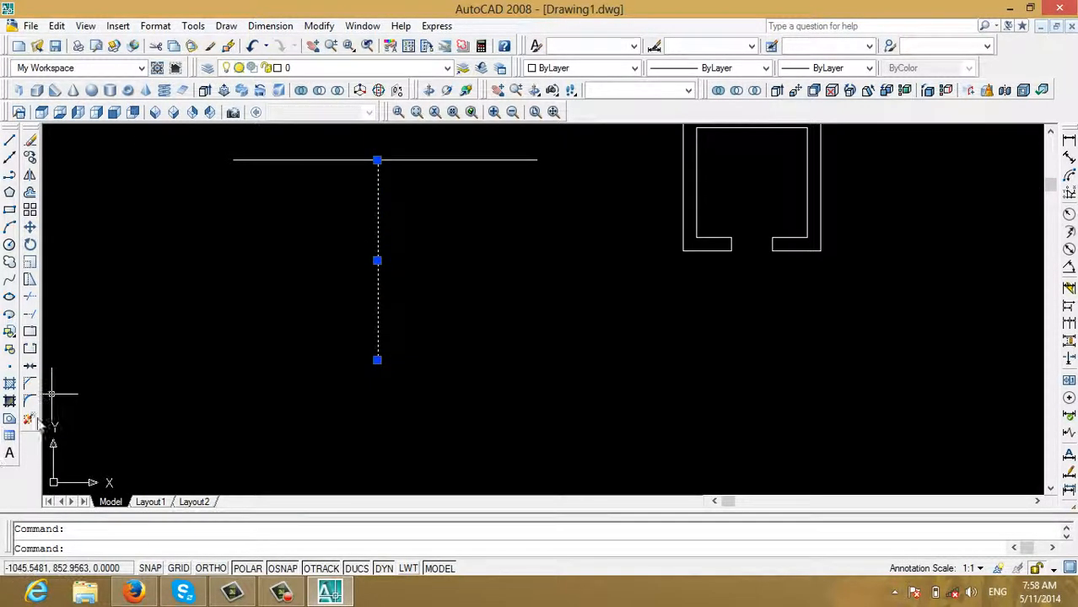
pyautogui.click(30, 334)
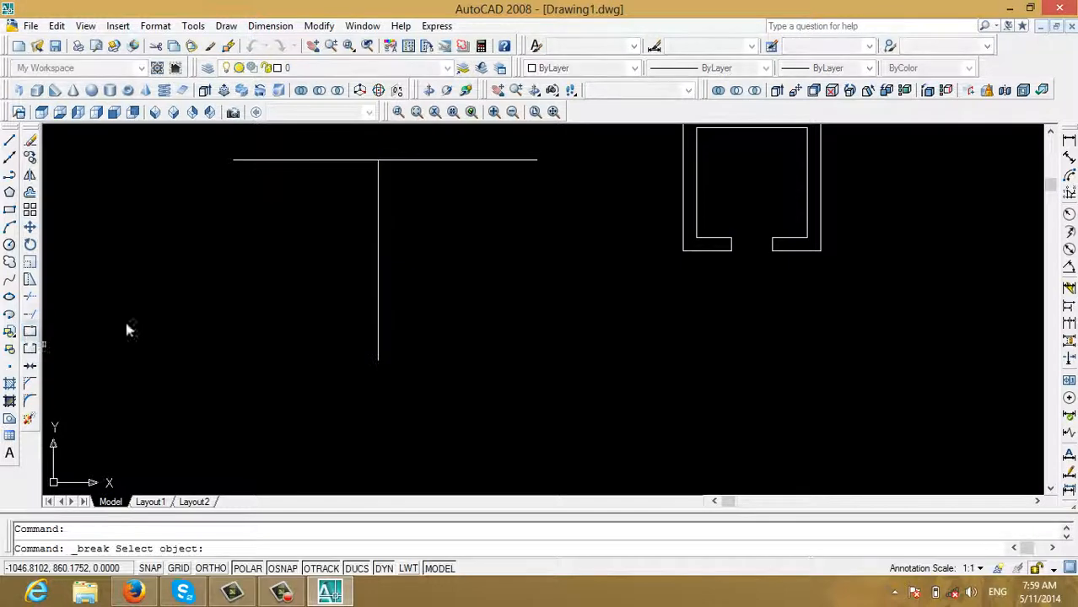
pyautogui.click(377, 235)
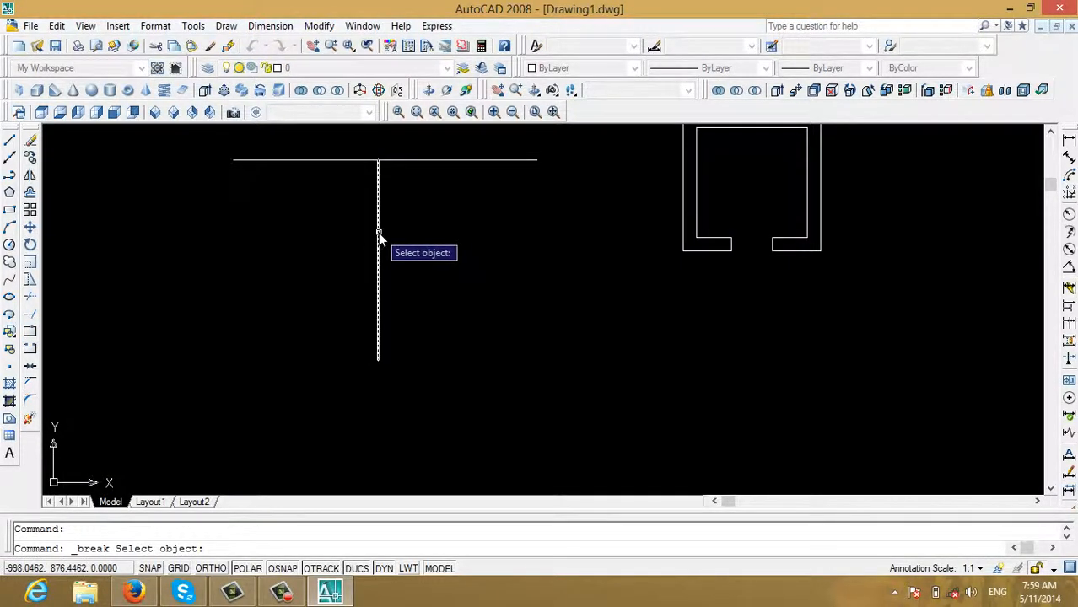
pyautogui.click(377, 293)
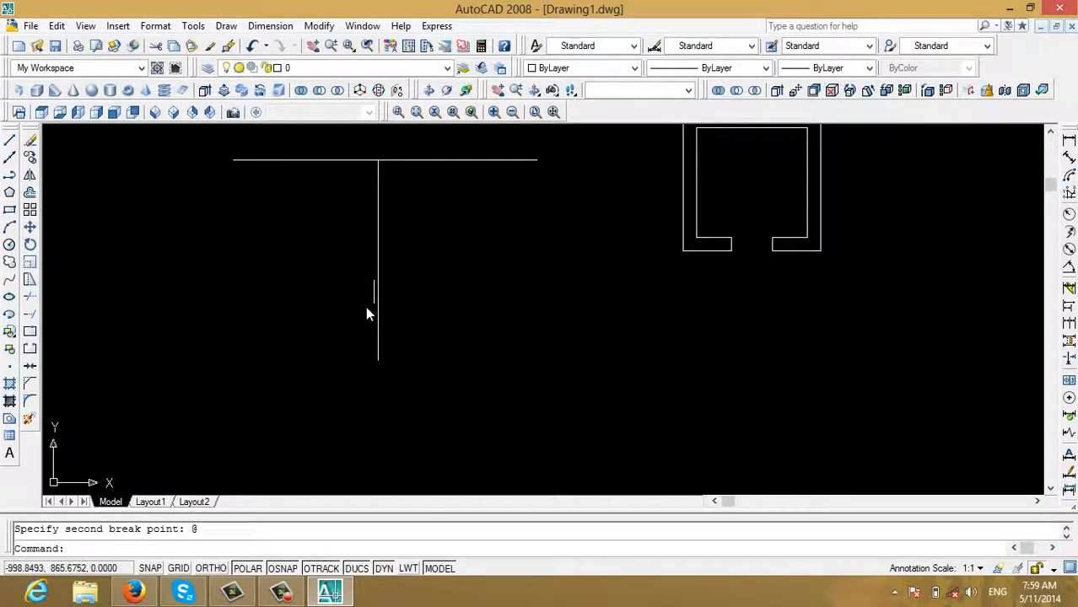
# - Break the vertical line's upper segment with both break points picked nearly together, around the middle of the full line
pyautogui.click(29, 350)
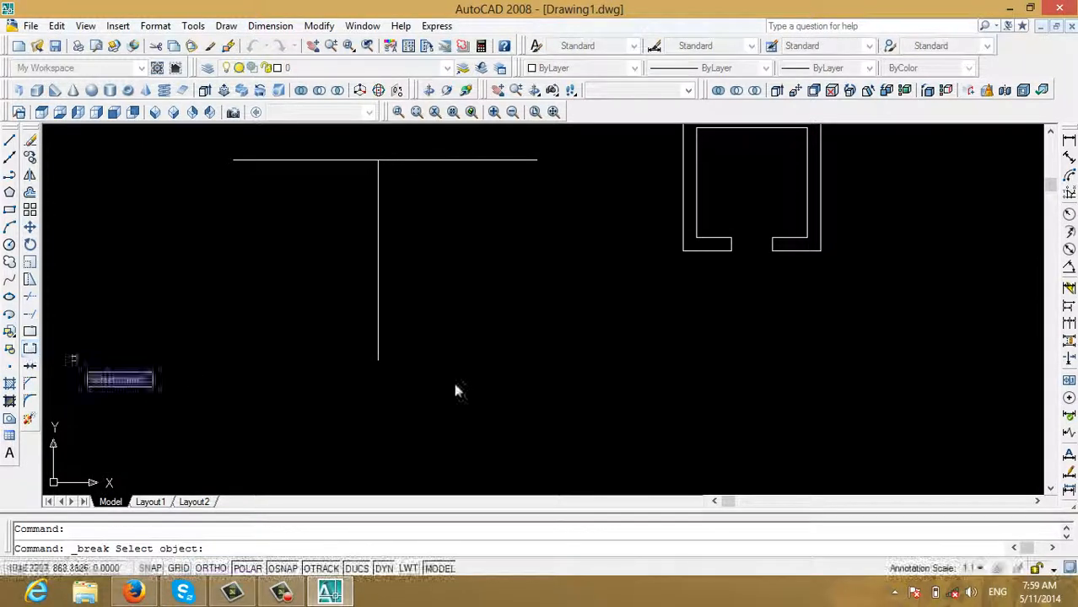
pyautogui.click(378, 260)
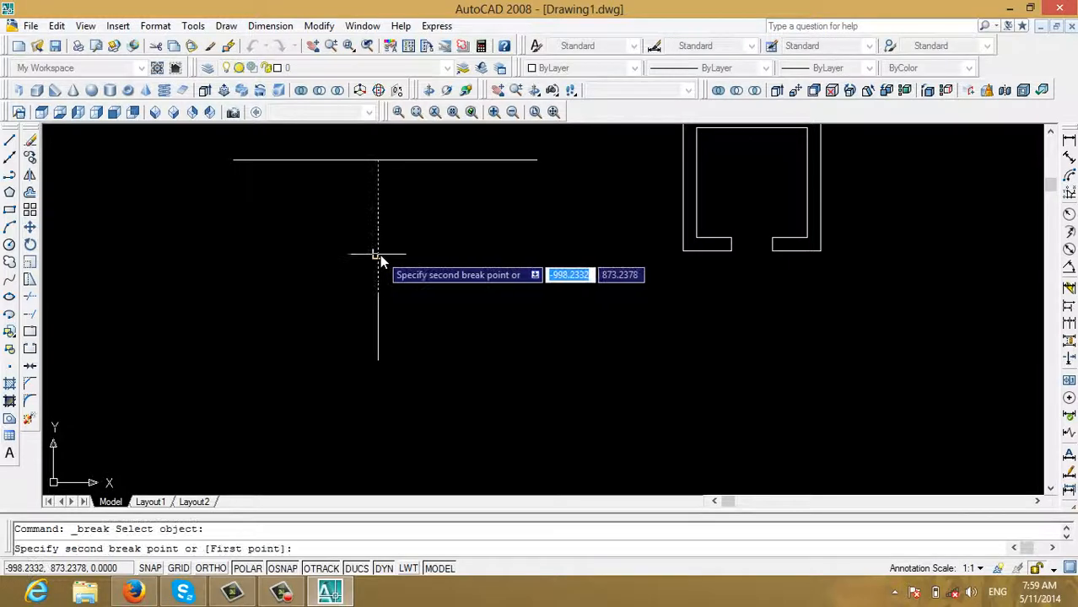
pyautogui.click(379, 254)
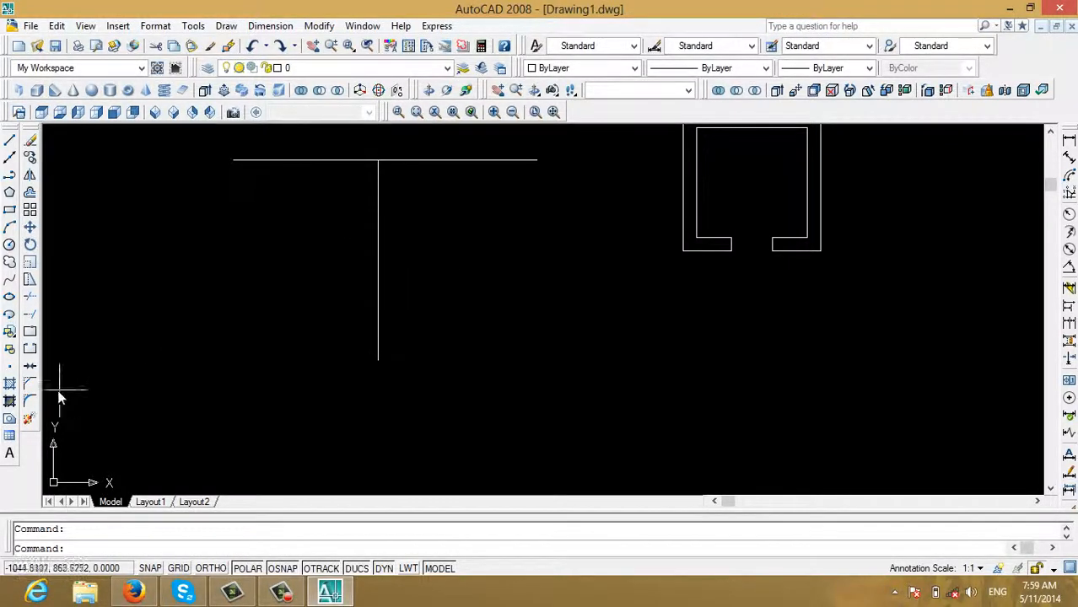
# - Break the horizontal line between two points near its left end to cut a short gap
pyautogui.click(29, 348)
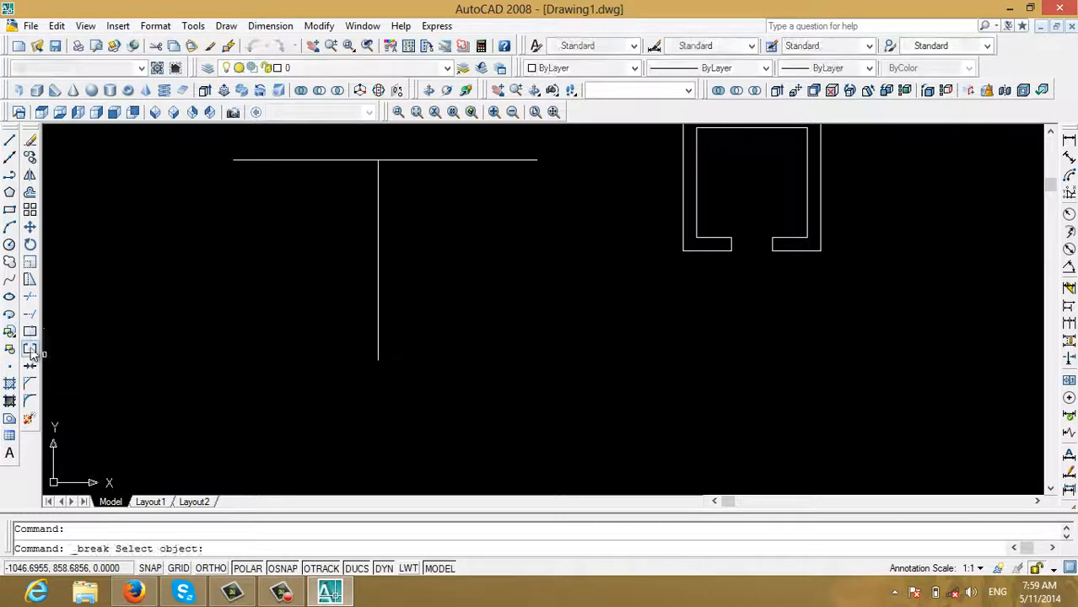
pyautogui.click(252, 159)
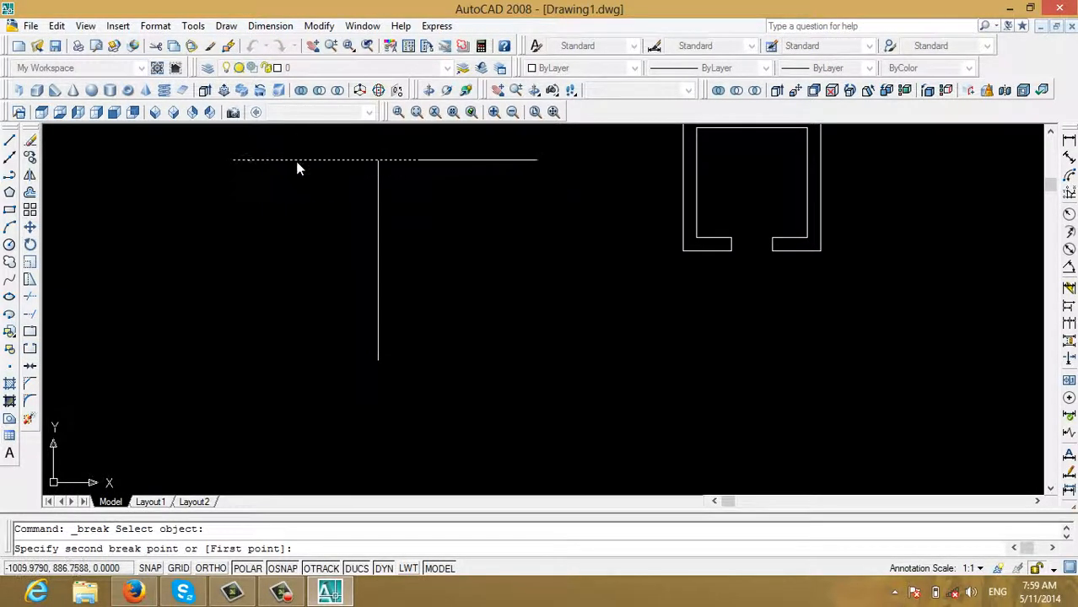
pyautogui.click(281, 159)
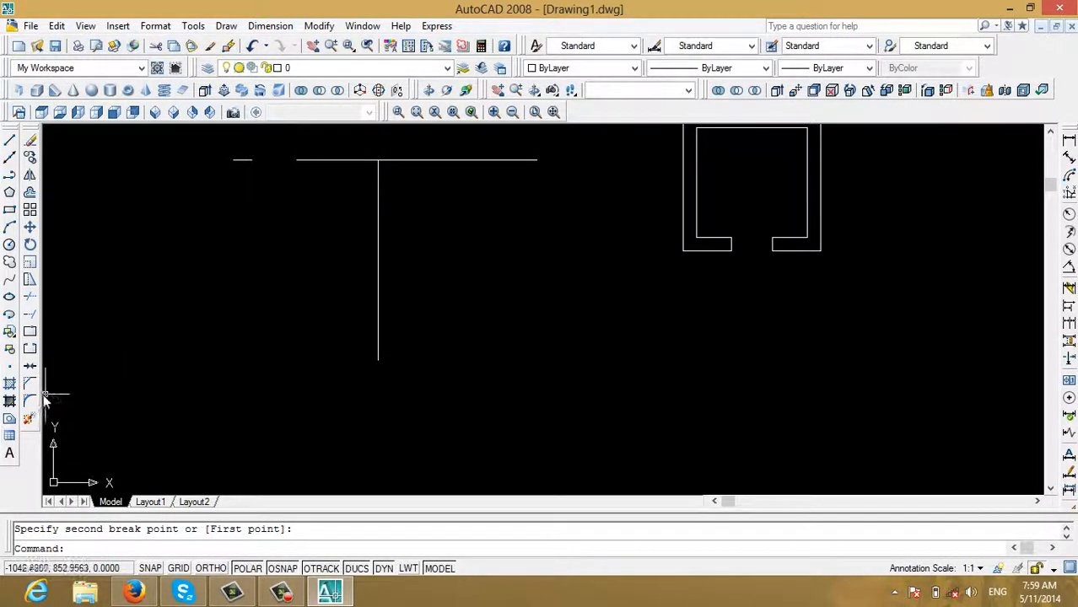
# - Break the vertical line between two points just below the horizontal line to cut a gap
pyautogui.click(29, 349)
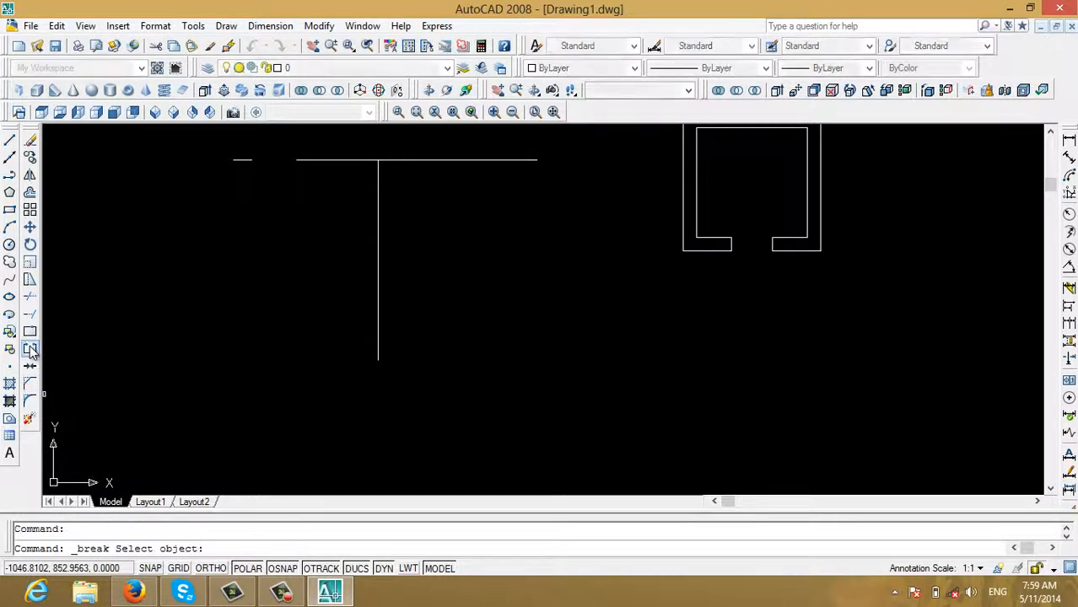
pyautogui.click(378, 180)
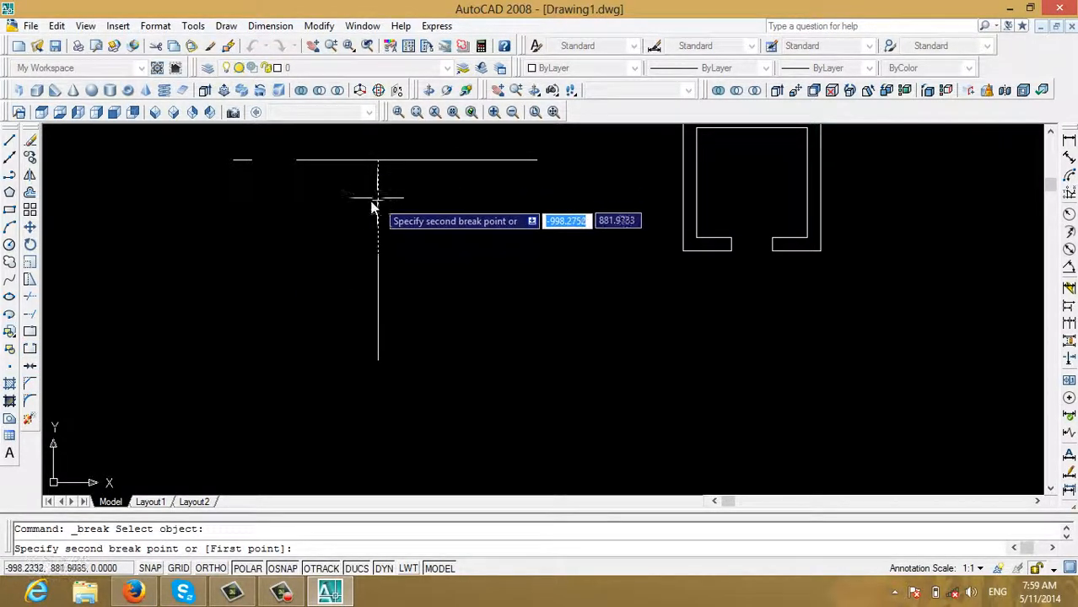
pyautogui.click(377, 228)
pyautogui.click(377, 226)
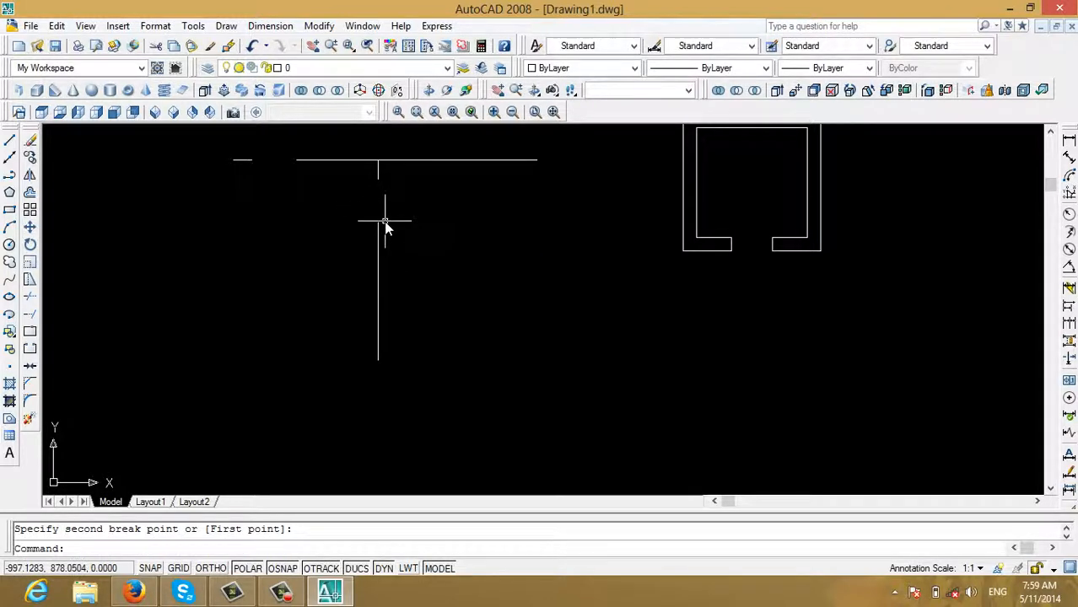
# - Join the short top piece of the vertical line with the segment below the gap
pyautogui.click(31, 368)
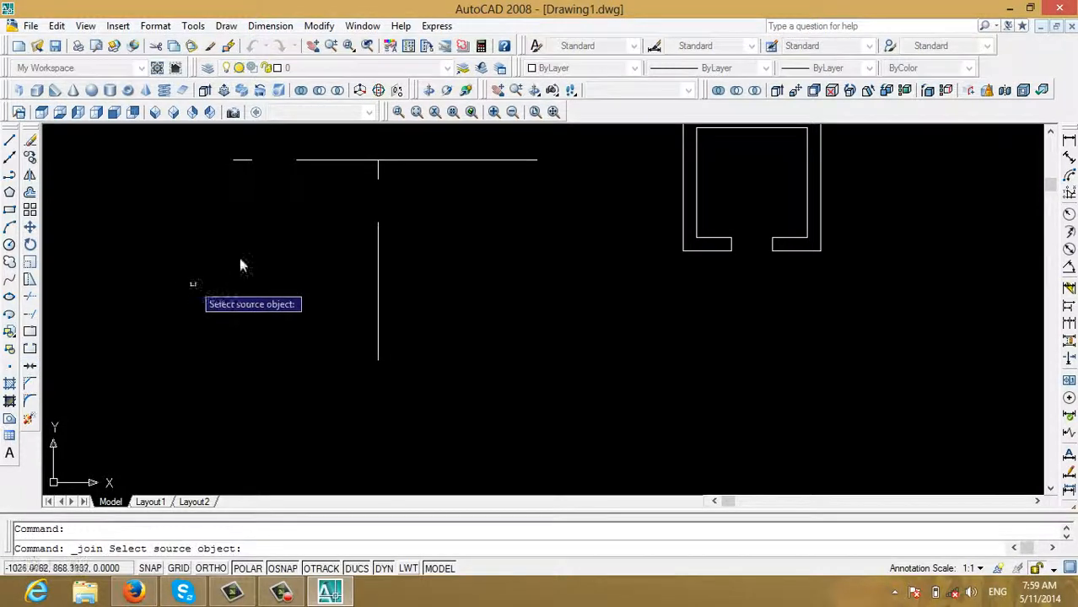
pyautogui.click(377, 169)
pyautogui.click(376, 239)
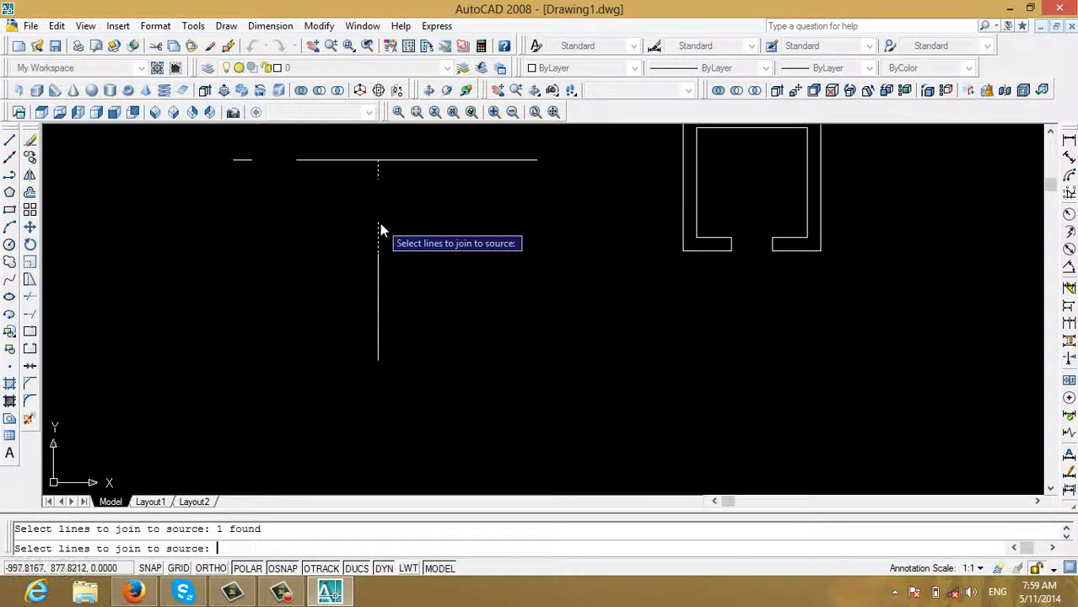
pyautogui.press('Return')
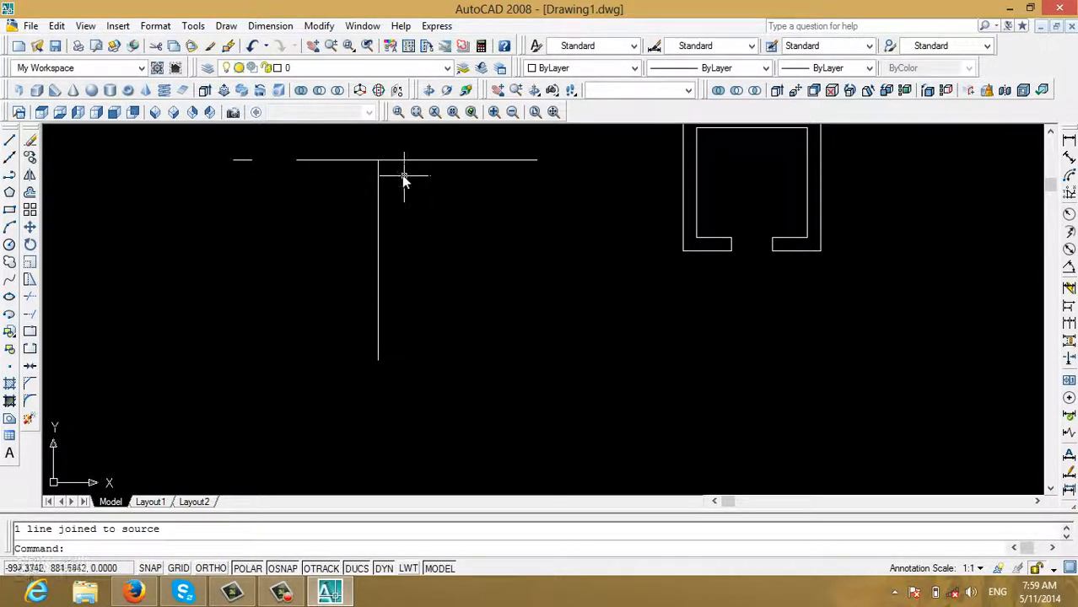
# - Join the short left piece of the horizontal line with the segment across the gap
pyautogui.click(29, 369)
pyautogui.click(241, 163)
pyautogui.click(248, 161)
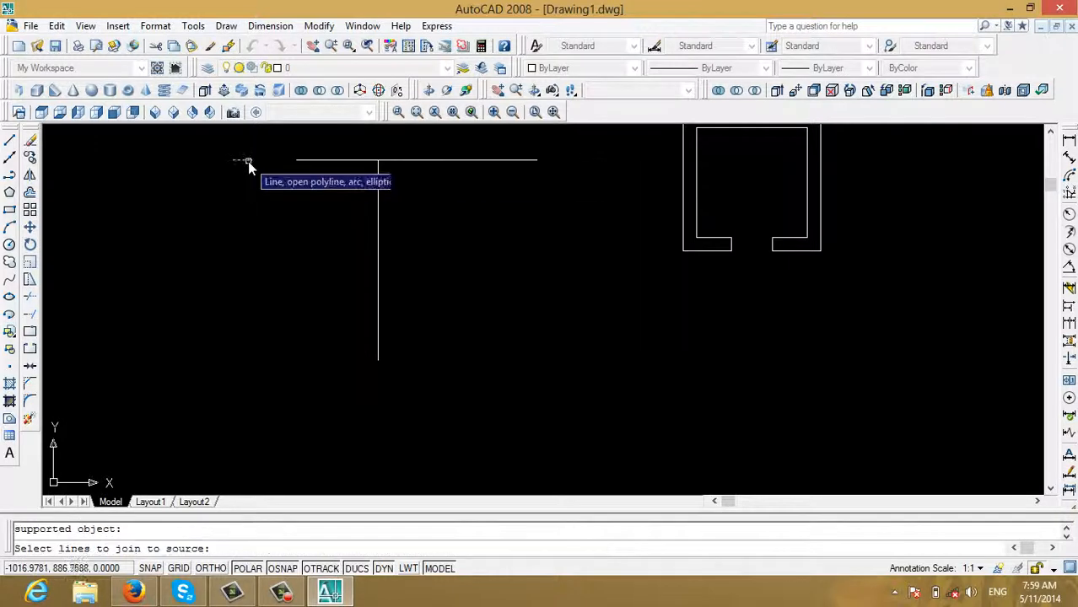
pyautogui.click(317, 161)
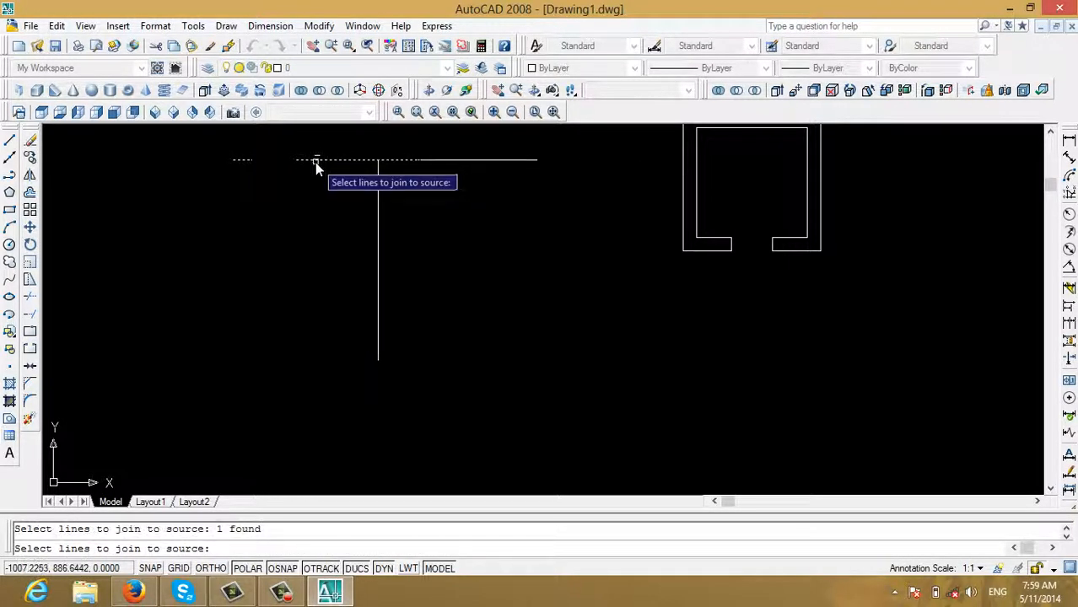
pyautogui.press('Return')
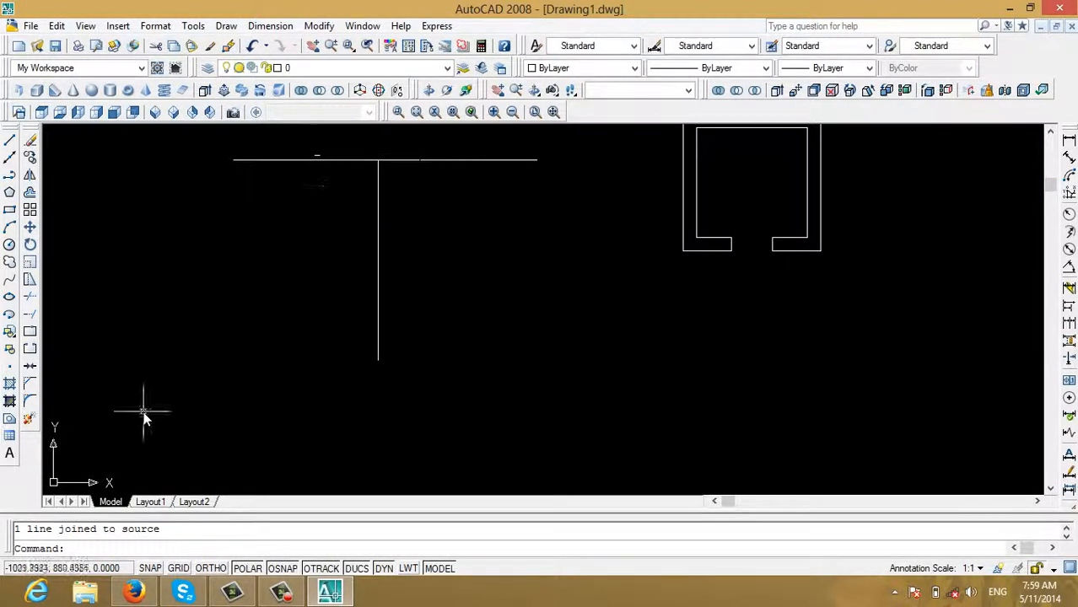
# - Draw a closed box from four separate lines to the lower left of the T-shaped lines
pyautogui.click(10, 142)
pyautogui.click(104, 251)
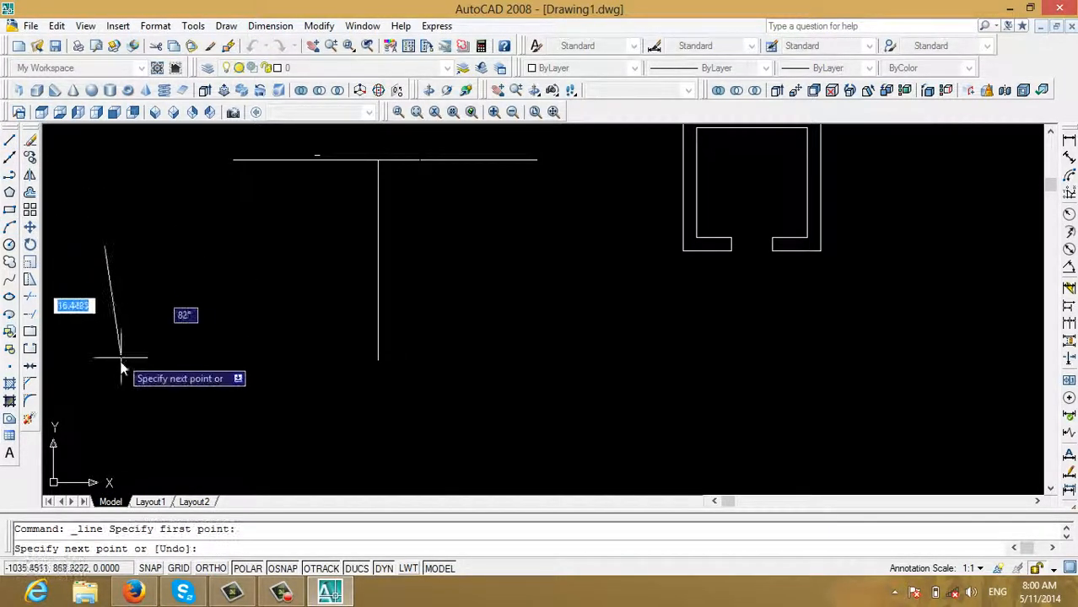
pyautogui.click(105, 389)
pyautogui.click(275, 387)
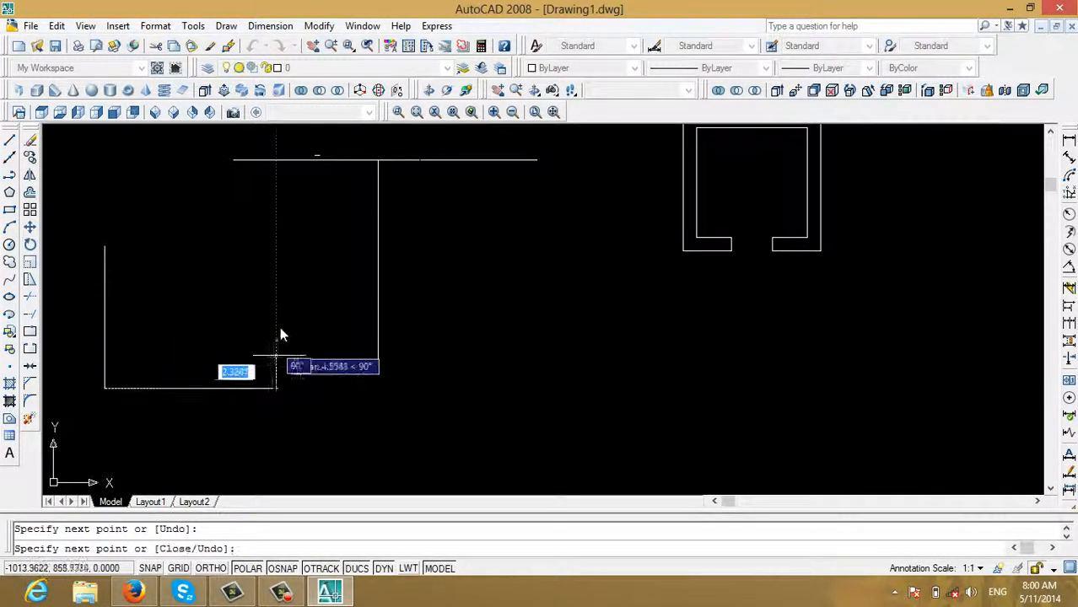
pyautogui.click(276, 244)
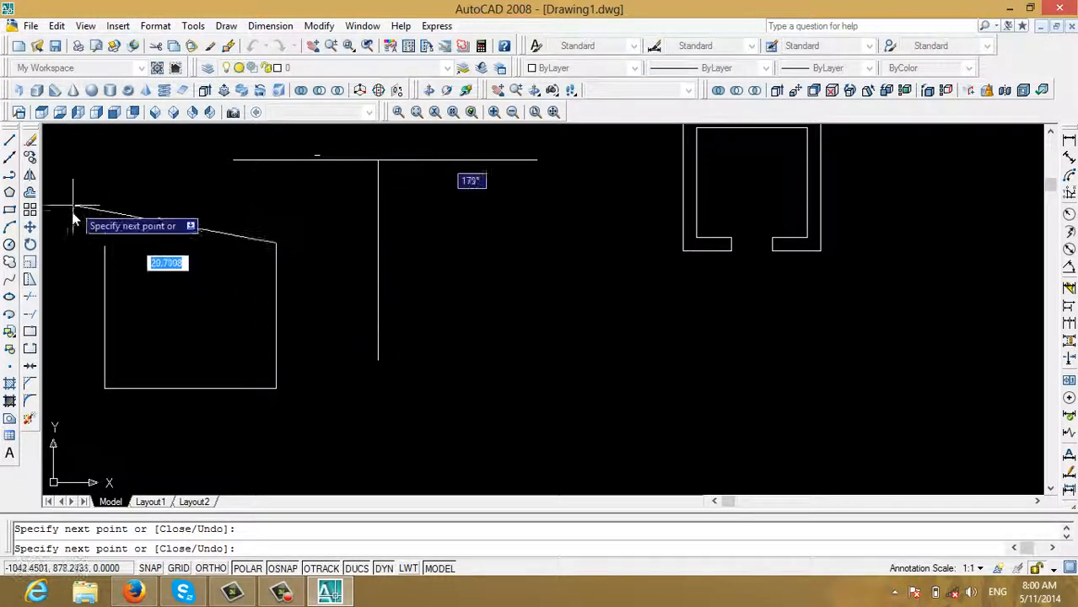
pyautogui.click(102, 245)
pyautogui.press('Escape')
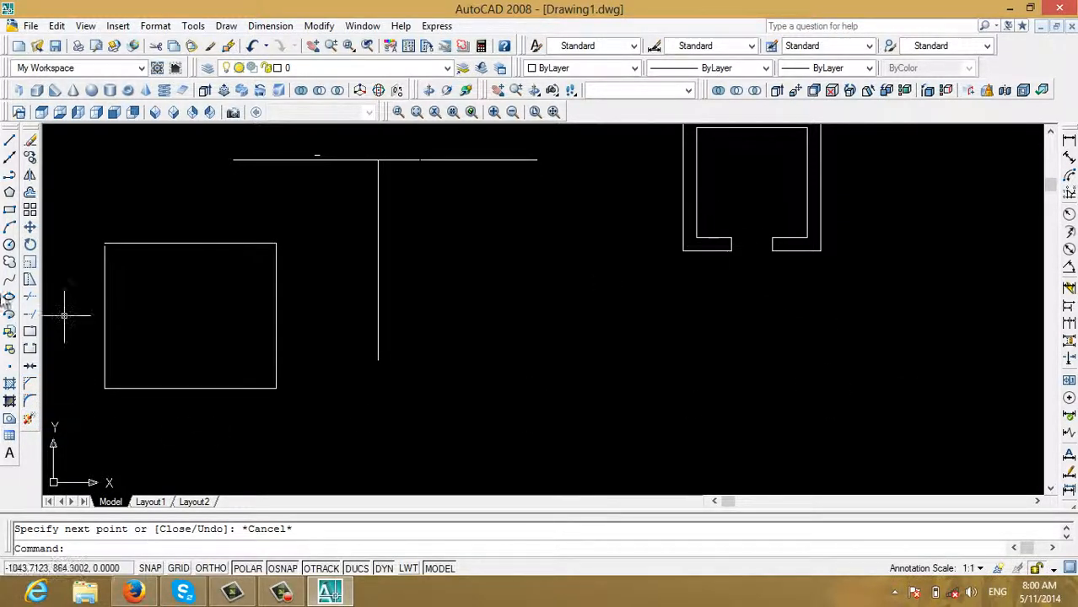
# - Draw a larger rectangle with the Rectangle command left of the four-line box, select it to check it, and deselect it
pyautogui.moveTo(65, 316)
pyautogui.mouseDown(button='middle')
pyautogui.moveTo(553, 308)
pyautogui.moveTo(456, 283)
pyautogui.mouseUp(button='middle')
pyautogui.click(10, 210)
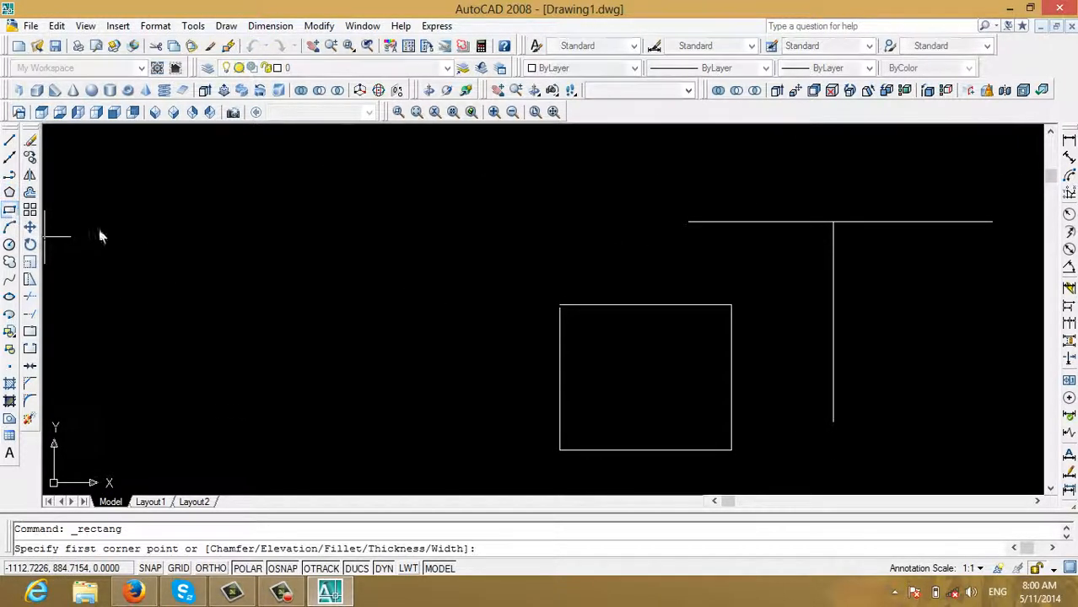
pyautogui.click(222, 214)
pyautogui.click(467, 430)
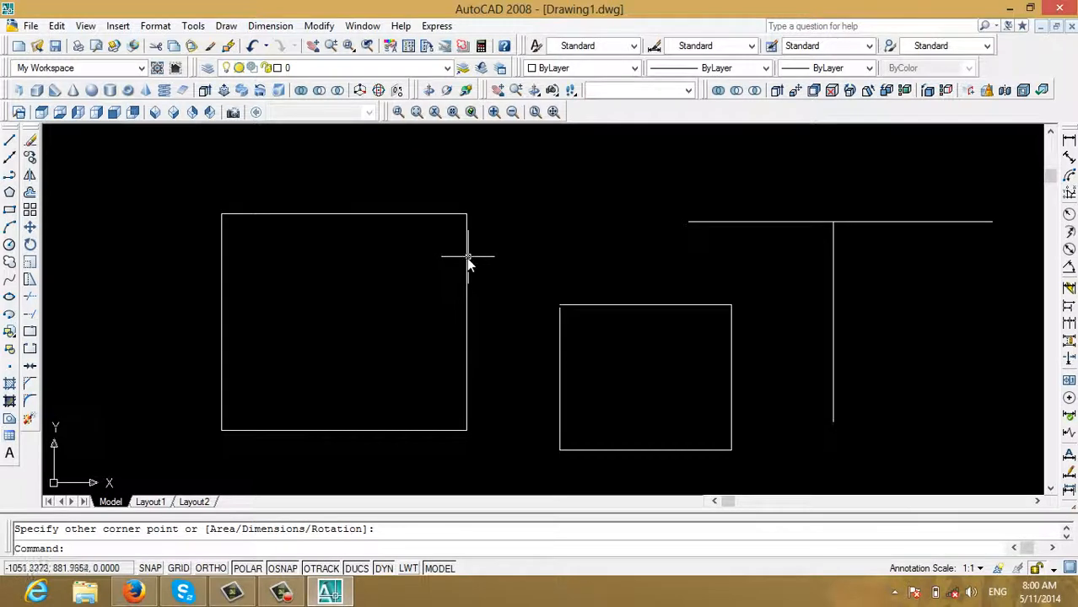
pyautogui.click(467, 258)
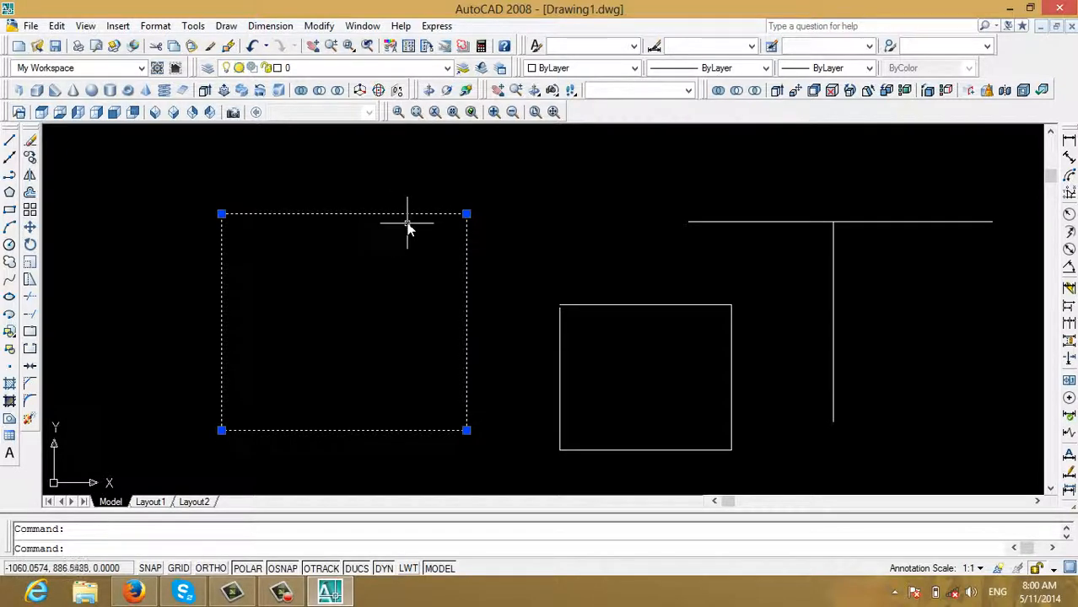
pyautogui.press('Escape')
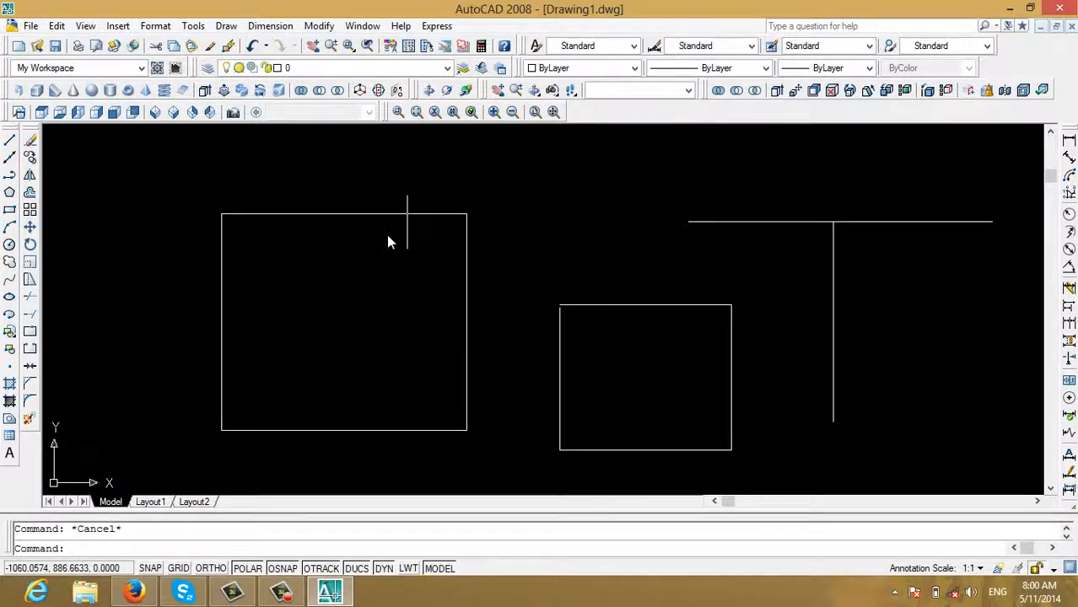
# - Explode the larger rectangle into separate lines
pyautogui.click(31, 419)
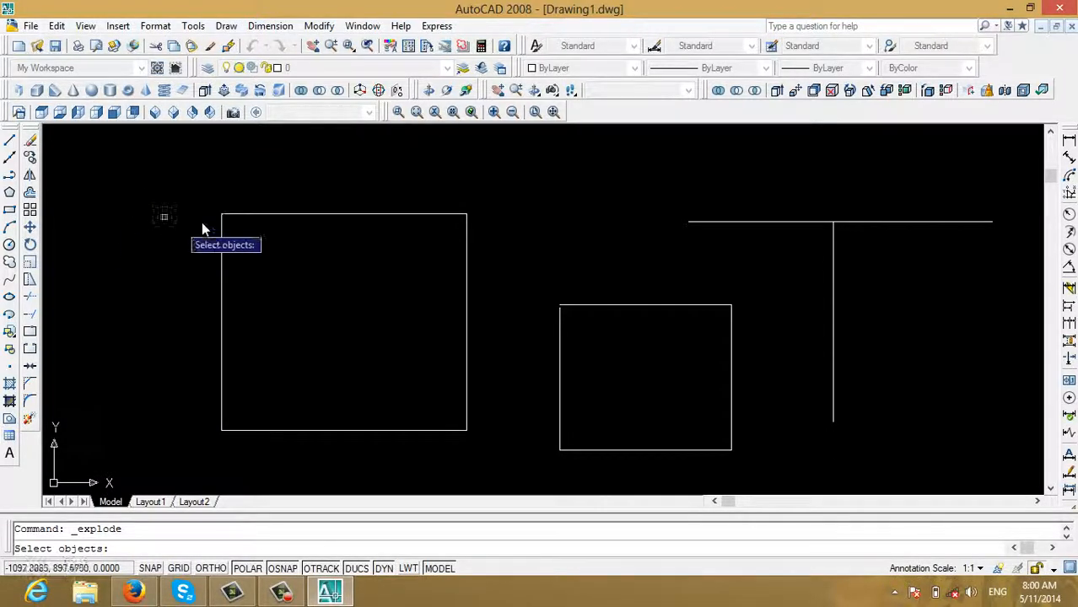
pyautogui.click(185, 190)
pyautogui.click(540, 489)
pyautogui.press('Return')
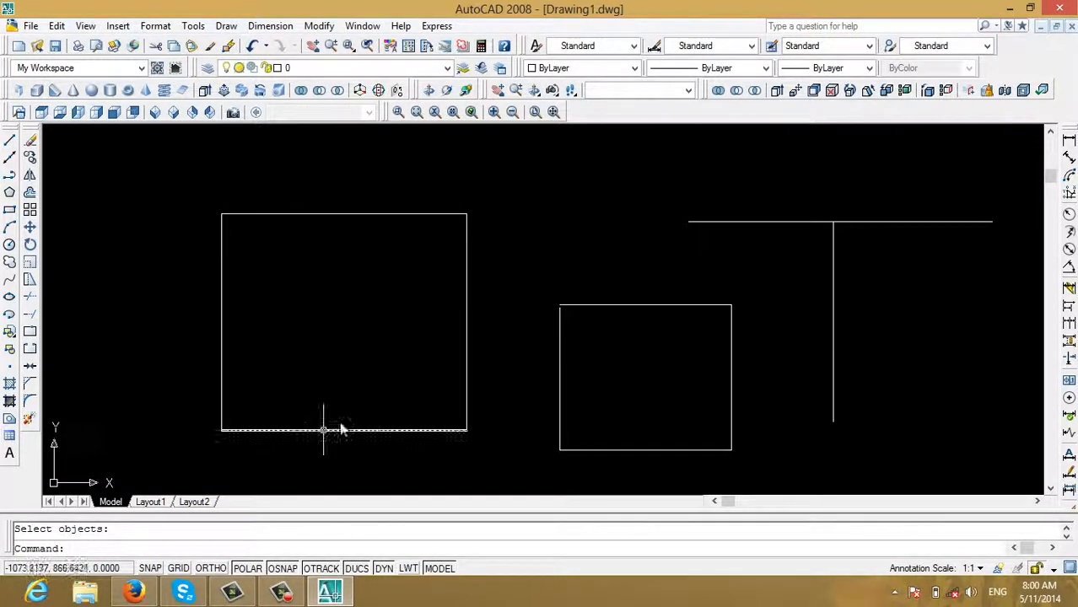
# - Convert the double-line square outline with the opening at its base into a region
pyautogui.scroll(-4, 742, 232)
pyautogui.moveTo(737, 236); pyautogui.dragTo(356, 219, button='middle')
pyautogui.scroll(3, 513, 244)
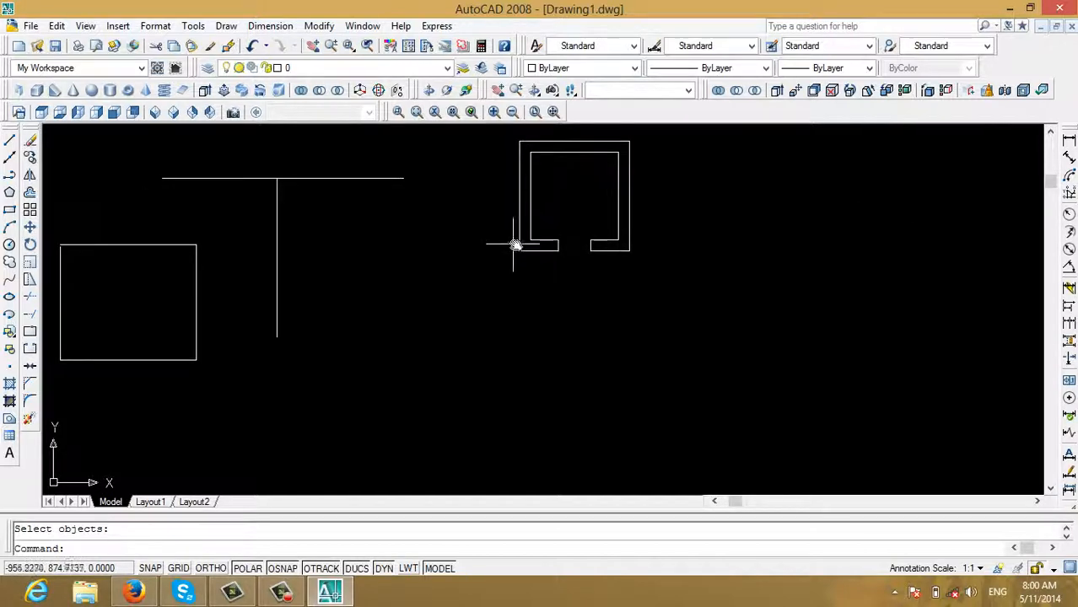
pyautogui.moveTo(513, 245); pyautogui.dragTo(432, 300, button='middle')
pyautogui.scroll(2, 426, 301)
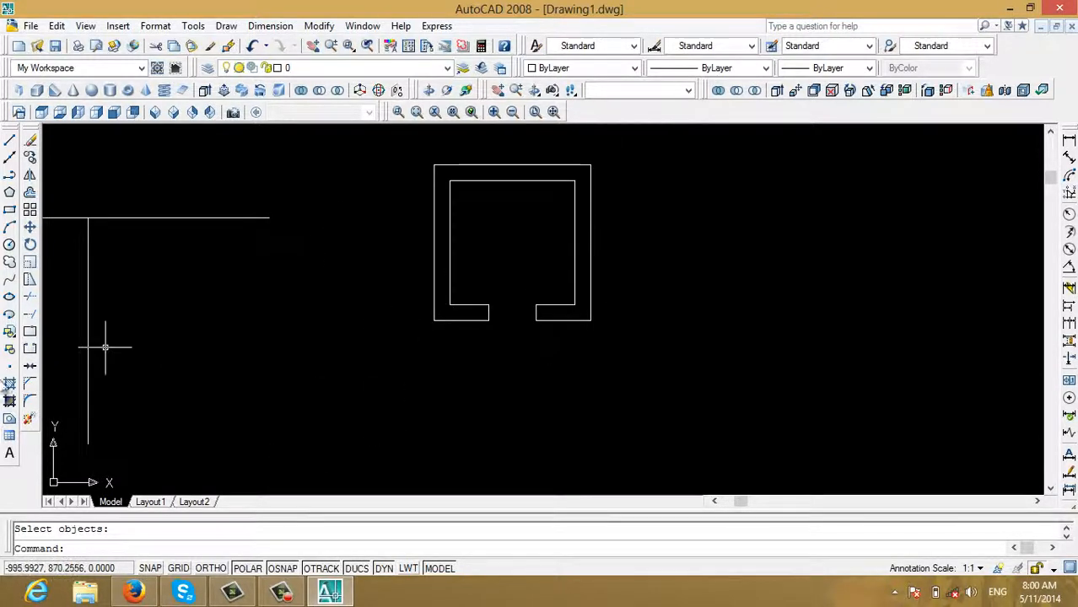
pyautogui.scroll(2, 472, 309)
pyautogui.scroll(-3, 466, 322)
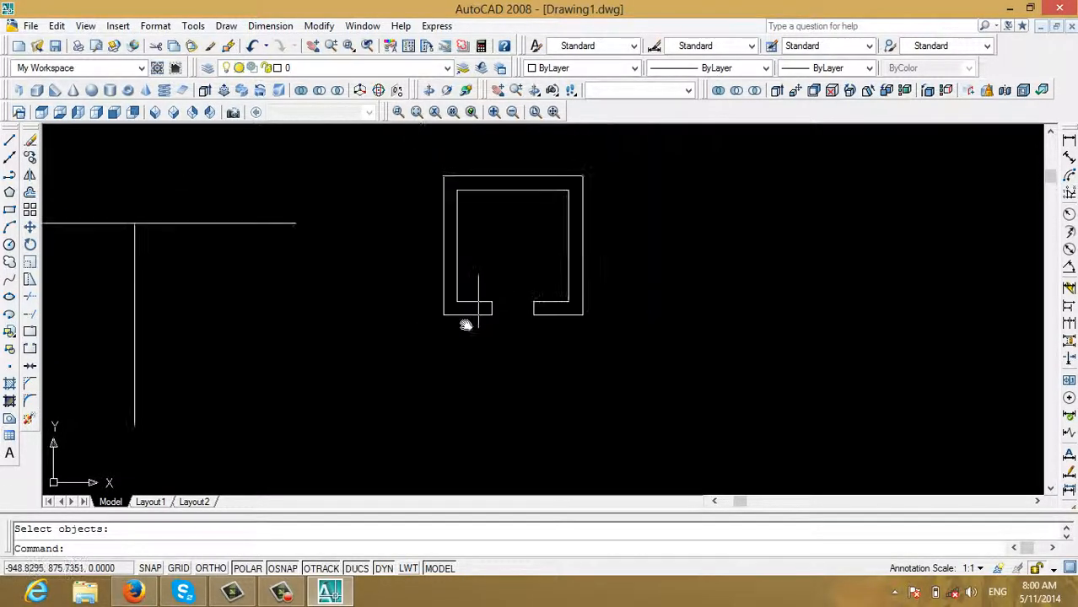
pyautogui.scroll(2, 465, 325)
pyautogui.moveTo(450, 336)
pyautogui.mouseDown(button='middle')
pyautogui.moveTo(418, 349)
pyautogui.moveTo(389, 313)
pyautogui.mouseUp(button='middle')
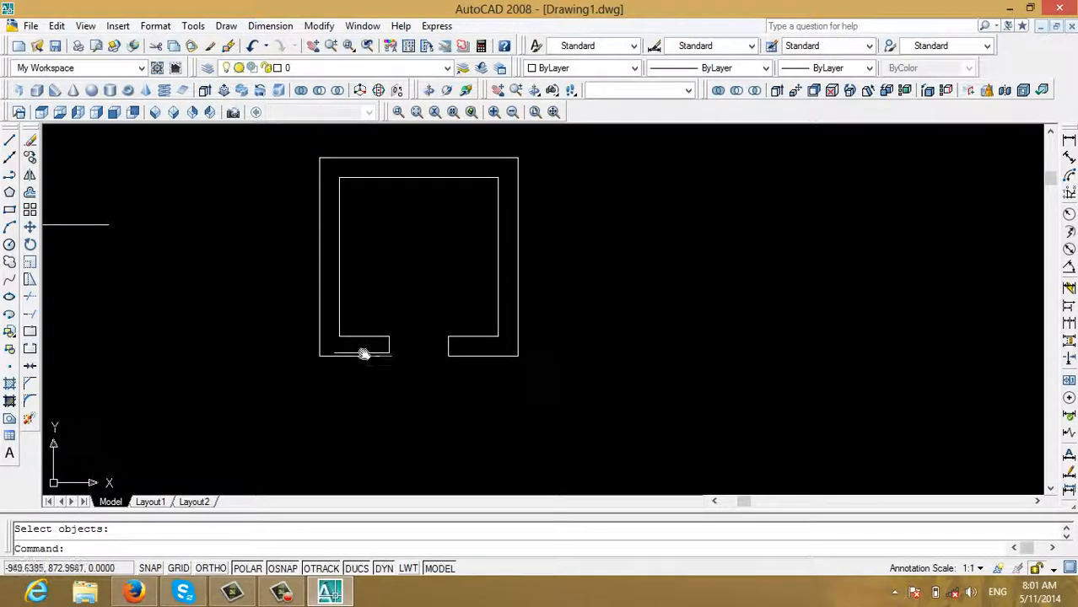
pyautogui.click(10, 420)
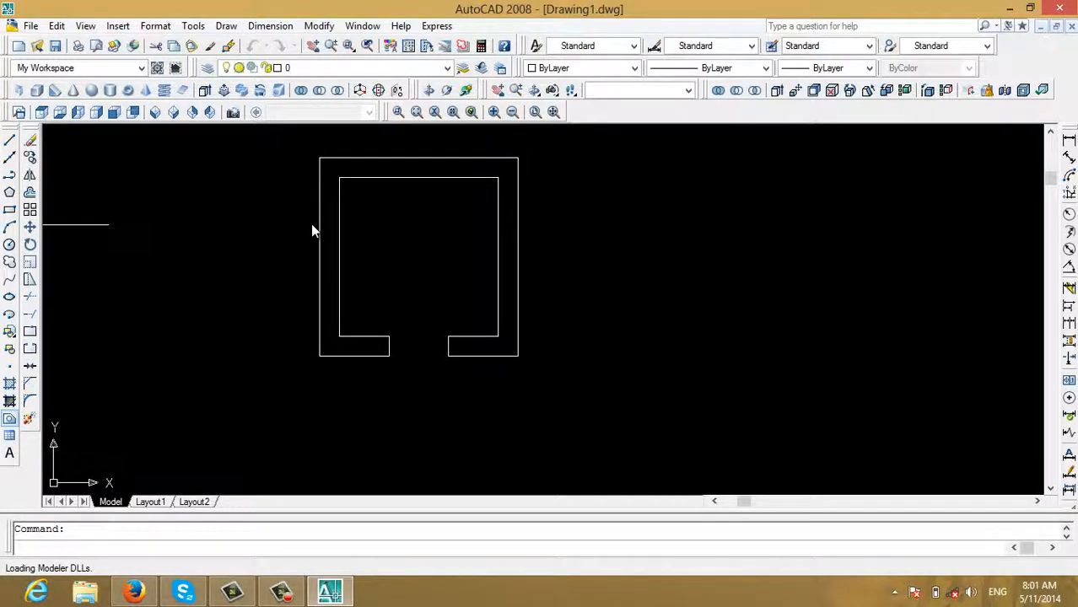
pyautogui.click(291, 146)
pyautogui.click(615, 390)
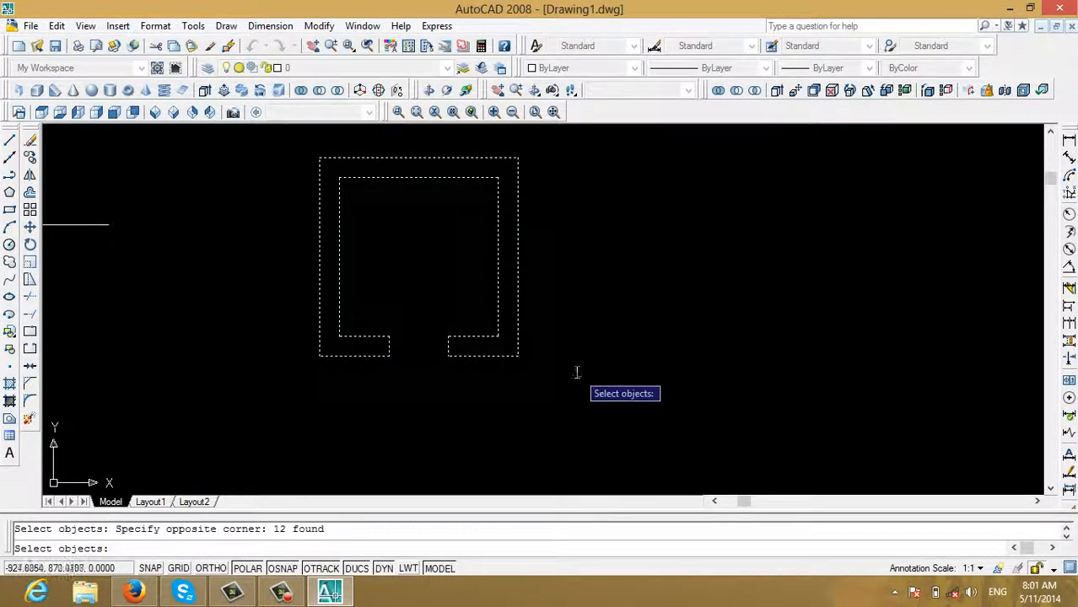
pyautogui.press('Return')
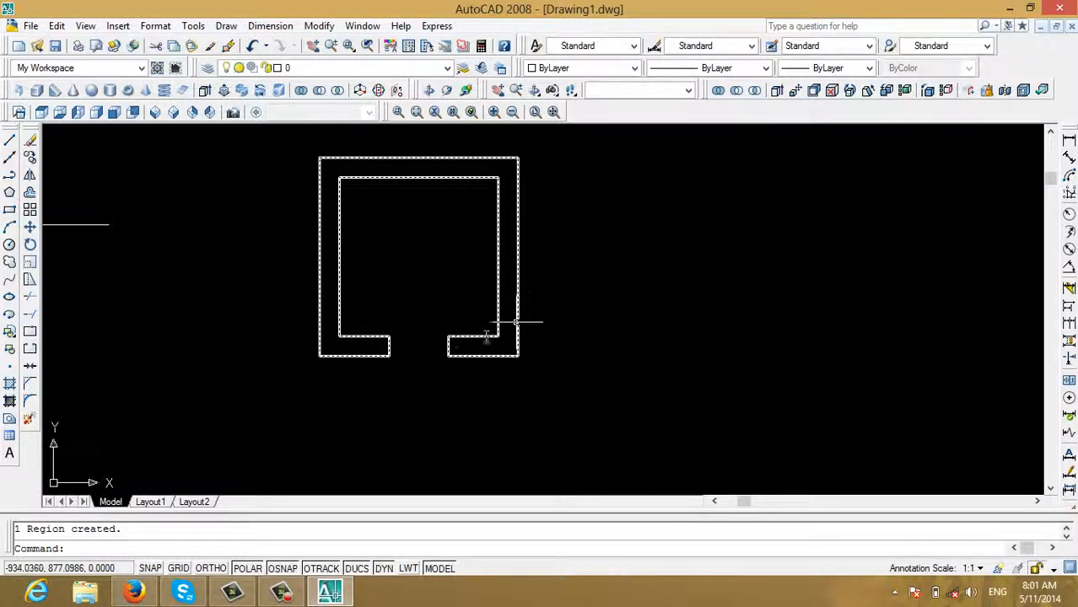
# - Explode the double-walled outline's region back into separate lines and minimize the drawing application
pyautogui.click(28, 420)
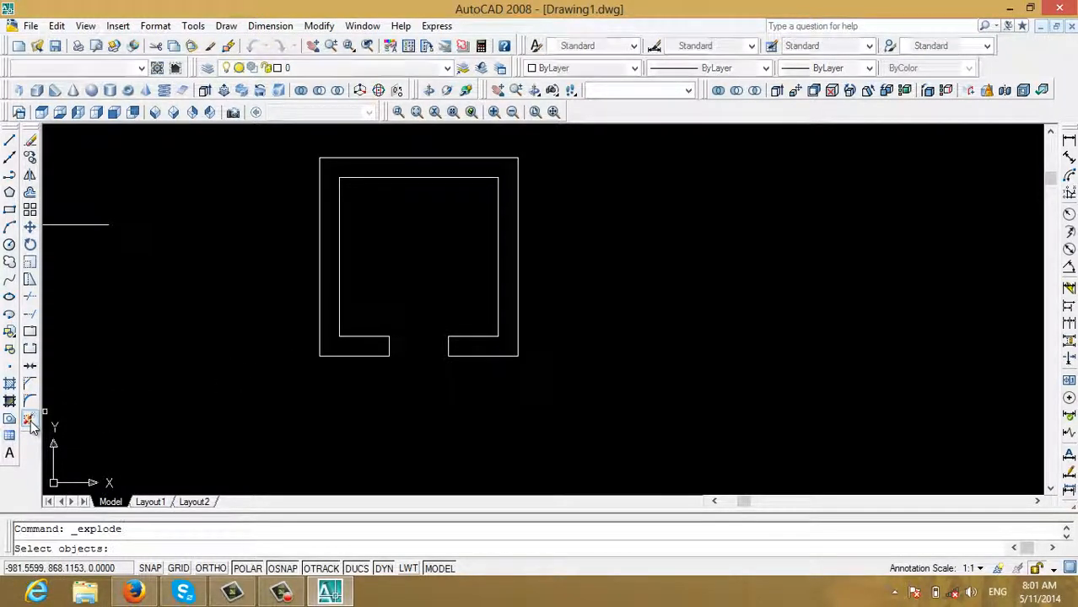
pyautogui.click(285, 144)
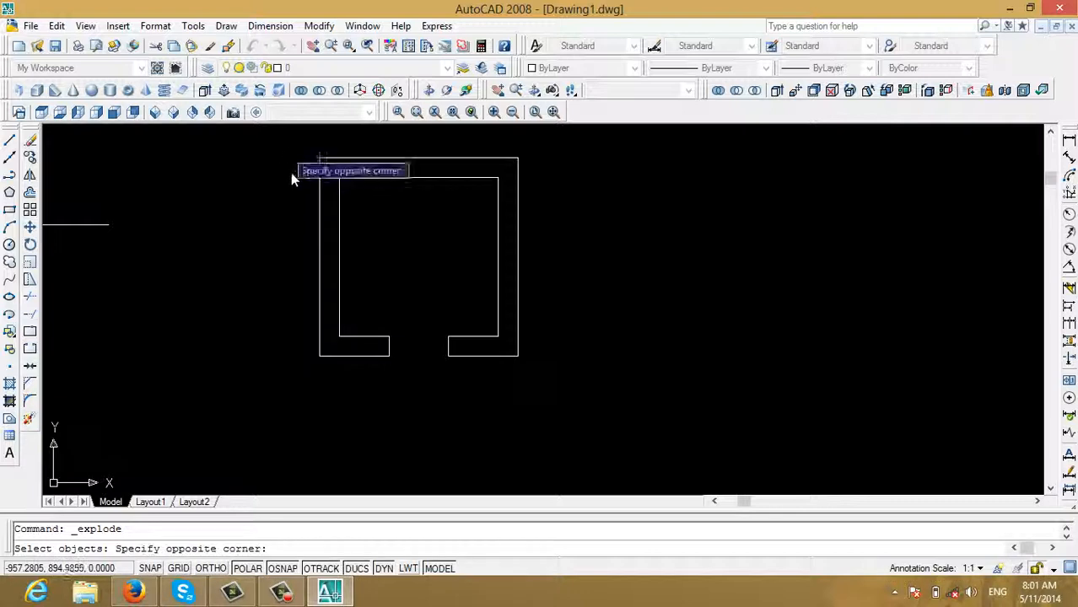
pyautogui.click(598, 394)
pyautogui.press('Return')
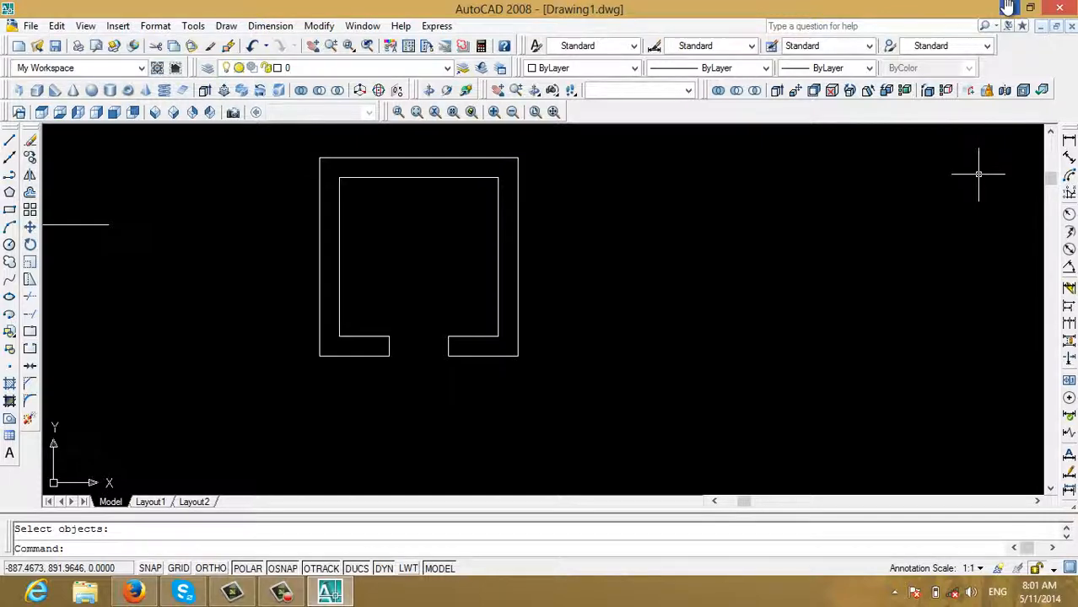
pyautogui.click(1007, 8)
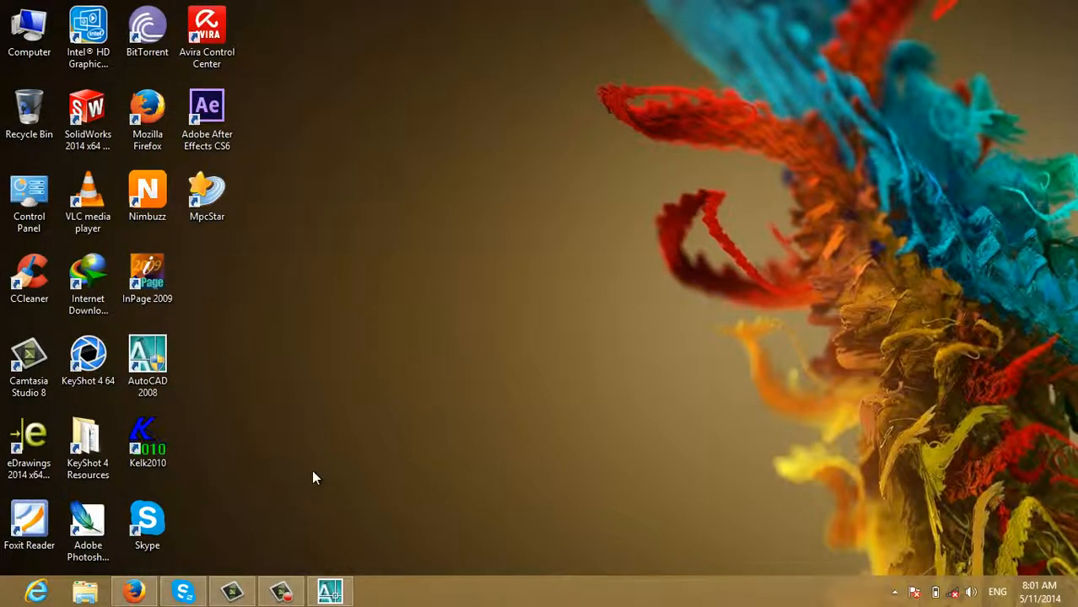